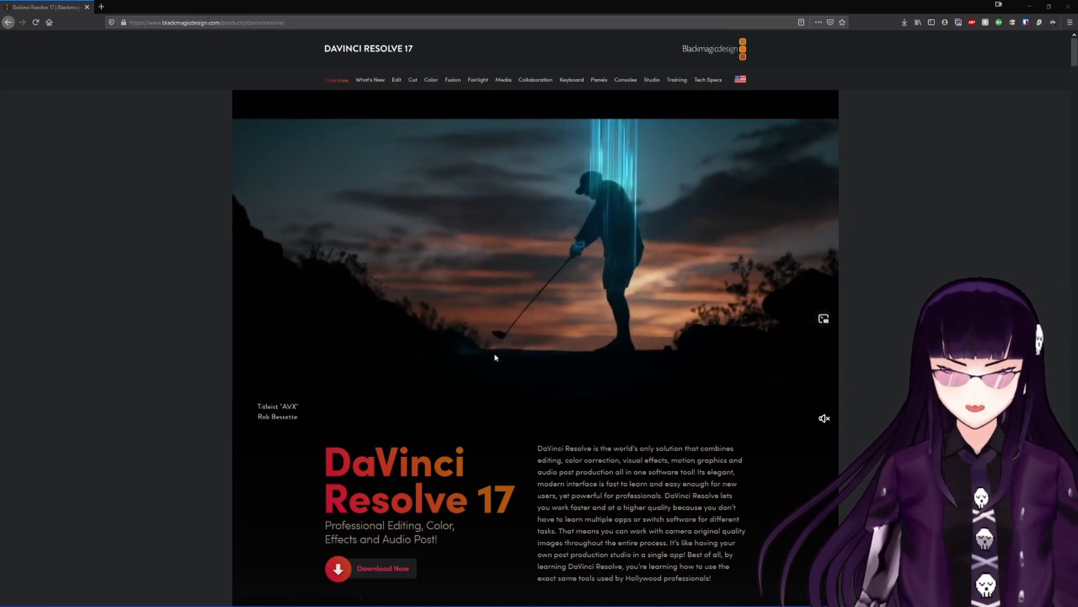
Step: Open the registration form for downloading the free Windows version of DaVinci Resolve 17
{"action": "scroll", "coordinate": [490, 360], "scroll_direction": "down", "scroll_amount": 3}
{"action": "scroll", "coordinate": [392, 320], "scroll_direction": "down", "scroll_amount": 1}
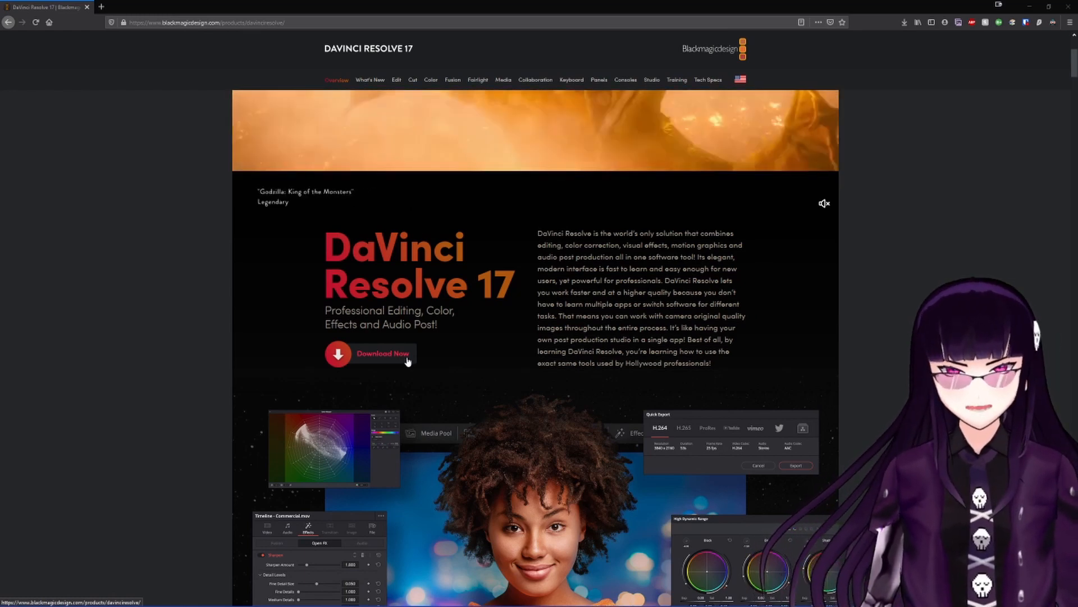
{"action": "left_click", "coordinate": [407, 361]}
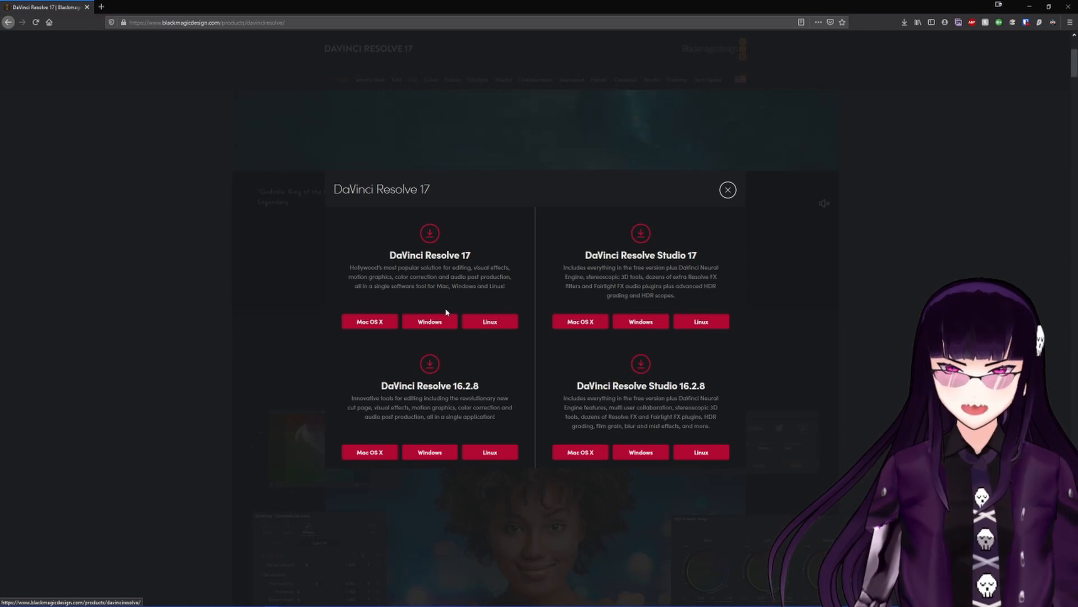
{"action": "left_click", "coordinate": [436, 328]}
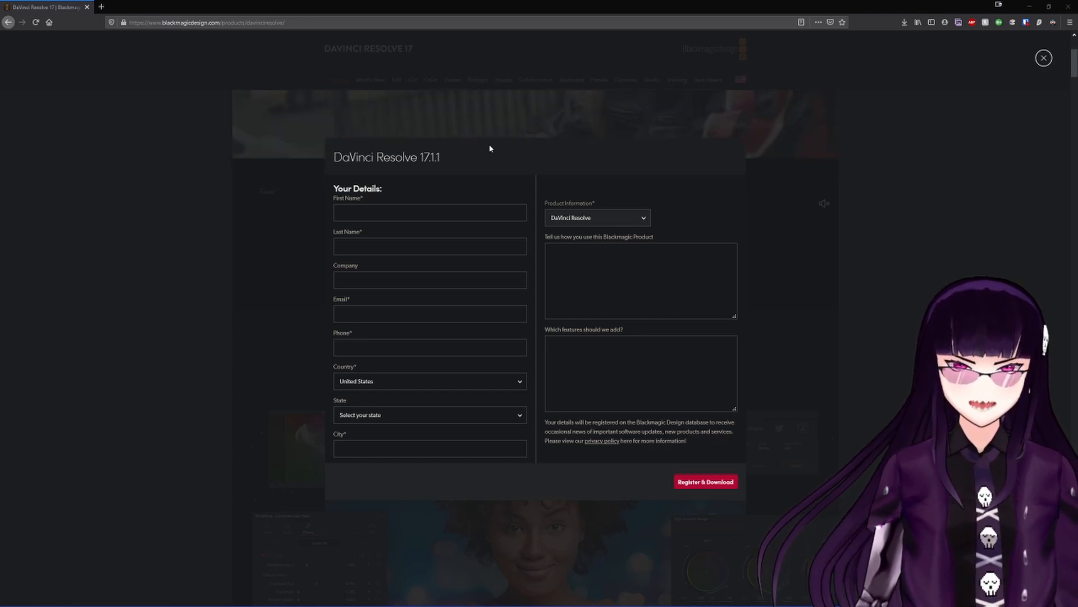
Step: Open twitch.tv in a new browser tab and go to the account's Creator Dashboard
{"action": "left_click", "coordinate": [101, 7]}
{"action": "type", "text": "twitch.tv"}
{"action": "key", "text": "Return"}
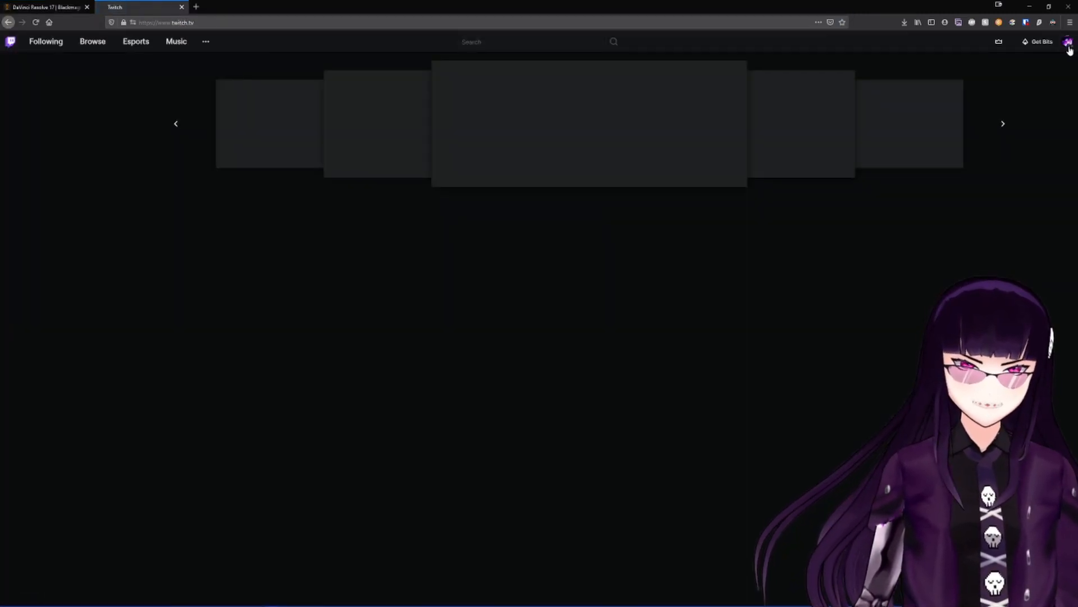
{"action": "left_click", "coordinate": [1069, 49]}
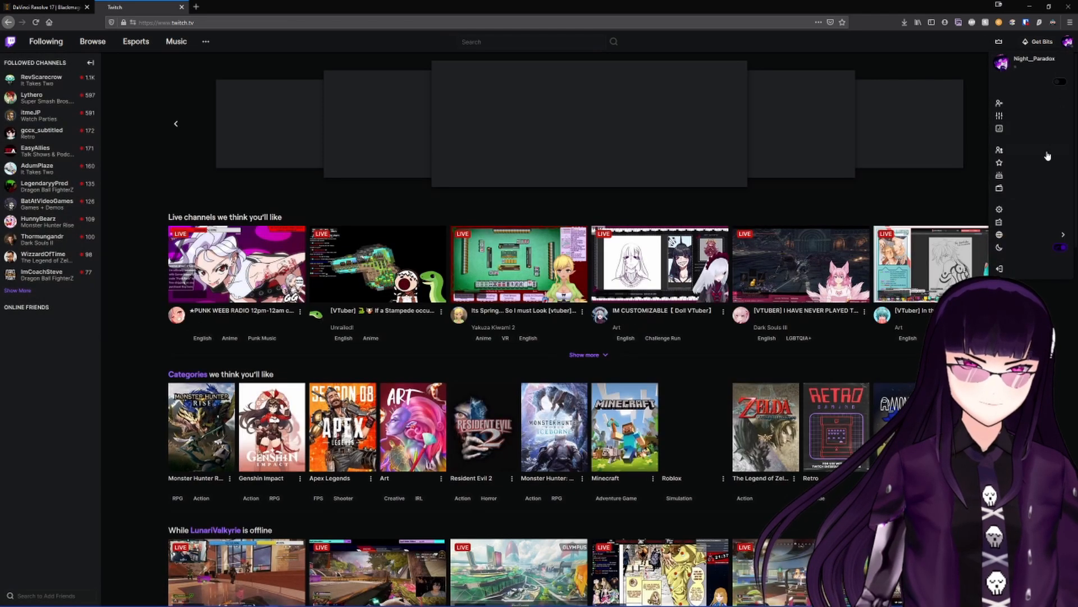
{"action": "left_click", "coordinate": [1016, 128]}
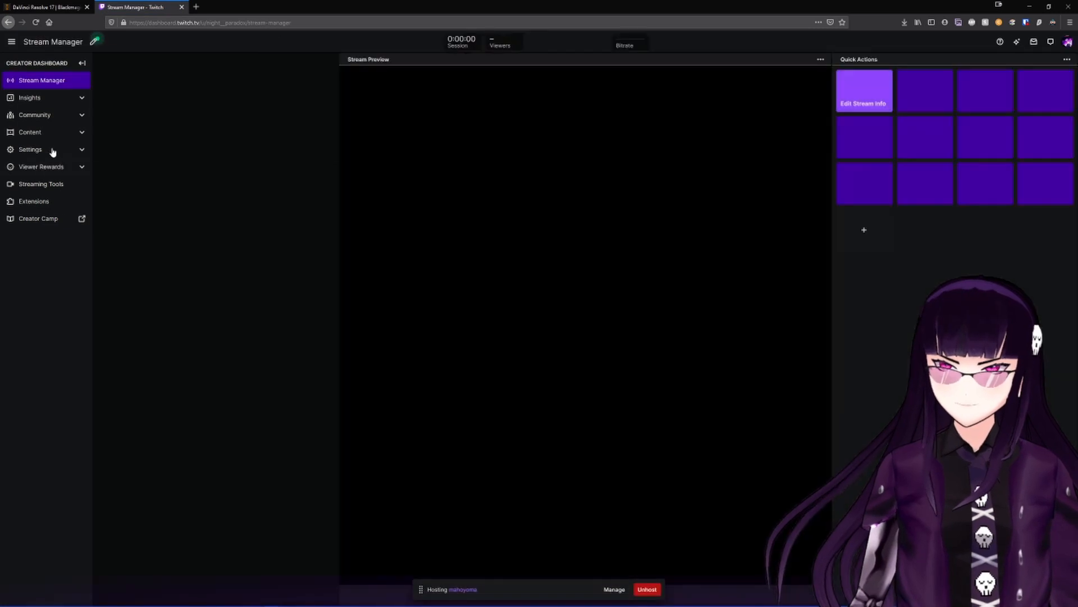
Step: Open the Video Producer and bring up the download option for the newest Resident Evil 2 past broadcast
{"action": "left_click", "coordinate": [52, 150]}
{"action": "left_click", "coordinate": [39, 135]}
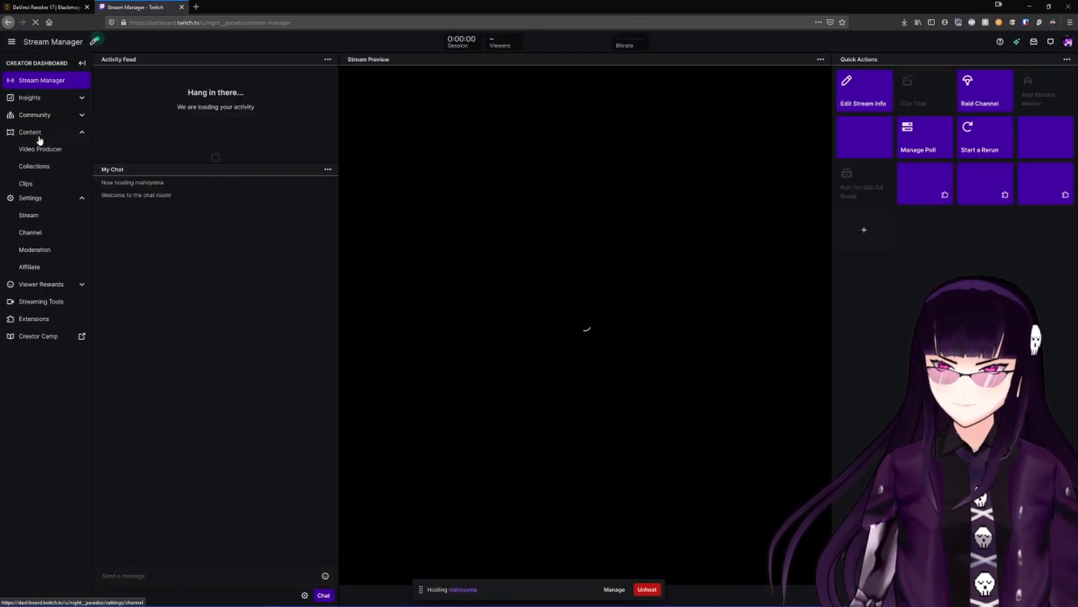
{"action": "left_click", "coordinate": [56, 149]}
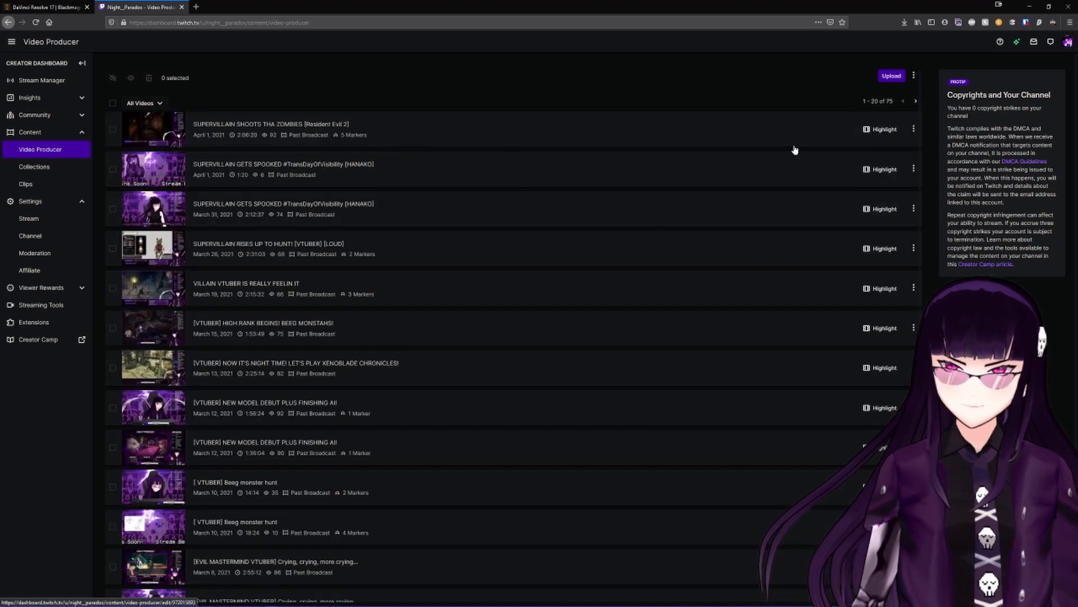
{"action": "left_click", "coordinate": [914, 130]}
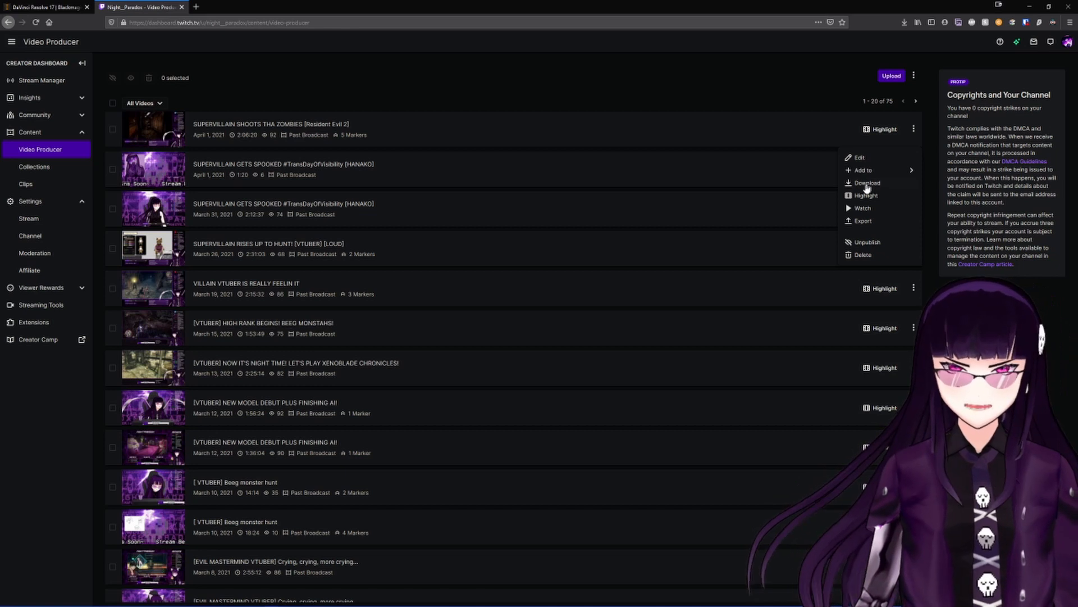
Step: Open YouTube in another new tab and go to the channel's content list in YouTube Studio
{"action": "left_click", "coordinate": [197, 6]}
{"action": "type", "text": "y"}
{"action": "key", "text": "Return"}
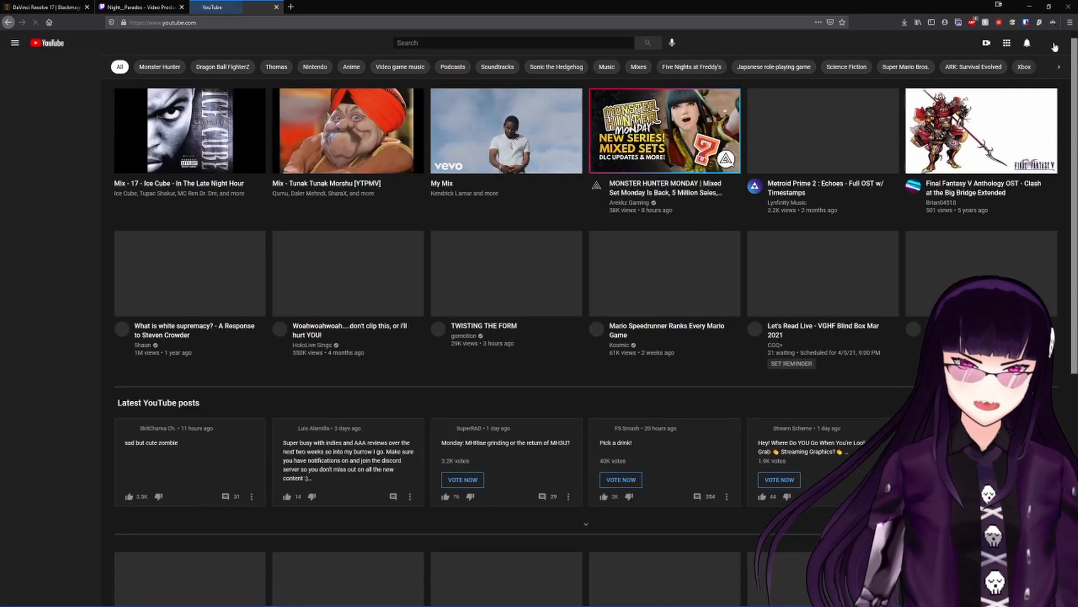
{"action": "left_click", "coordinate": [1051, 43]}
{"action": "left_click", "coordinate": [1000, 133]}
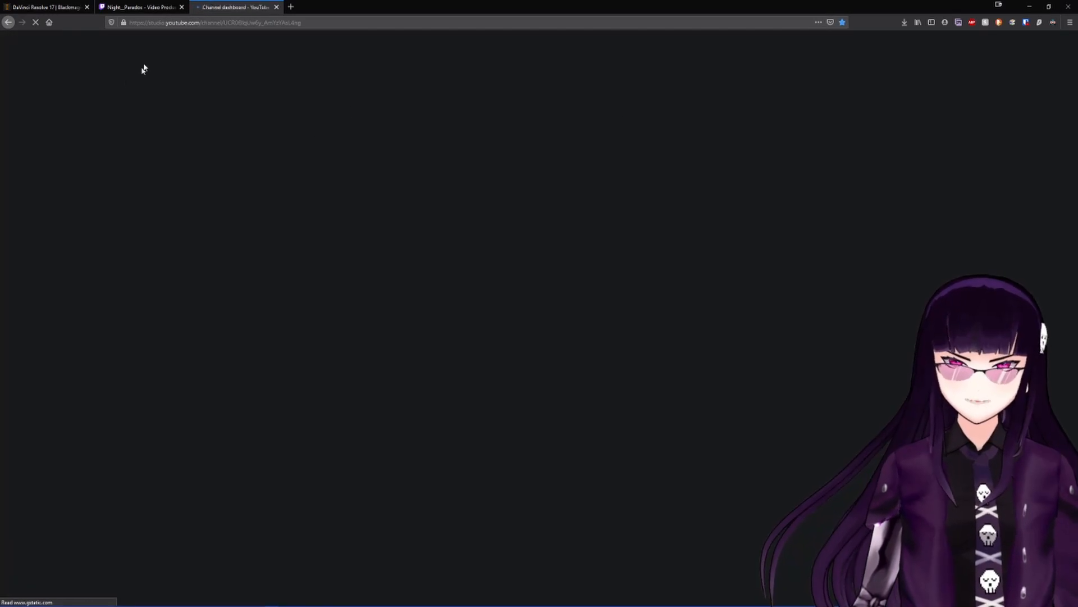
{"action": "left_click", "coordinate": [60, 181]}
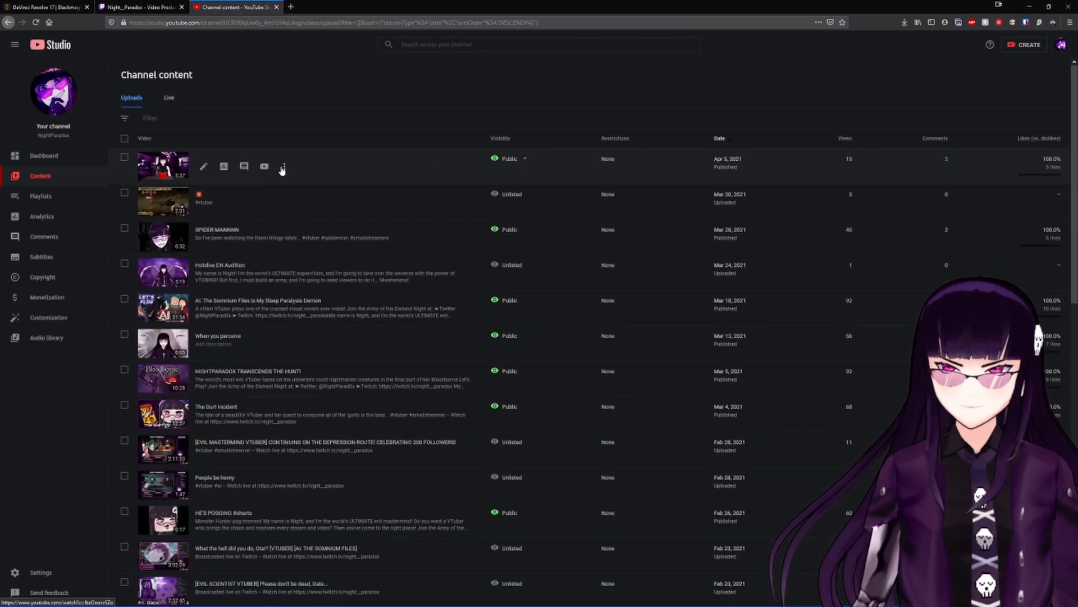
Step: Show the channel's live streams and bring up the download option for the Apr 3, 2021 replay
{"action": "left_click", "coordinate": [283, 167]}
{"action": "left_click", "coordinate": [170, 100]}
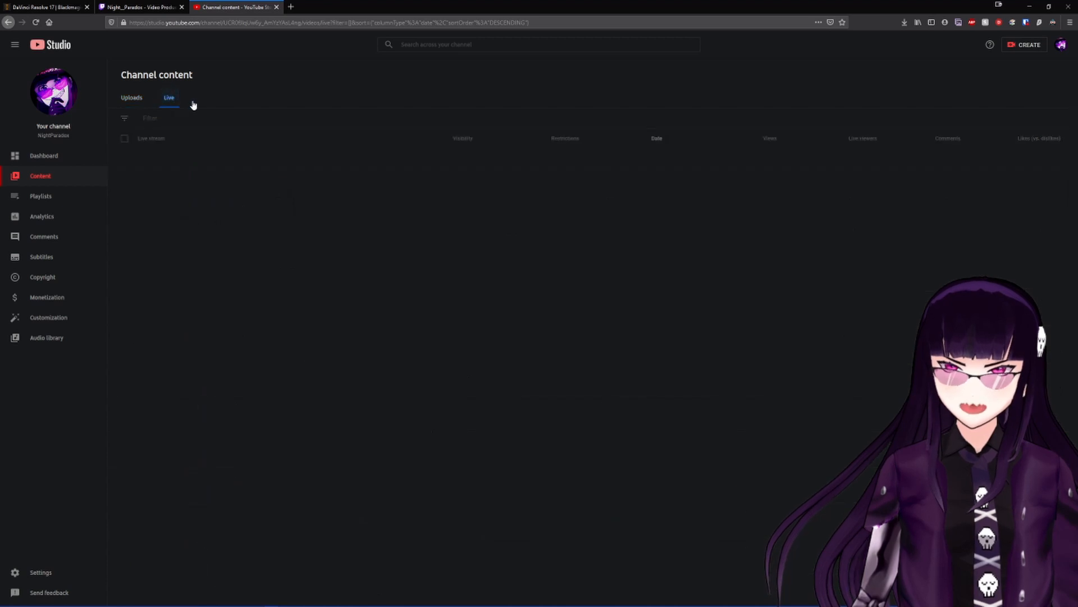
{"action": "left_click", "coordinate": [283, 187]}
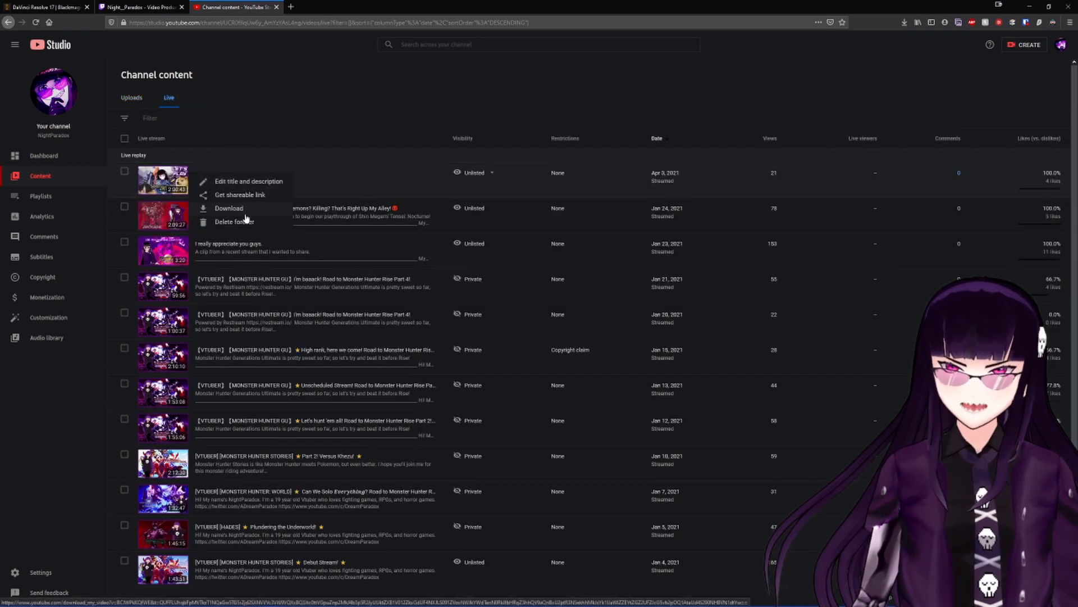
{"action": "left_click", "coordinate": [293, 115]}
{"action": "left_click", "coordinate": [316, 96]}
{"action": "left_click", "coordinate": [316, 96]}
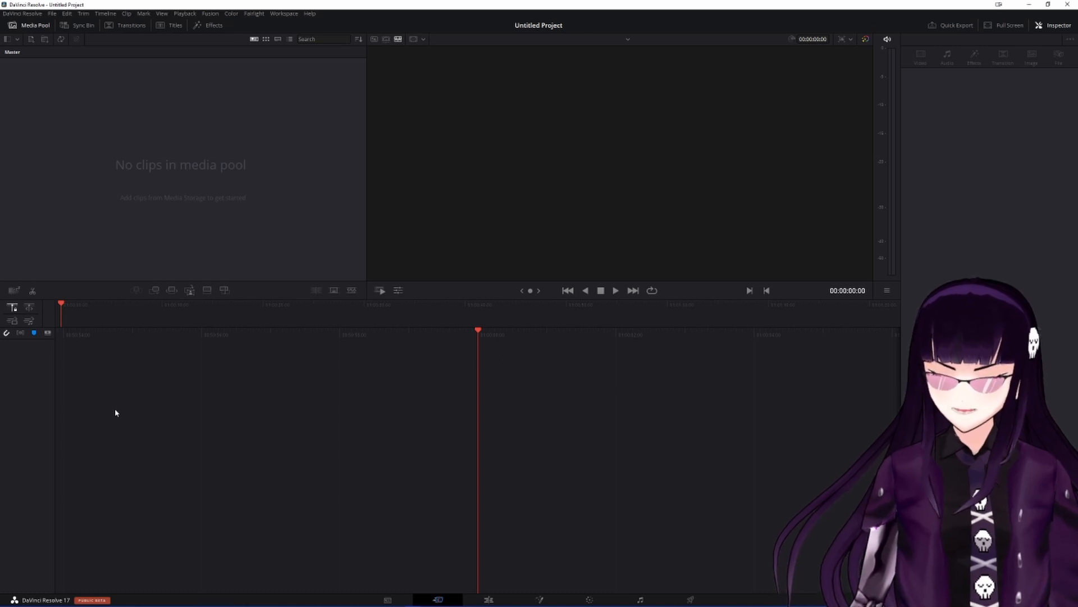
Step: Switch to the File Explorer window showing the vods folder over the empty DaVinci Resolve project
{"action": "mouse_move", "coordinate": [103, 601]}
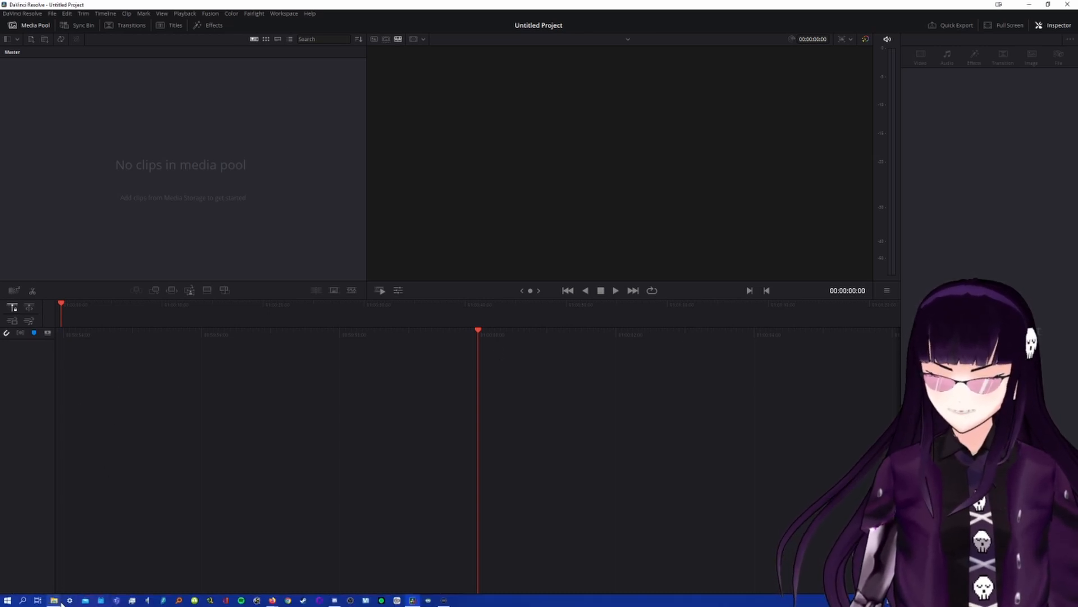
{"action": "mouse_move", "coordinate": [61, 603]}
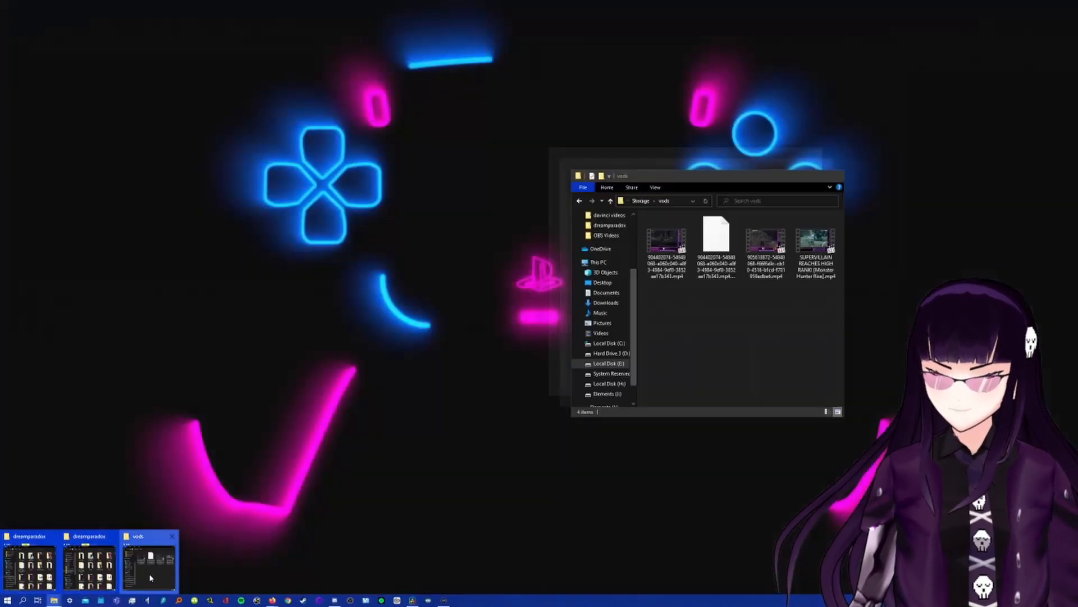
{"action": "left_click", "coordinate": [152, 576]}
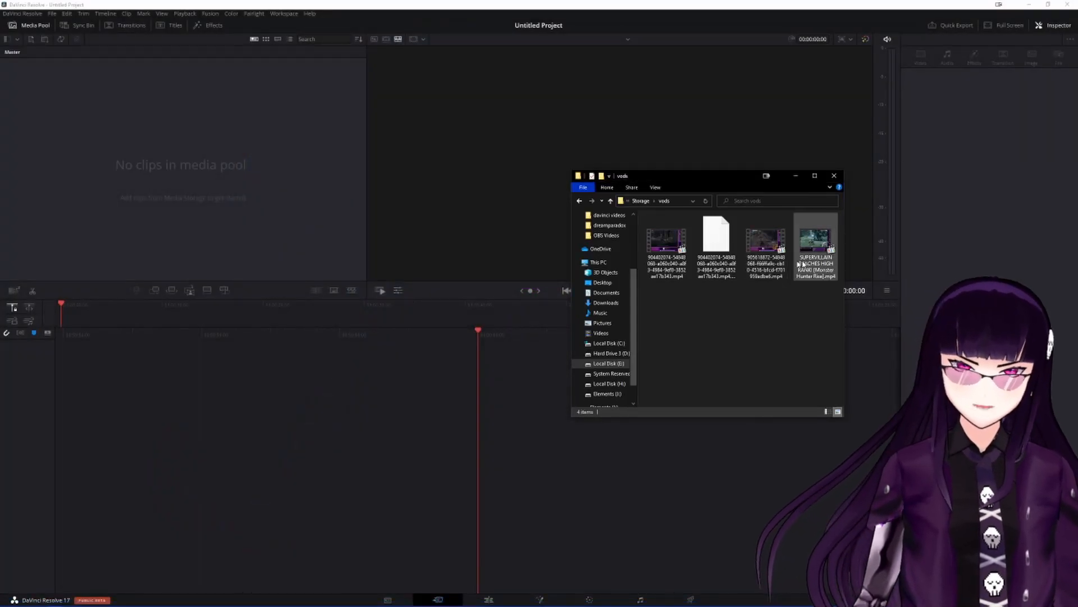
{"action": "left_click", "coordinate": [720, 274]}
{"action": "key", "text": "alt+Left"}
{"action": "key", "text": "alt+Right"}
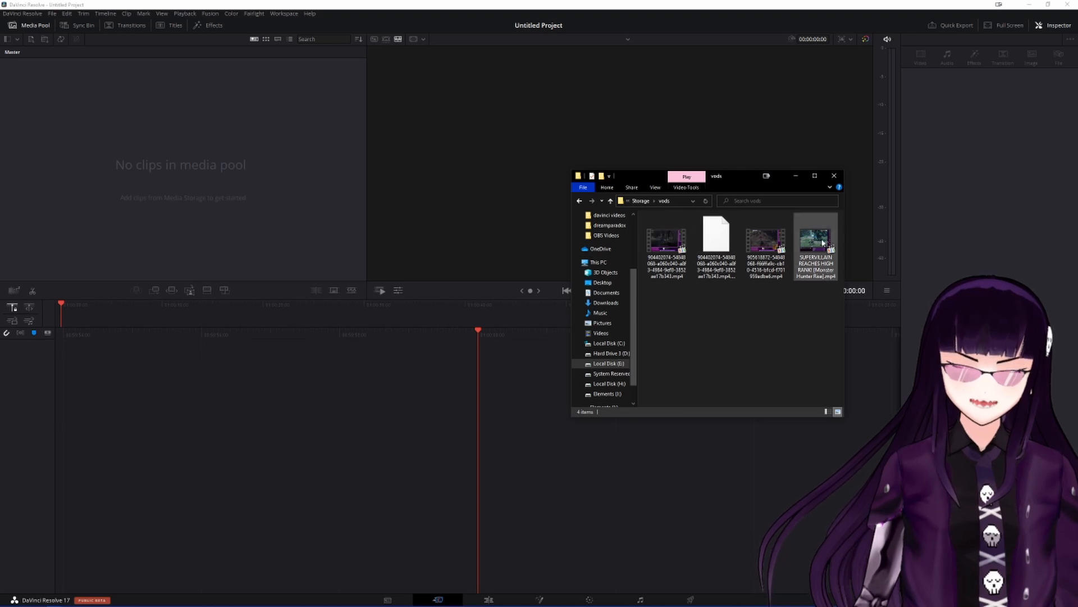
Step: Add "SUPERVILLAIN REACHES HIGH RANK! [Monster Hunter Rise].mp4" to the timeline, change the project frame rate to match, and return to the editor
{"action": "left_click_drag", "start_coordinate": [823, 243], "coordinate": [504, 462]}
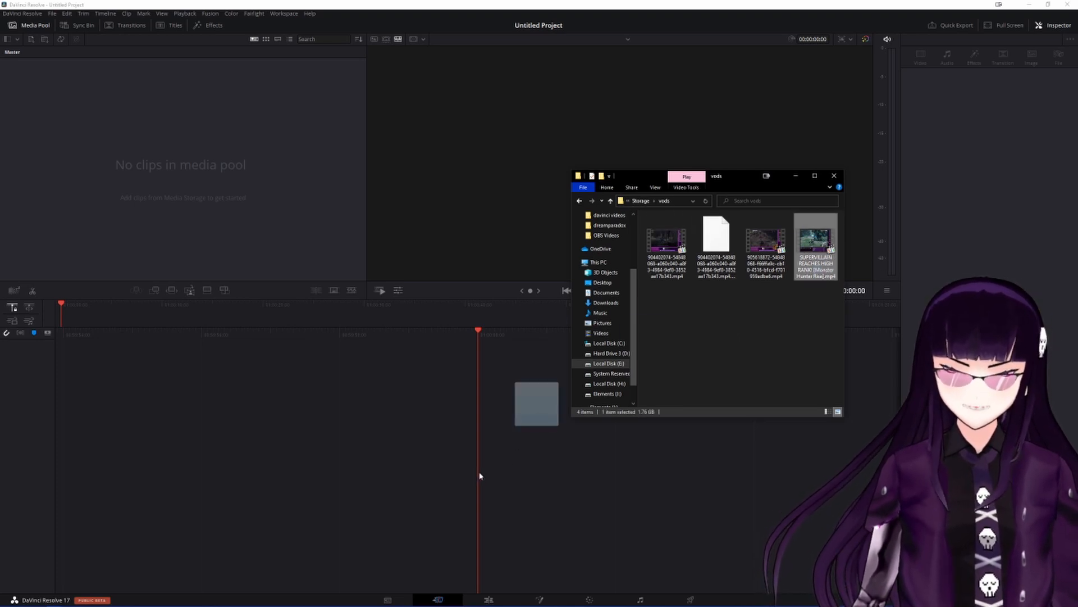
{"action": "left_click_drag", "start_coordinate": [479, 476], "coordinate": [479, 472]}
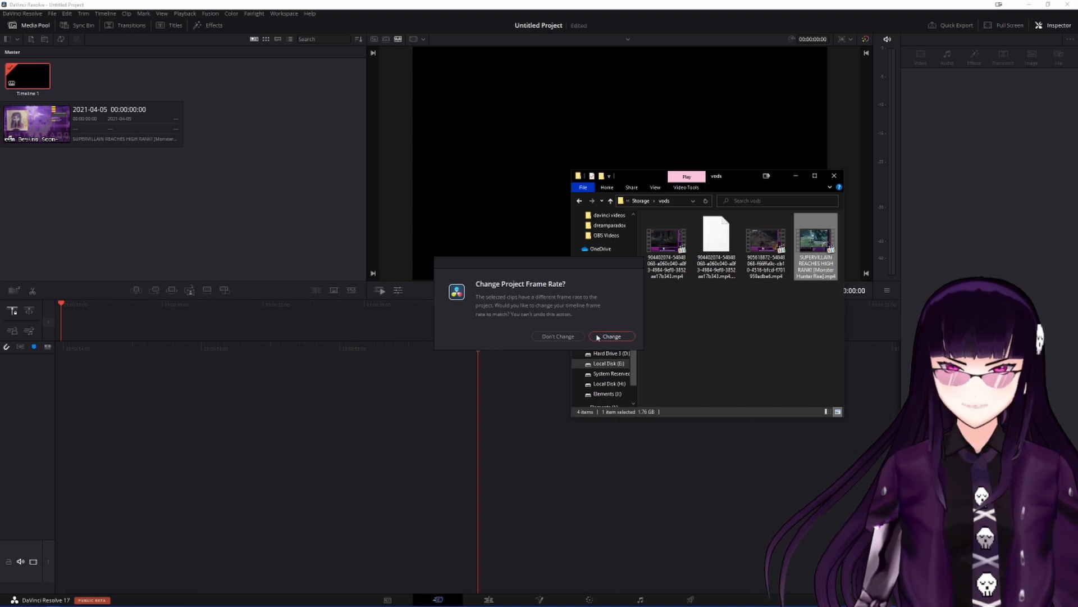
{"action": "left_click", "coordinate": [599, 336]}
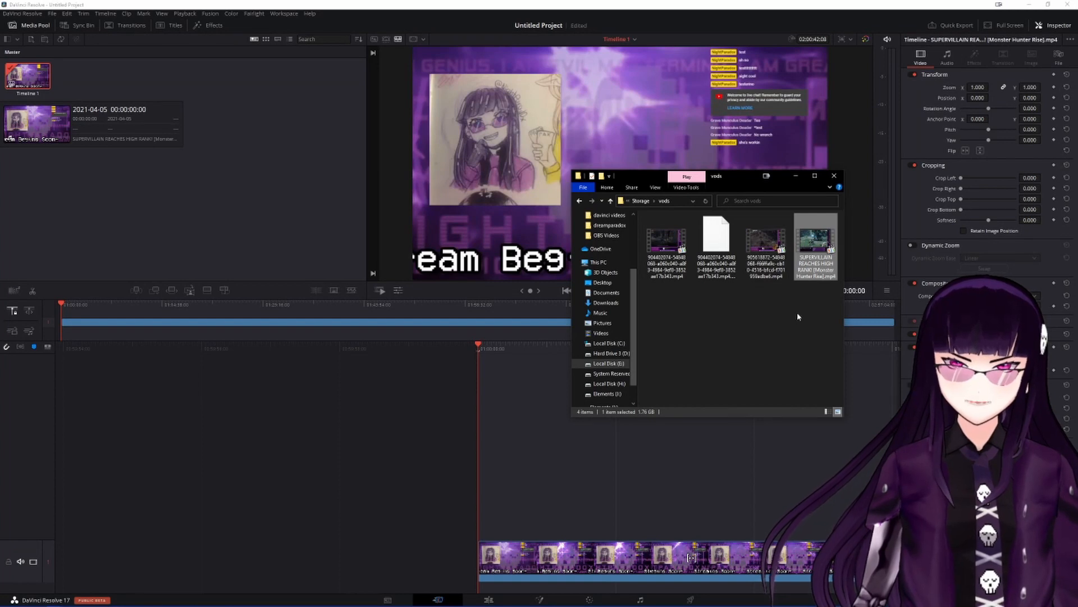
{"action": "left_click", "coordinate": [756, 348]}
{"action": "left_click_drag", "start_coordinate": [747, 181], "coordinate": [713, 196]}
{"action": "left_click", "coordinate": [146, 198]}
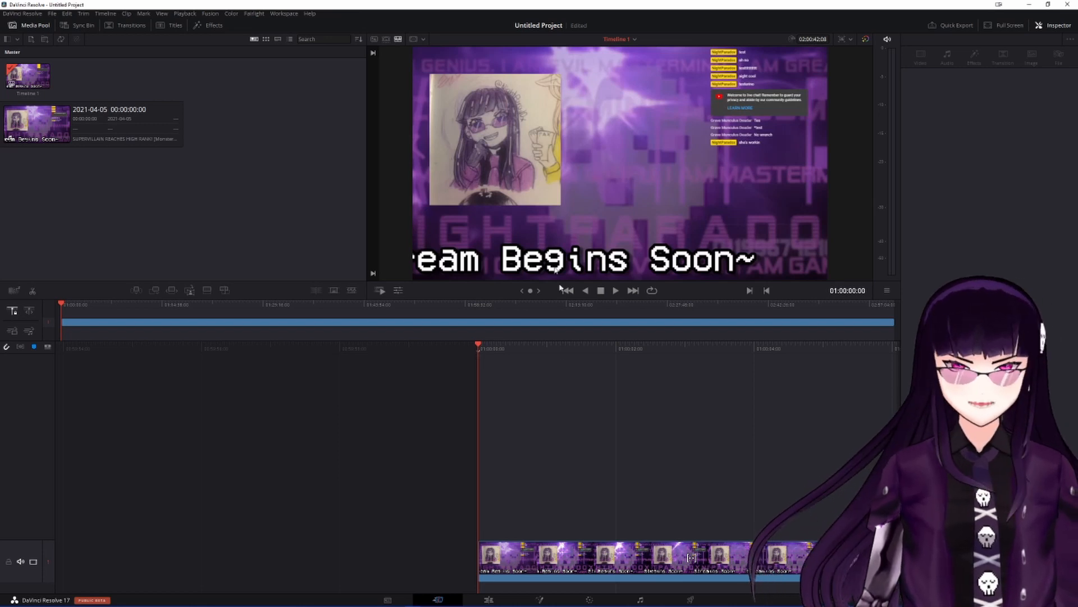
Step: Scrub and play through the opening half minute of the stream recording on the Cut page
{"action": "left_click_drag", "start_coordinate": [818, 348], "coordinate": [528, 371]}
{"action": "left_click_drag", "start_coordinate": [809, 344], "coordinate": [392, 340]}
{"action": "left_click_drag", "start_coordinate": [551, 341], "coordinate": [1045, 348]}
{"action": "left_click_drag", "start_coordinate": [206, 343], "coordinate": [565, 377]}
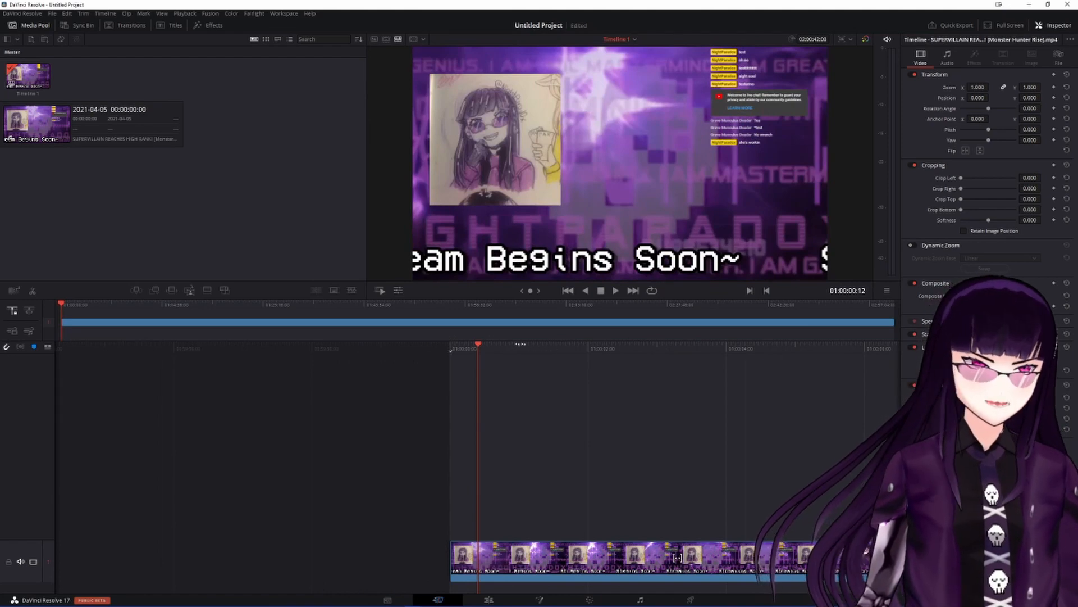
{"action": "left_click_drag", "start_coordinate": [588, 350], "coordinate": [371, 354]}
{"action": "left_click_drag", "start_coordinate": [665, 341], "coordinate": [336, 351]}
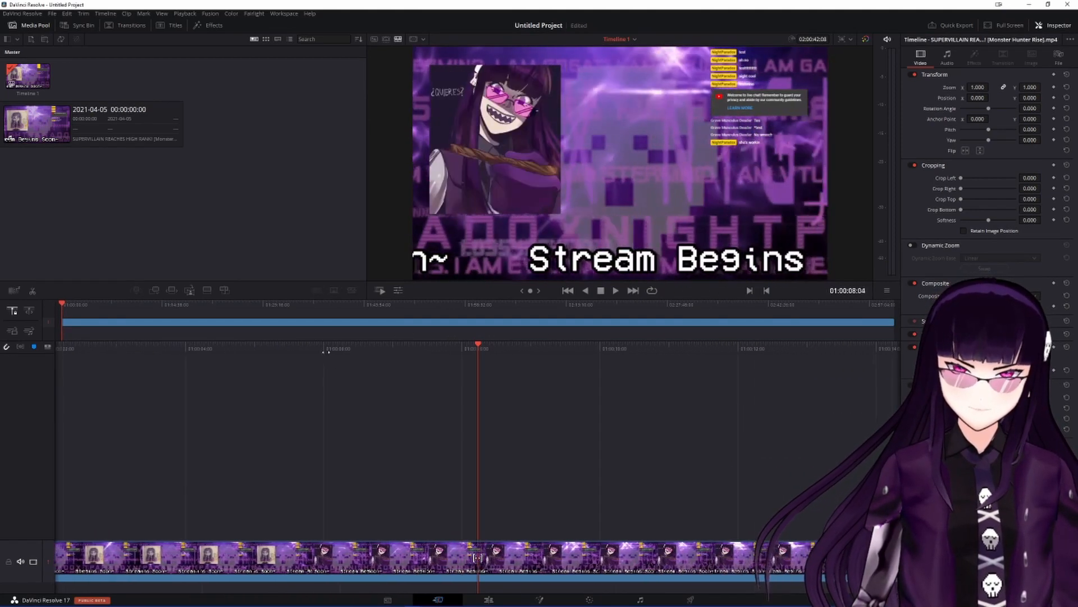
{"action": "left_click_drag", "start_coordinate": [736, 352], "coordinate": [375, 354]}
{"action": "left_click_drag", "start_coordinate": [687, 347], "coordinate": [416, 375]}
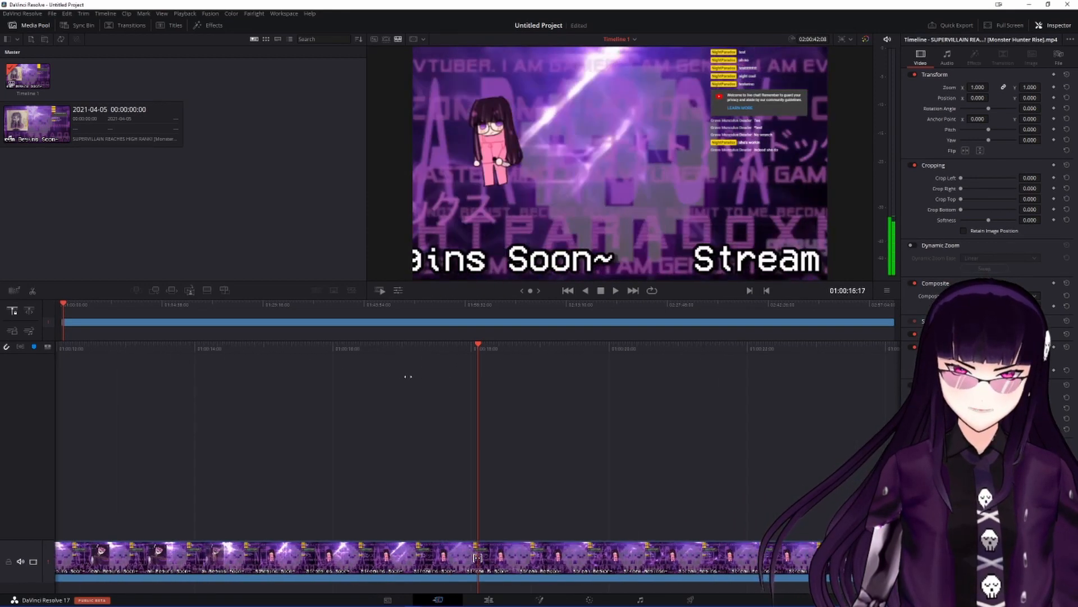
{"action": "left_click_drag", "start_coordinate": [809, 370], "coordinate": [458, 363]}
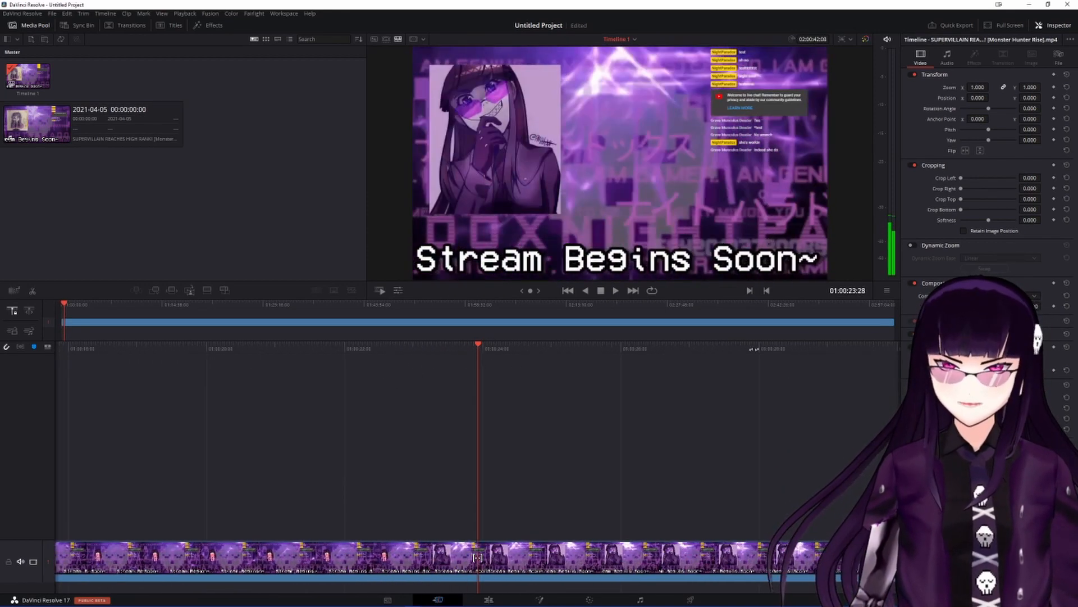
{"action": "left_click_drag", "start_coordinate": [770, 349], "coordinate": [408, 356]}
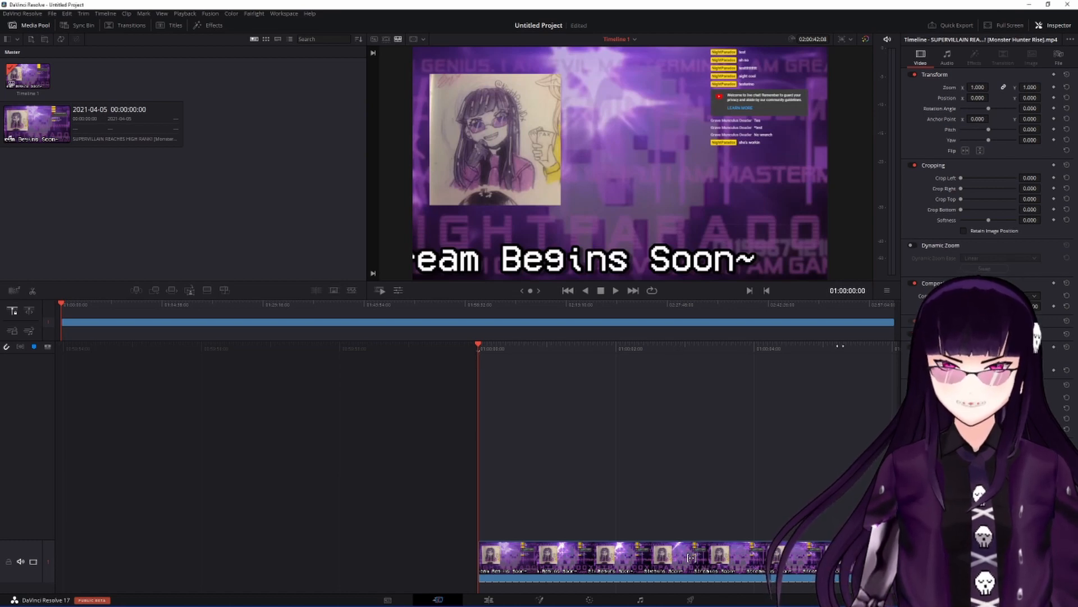
{"action": "key", "text": "space"}
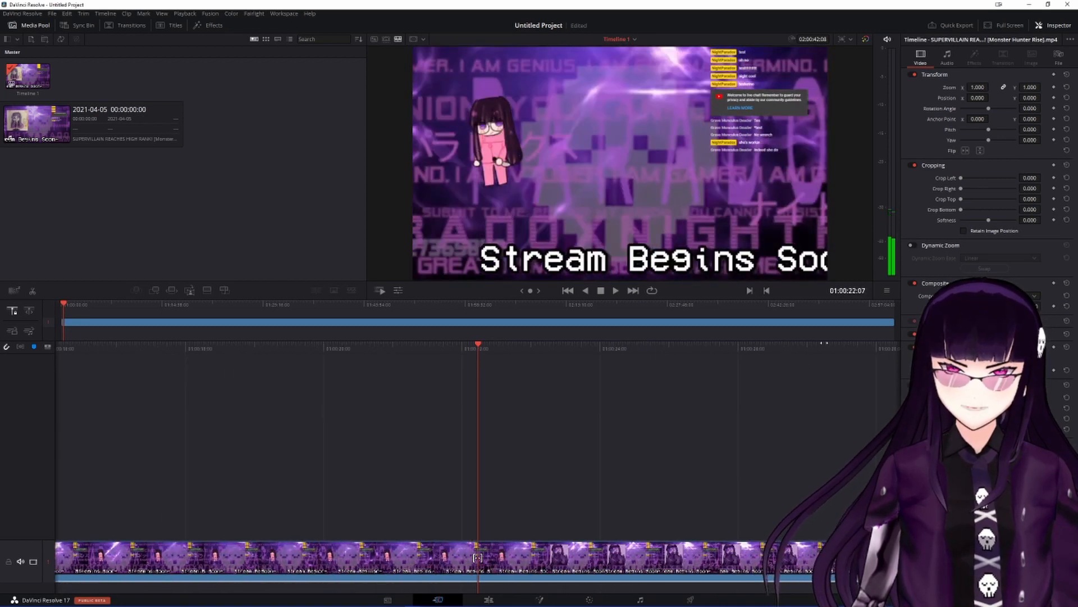
{"action": "left_click_drag", "start_coordinate": [833, 346], "coordinate": [429, 356]}
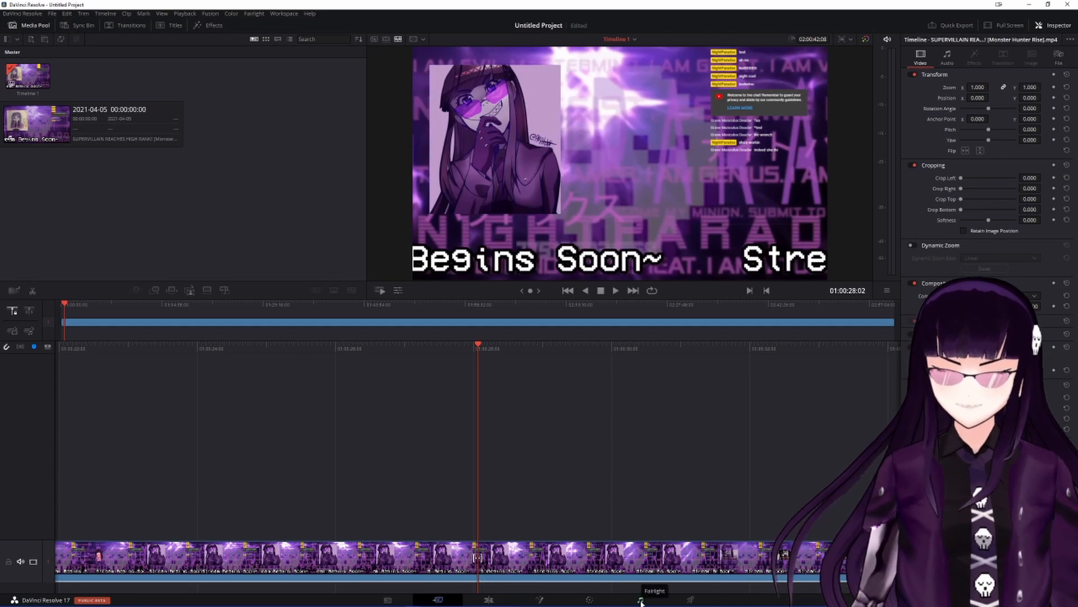
Step: Switch to the Edit page and move the playhead through the first minute of the recording, stopping near 01:00:50:27
{"action": "left_click", "coordinate": [489, 599]}
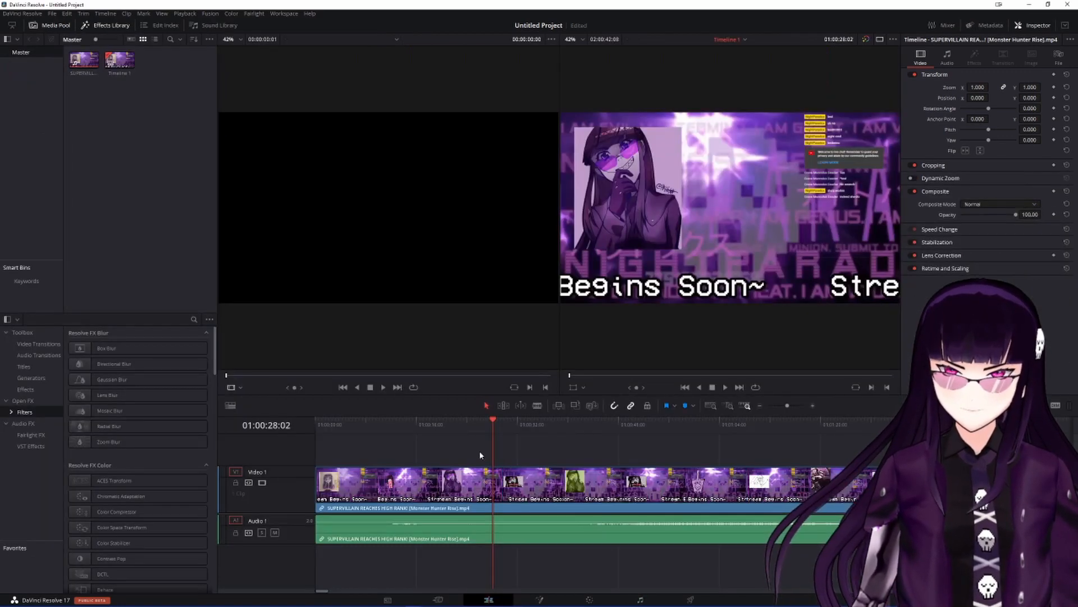
{"action": "left_click", "coordinate": [524, 421]}
{"action": "mouse_move", "coordinate": [525, 423]}
{"action": "left_mouse_down"}
{"action": "mouse_move", "coordinate": [573, 423]}
{"action": "mouse_move", "coordinate": [539, 422]}
{"action": "left_mouse_up"}
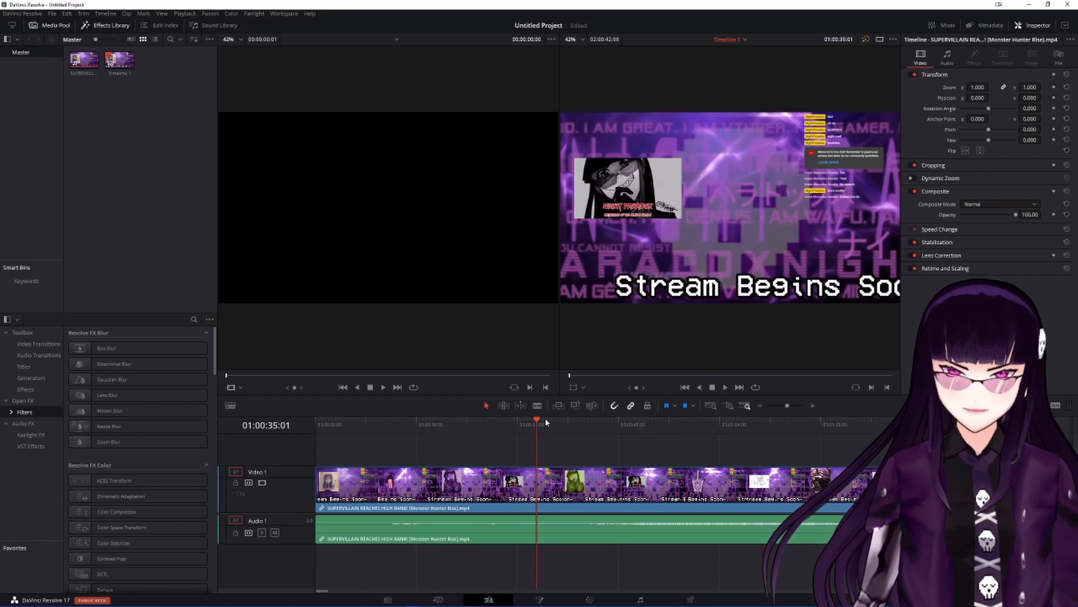
{"action": "key", "text": "space"}
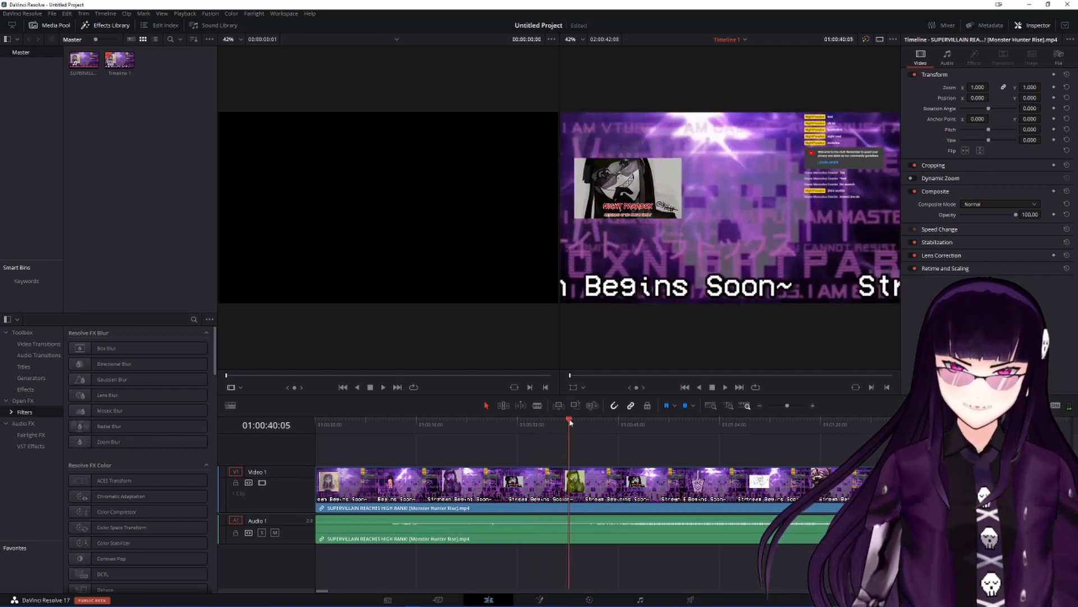
{"action": "left_click_drag", "start_coordinate": [541, 434], "coordinate": [492, 421]}
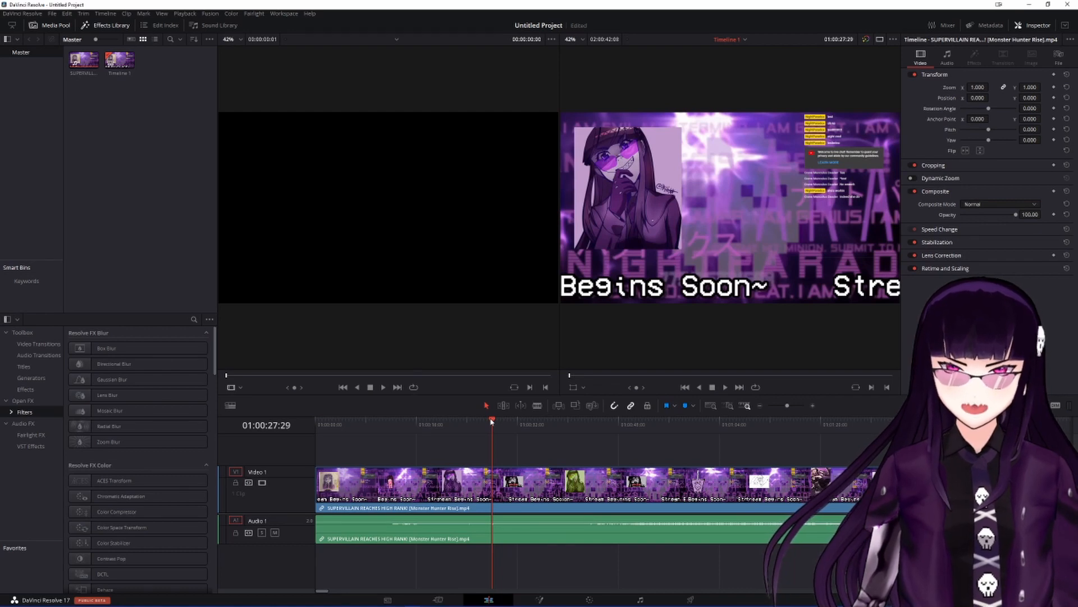
{"action": "left_click_drag", "start_coordinate": [494, 422], "coordinate": [653, 424]}
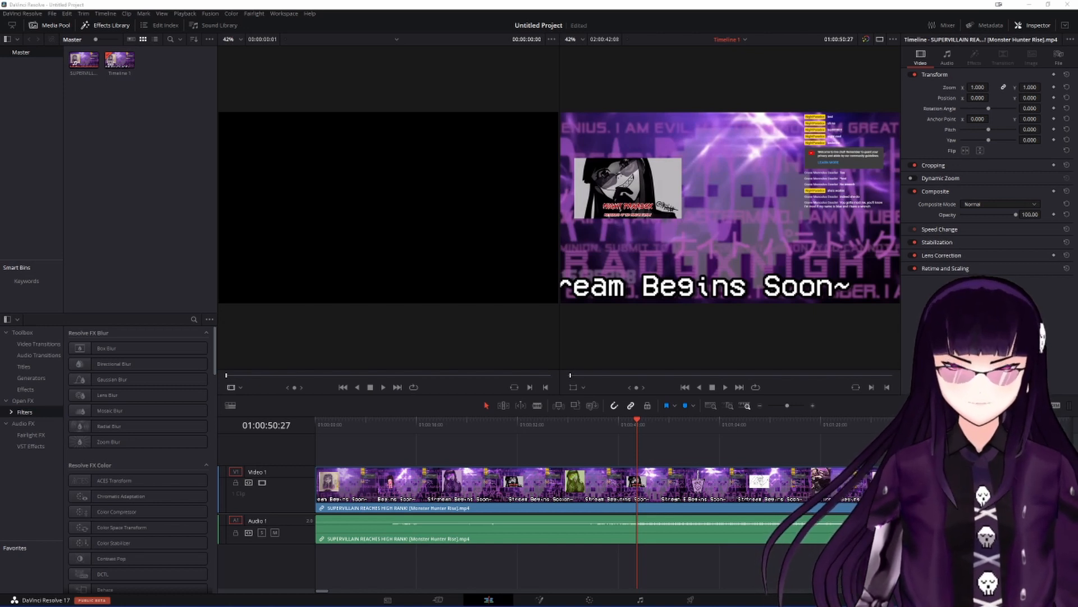
Step: Move the playhead to the end of the waiting screen at 01:02:31:03 and split the recording there with the Blade tool
{"action": "left_click", "coordinate": [659, 550]}
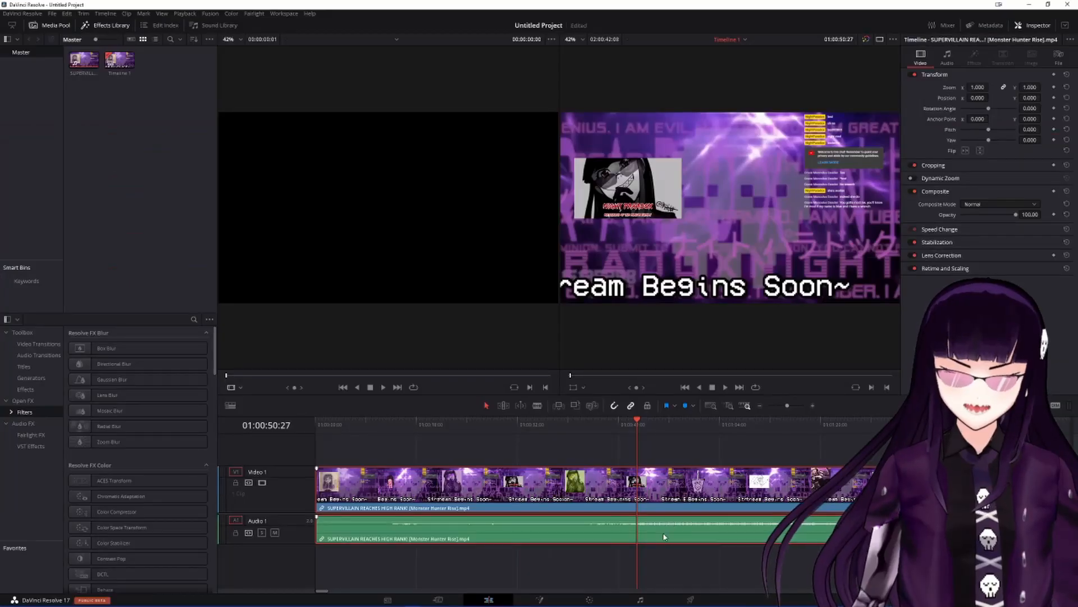
{"action": "left_click_drag", "start_coordinate": [689, 429], "coordinate": [563, 440]}
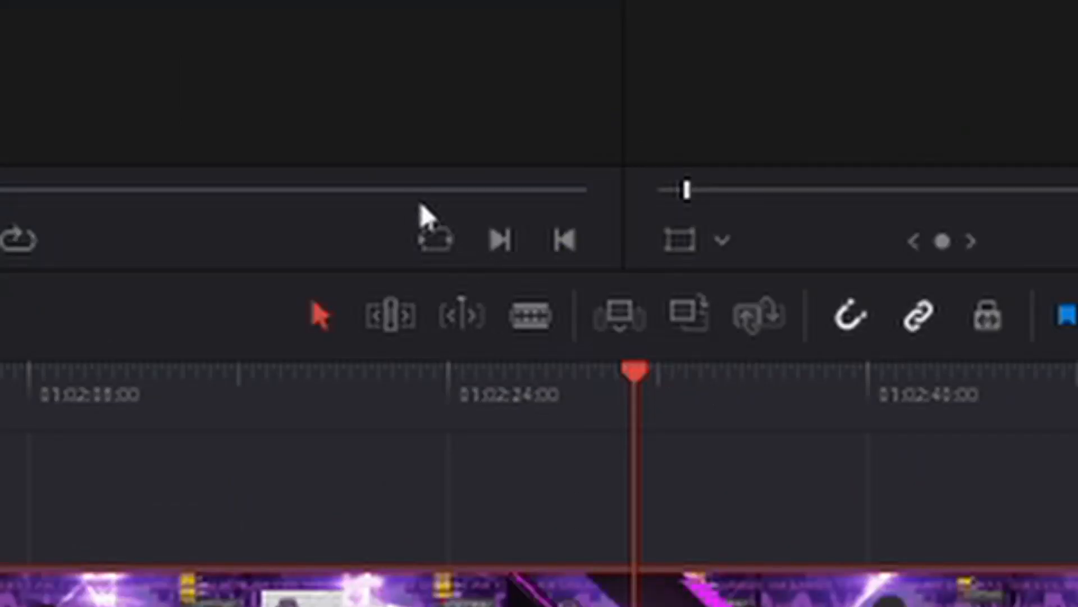
{"action": "key", "text": "b"}
{"action": "left_click", "coordinate": [524, 313]}
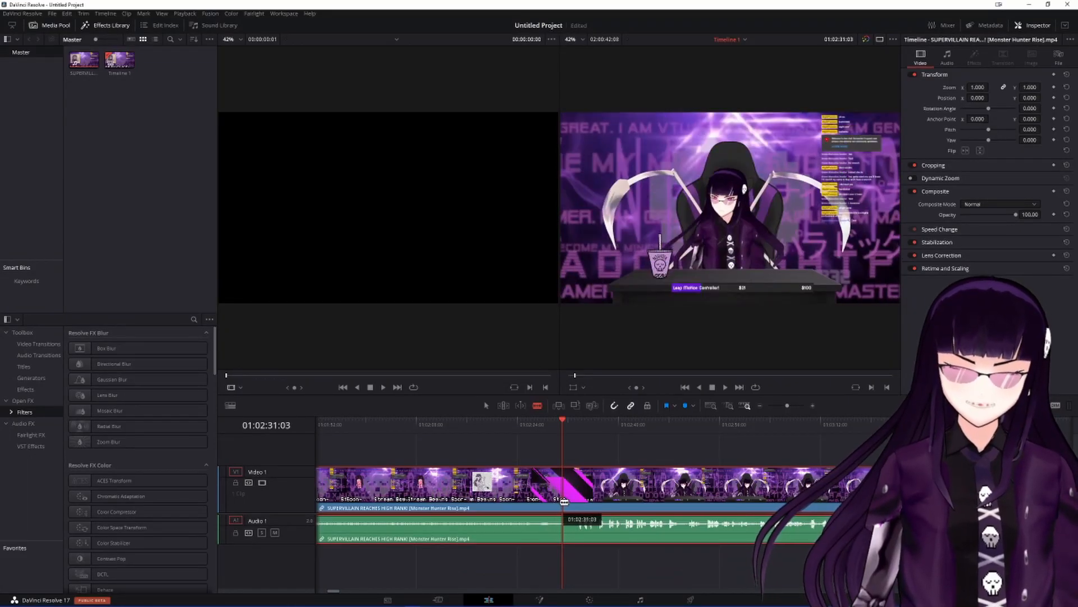
{"action": "left_click", "coordinate": [564, 501]}
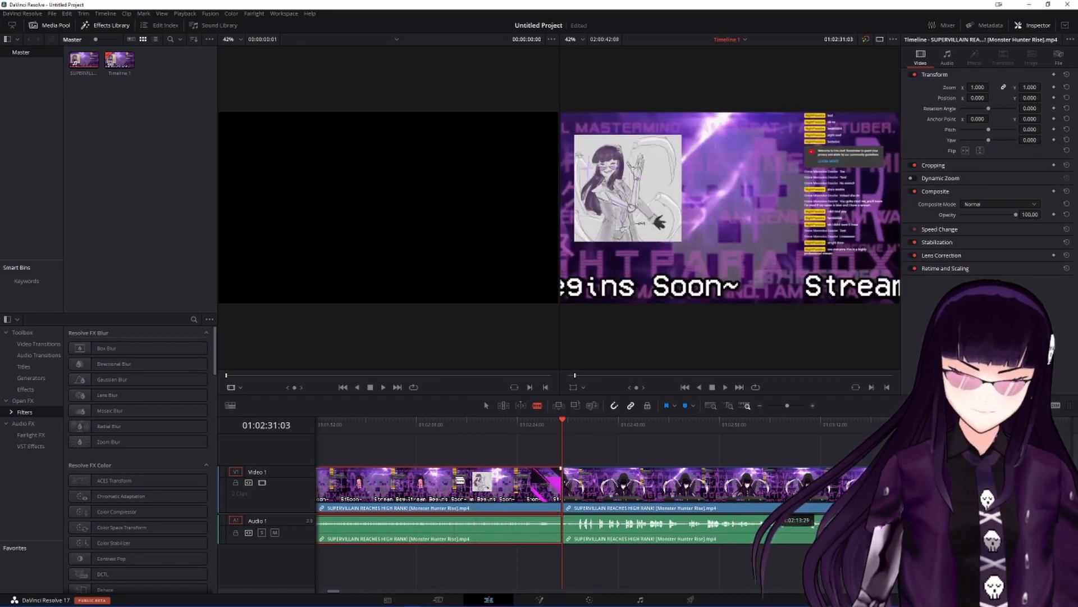
Step: Delete the waiting-screen section before the cut and play the first few seconds of the remaining clip
{"action": "key", "text": "a"}
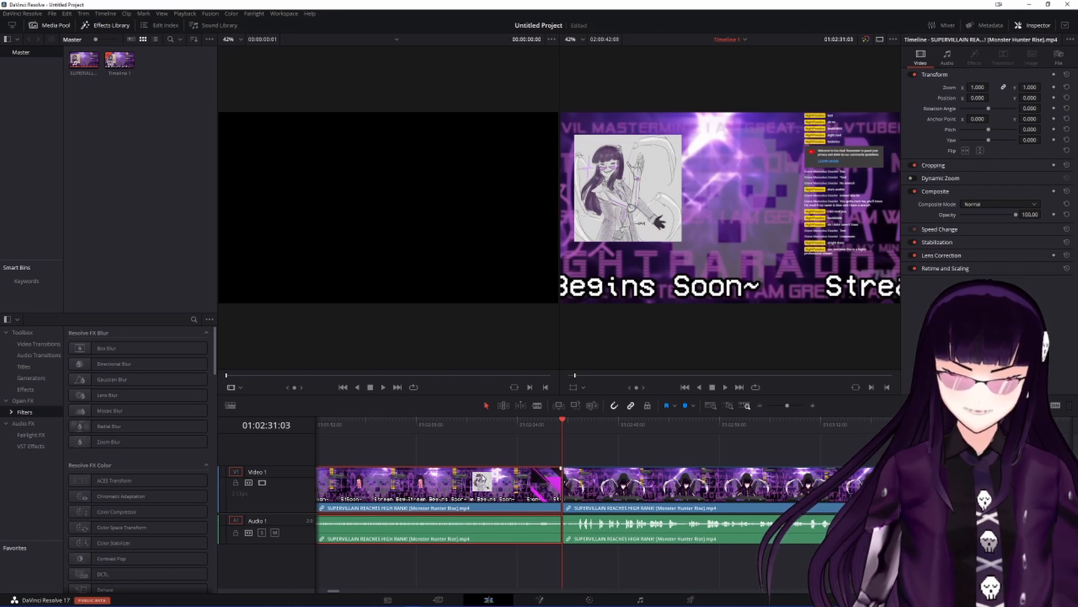
{"action": "key", "text": "Delete"}
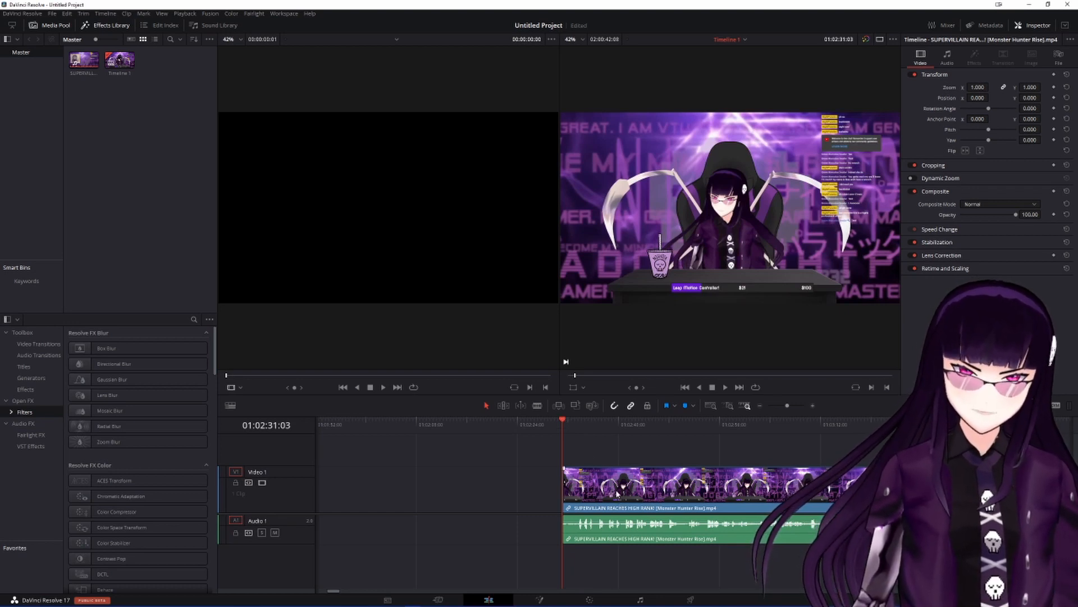
{"action": "left_click", "coordinate": [726, 388]}
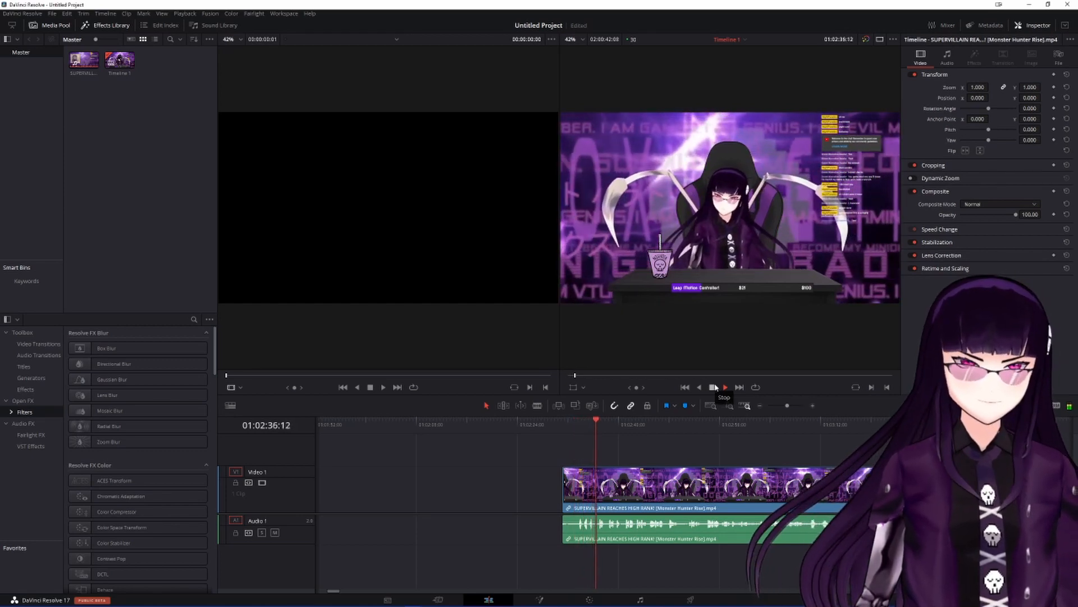
{"action": "left_click", "coordinate": [714, 388]}
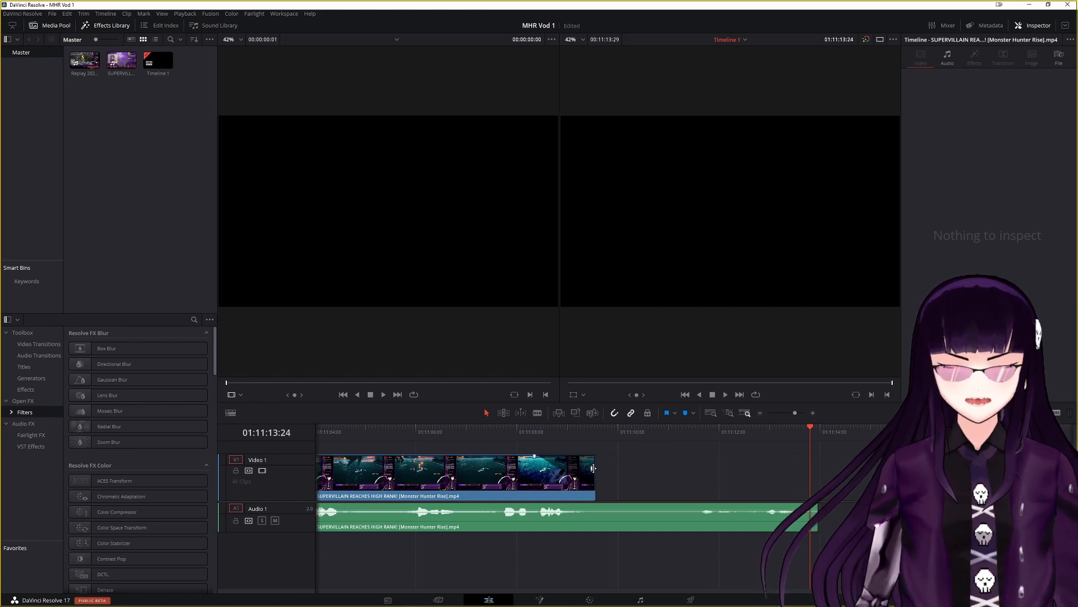
Step: In the MHR Vod 1 project, move the playhead to the video clip's end at 01:11:09:17 and extend that end toward the audio's end
{"action": "left_click_drag", "start_coordinate": [810, 431], "coordinate": [596, 431]}
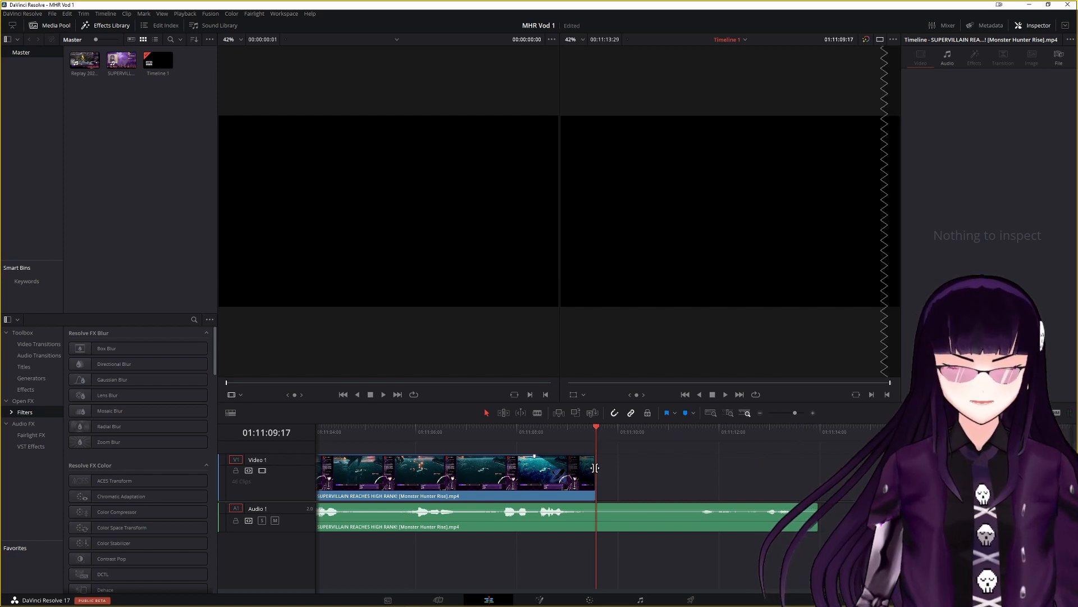
{"action": "left_click_drag", "start_coordinate": [594, 468], "coordinate": [683, 471]}
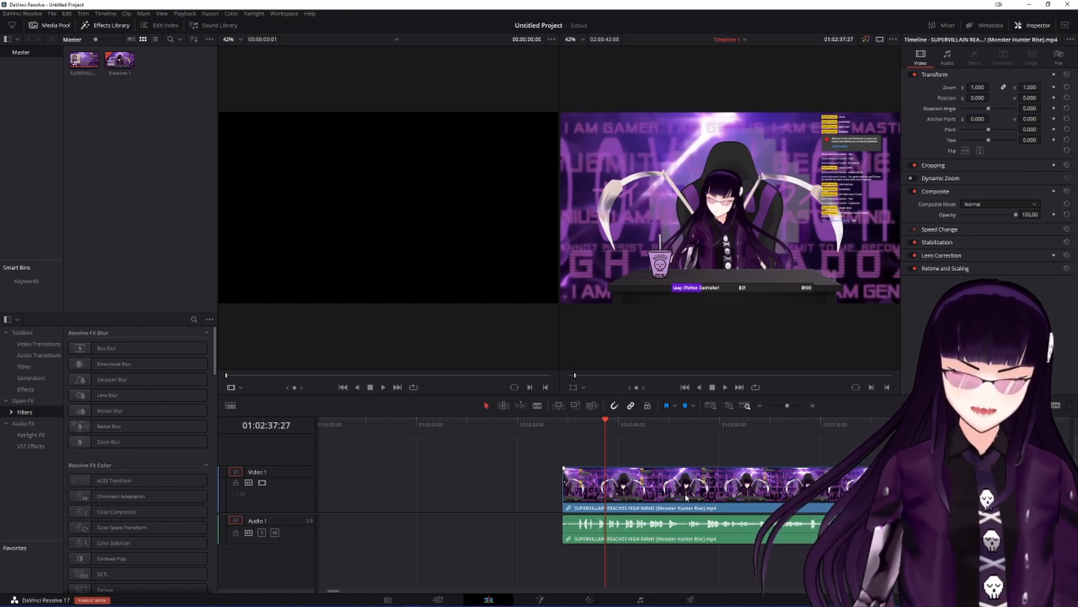
Step: In the Untitled Project, split the recording at 01:06:48:27, where the game console menu appears, and delete the section before the cut
{"action": "left_click_drag", "start_coordinate": [959, 424], "coordinate": [649, 440]}
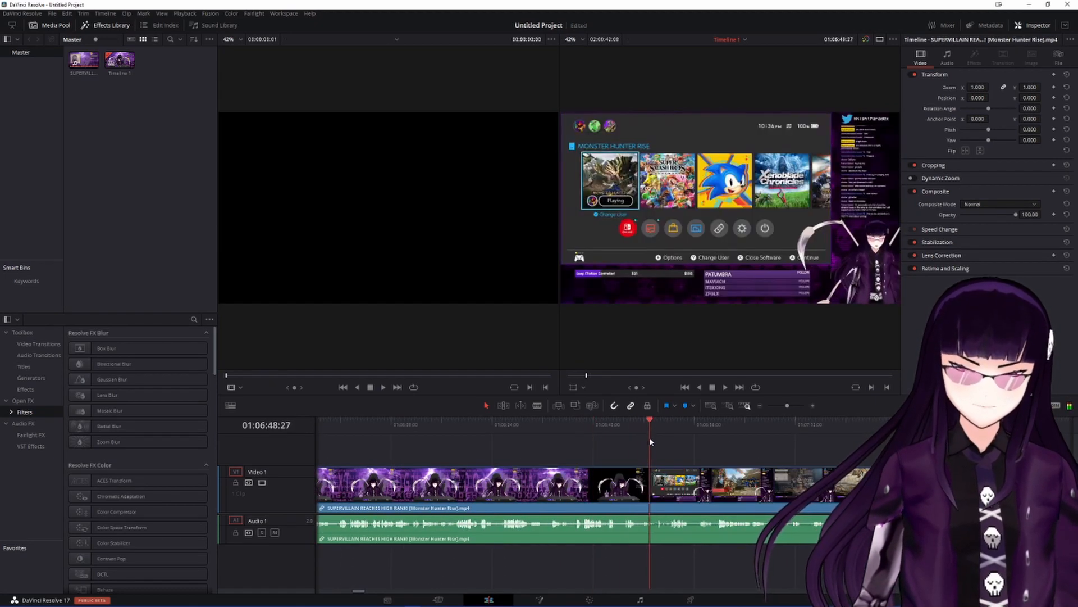
{"action": "key", "text": "b"}
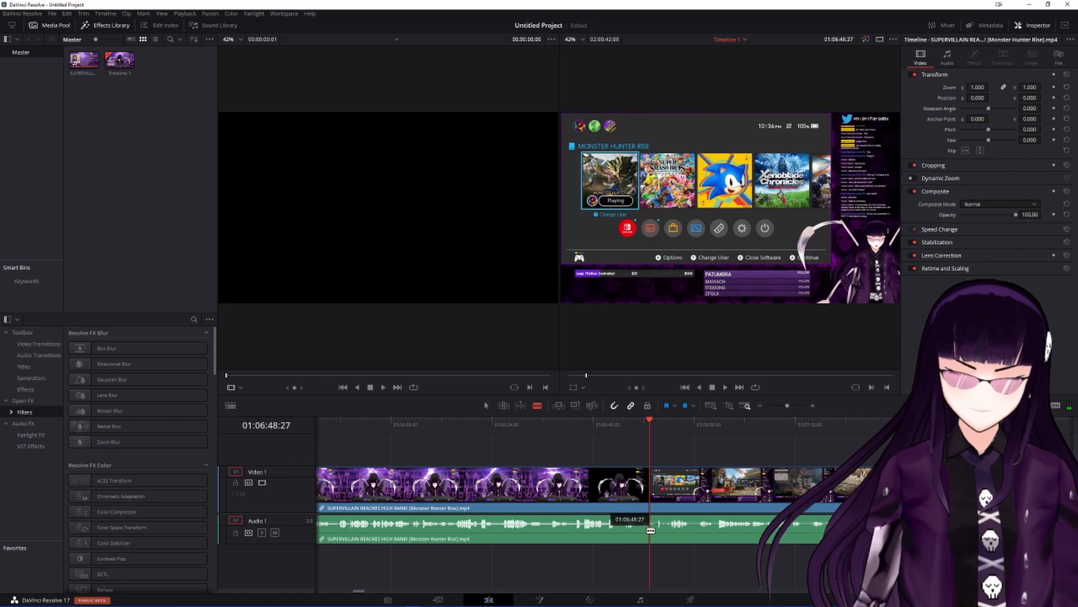
{"action": "left_click", "coordinate": [650, 528]}
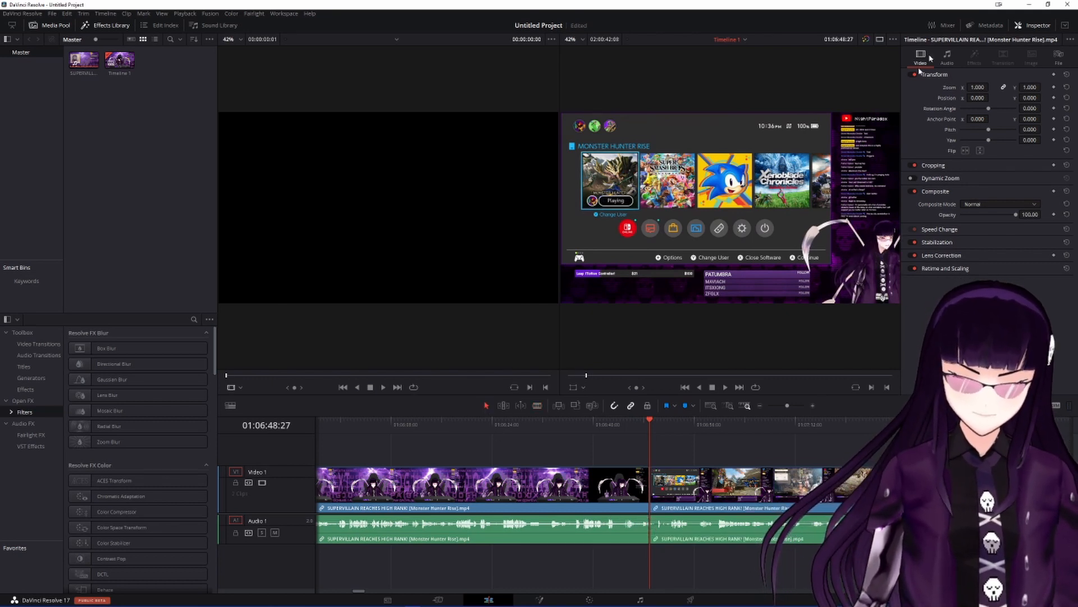
{"action": "left_click", "coordinate": [566, 497]}
{"action": "key", "text": "BackSpace"}
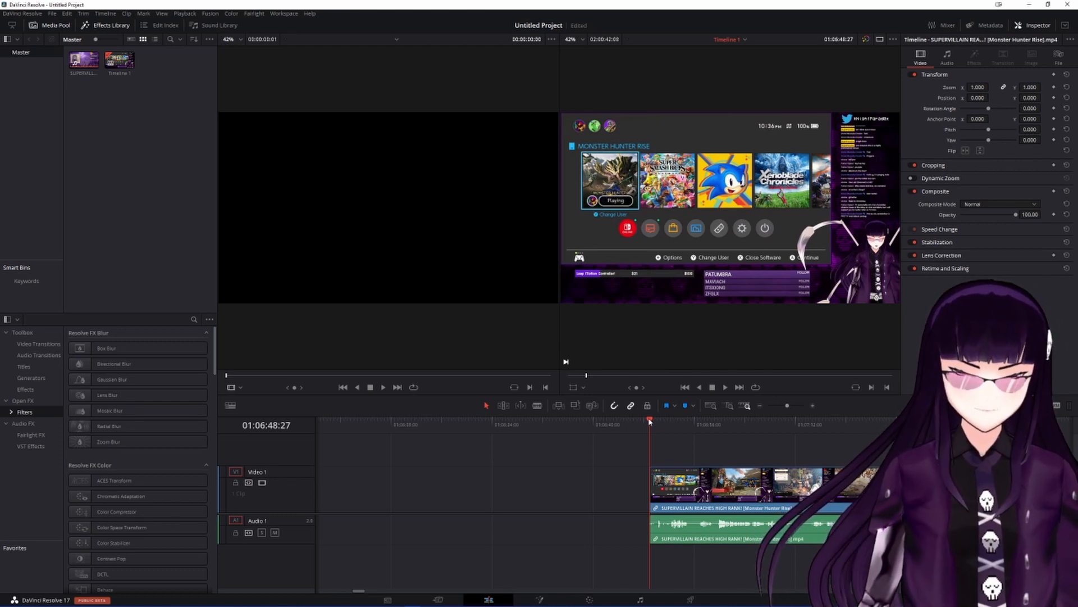
Step: Scrub through the recording from 01:11:07:17 to 01:11:52:01 and play the cutscene from there
{"action": "left_click_drag", "start_coordinate": [650, 421], "coordinate": [414, 438]}
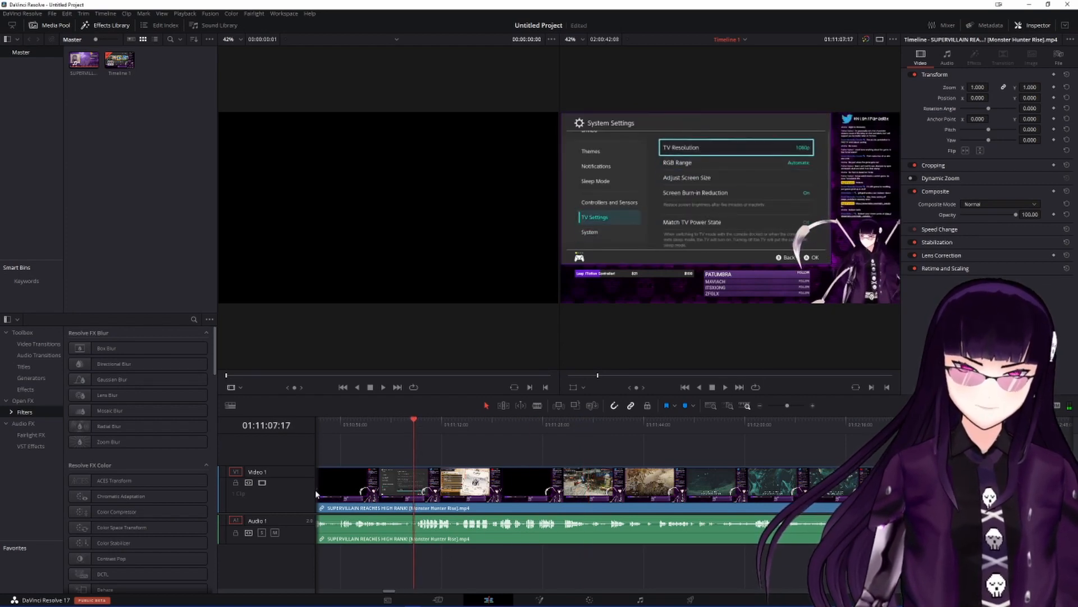
{"action": "left_click_drag", "start_coordinate": [417, 422], "coordinate": [627, 412]}
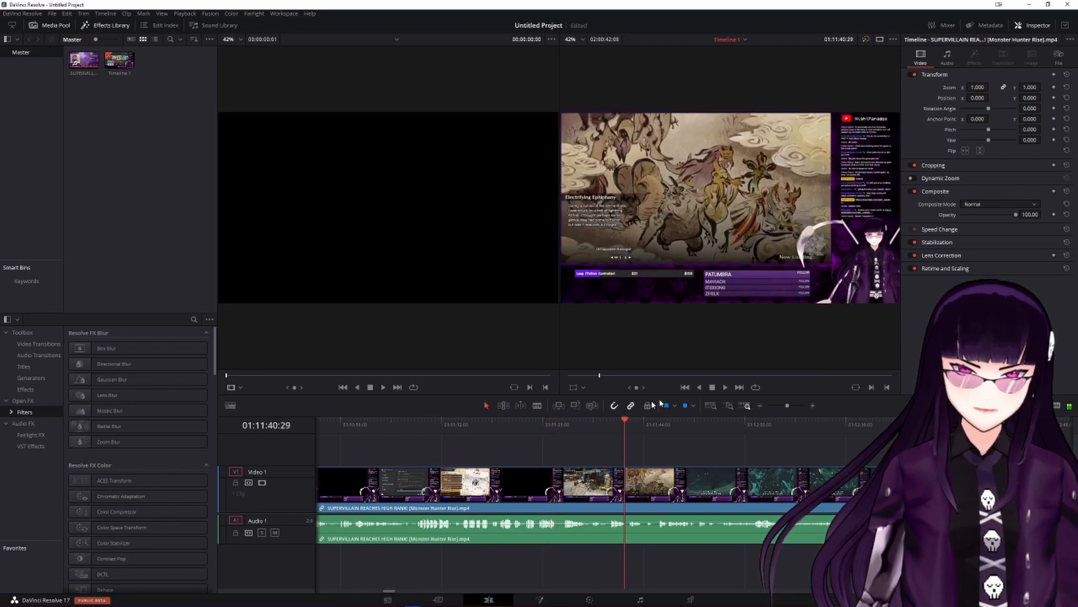
{"action": "left_click_drag", "start_coordinate": [632, 425], "coordinate": [695, 414]}
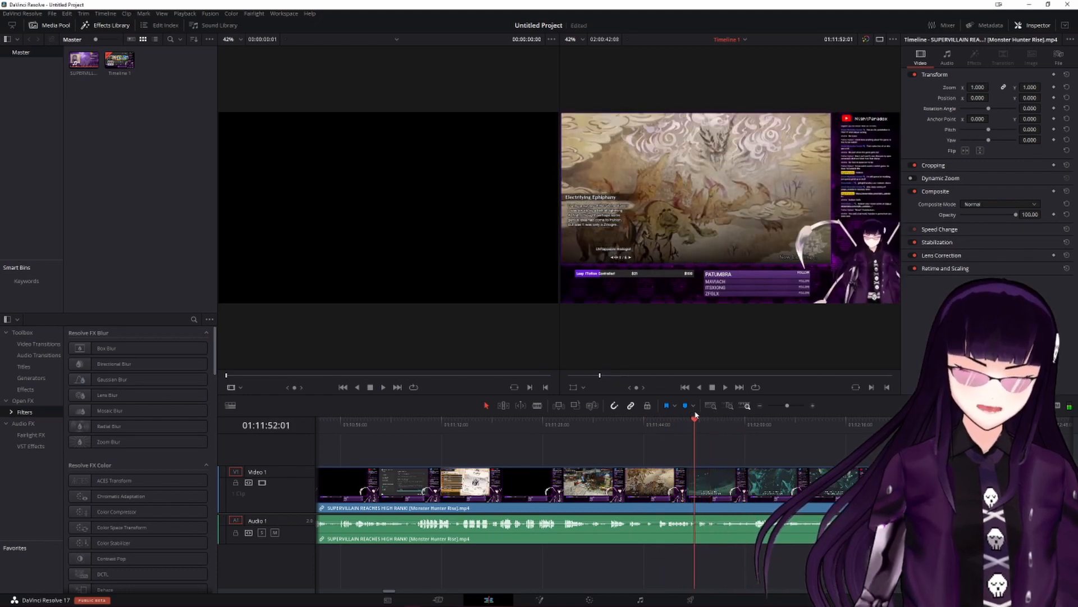
{"action": "left_click", "coordinate": [725, 387]}
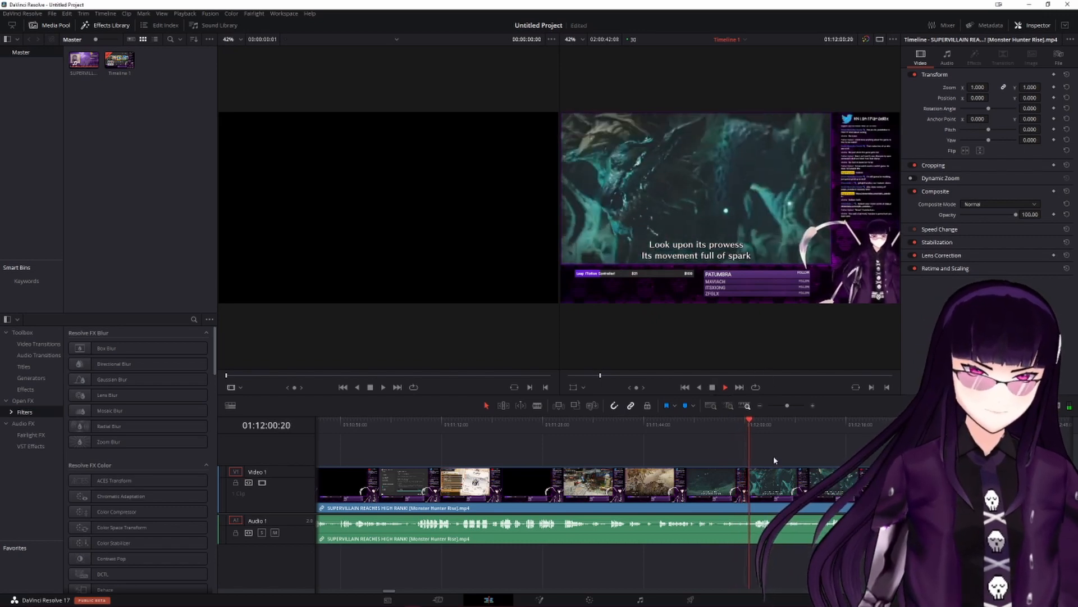
{"action": "scroll", "coordinate": [774, 460], "scroll_direction": "right", "scroll_amount": 4}
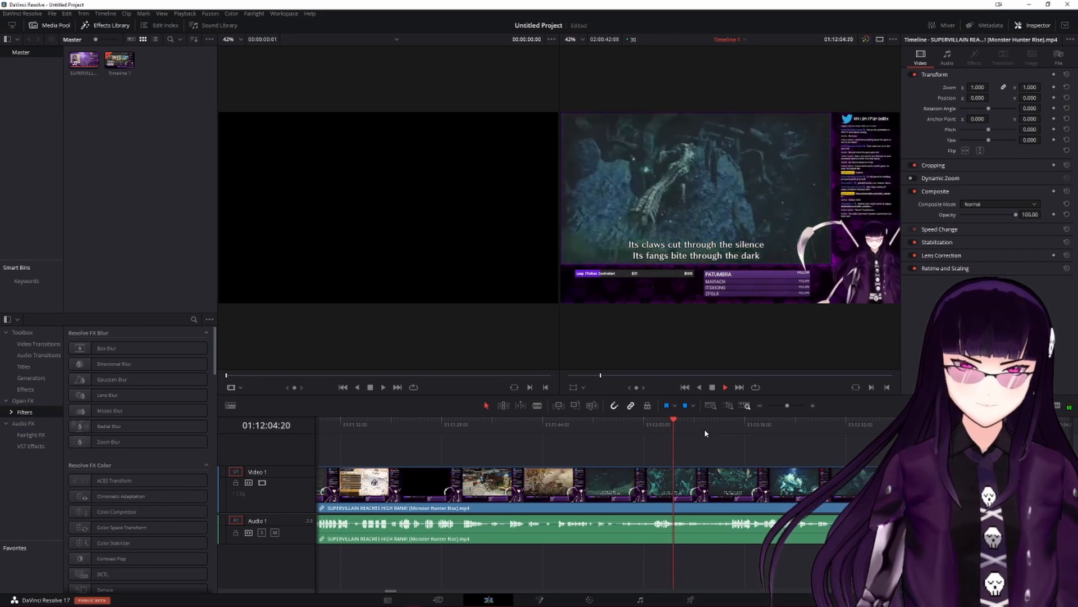
{"action": "left_click", "coordinate": [712, 388]}
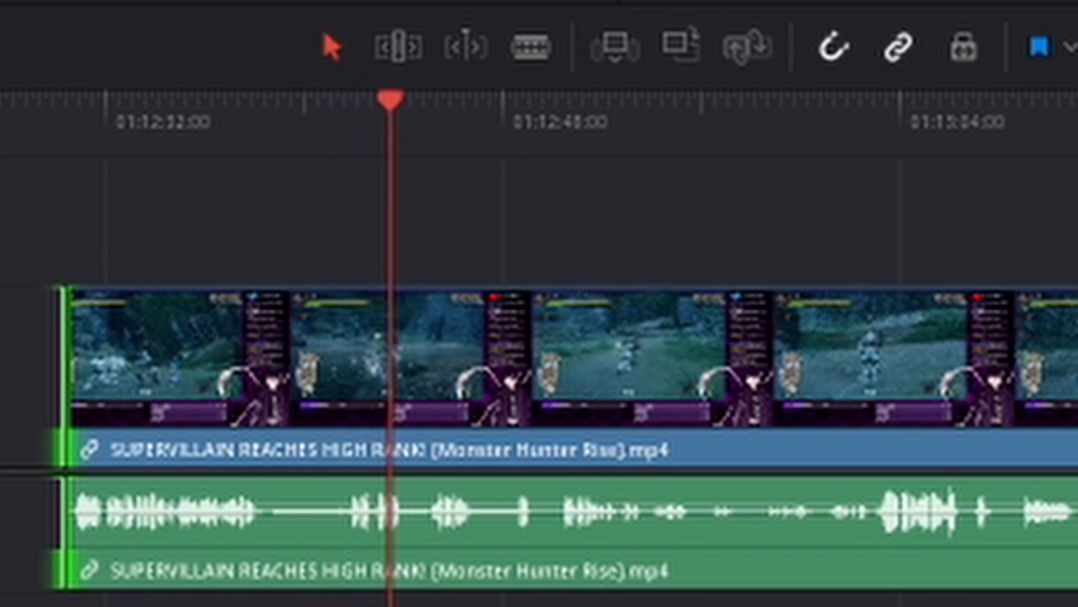
Step: Split the gameplay clip at 01:12:44:07 and move the short first piece slightly earlier, leaving a gap before the long piece
{"action": "key", "text": "space"}
{"action": "key", "text": "b"}
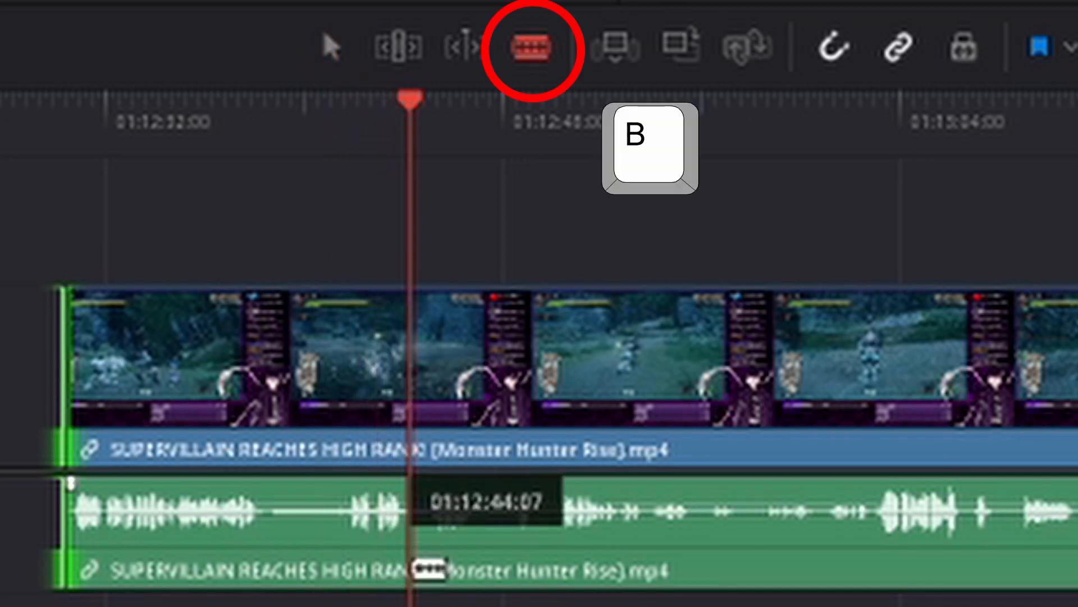
{"action": "left_click", "coordinate": [416, 569]}
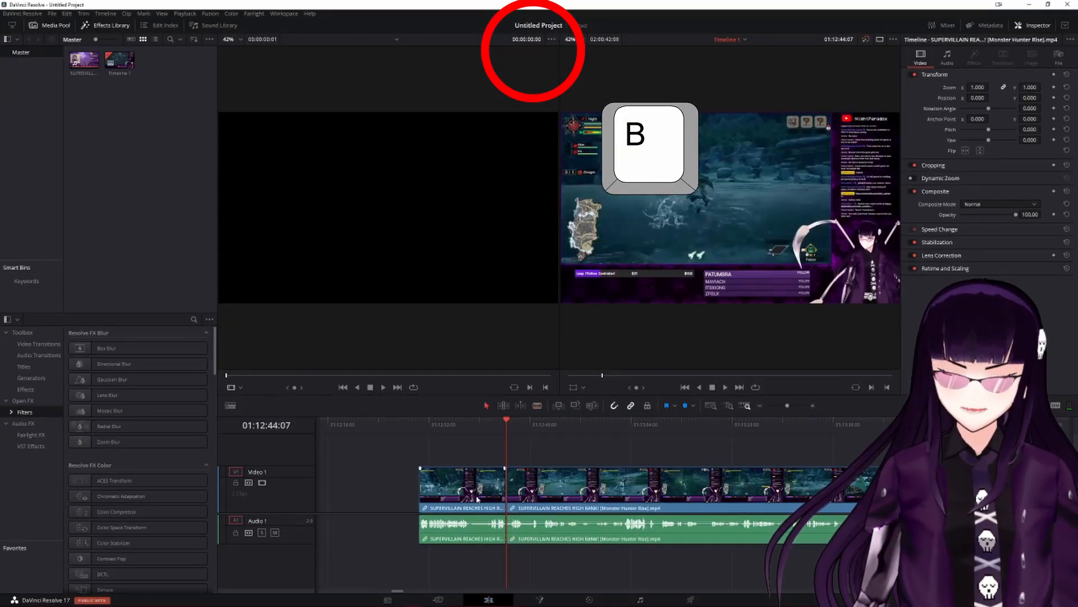
{"action": "left_click", "coordinate": [479, 496]}
{"action": "left_click_drag", "start_coordinate": [493, 483], "coordinate": [469, 487]}
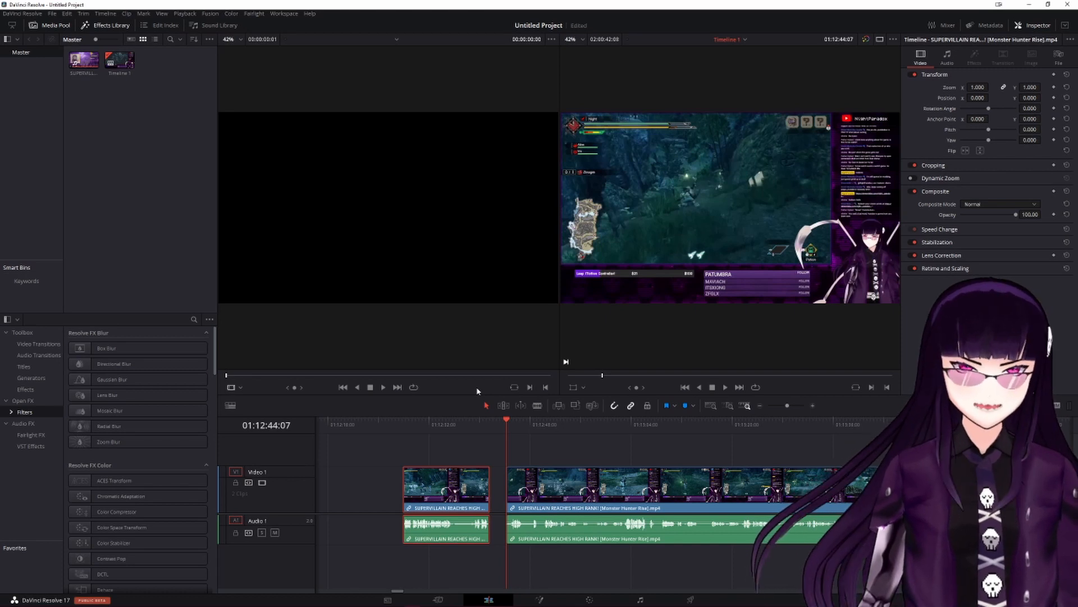
Step: Play the long gameplay clip from 01:13:02:07 to about 01:13:22 and select that clip
{"action": "left_click", "coordinate": [621, 432]}
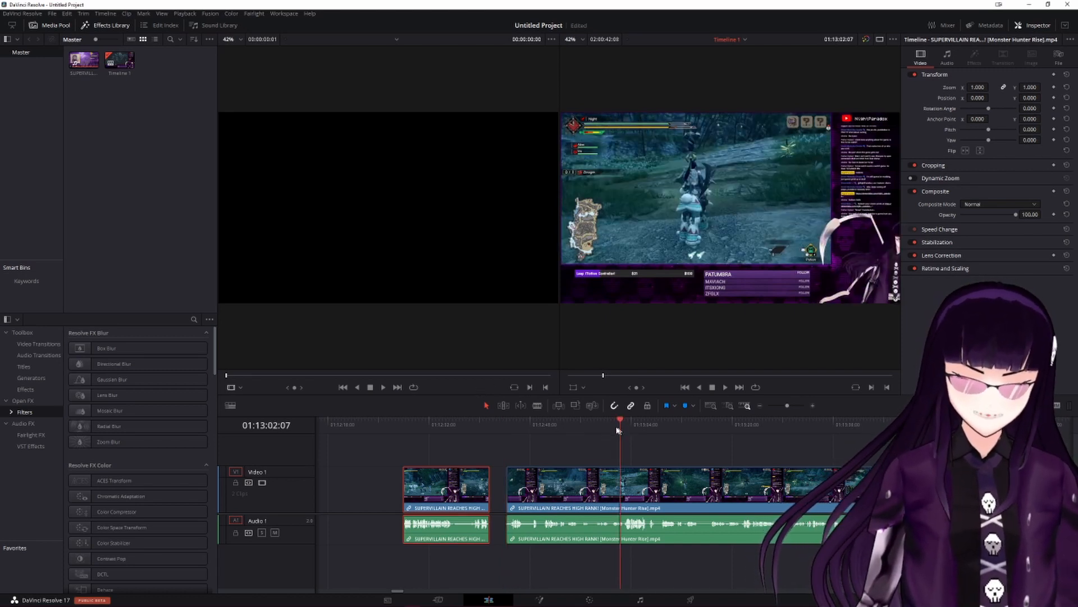
{"action": "key", "text": "space"}
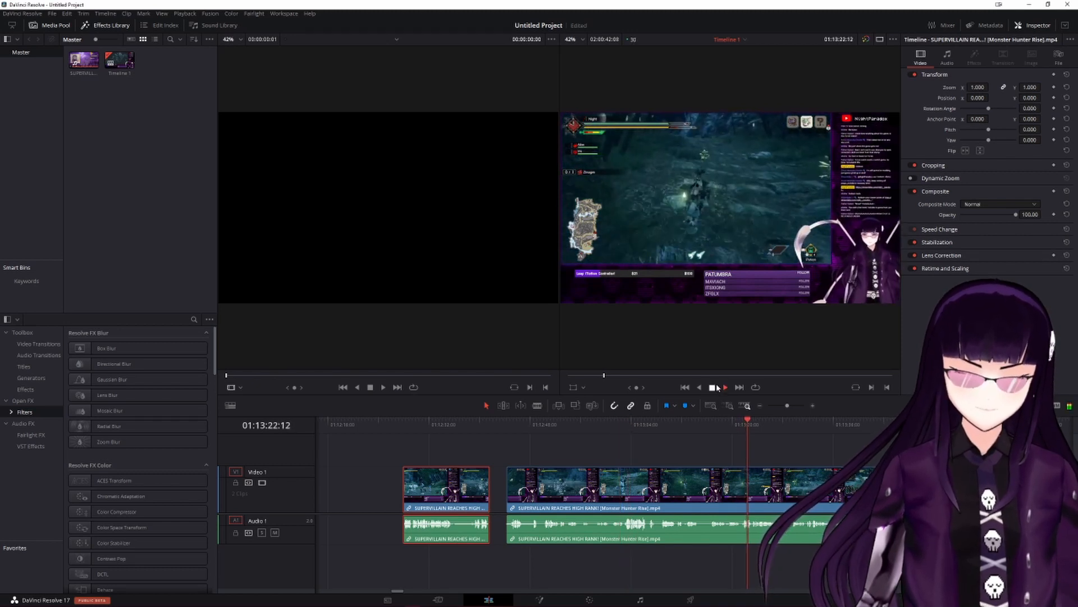
{"action": "left_click", "coordinate": [715, 387]}
{"action": "left_click", "coordinate": [721, 458]}
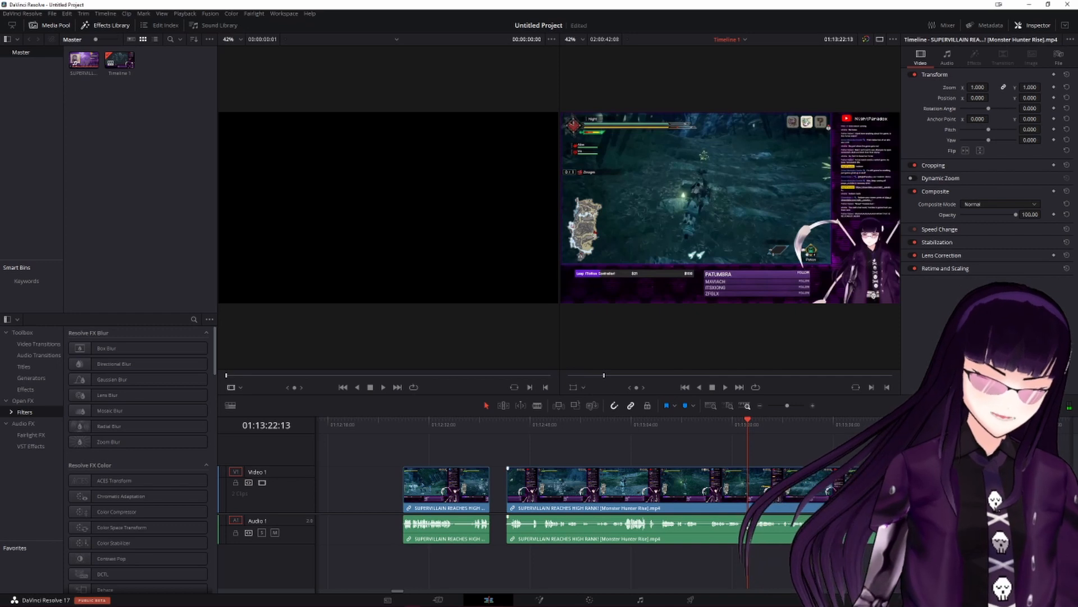
{"action": "left_click", "coordinate": [743, 529]}
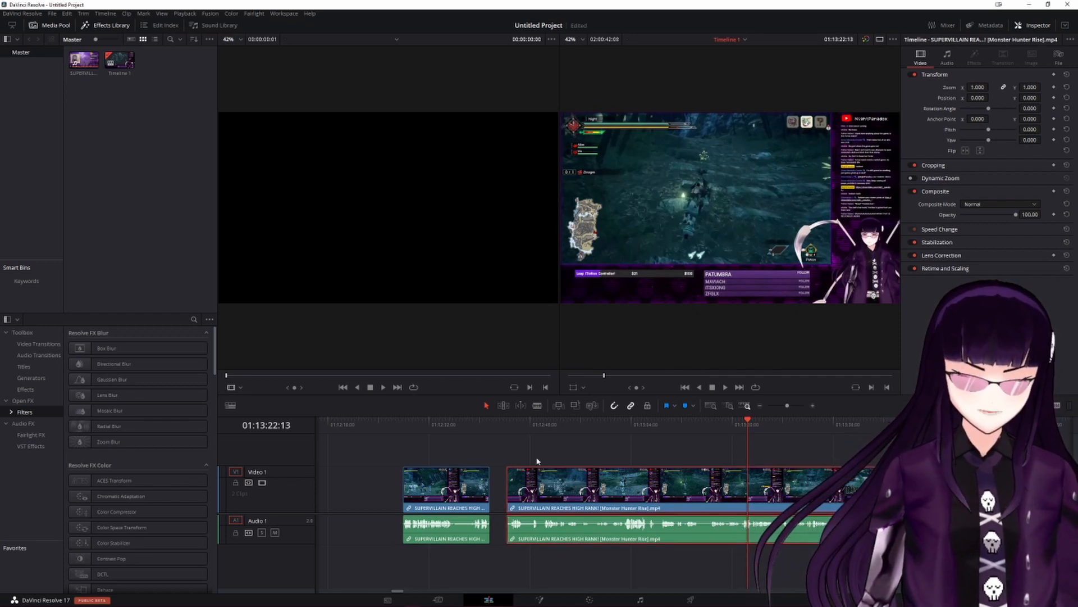
Step: Split the long gameplay clip just before the speech at about 01:13:21 and delete the section before the cut
{"action": "scroll", "coordinate": [537, 461], "scroll_direction": "up", "scroll_amount": 4}
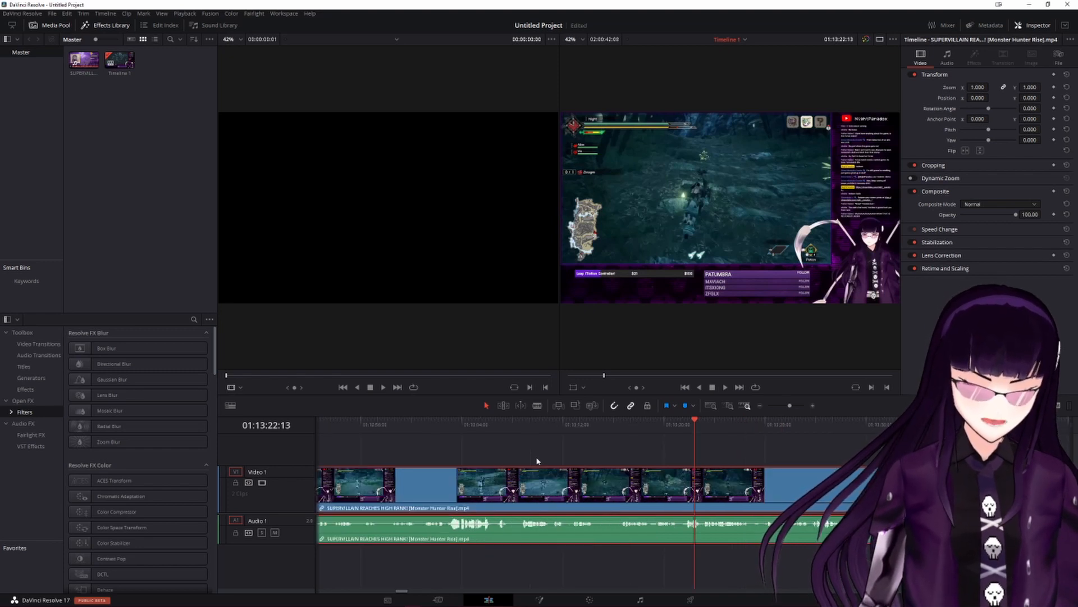
{"action": "scroll", "coordinate": [537, 460], "scroll_direction": "down", "scroll_amount": 3}
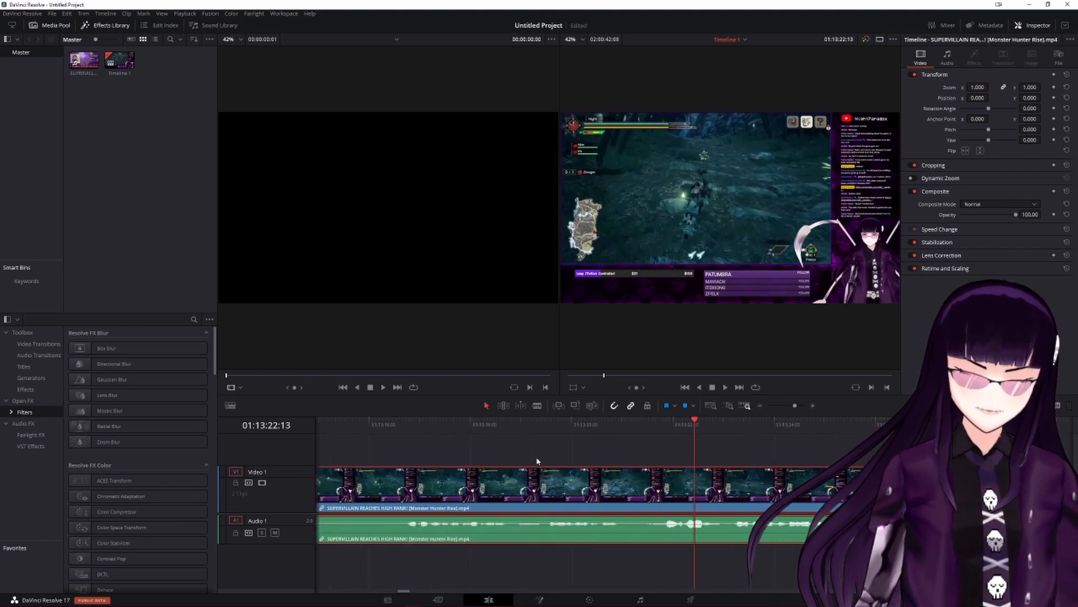
{"action": "scroll", "coordinate": [537, 461], "scroll_direction": "up", "scroll_amount": 2}
{"action": "scroll", "coordinate": [537, 461], "scroll_direction": "down", "scroll_amount": 3}
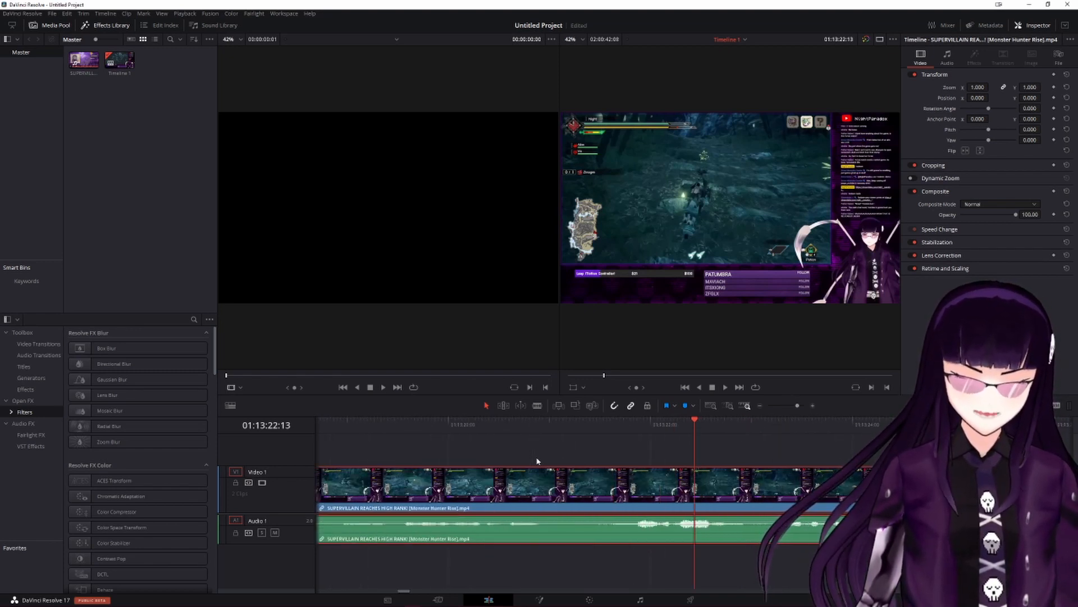
{"action": "scroll", "coordinate": [537, 460], "scroll_direction": "down", "scroll_amount": 1}
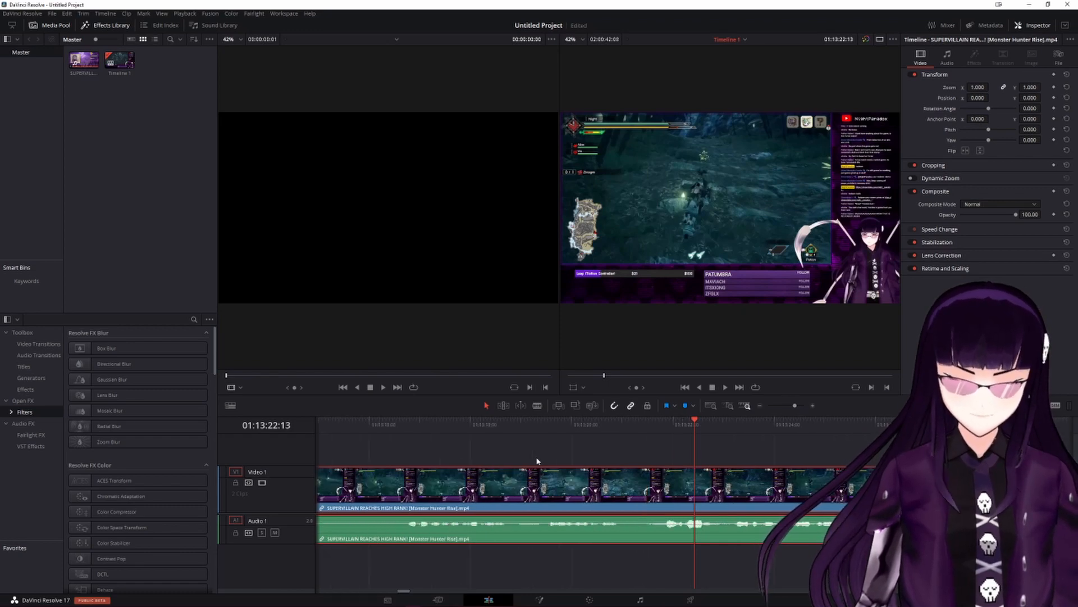
{"action": "key", "text": "b"}
{"action": "left_click", "coordinate": [632, 535]}
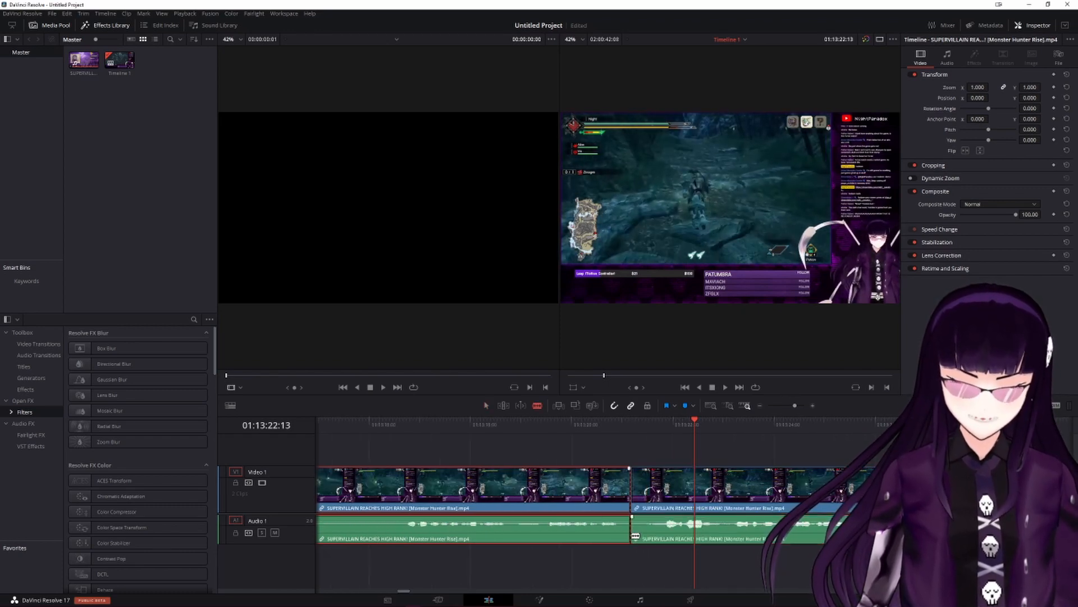
{"action": "left_click", "coordinate": [487, 405]}
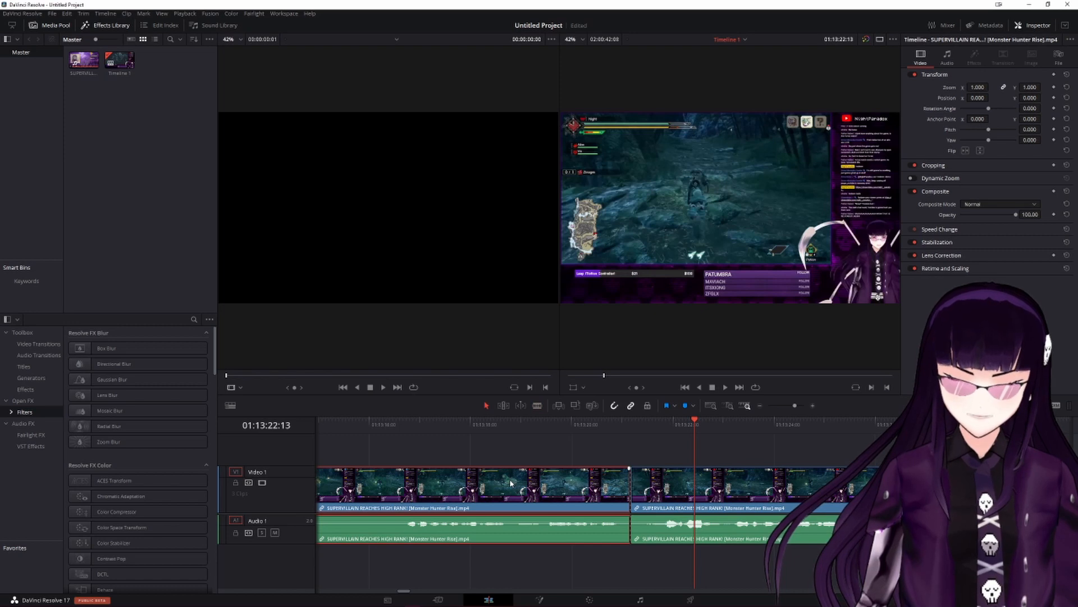
{"action": "key", "text": "BackSpace"}
Step: Move the remaining long clip earlier so it butts against the end of the short clip, closing the gap
{"action": "left_click", "coordinate": [701, 489]}
{"action": "key", "text": "ctrl+minus"}
{"action": "key", "text": "ctrl+minus"}
{"action": "key", "text": "ctrl+minus"}
{"action": "key", "text": "ctrl+minus"}
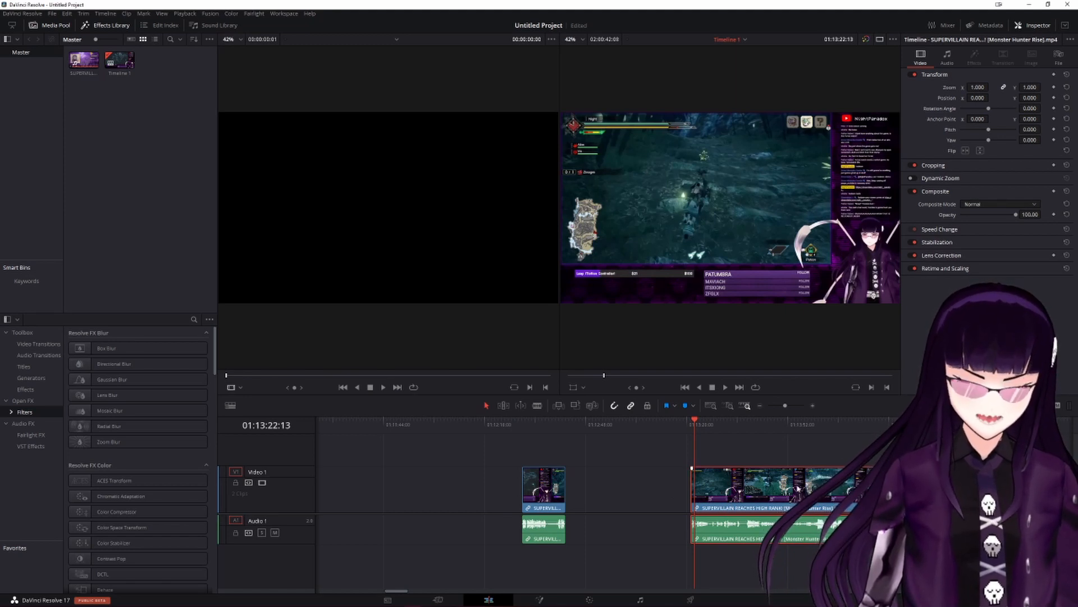
{"action": "left_click_drag", "start_coordinate": [803, 487], "coordinate": [678, 488]}
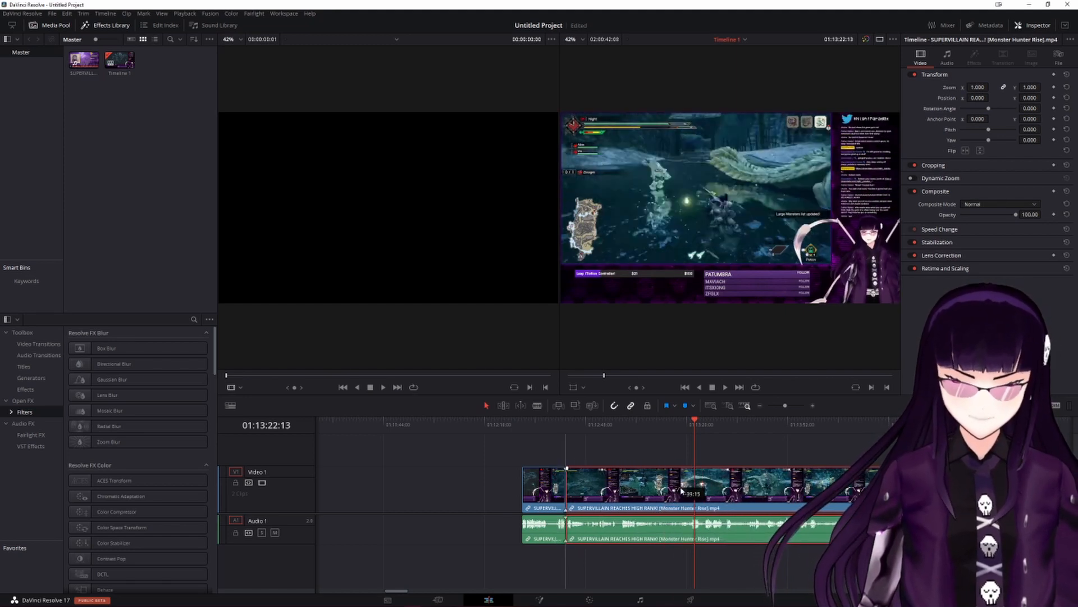
Step: Play the joined clips from 01:12:27:25 and split the long clip at about 01:12:47
{"action": "left_click_drag", "start_coordinate": [684, 423], "coordinate": [523, 432]}
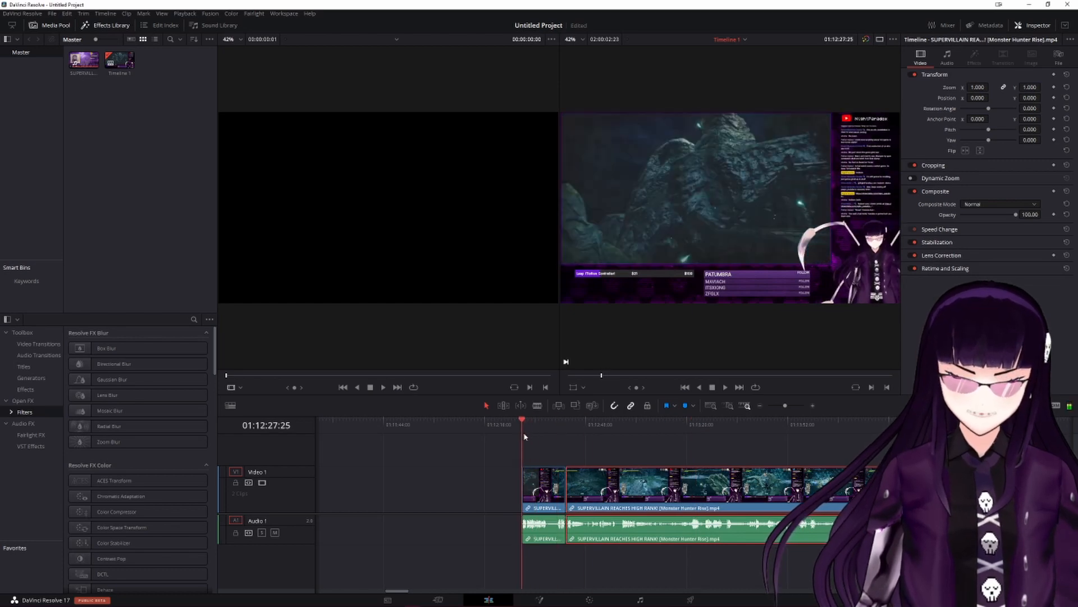
{"action": "left_click", "coordinate": [725, 390]}
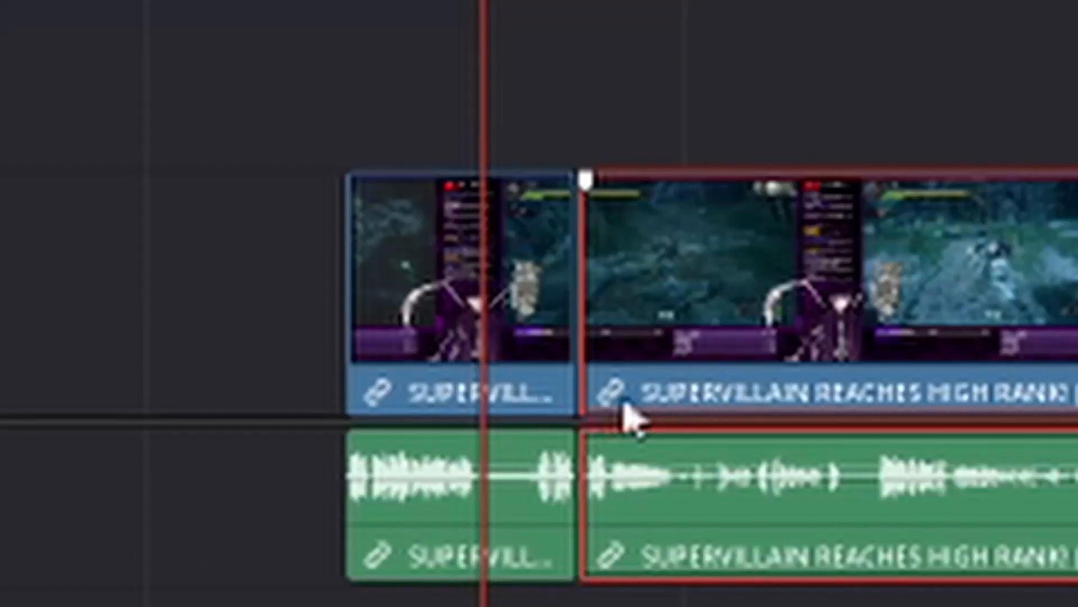
{"action": "left_click", "coordinate": [593, 458]}
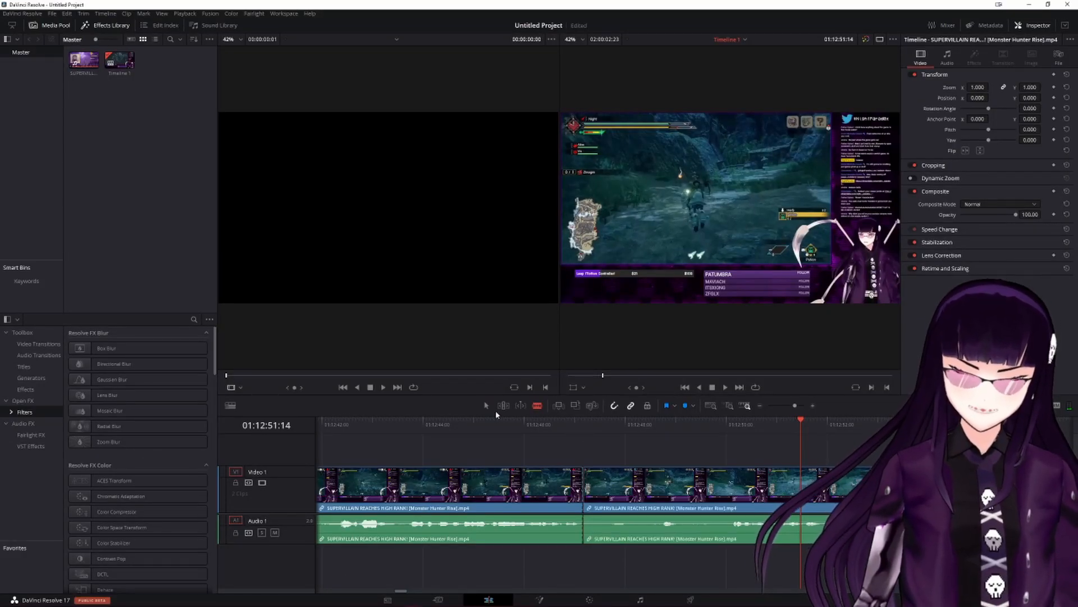
{"action": "left_click", "coordinate": [487, 406]}
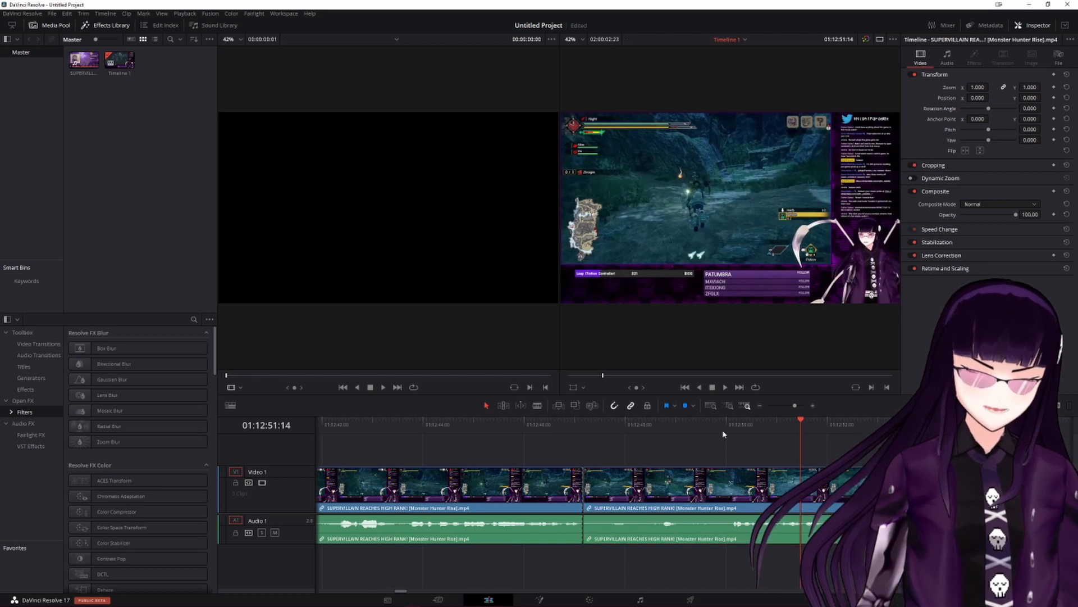
Step: Review the recording around 01:14:38 and split the long clip just before the speech at about 01:14:24
{"action": "key", "text": "ctrl+minus"}
{"action": "key", "text": "ctrl+minus"}
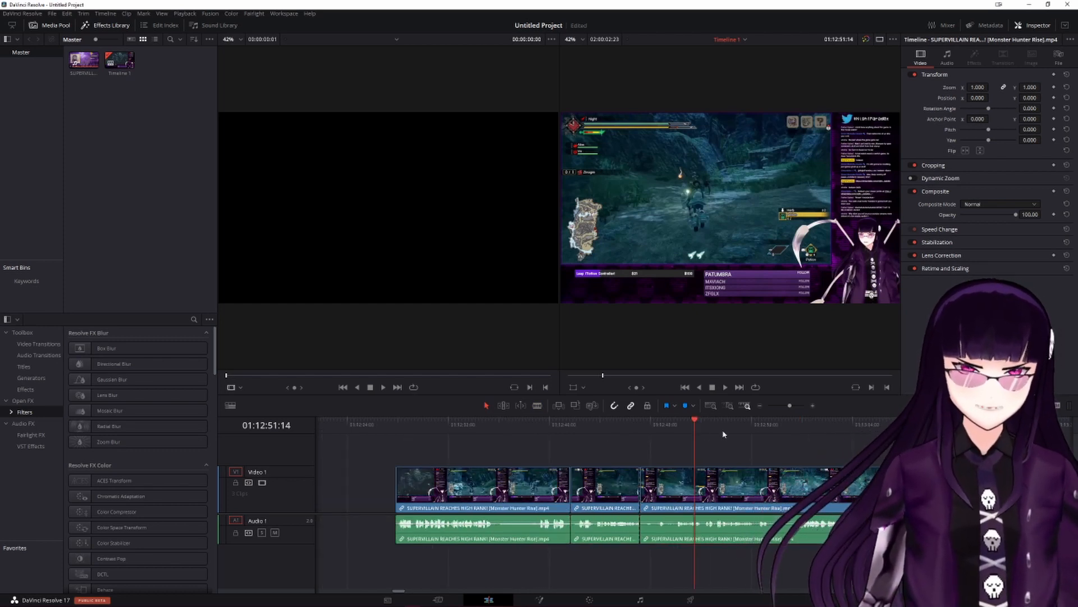
{"action": "key", "text": "ctrl+minus"}
{"action": "key", "text": "ctrl+minus"}
{"action": "key", "text": "ctrl+equal"}
{"action": "key", "text": "ctrl+equal"}
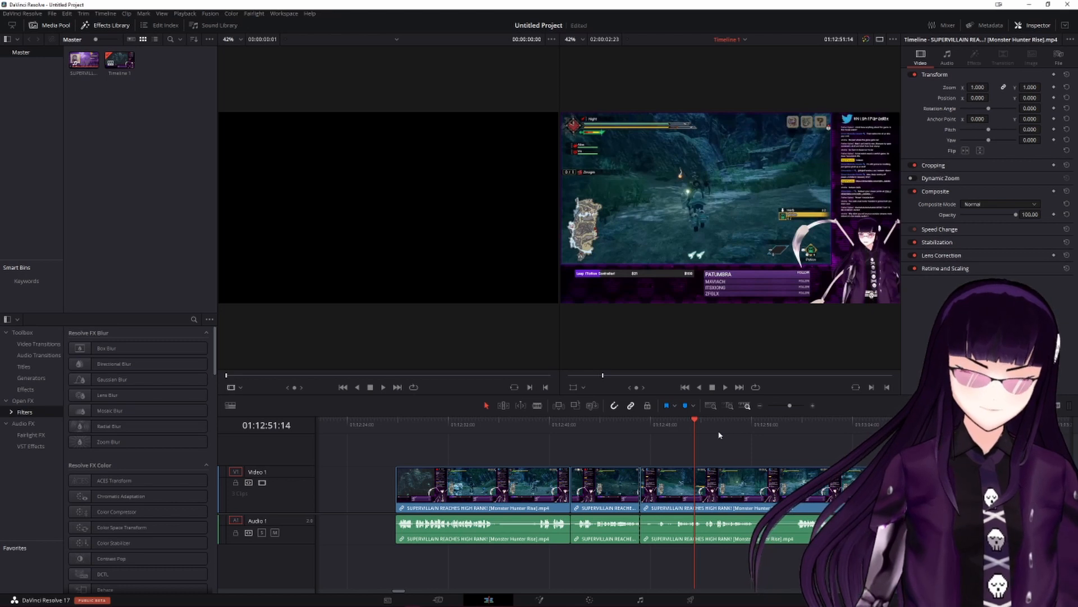
{"action": "left_click", "coordinate": [786, 422]}
{"action": "left_click", "coordinate": [793, 422]}
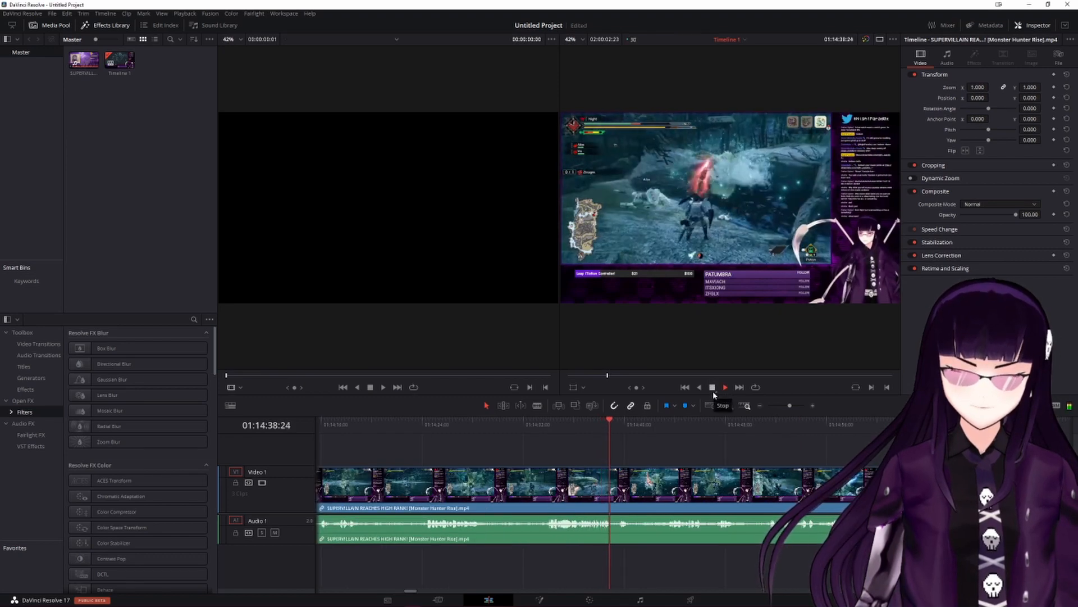
{"action": "left_click", "coordinate": [712, 389]}
{"action": "left_click_drag", "start_coordinate": [617, 422], "coordinate": [393, 422]}
{"action": "key", "text": "b"}
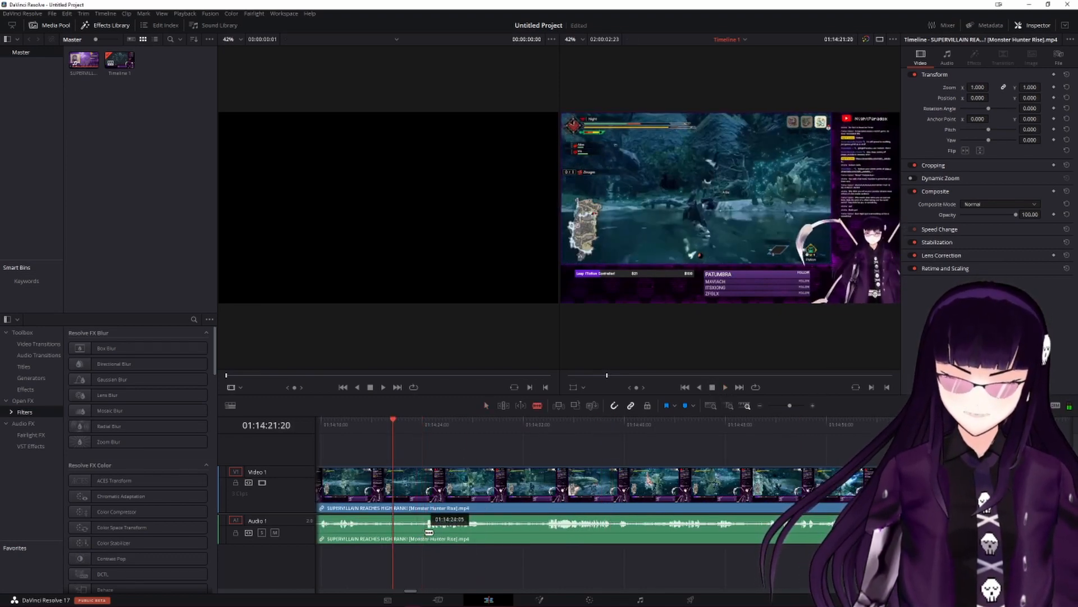
{"action": "left_click", "coordinate": [422, 525]}
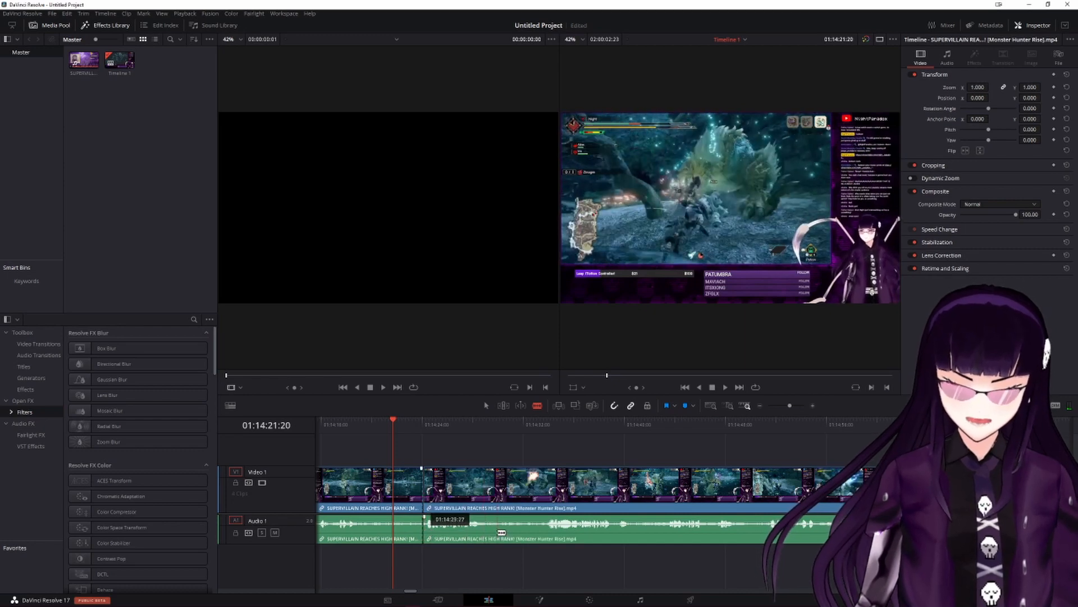
Step: Play on to 01:14:34:15 and move the two short pieces between 01:14:24 and 01:14:34 to the end of the earlier kept clips
{"action": "left_click", "coordinate": [725, 387]}
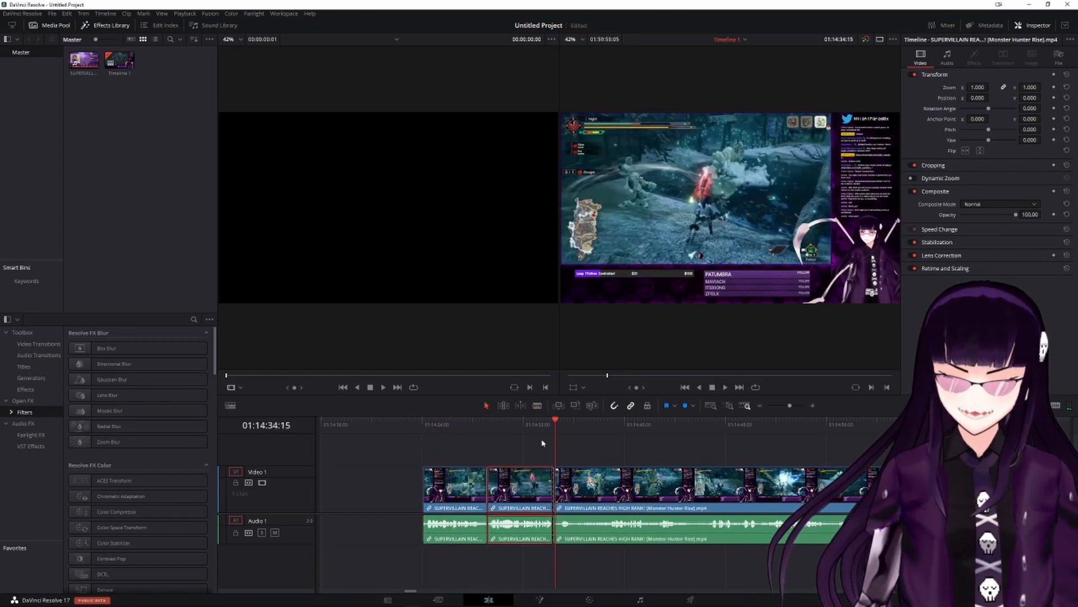
{"action": "left_click", "coordinate": [542, 443]}
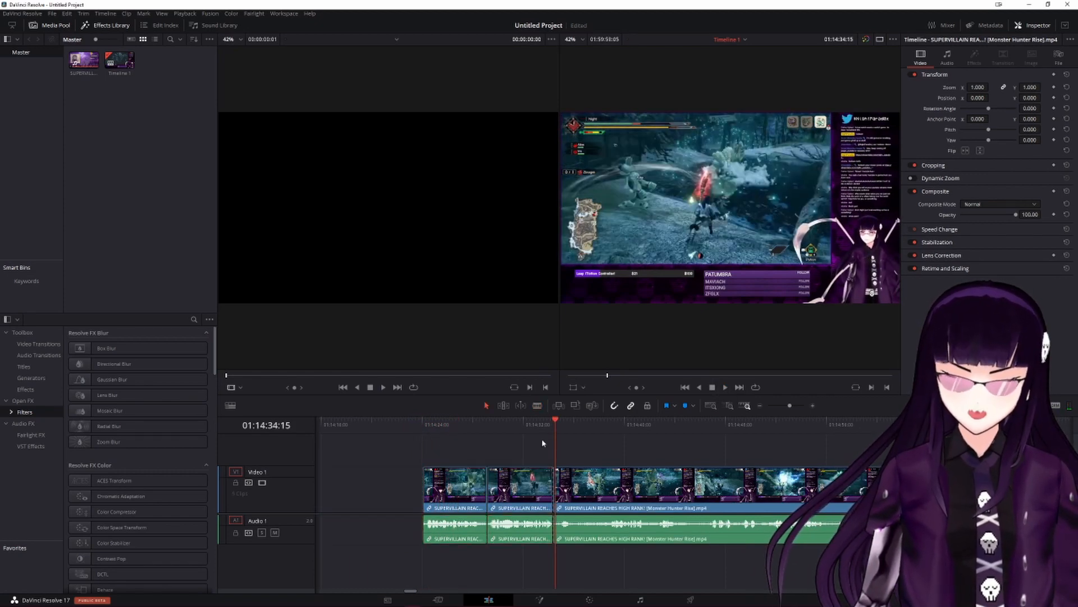
{"action": "left_click", "coordinate": [518, 495]}
{"action": "left_click", "coordinate": [460, 493], "text": "ctrl"}
{"action": "left_click_drag", "start_coordinate": [460, 493], "coordinate": [660, 503]}
{"action": "left_click", "coordinate": [673, 482]}
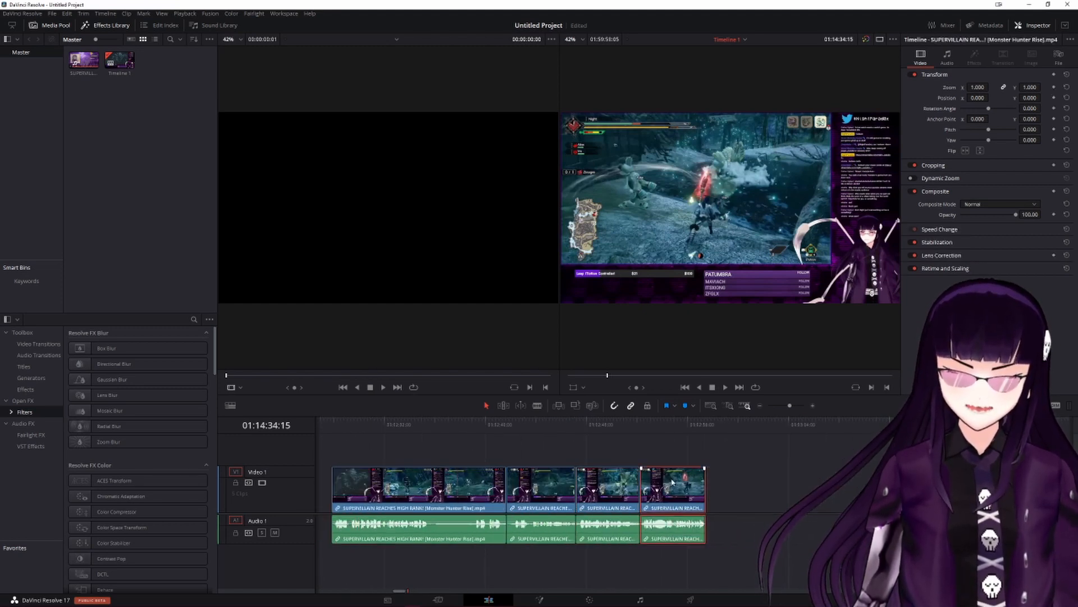
Step: Select the four joined clips and move them together to the very start of the timeline
{"action": "key", "text": "ctrl+a"}
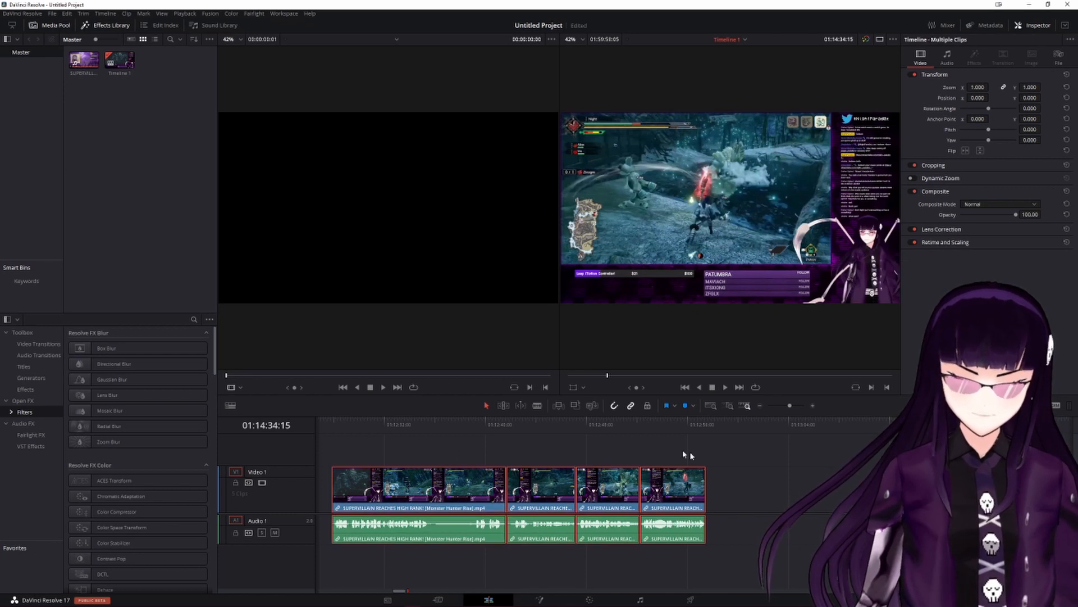
{"action": "left_click", "coordinate": [775, 504]}
{"action": "key", "text": "ctrl+minus"}
{"action": "key", "text": "ctrl+minus"}
{"action": "key", "text": "ctrl+minus"}
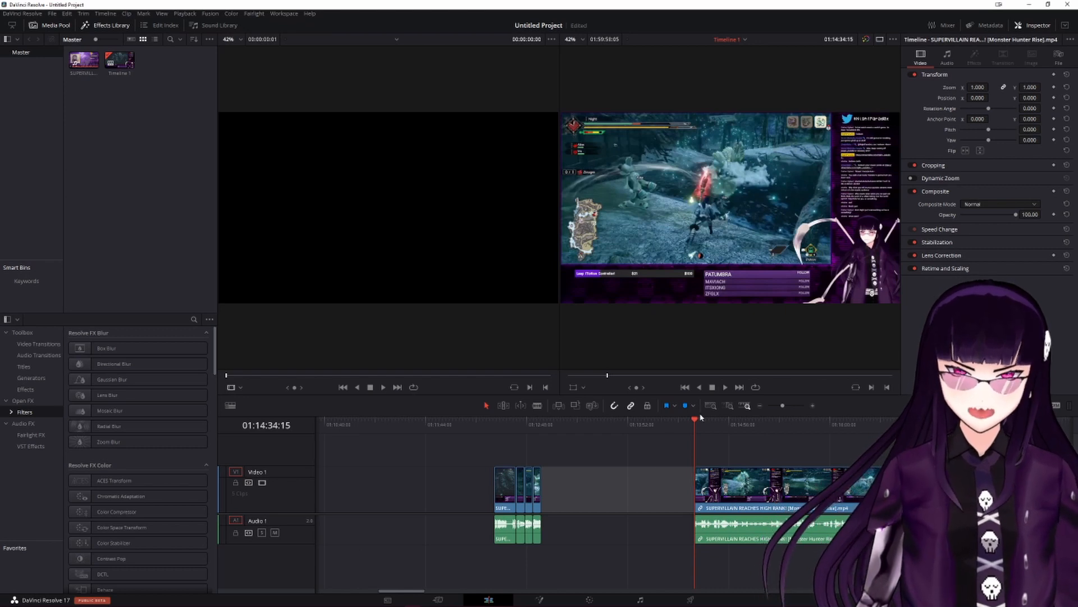
{"action": "left_click_drag", "start_coordinate": [695, 422], "coordinate": [590, 444]}
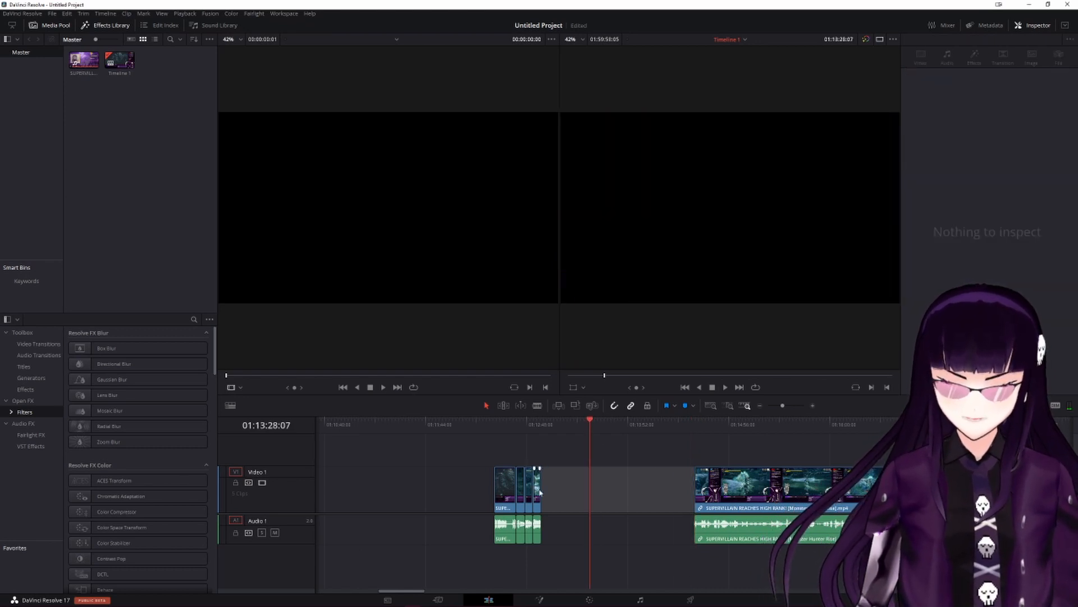
{"action": "left_click", "coordinate": [540, 487]}
{"action": "key", "text": "ctrl+equal"}
{"action": "key", "text": "ctrl+equal"}
{"action": "key", "text": "ctrl+equal"}
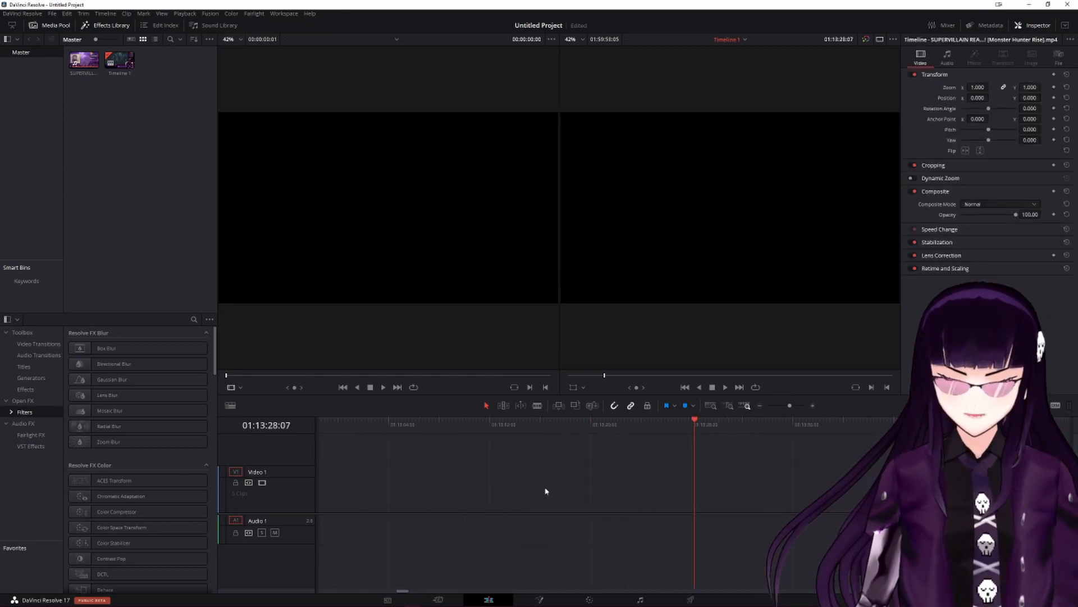
{"action": "left_click_drag", "start_coordinate": [400, 591], "coordinate": [396, 594]}
{"action": "left_click", "coordinate": [497, 477], "text": "shift"}
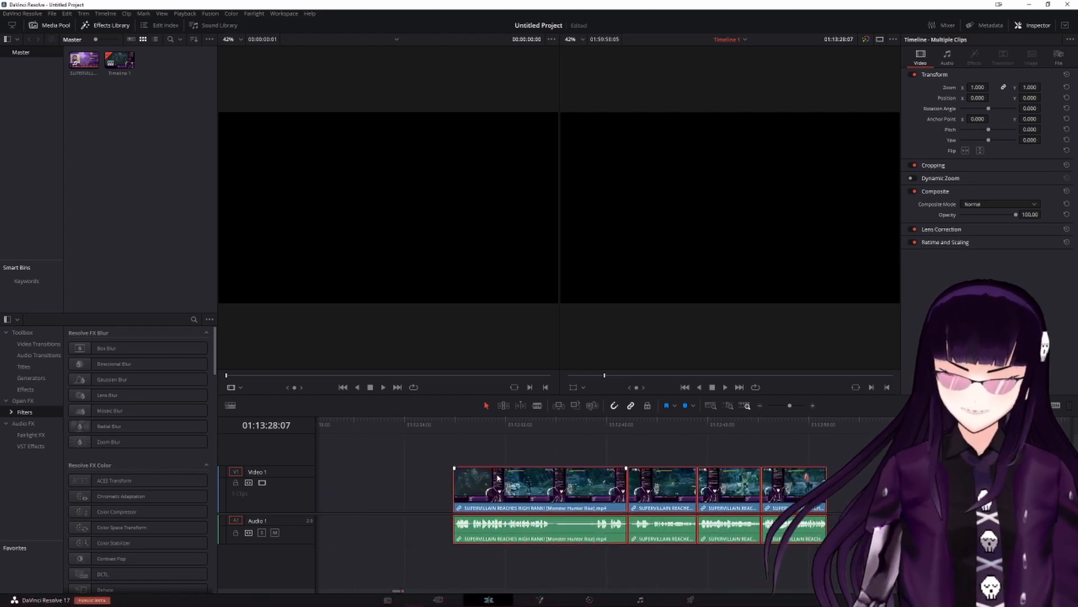
{"action": "left_click_drag", "start_coordinate": [554, 493], "coordinate": [287, 503]}
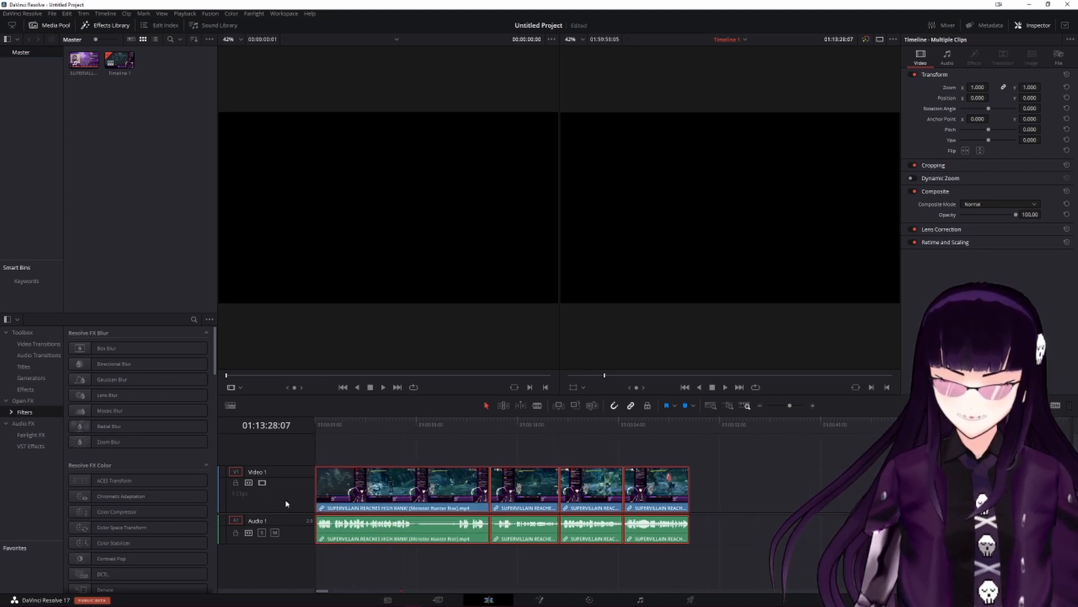
Step: Play through the remaining long clip from 01:14:34:11 and delete its section before the speech at about 01:16:25
{"action": "left_click", "coordinate": [721, 493]}
{"action": "key", "text": "ctrl+minus"}
{"action": "key", "text": "ctrl+minus"}
{"action": "key", "text": "ctrl+minus"}
{"action": "key", "text": "ctrl+minus"}
{"action": "key", "text": "ctrl+minus"}
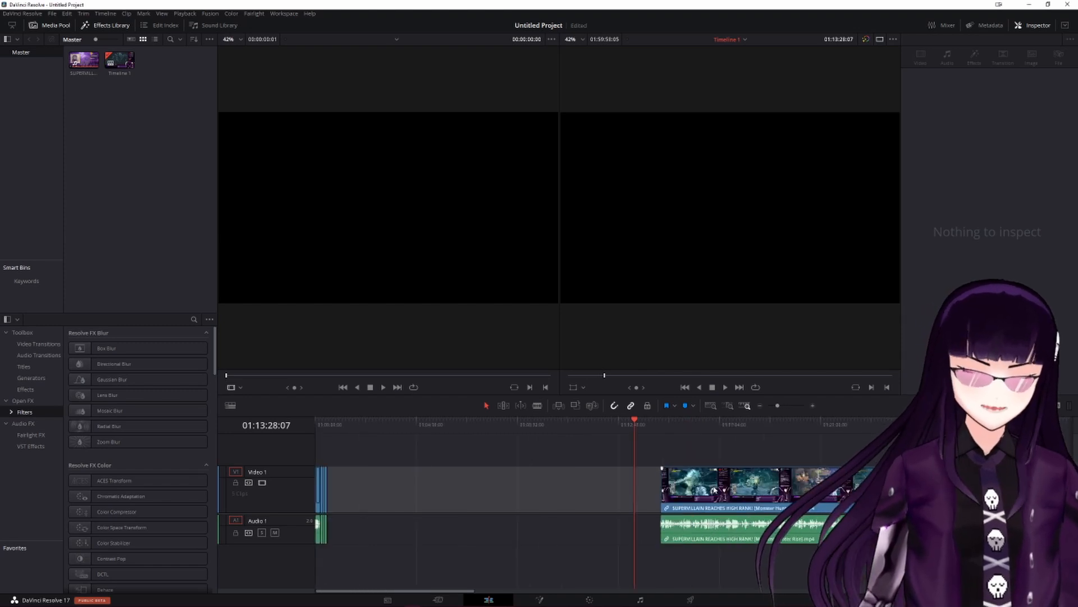
{"action": "key", "text": "Down"}
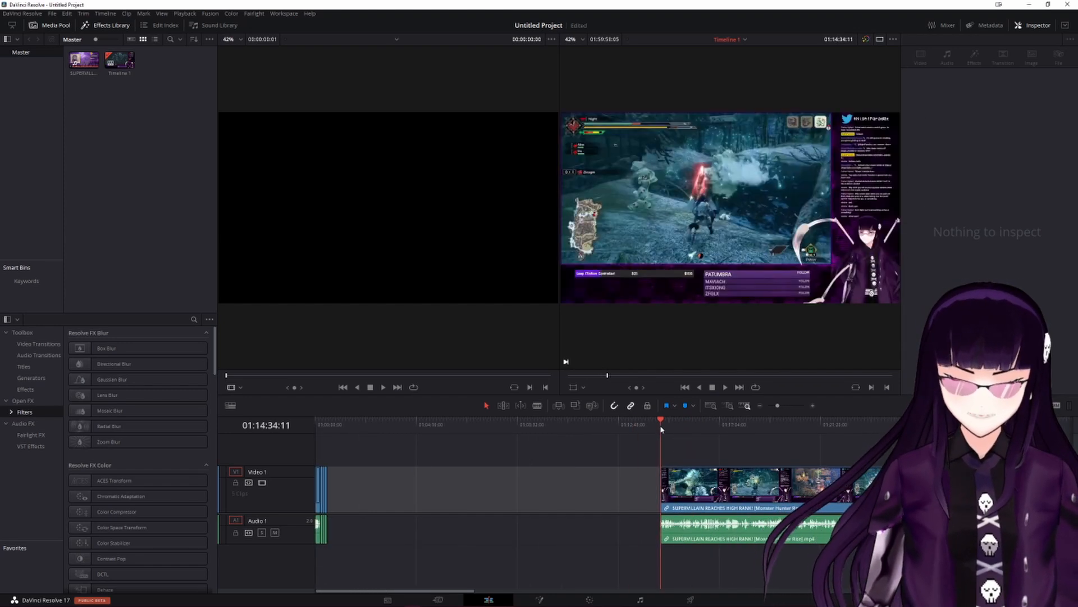
{"action": "key", "text": "ctrl+equal"}
{"action": "key", "text": "ctrl+equal"}
{"action": "key", "text": "ctrl+equal"}
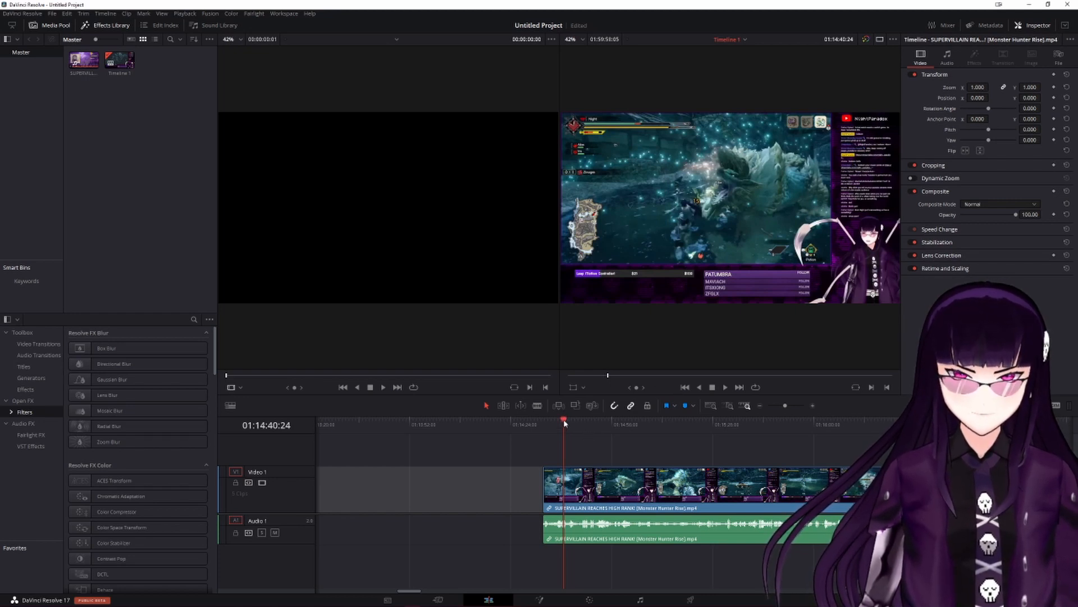
{"action": "key", "text": "space"}
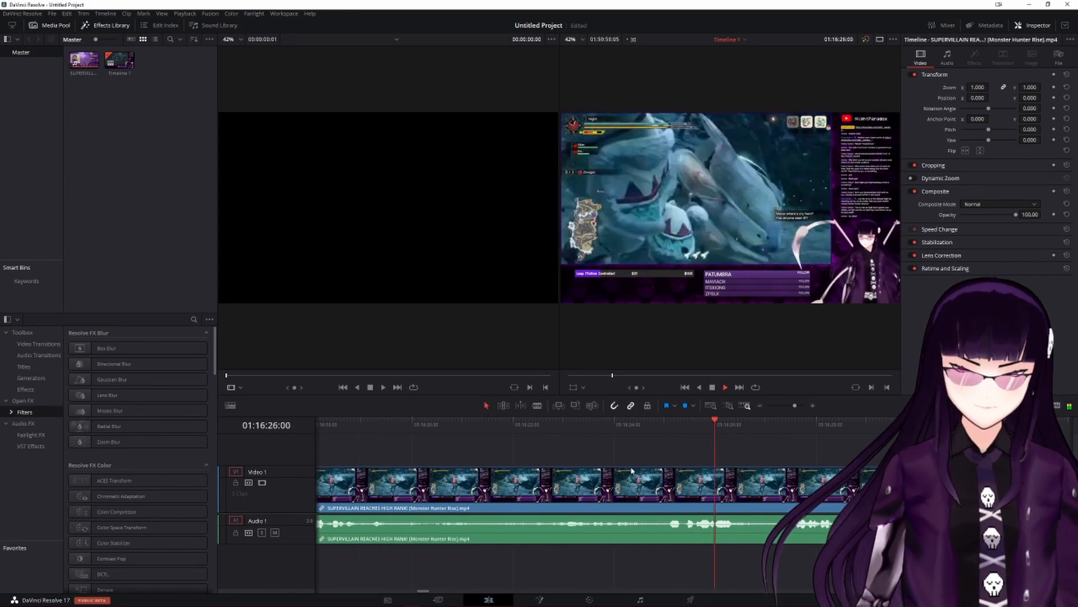
{"action": "left_click", "coordinate": [588, 486]}
{"action": "key", "text": "Delete"}
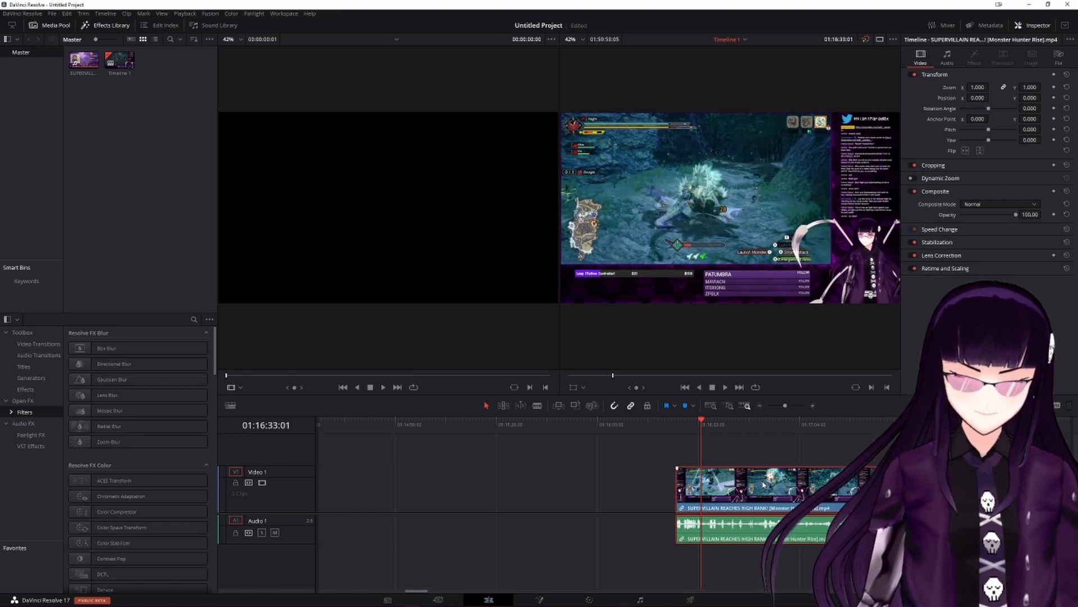
Step: Try deleting the remaining long clip, go to the end of the kept clips at 01:00:29:19, and undo the deletion
{"action": "key", "text": "Delete"}
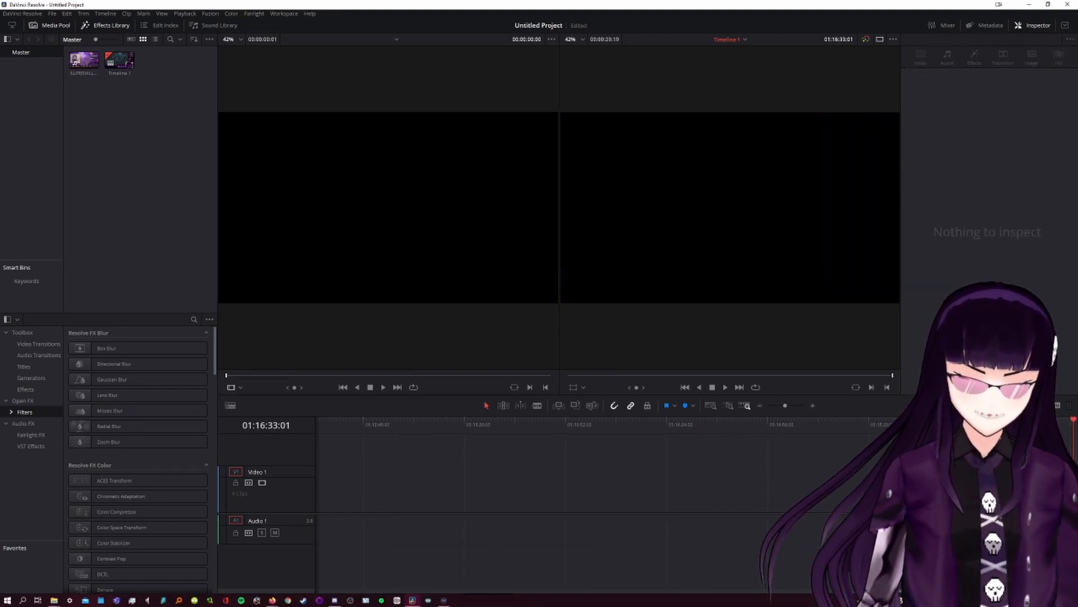
{"action": "left_click_drag", "start_coordinate": [913, 591], "coordinate": [338, 604]}
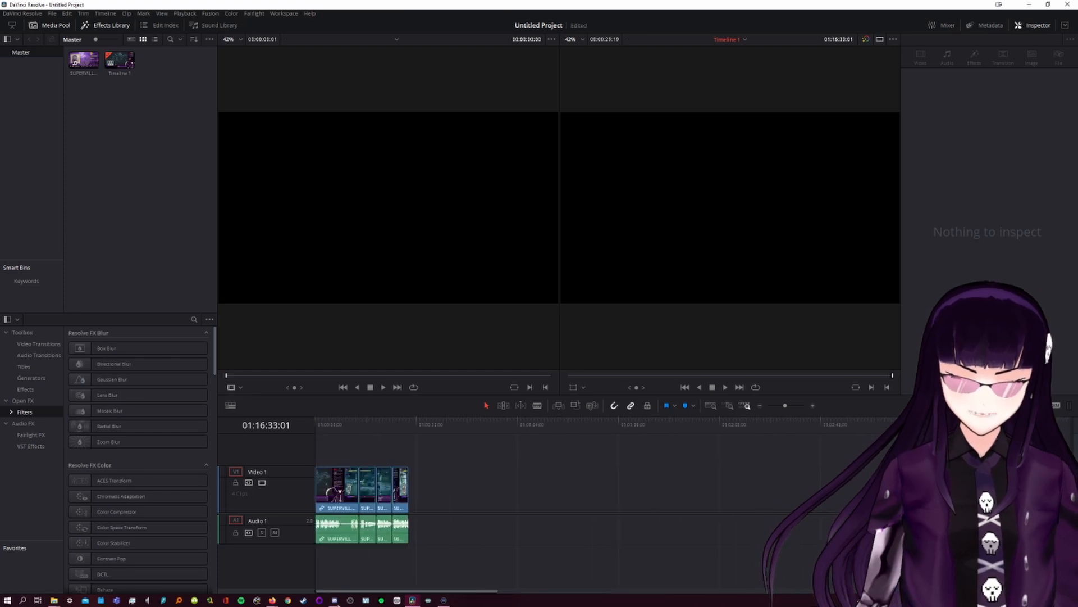
{"action": "left_click", "coordinate": [410, 422]}
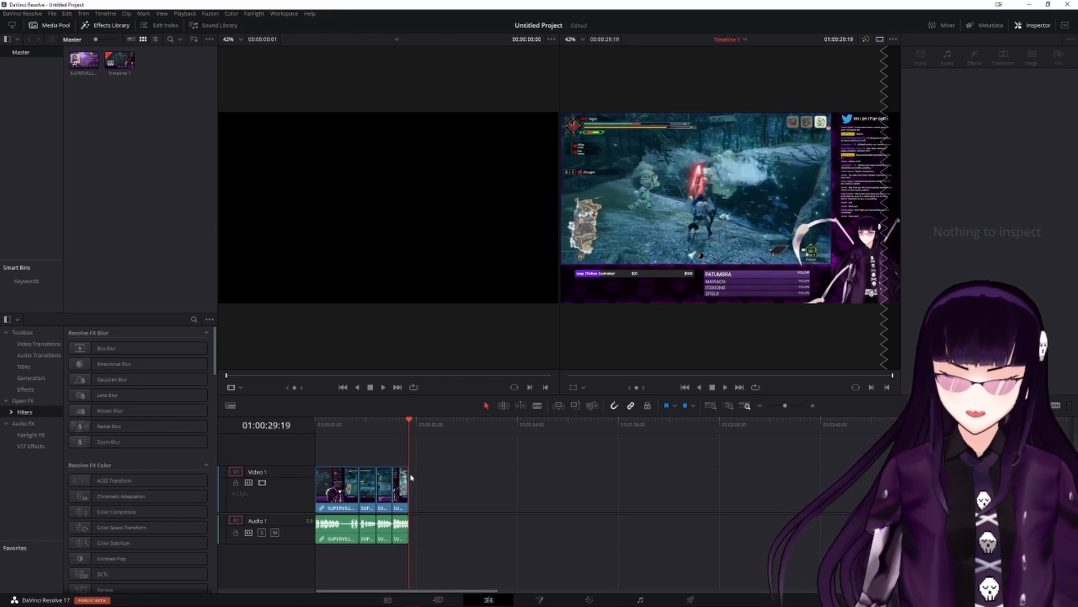
{"action": "key", "text": "ctrl+z"}
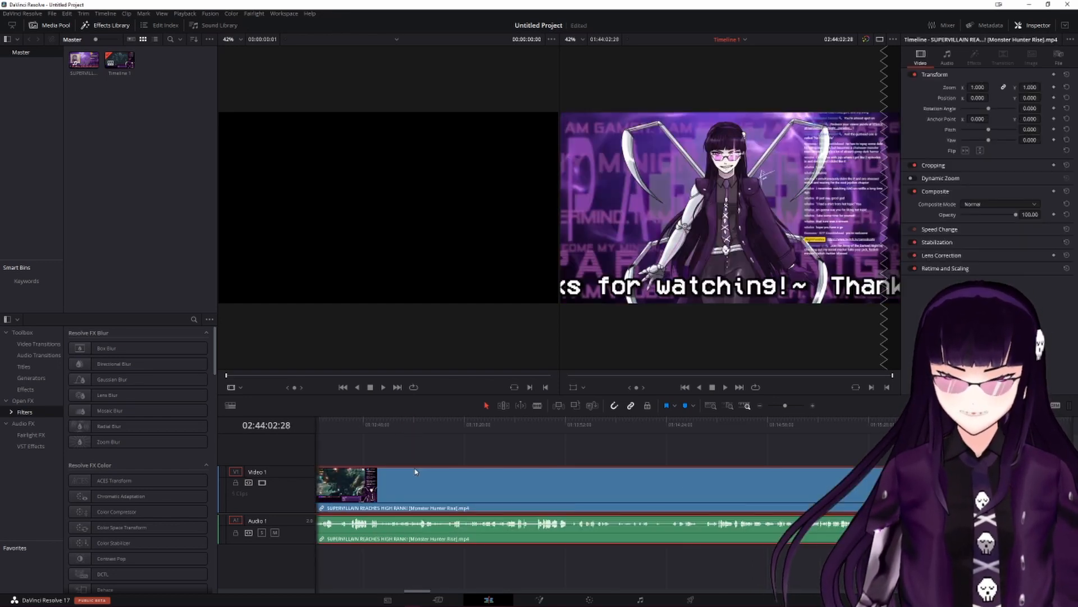
Step: Play the long clip from its join with the kept clips at 01:00:29:19 to about 01:00:45
{"action": "left_click_drag", "start_coordinate": [432, 592], "coordinate": [339, 591]}
{"action": "left_click", "coordinate": [408, 433]}
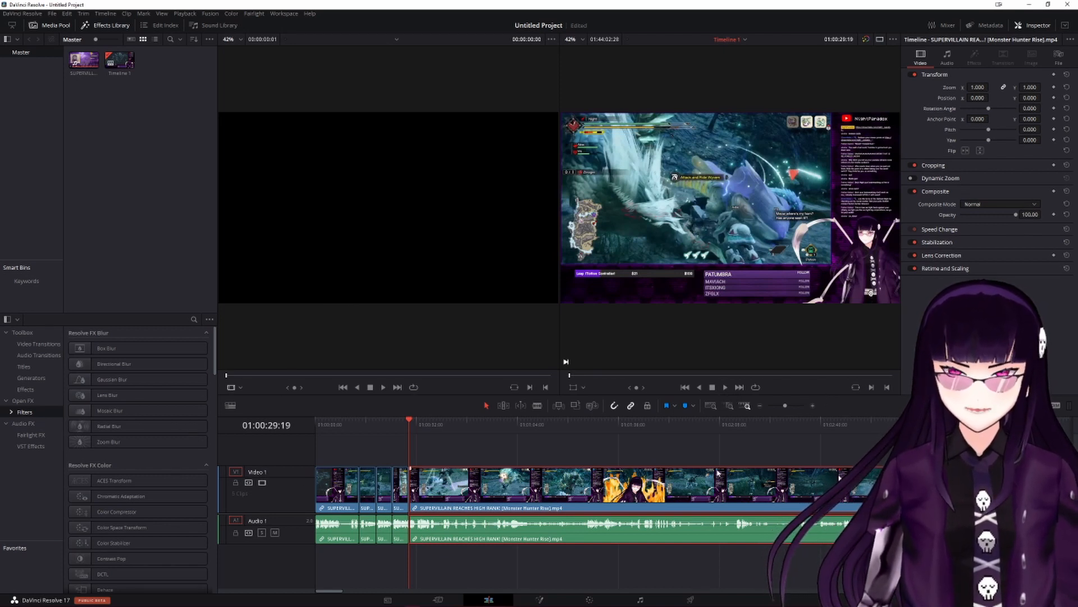
{"action": "left_click", "coordinate": [724, 388]}
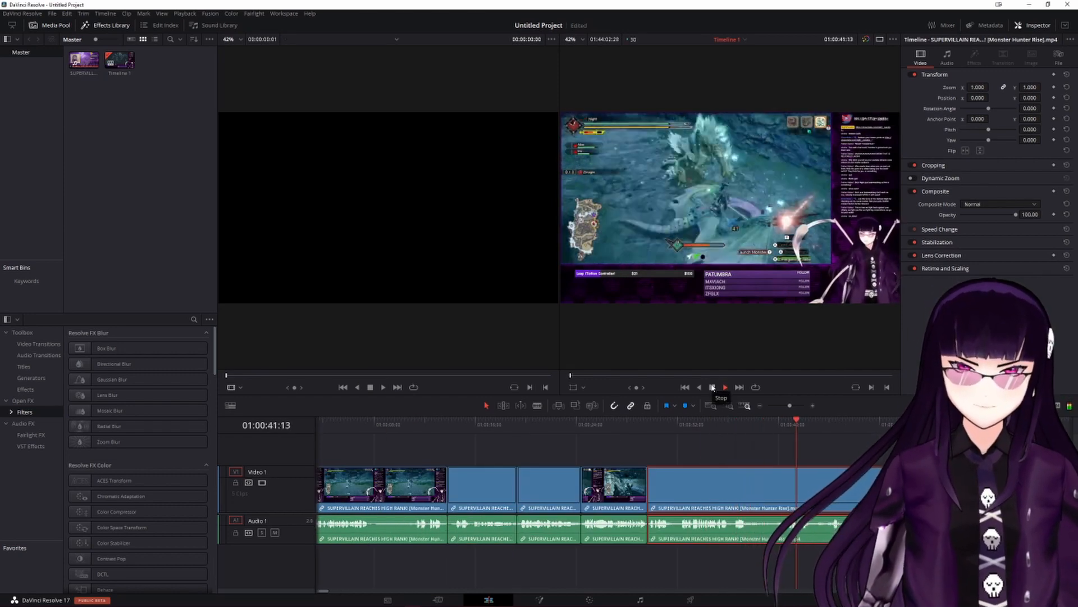
{"action": "left_click", "coordinate": [713, 387]}
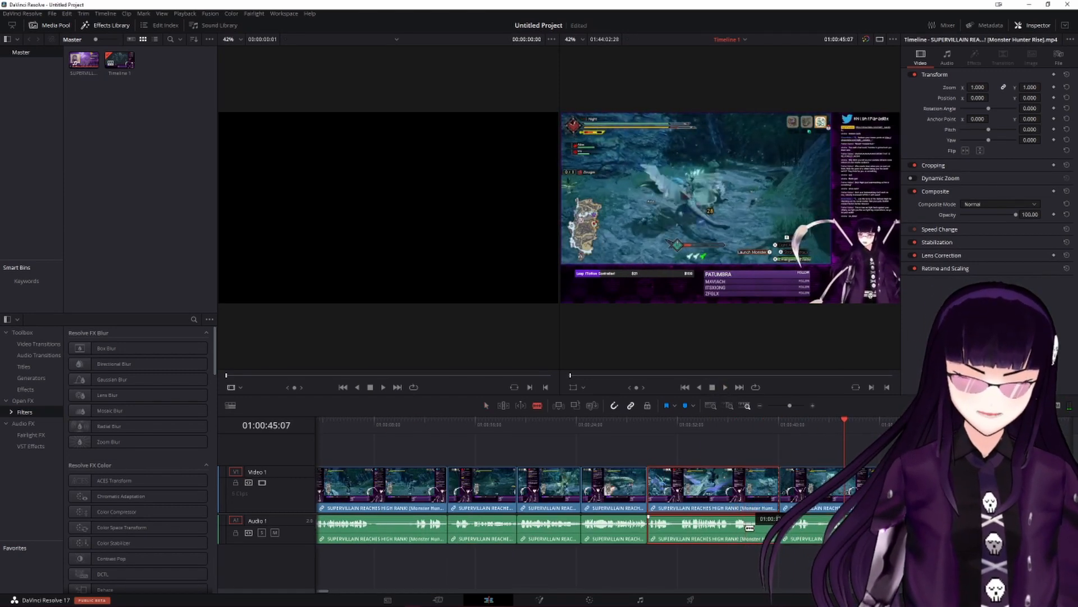
Step: Cut out the section from about 01:00:37 to 01:00:40 and move the remaining long clip earlier to close the gap
{"action": "left_click", "coordinate": [745, 526]}
{"action": "left_click", "coordinate": [761, 499]}
{"action": "key", "text": "BackSpace"}
{"action": "left_click_drag", "start_coordinate": [789, 498], "coordinate": [754, 498]}
{"action": "key", "text": "b"}
{"action": "left_click", "coordinate": [775, 527]}
{"action": "key", "text": "ctrl+z"}
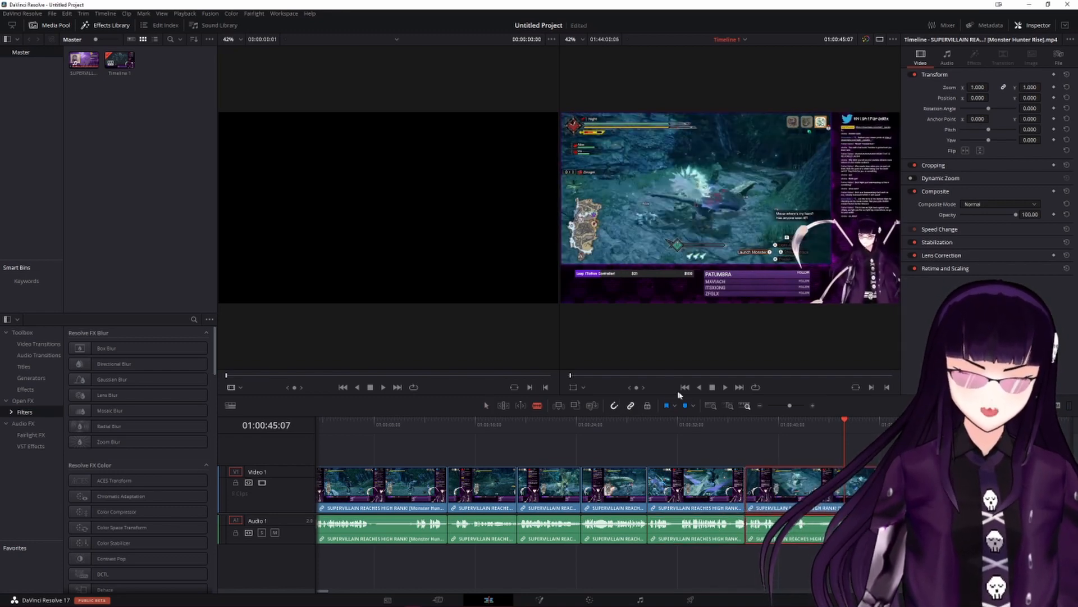
Step: Play the edited sequence from 01:00:30:20 to about 01:00:58 to check the new cut and the footage after it
{"action": "left_click_drag", "start_coordinate": [847, 423], "coordinate": [662, 436]}
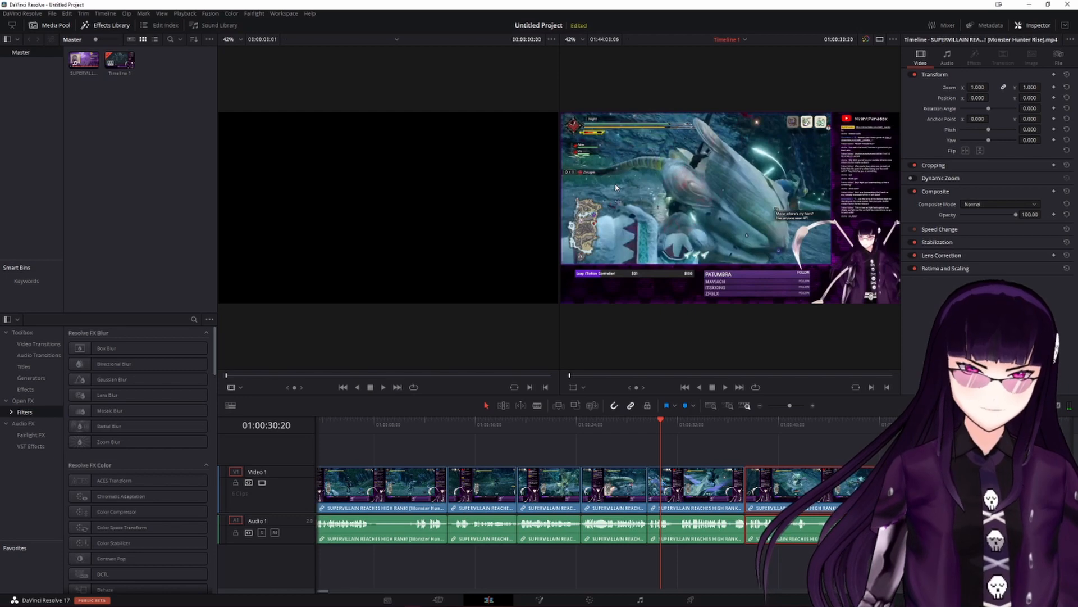
{"action": "left_click", "coordinate": [726, 388]}
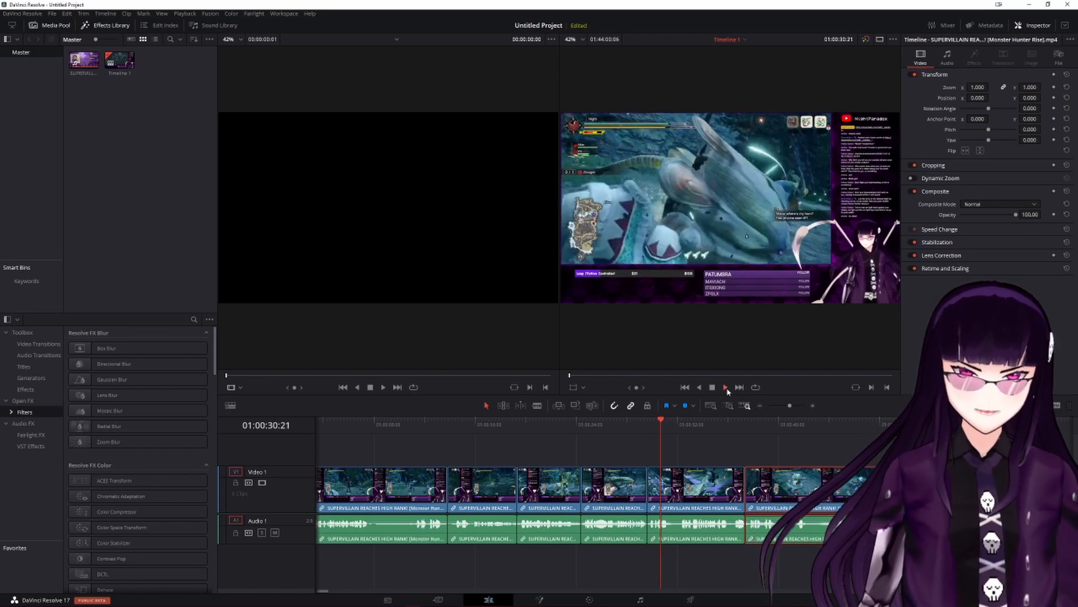
{"action": "left_click", "coordinate": [783, 449]}
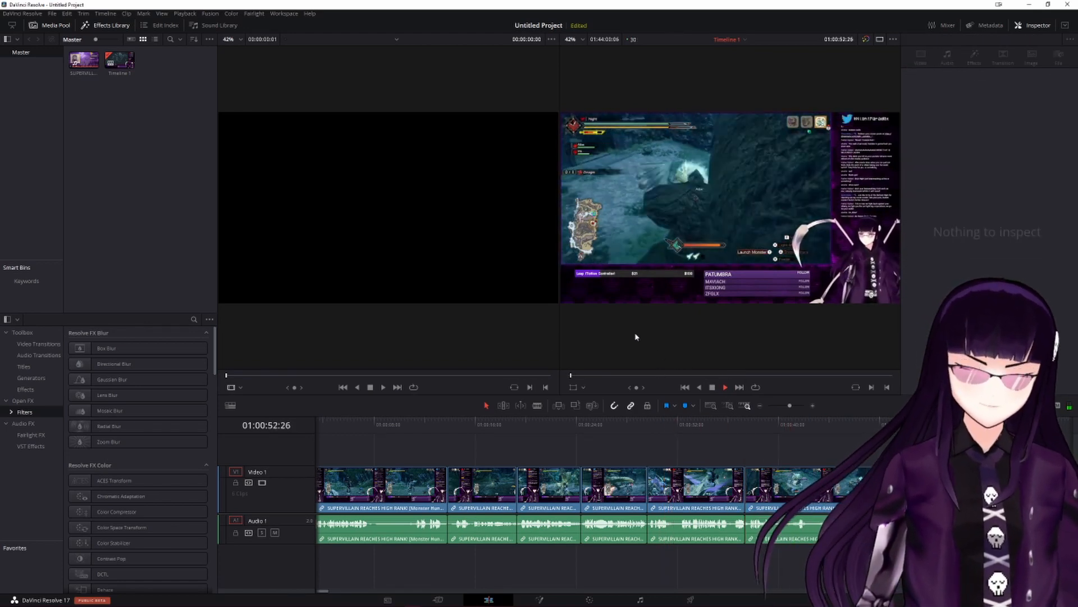
{"action": "key", "text": "space"}
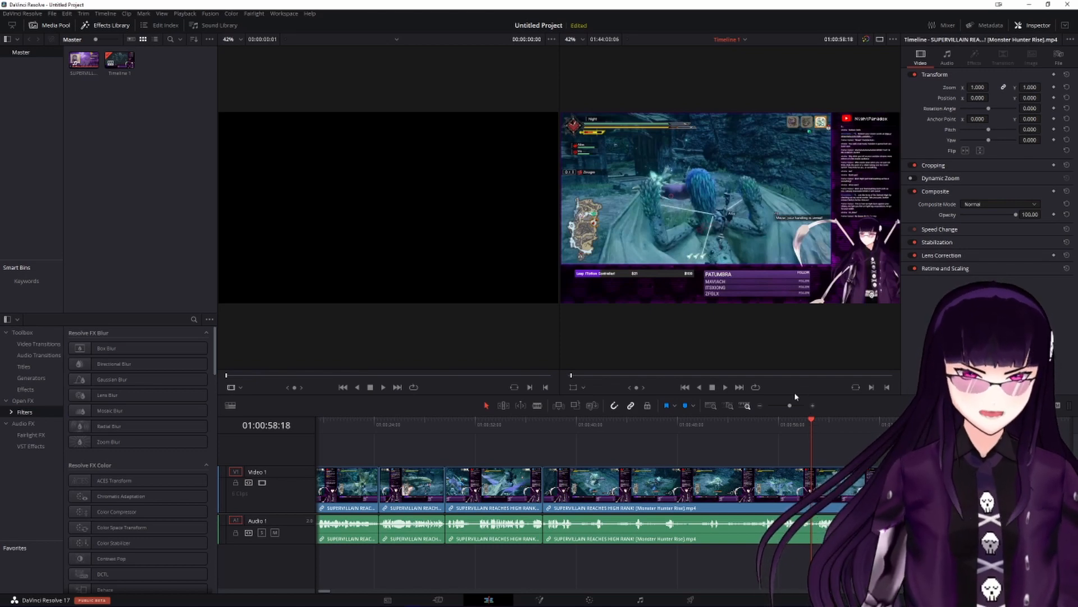
Step: Cut the long clip at about 01:01:23 and delete the section between 01:00:51:12 and that cut
{"action": "left_click", "coordinate": [814, 420]}
{"action": "left_click_drag", "start_coordinate": [814, 420], "coordinate": [703, 420]}
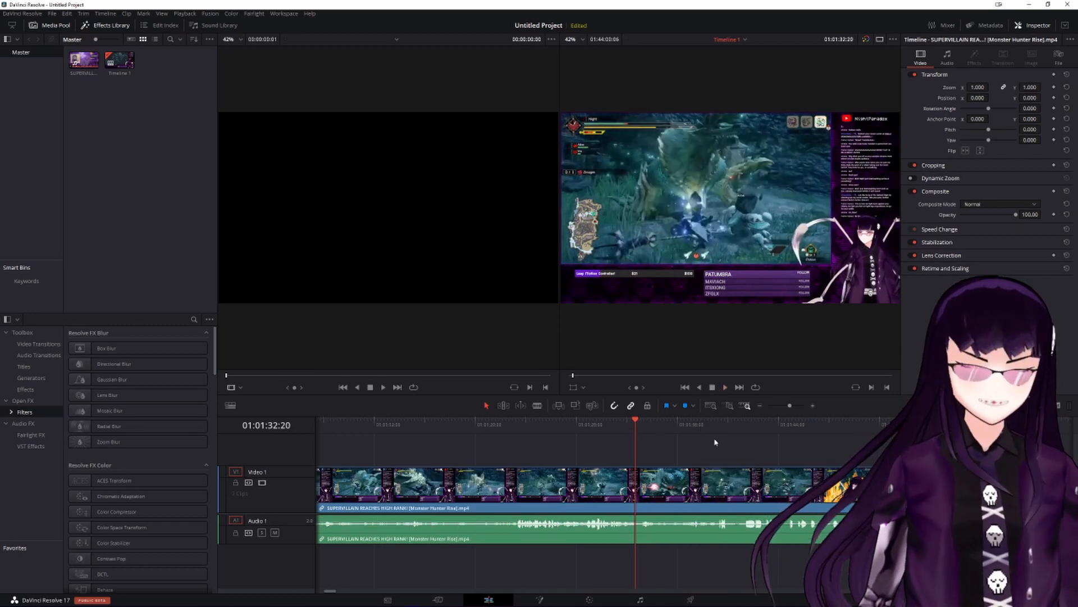
{"action": "key", "text": "b"}
{"action": "left_click", "coordinate": [513, 525]}
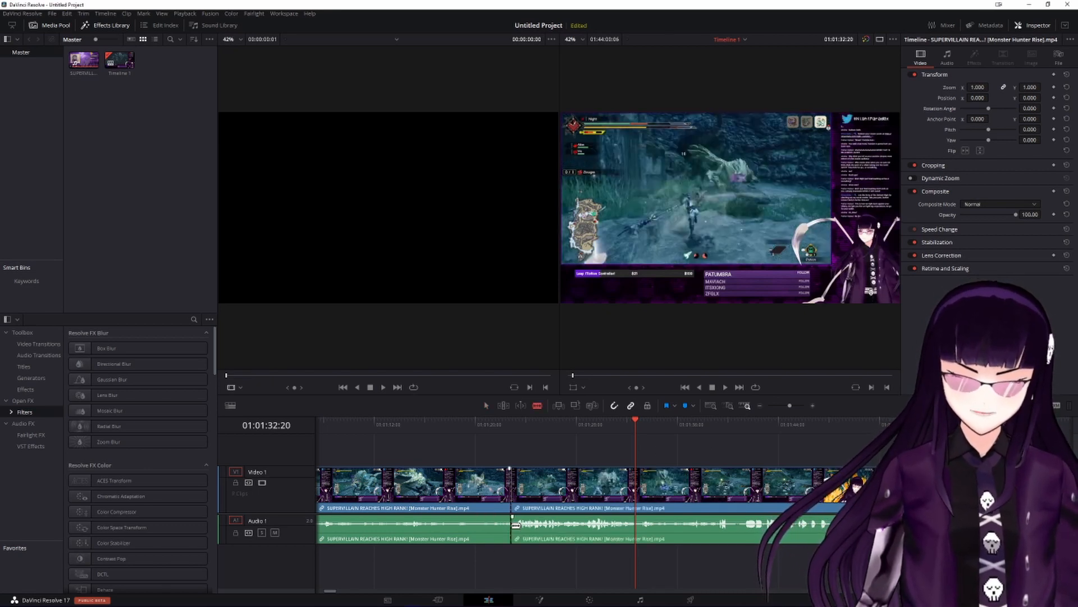
{"action": "left_click", "coordinate": [434, 482]}
{"action": "key", "text": "BackSpace"}
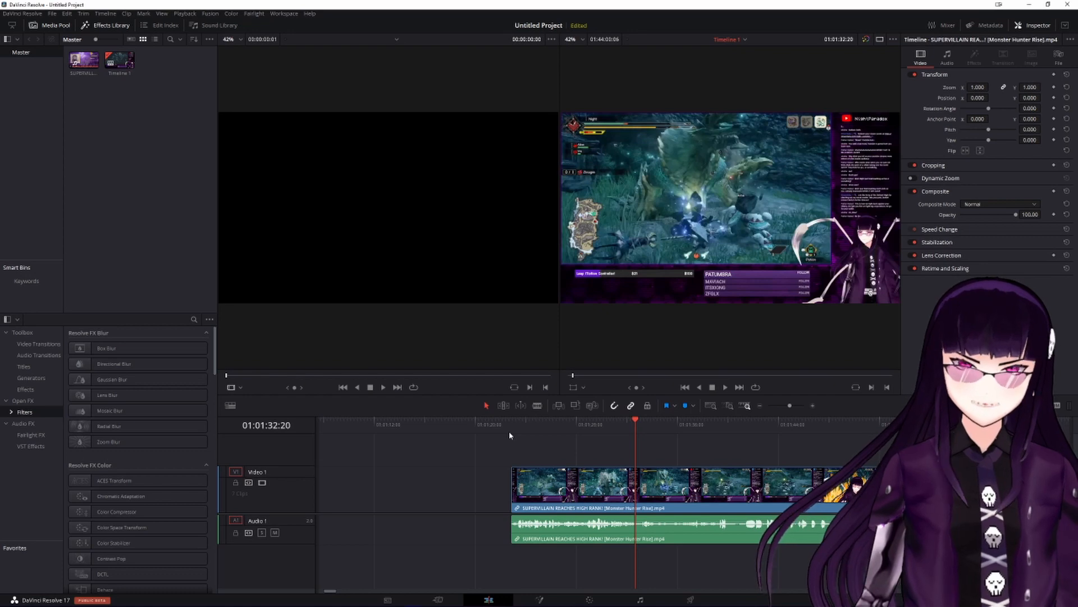
Step: Play the remaining long clip from about 01:01:37 to 01:02:00:16
{"action": "left_click", "coordinate": [575, 431]}
{"action": "left_click_drag", "start_coordinate": [575, 430], "coordinate": [700, 437]}
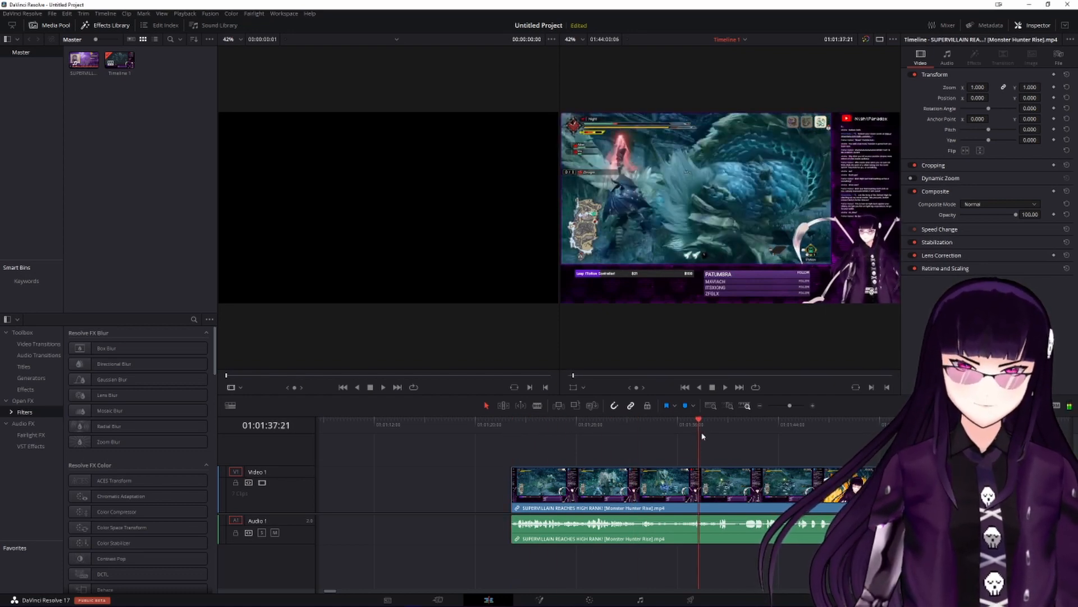
{"action": "left_click", "coordinate": [726, 387]}
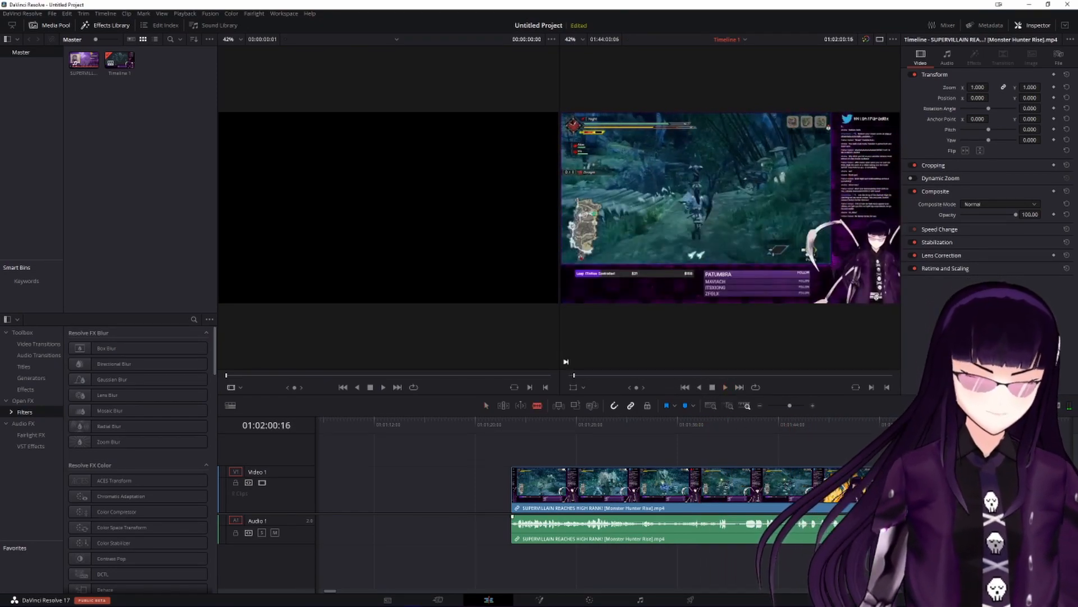
Step: Separate the long clip at 01:02:00:16 and move the section before it to 01:00:51:12, directly after the kept clips
{"action": "left_click", "coordinate": [819, 473]}
{"action": "key", "text": "Delete"}
{"action": "left_click_drag", "start_coordinate": [334, 590], "coordinate": [323, 593]}
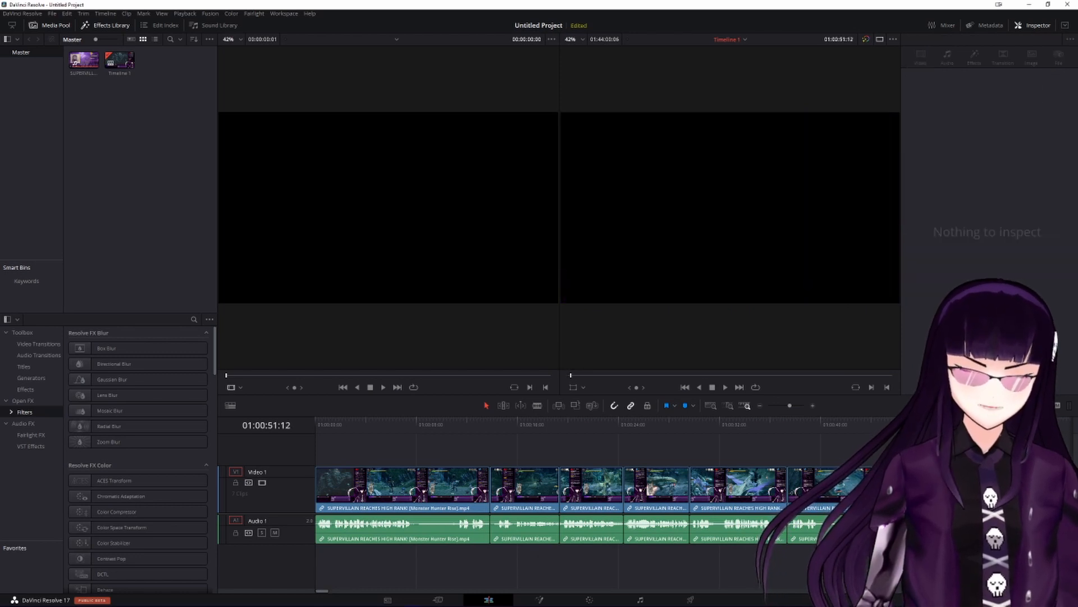
{"action": "key", "text": "ctrl+z"}
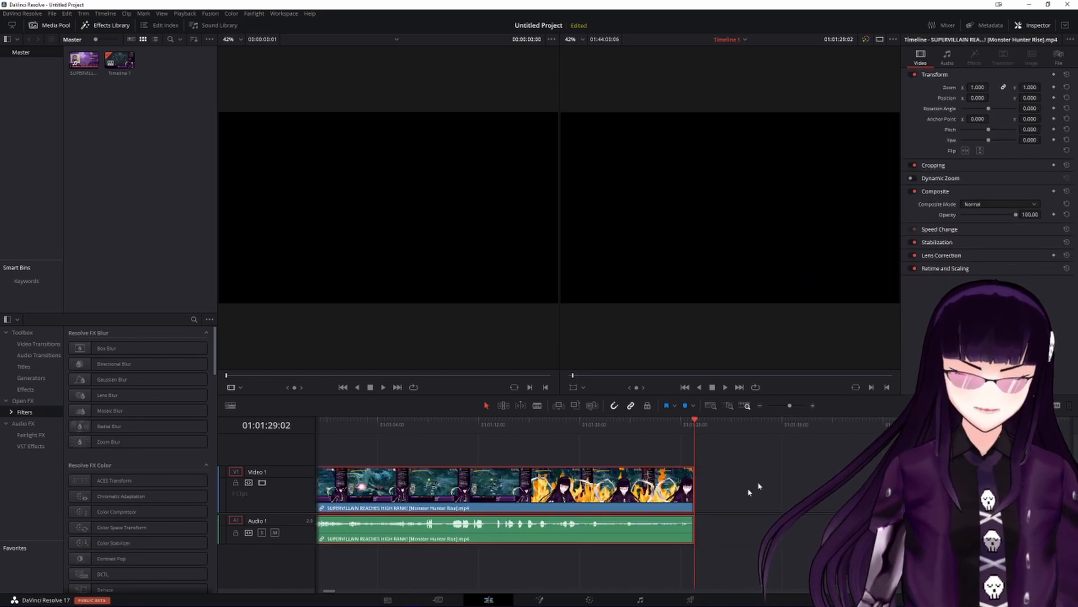
Step: Go to the remaining long clip after 01:02:00 and play it from 01:02:09:27 to 01:02:14:18
{"action": "left_click_drag", "start_coordinate": [334, 593], "coordinate": [339, 593]}
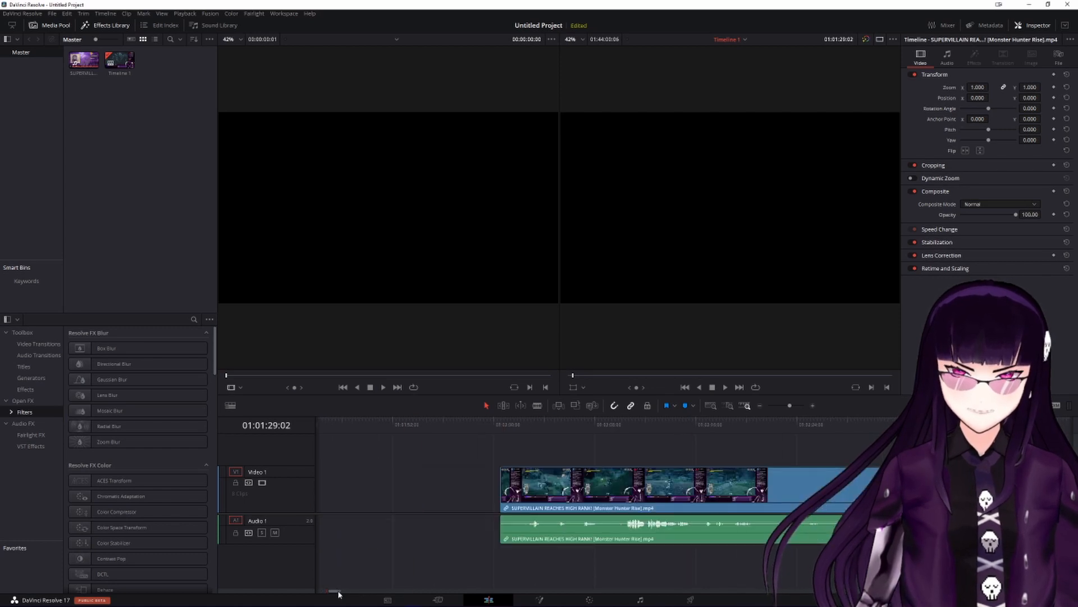
{"action": "left_click", "coordinate": [509, 436]}
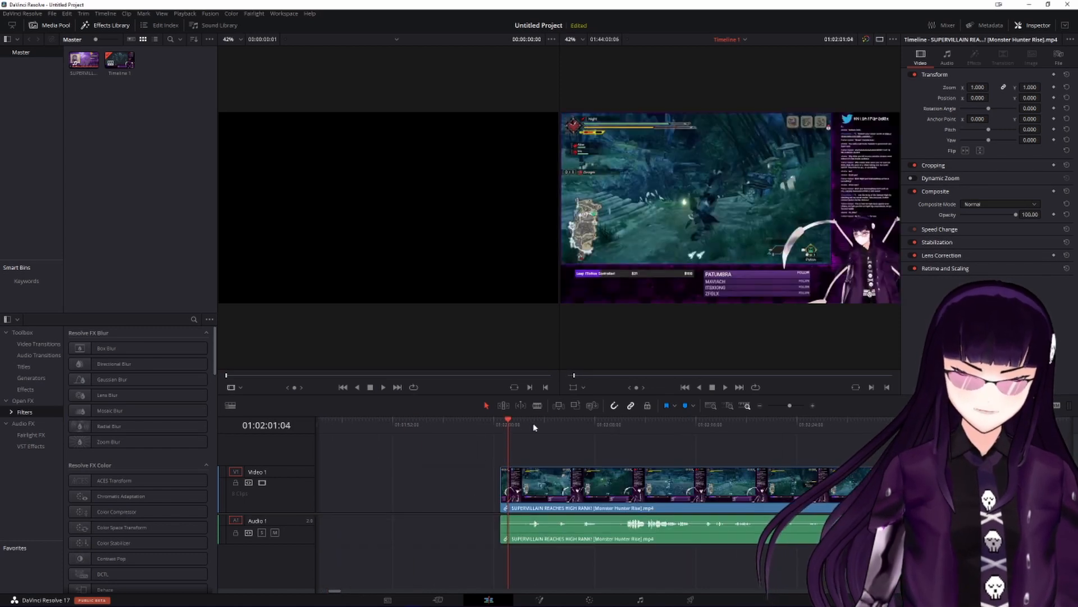
{"action": "left_click", "coordinate": [621, 446]}
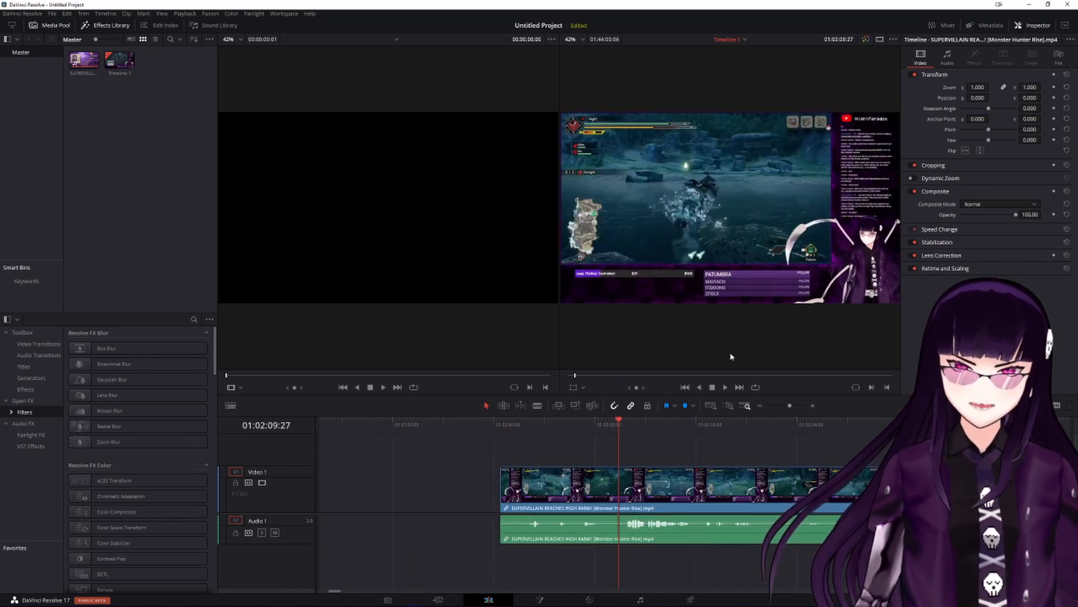
{"action": "left_click", "coordinate": [725, 387]}
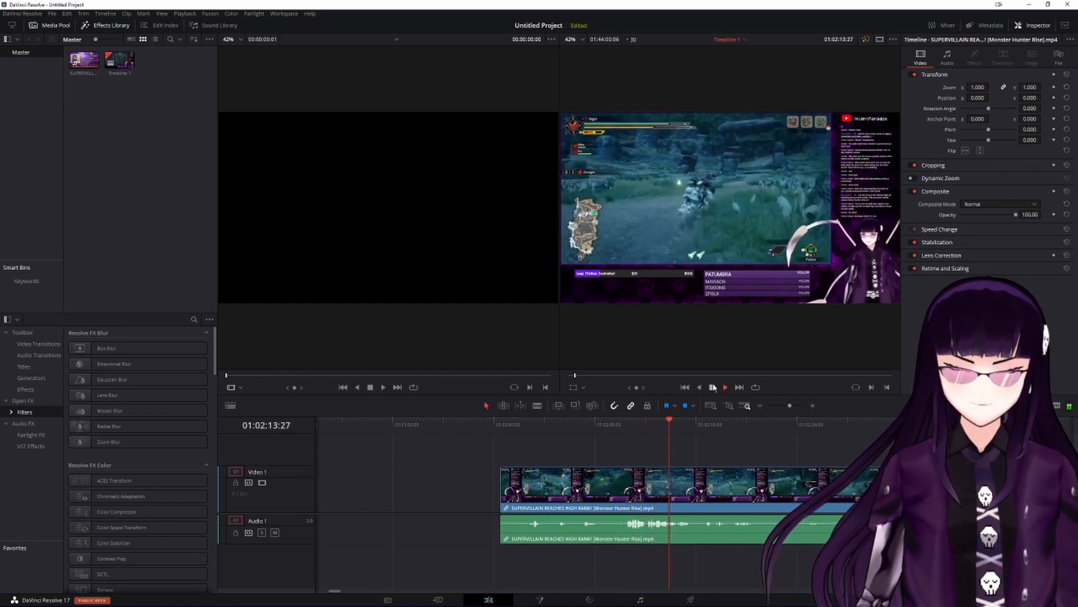
{"action": "left_click", "coordinate": [713, 387]}
Step: Scan the waveform further along the long clip and play it from 01:02:44:07 to about 01:03:05
{"action": "scroll", "coordinate": [721, 458], "scroll_direction": "right", "scroll_amount": 5}
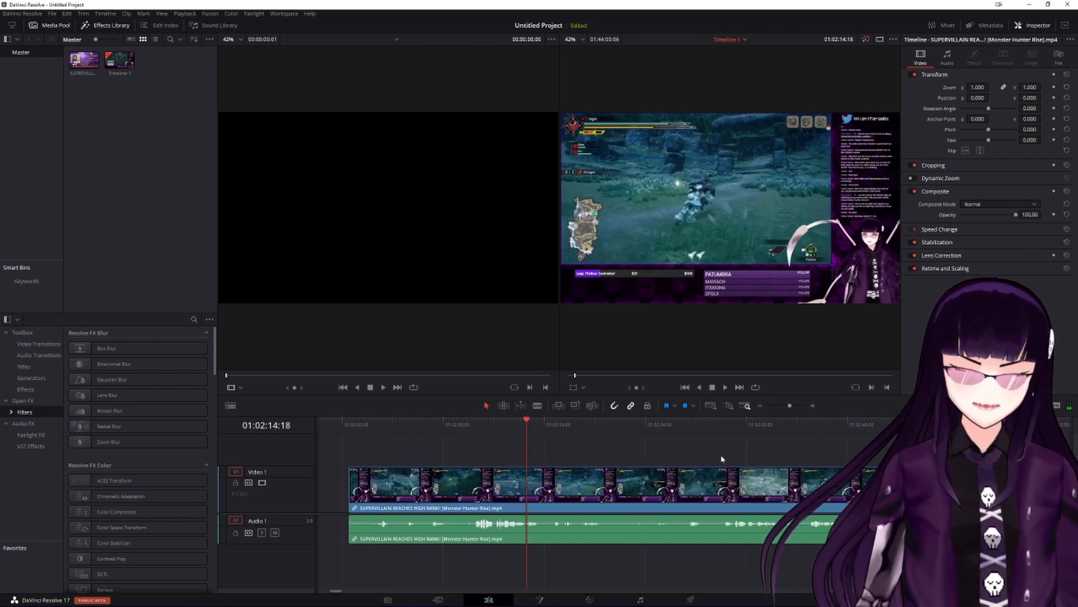
{"action": "scroll", "coordinate": [721, 459], "scroll_direction": "right", "scroll_amount": 4}
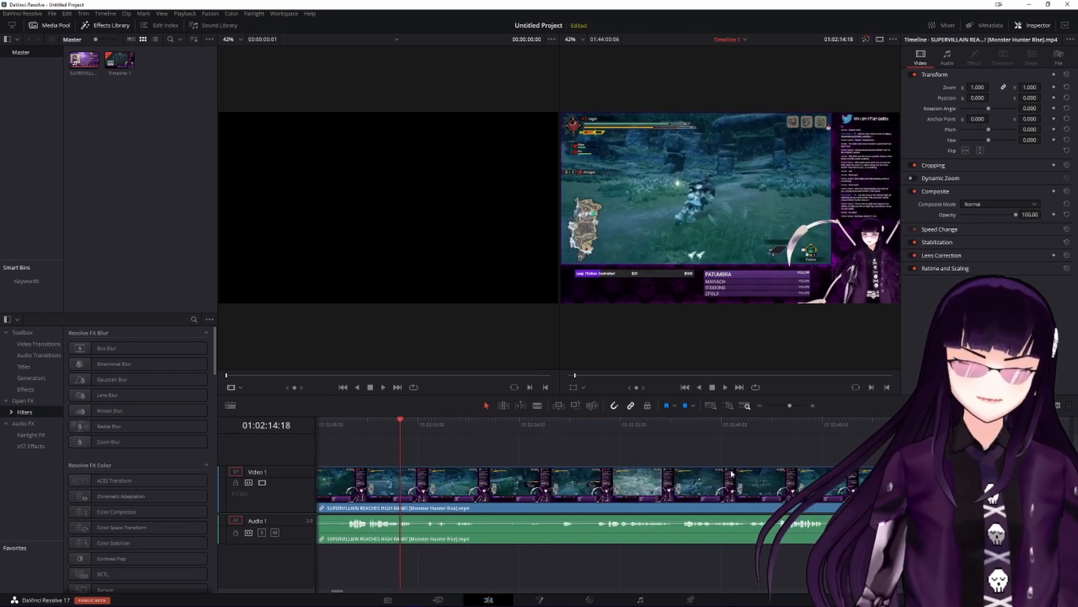
{"action": "scroll", "coordinate": [732, 473], "scroll_direction": "left", "scroll_amount": 10}
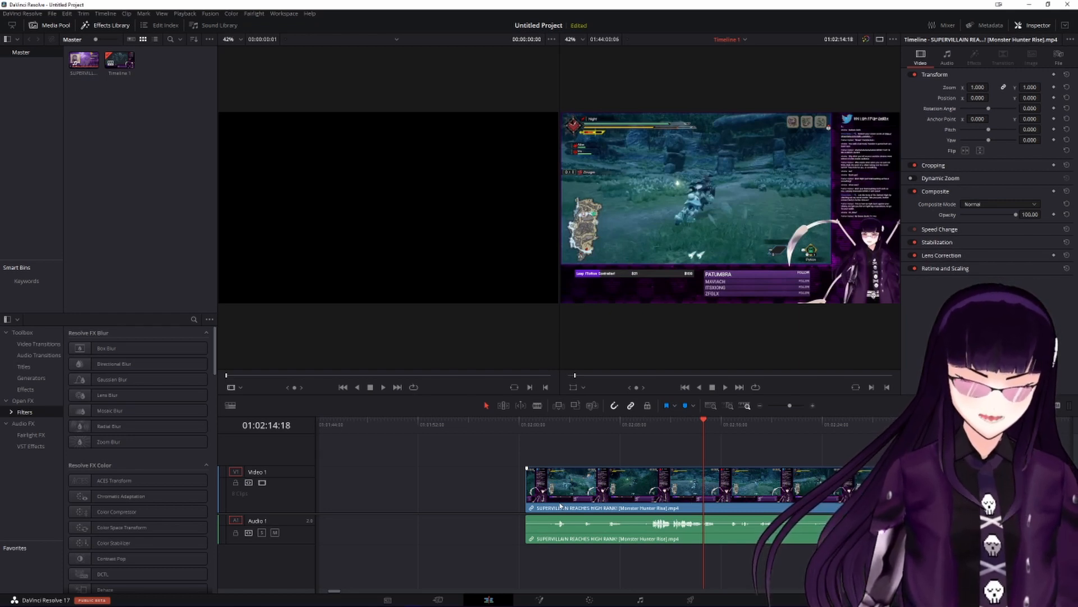
{"action": "scroll", "coordinate": [603, 446], "scroll_direction": "right", "scroll_amount": 12}
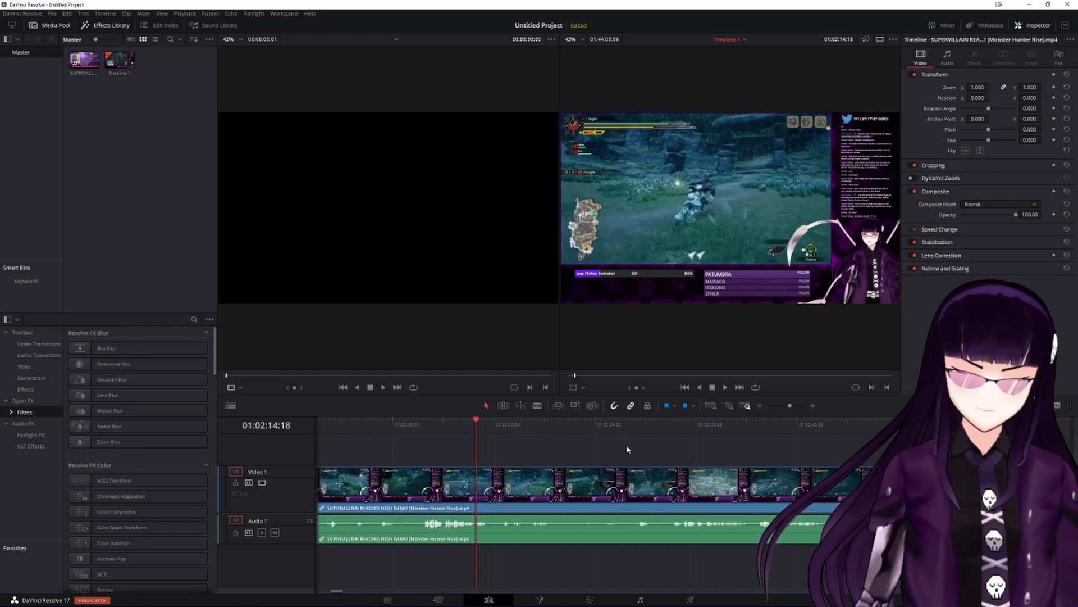
{"action": "left_click", "coordinate": [674, 433]}
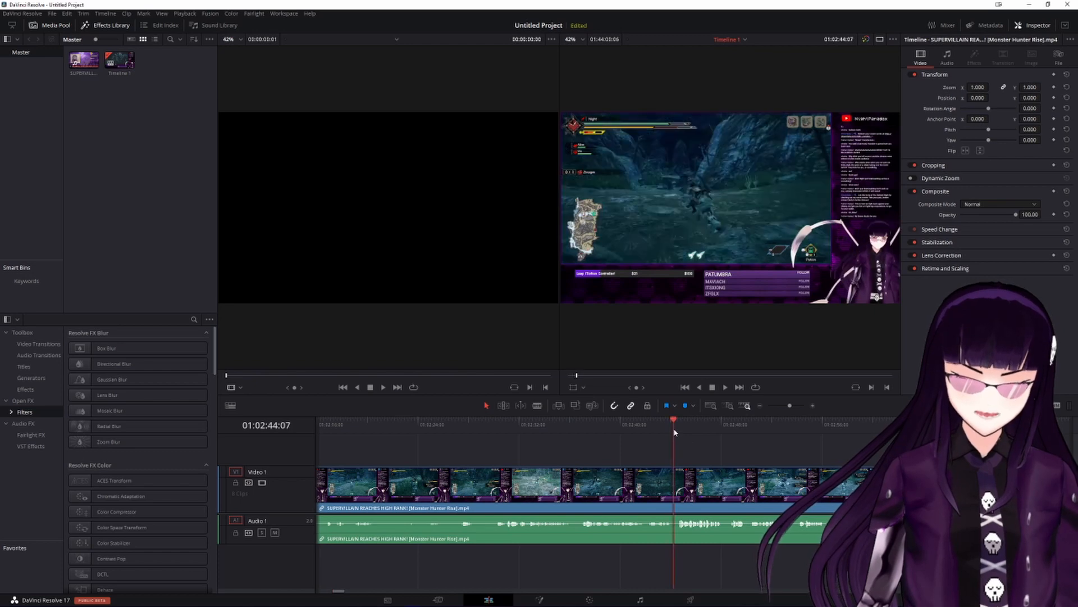
{"action": "left_click", "coordinate": [724, 387]}
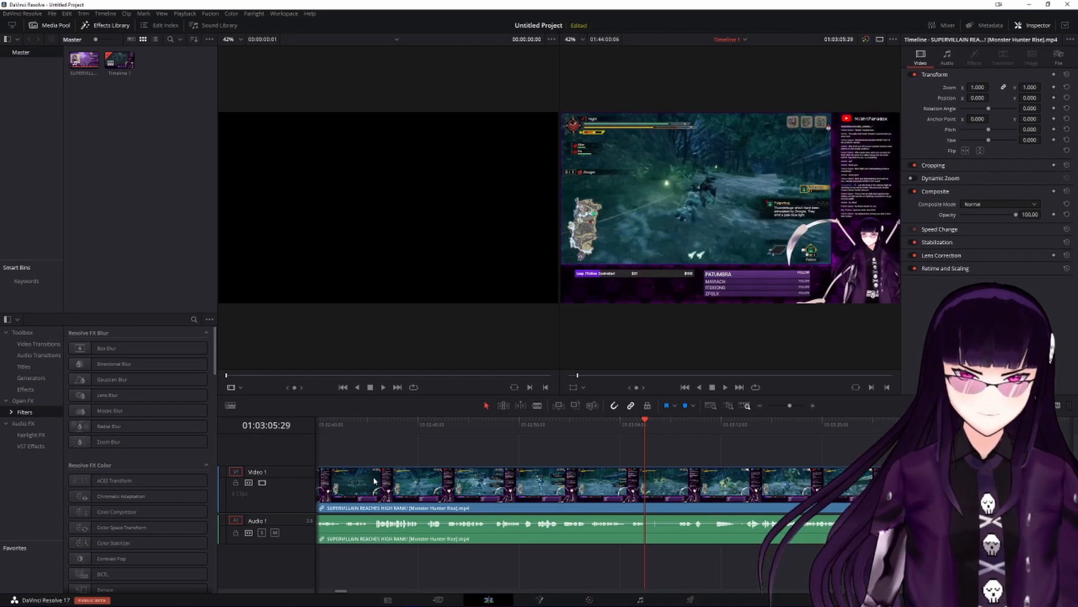
Step: Recheck the footage at 01:02:53:28, split the long clip at about 01:02:50 and delete the section before the split
{"action": "left_click", "coordinate": [494, 425]}
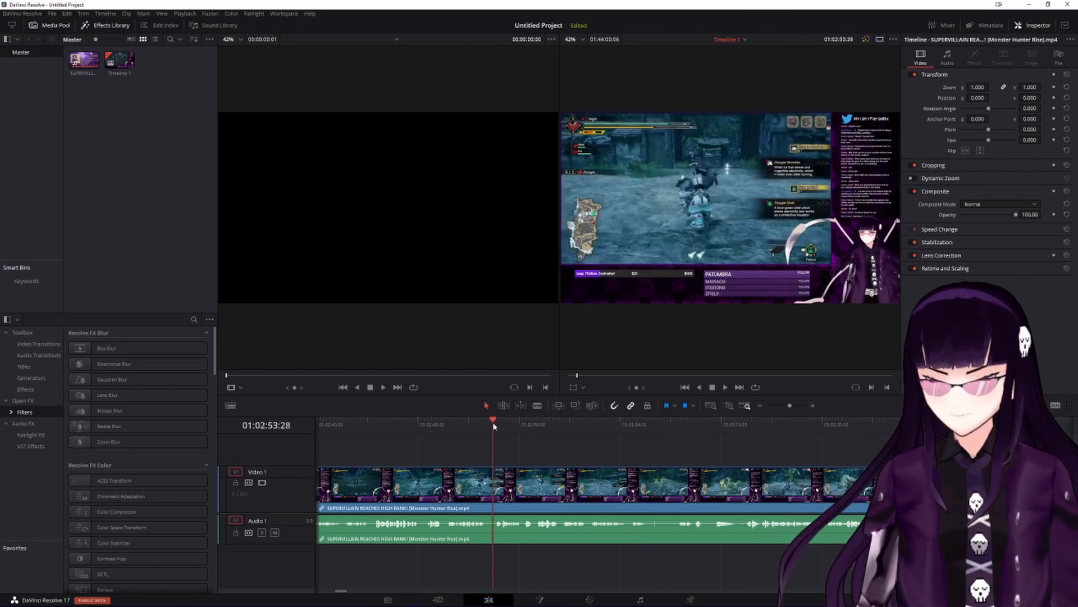
{"action": "left_click", "coordinate": [725, 387]}
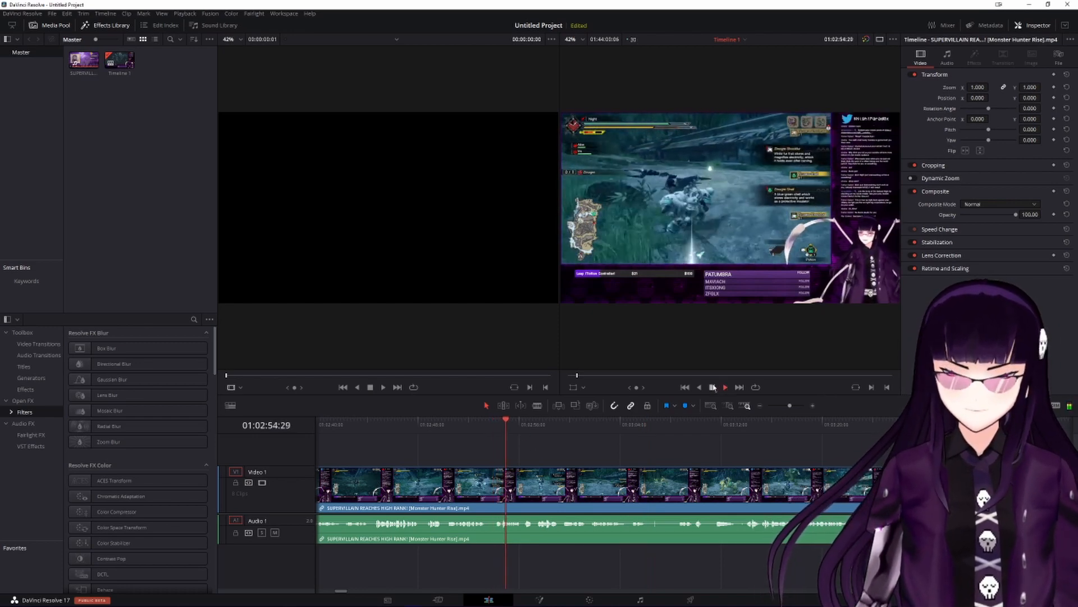
{"action": "left_click", "coordinate": [438, 428]}
{"action": "key", "text": "b"}
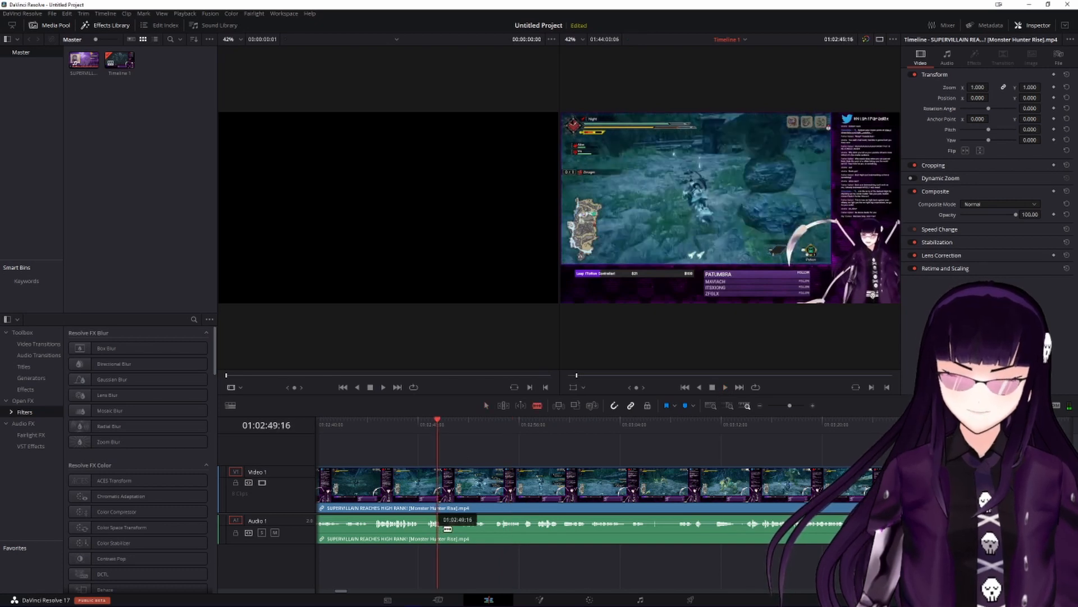
{"action": "left_click", "coordinate": [445, 526]}
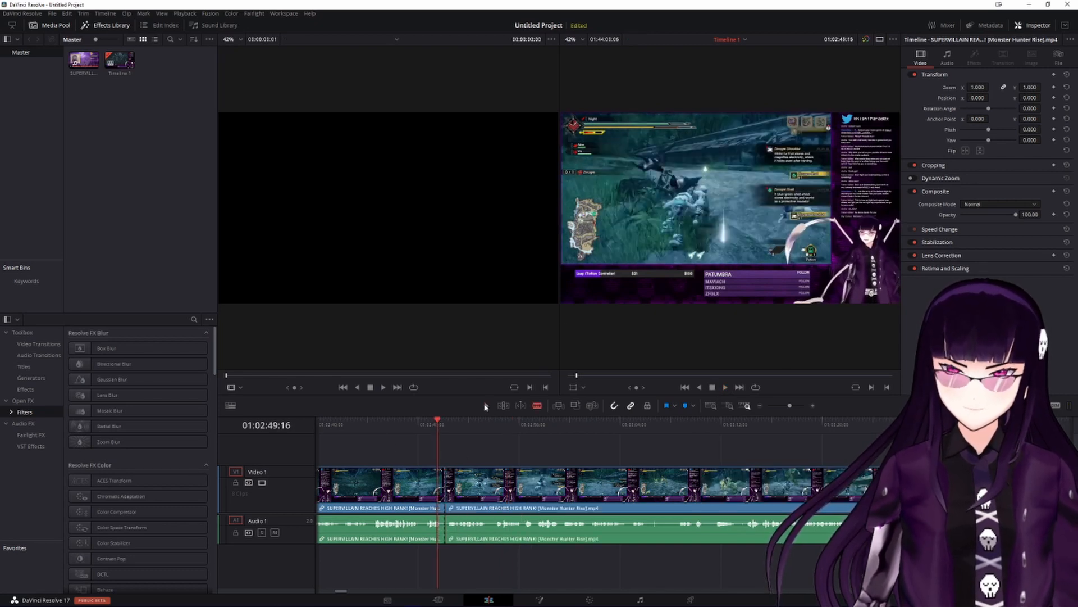
{"action": "key", "text": "Delete"}
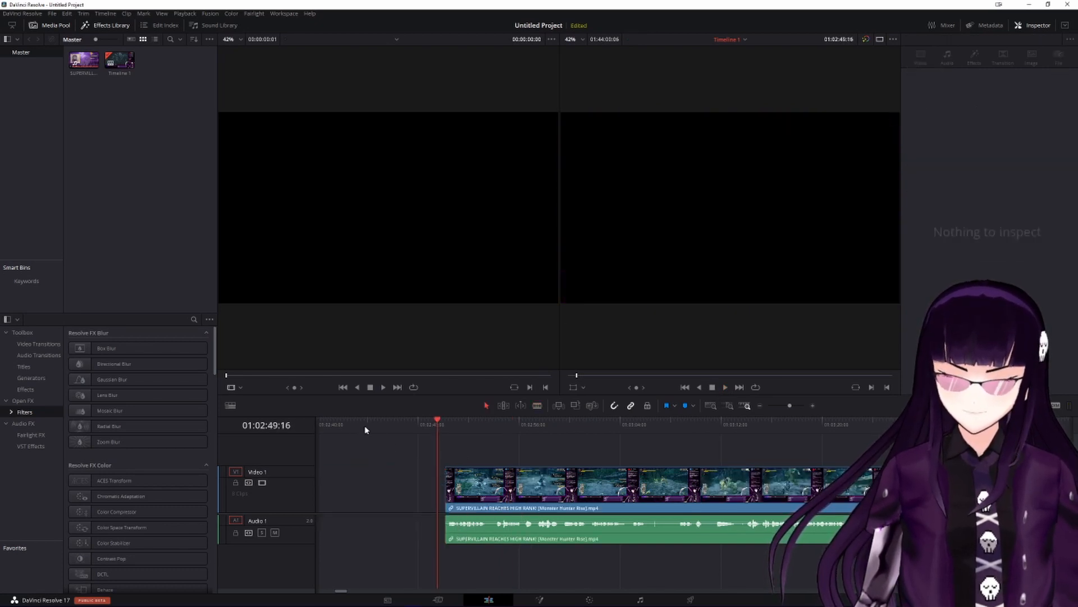
Step: Play the start of the remaining clip to 01:02:52:16, and replay it zoomed in from 01:02:50:17 to 01:02:51:28
{"action": "left_click", "coordinate": [445, 419]}
{"action": "left_click", "coordinate": [726, 388]}
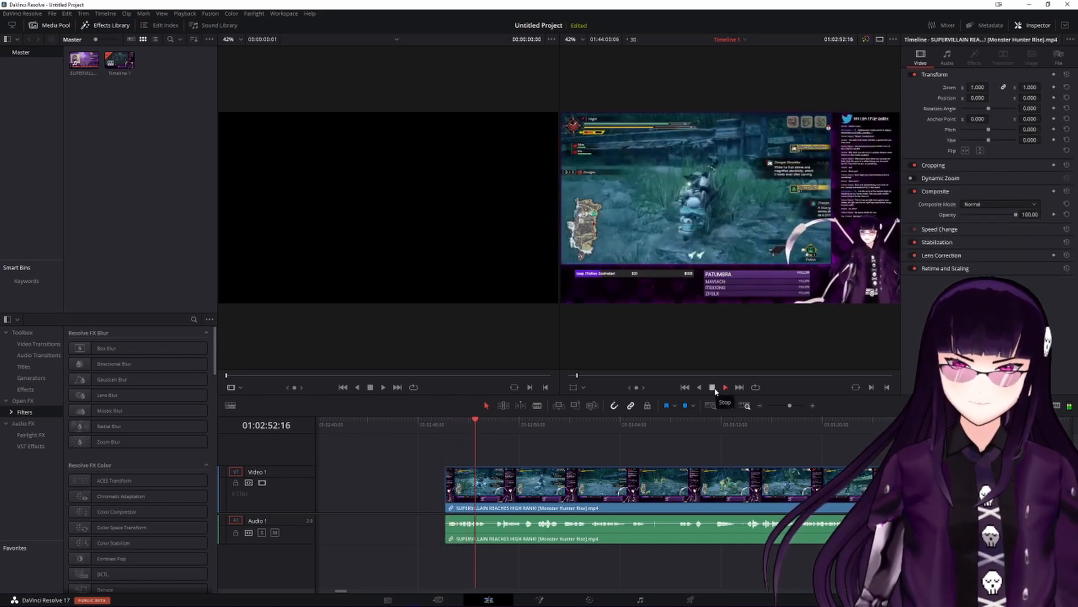
{"action": "left_click", "coordinate": [713, 388]}
{"action": "left_click", "coordinate": [462, 424]}
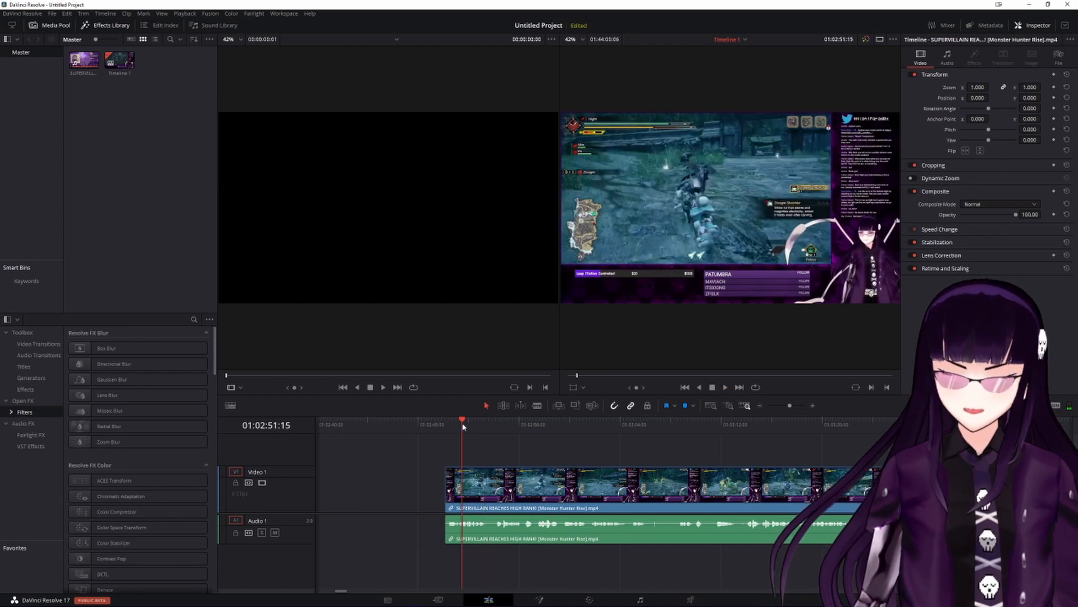
{"action": "scroll", "coordinate": [461, 426], "scroll_direction": "up", "scroll_amount": 3}
{"action": "scroll", "coordinate": [461, 426], "scroll_direction": "up", "scroll_amount": 1}
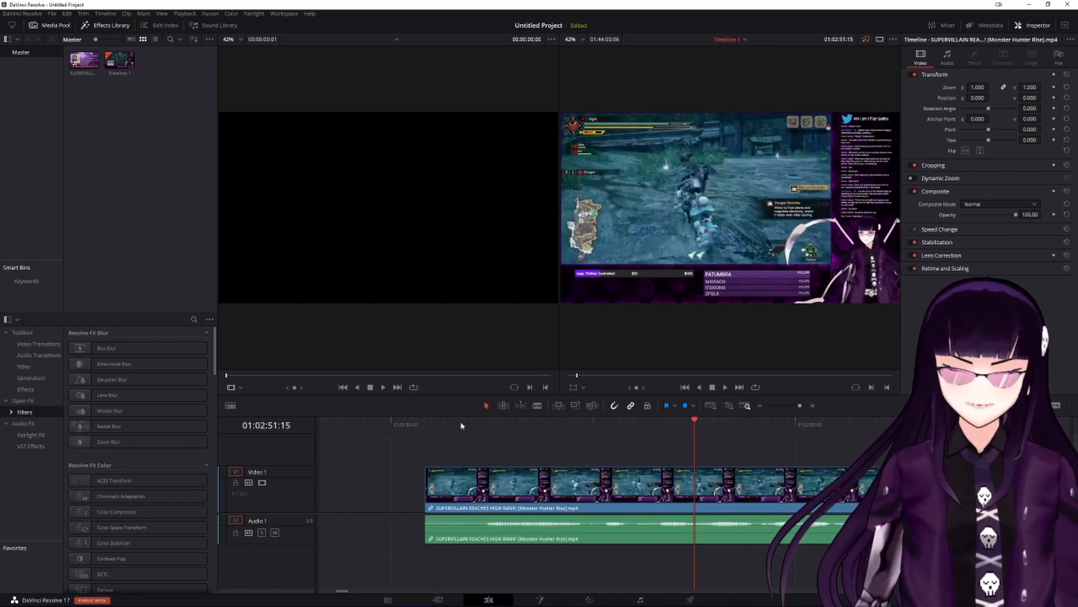
{"action": "left_click_drag", "start_coordinate": [695, 420], "coordinate": [506, 421]}
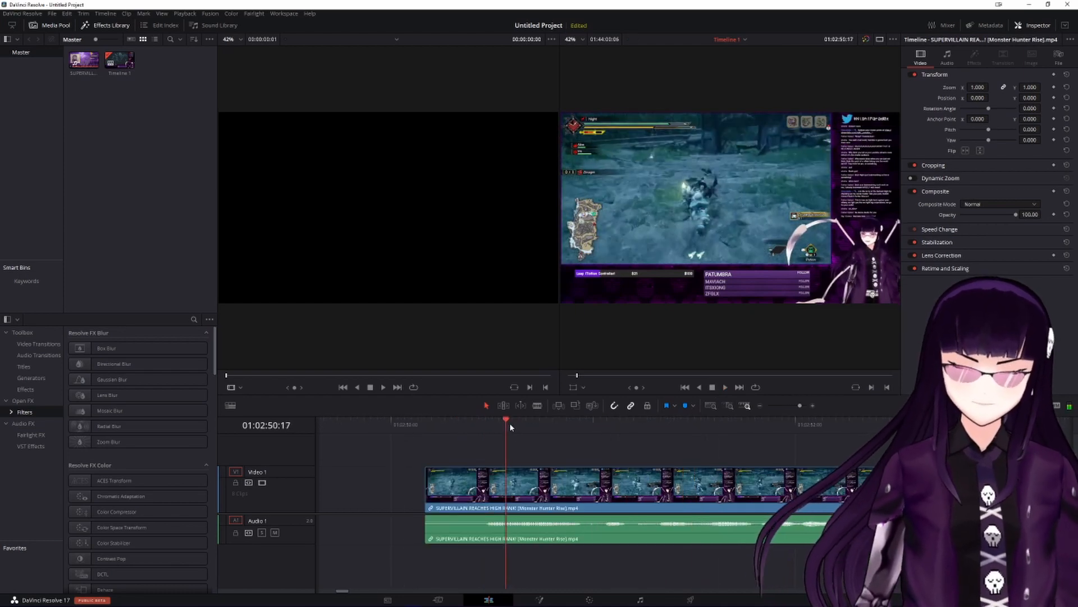
{"action": "left_click", "coordinate": [725, 387]}
{"action": "left_click", "coordinate": [712, 387]}
Step: Split the long clip just before 01:02:51:28 and delete the short piece ahead of the split
{"action": "key", "text": "b"}
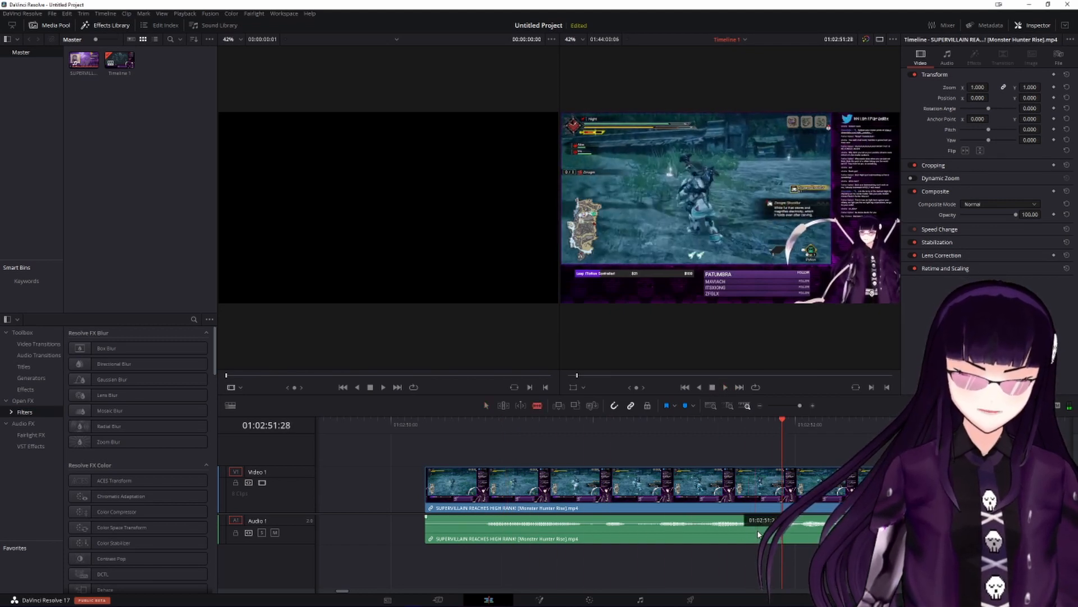
{"action": "left_click", "coordinate": [755, 535]}
{"action": "left_click", "coordinate": [486, 405]}
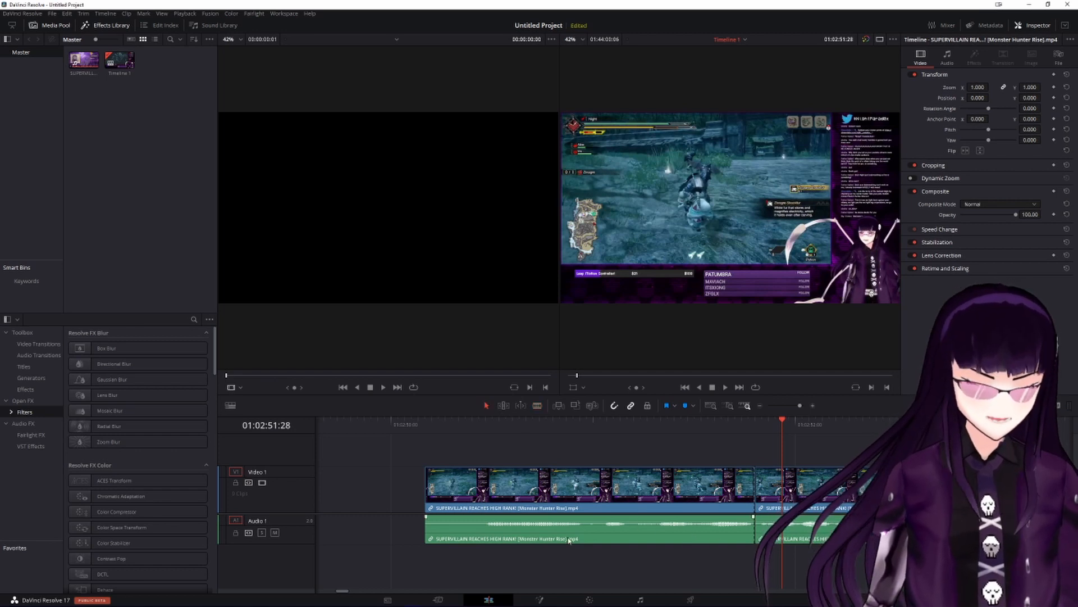
{"action": "left_click", "coordinate": [730, 534]}
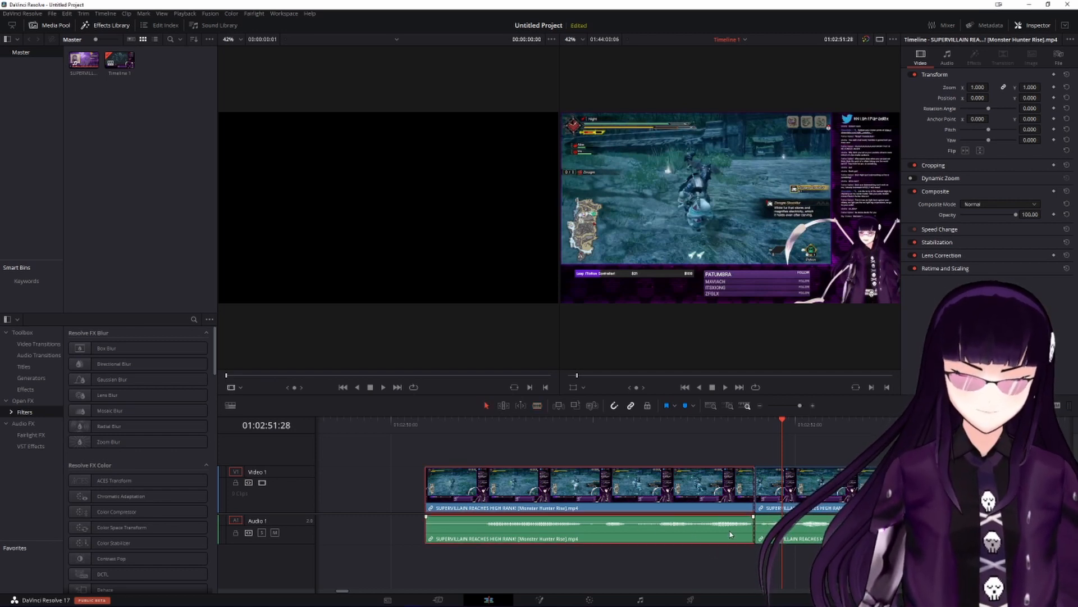
{"action": "key", "text": "BackSpace"}
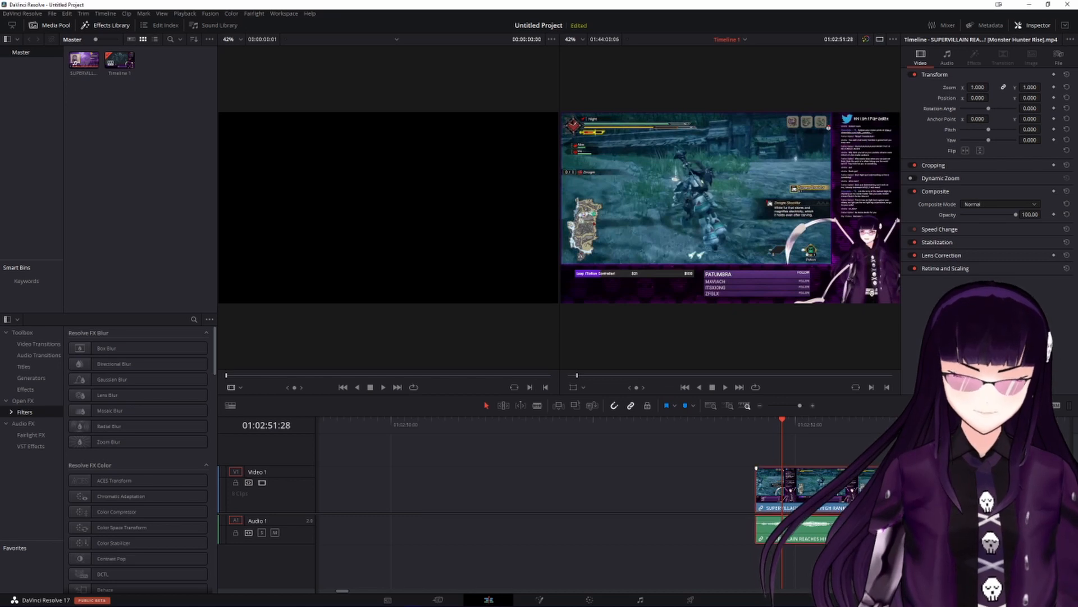
Step: Move the remaining long clip to 01:01:29:02, directly after the last kept clip
{"action": "key", "text": "BackSpace"}
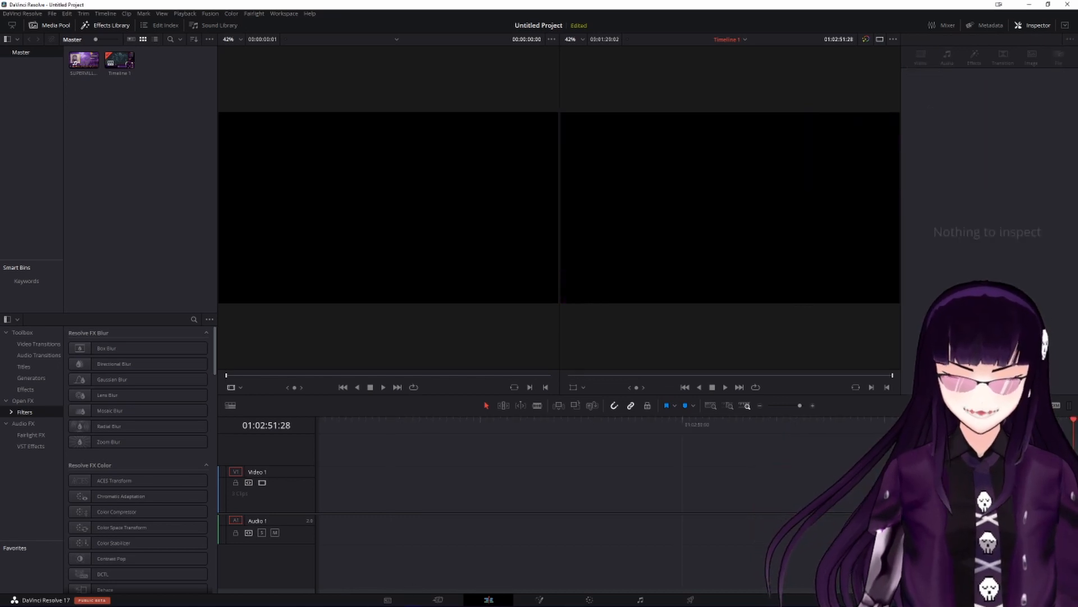
{"action": "key", "text": "ctrl+z"}
{"action": "left_click_drag", "start_coordinate": [641, 589], "coordinate": [709, 574]}
{"action": "left_click", "coordinate": [675, 426]}
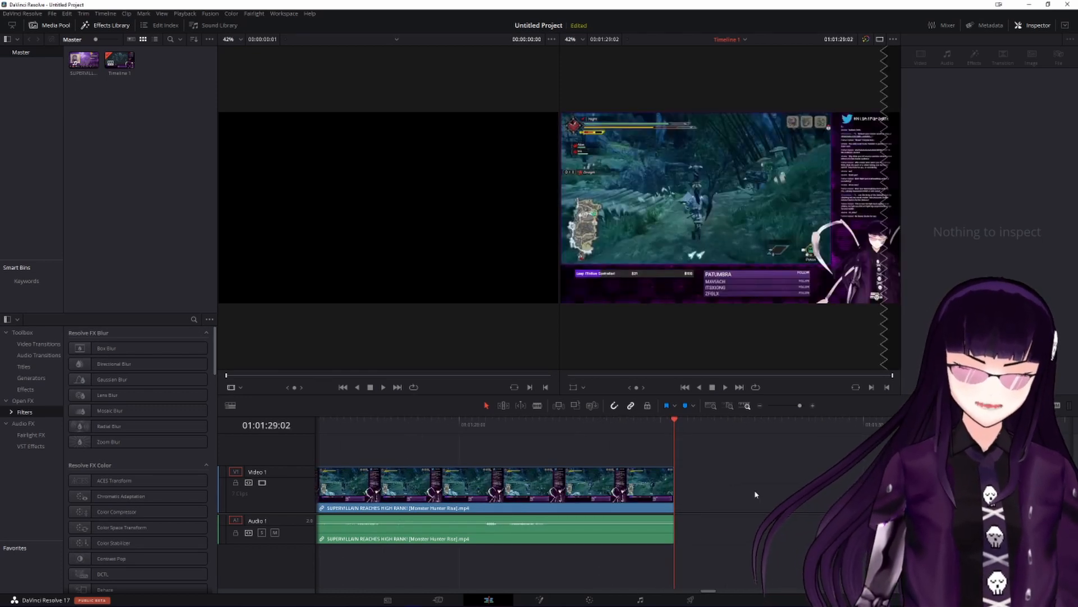
{"action": "key", "text": "ctrl+z"}
Step: Return to the new join at 01:01:29:02 and play the sequence to 01:01:38:21
{"action": "scroll", "coordinate": [754, 493], "scroll_direction": "down", "scroll_amount": 5}
{"action": "scroll", "coordinate": [756, 494], "scroll_direction": "down", "scroll_amount": 3}
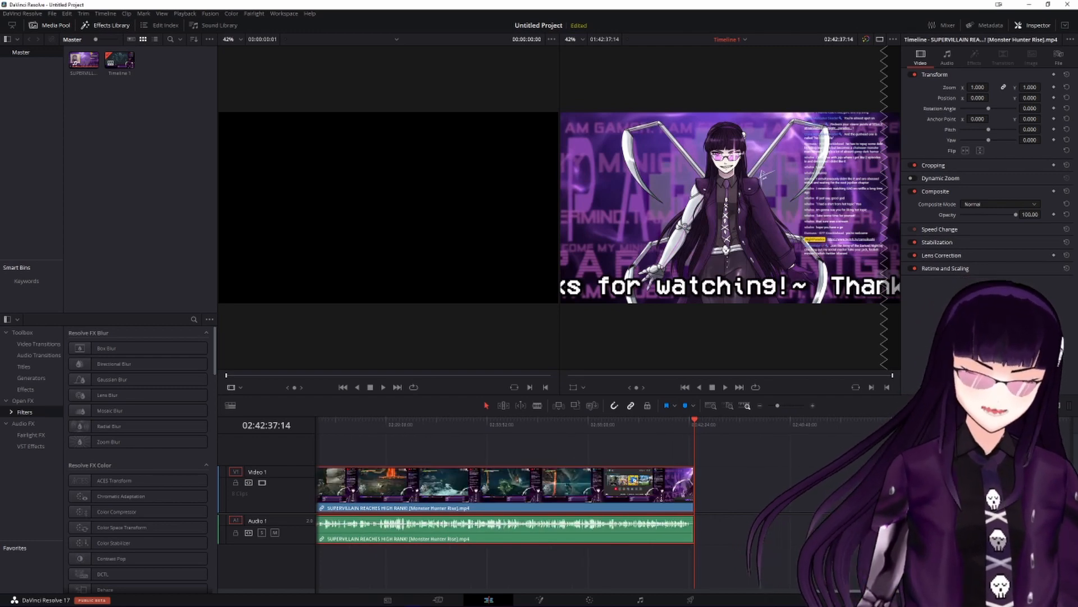
{"action": "left_click_drag", "start_coordinate": [896, 591], "coordinate": [438, 591]}
{"action": "left_click", "coordinate": [351, 427]}
{"action": "key", "text": "ctrl+equal"}
{"action": "key", "text": "ctrl+equal"}
{"action": "key", "text": "ctrl+equal"}
{"action": "key", "text": "ctrl+equal"}
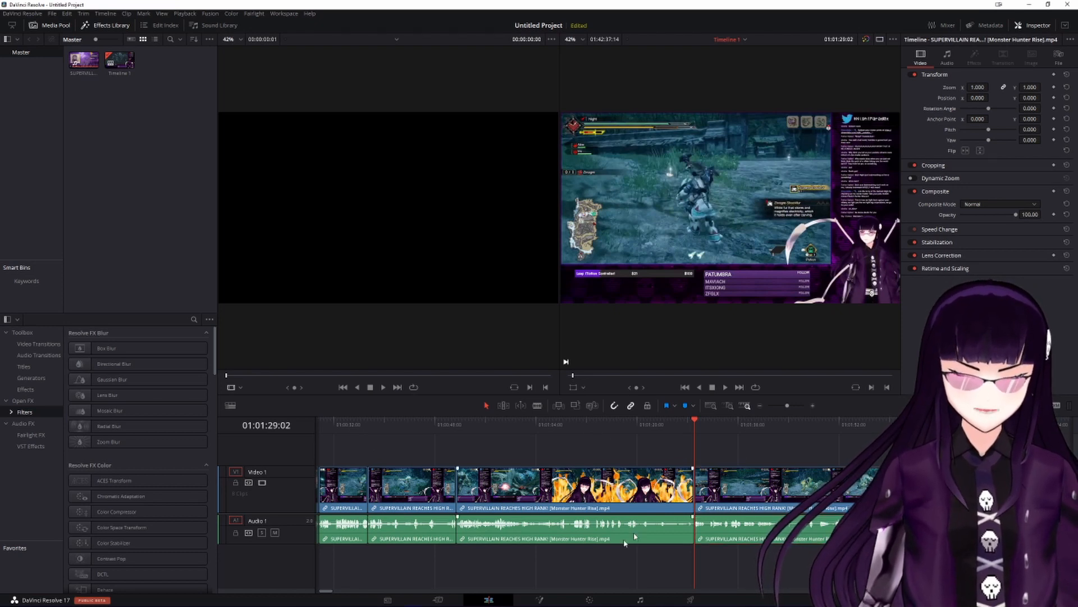
{"action": "scroll", "coordinate": [682, 560], "scroll_direction": "up", "scroll_amount": 1}
{"action": "scroll", "coordinate": [682, 561], "scroll_direction": "up", "scroll_amount": 2}
{"action": "key", "text": "space"}
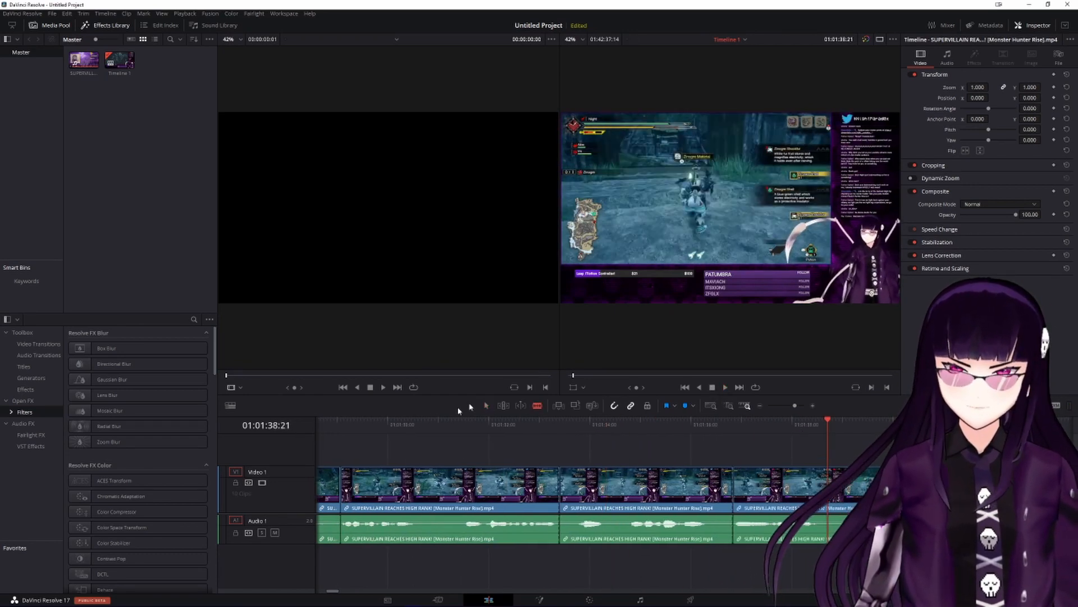
Step: Delete the short clip just ahead of the long remaining clip and move the long clip back to close the gap
{"action": "left_click", "coordinate": [486, 405]}
{"action": "left_click", "coordinate": [654, 494]}
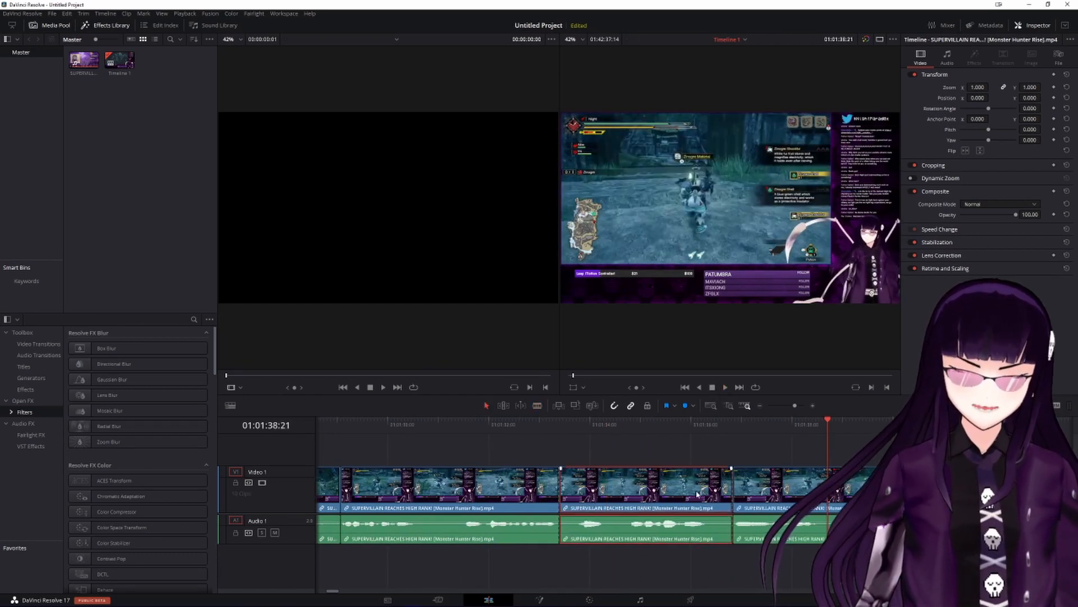
{"action": "key", "text": "BackSpace"}
{"action": "left_click_drag", "start_coordinate": [747, 496], "coordinate": [572, 496]}
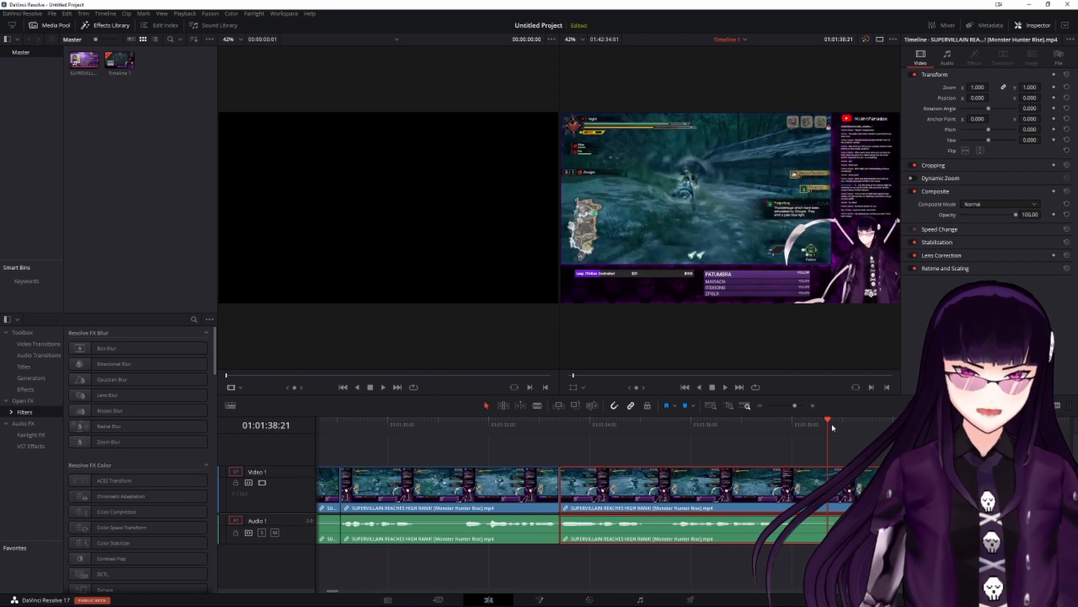
Step: Play the sequence across the new join, from 01:01:31:14 to 01:01:51:03
{"action": "left_click_drag", "start_coordinate": [828, 418], "coordinate": [461, 421]}
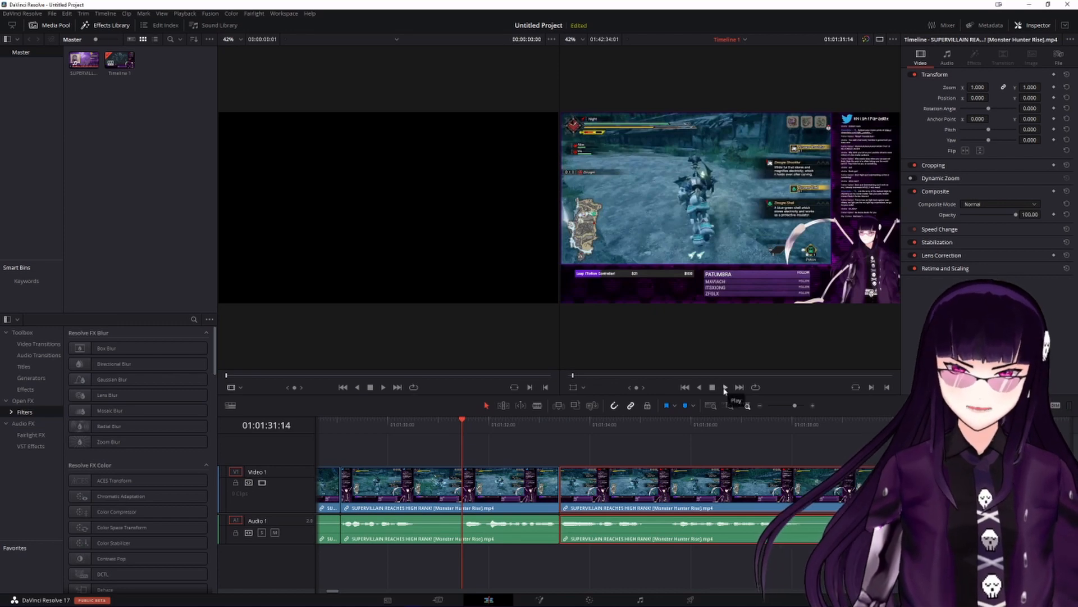
{"action": "left_click", "coordinate": [725, 388]}
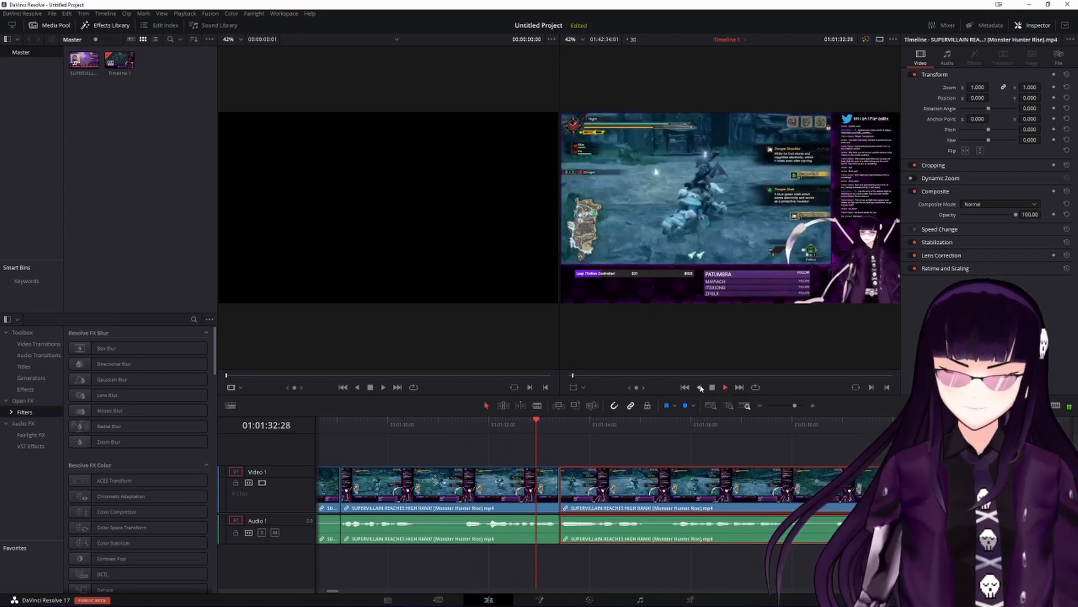
{"action": "left_click", "coordinate": [767, 450]}
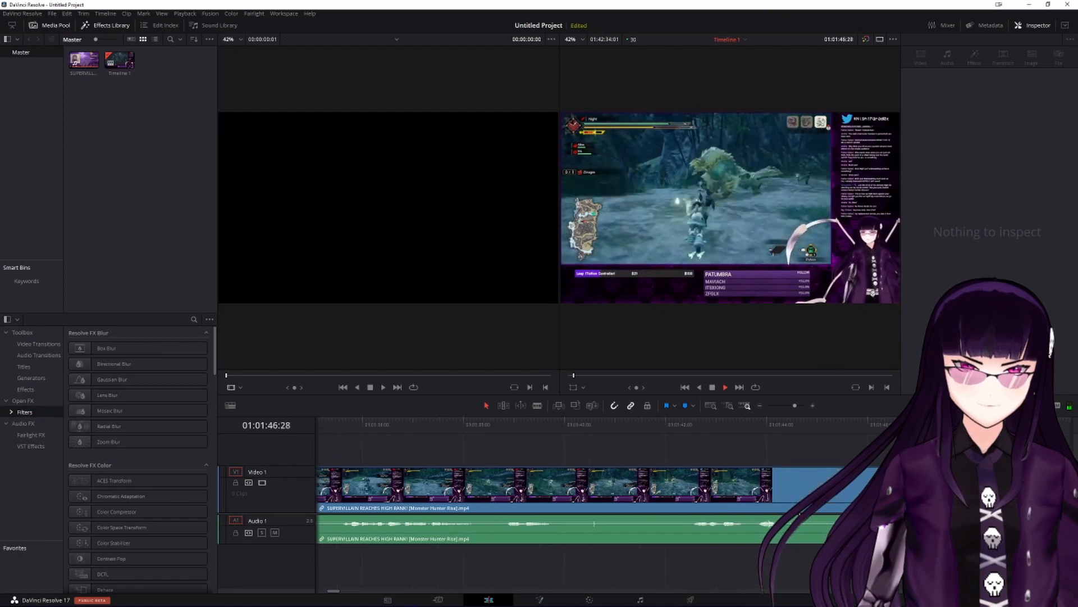
{"action": "key", "text": "ctrl+minus"}
{"action": "key", "text": "ctrl+minus"}
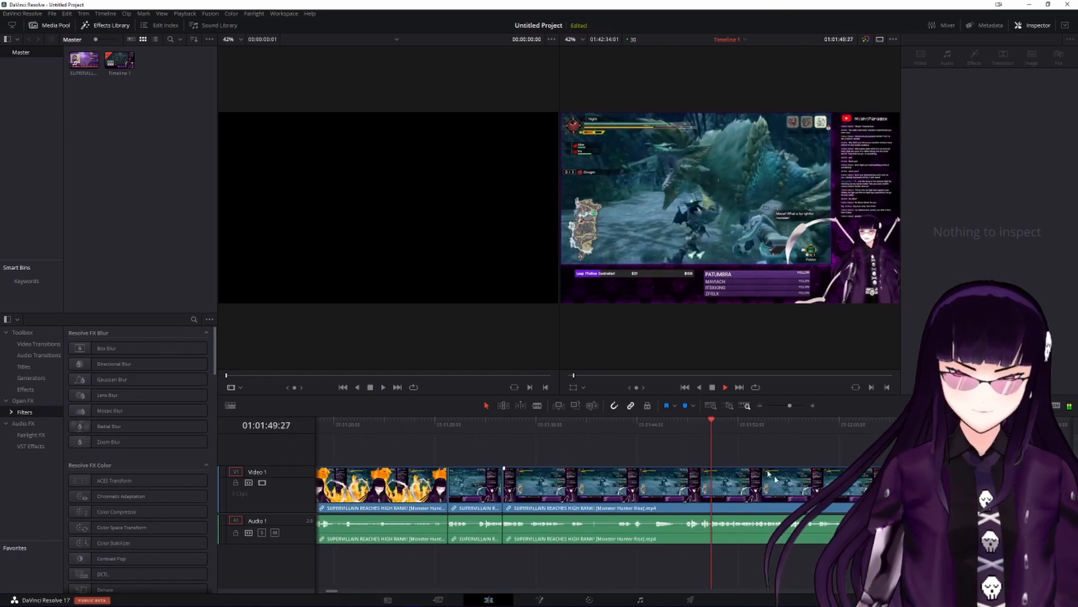
{"action": "left_click", "coordinate": [712, 387]}
Step: Split out and delete the section from about 01:01:38 to 01:01:47, and move the remaining clip back to close the gap
{"action": "key", "text": "b"}
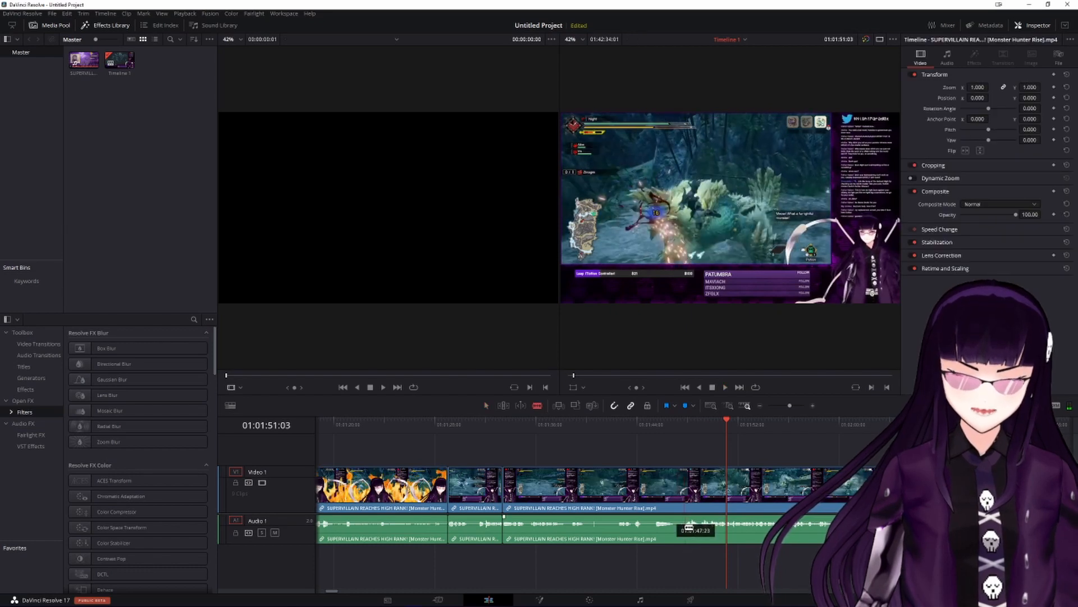
{"action": "left_click", "coordinate": [684, 526]}
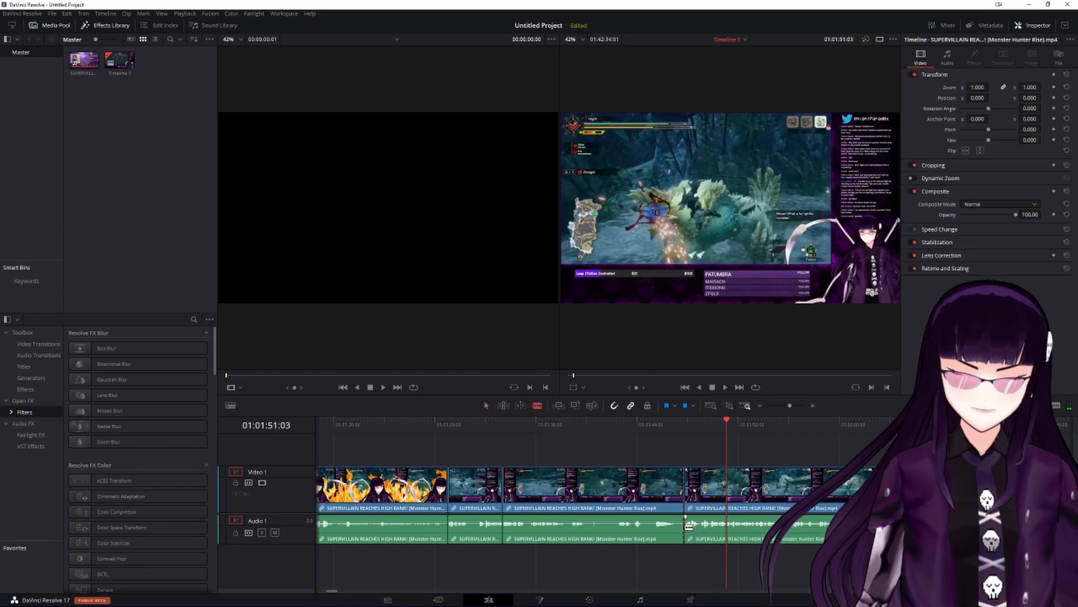
{"action": "left_click", "coordinate": [565, 530]}
{"action": "left_click", "coordinate": [619, 500]}
{"action": "key", "text": "Delete"}
{"action": "left_click_drag", "start_coordinate": [725, 476], "coordinate": [601, 476]}
Step: Check the frames on both sides of the new join, at 01:01:32:24 and 01:01:42:11, and return ahead of it
{"action": "left_click_drag", "start_coordinate": [729, 421], "coordinate": [501, 424]}
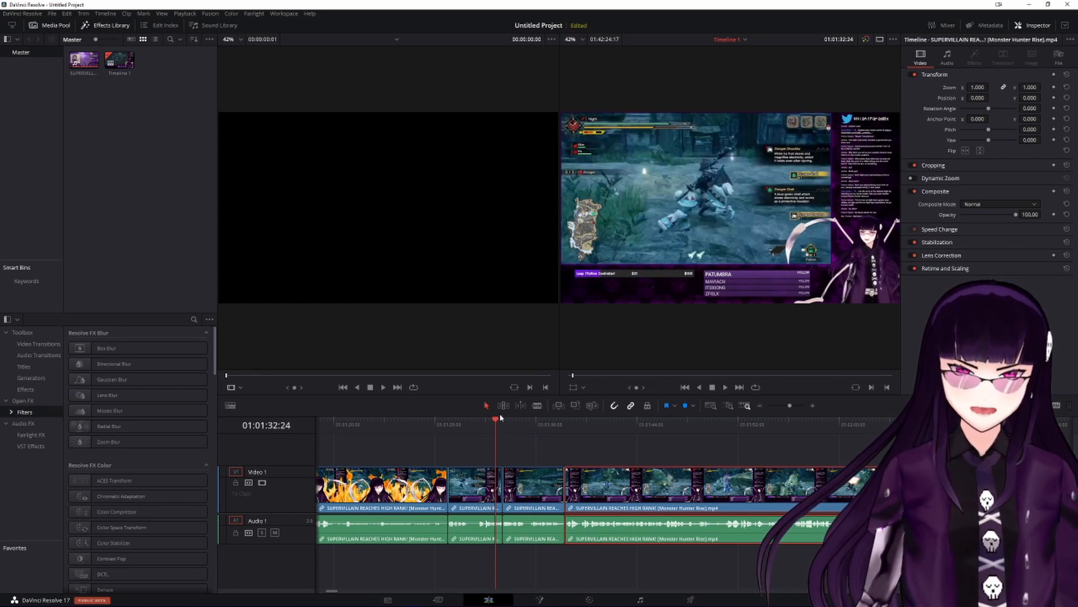
{"action": "left_click", "coordinate": [617, 423]}
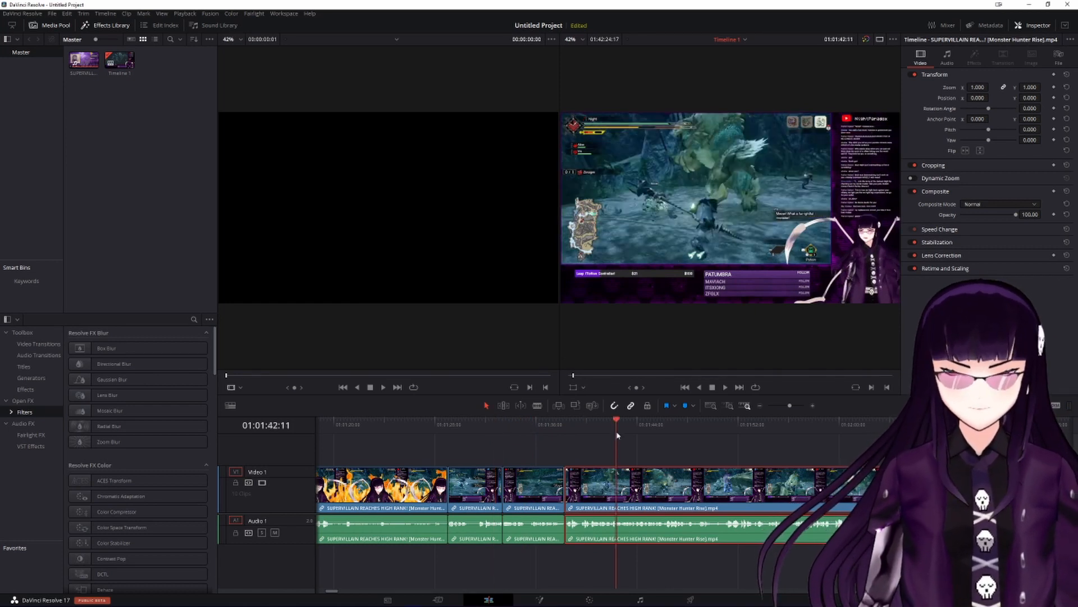
{"action": "left_click", "coordinate": [504, 430]}
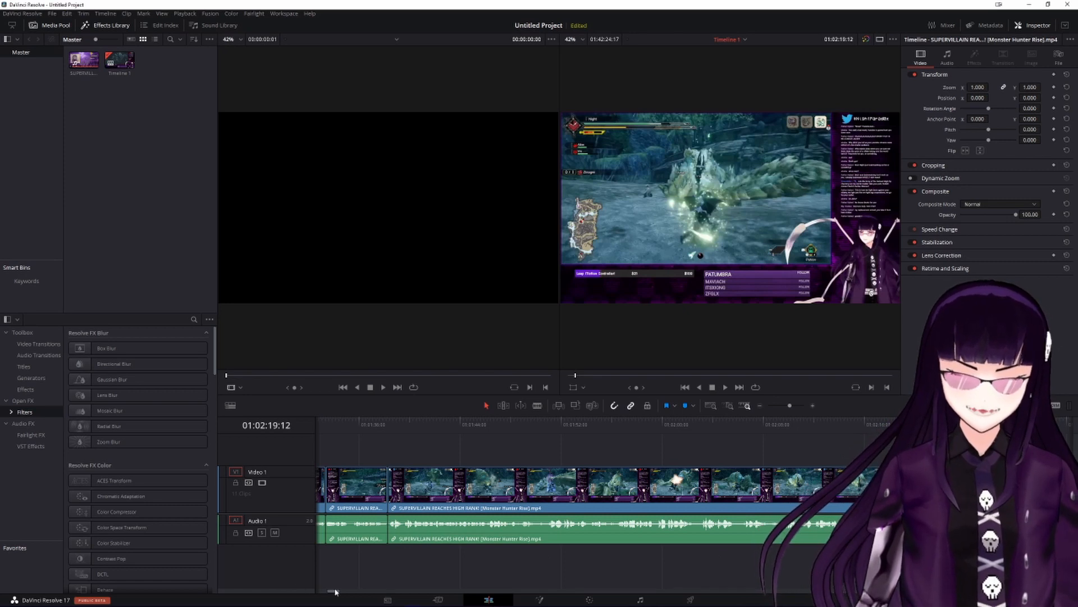
Step: Play the start of the clip that follows the cut at 01:02:19:12, up to 01:02:26:26
{"action": "left_click_drag", "start_coordinate": [331, 594], "coordinate": [339, 594]}
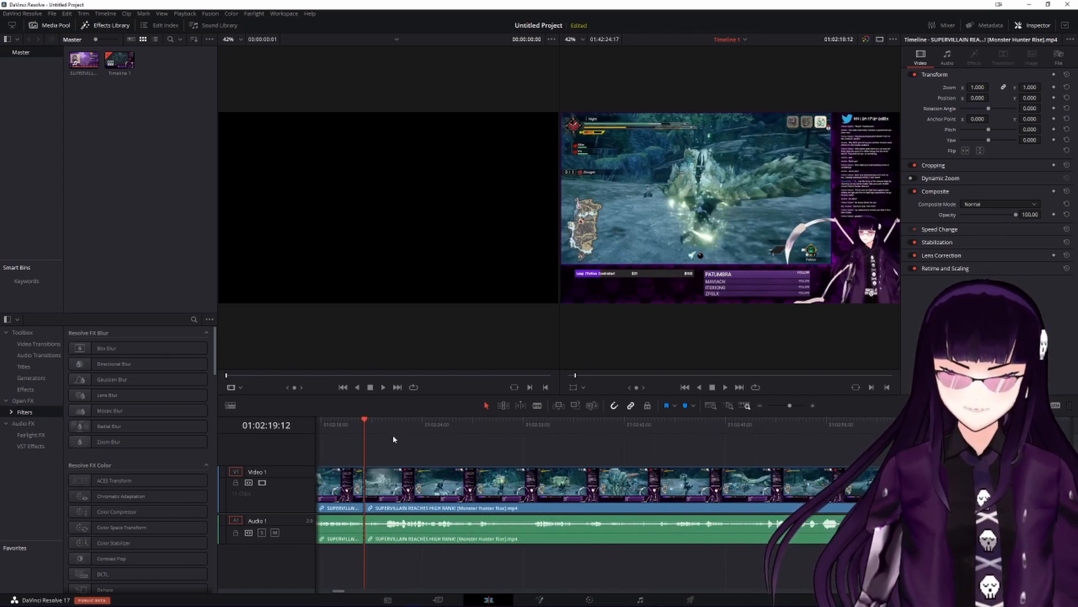
{"action": "left_click", "coordinate": [380, 425]}
{"action": "key", "text": "space"}
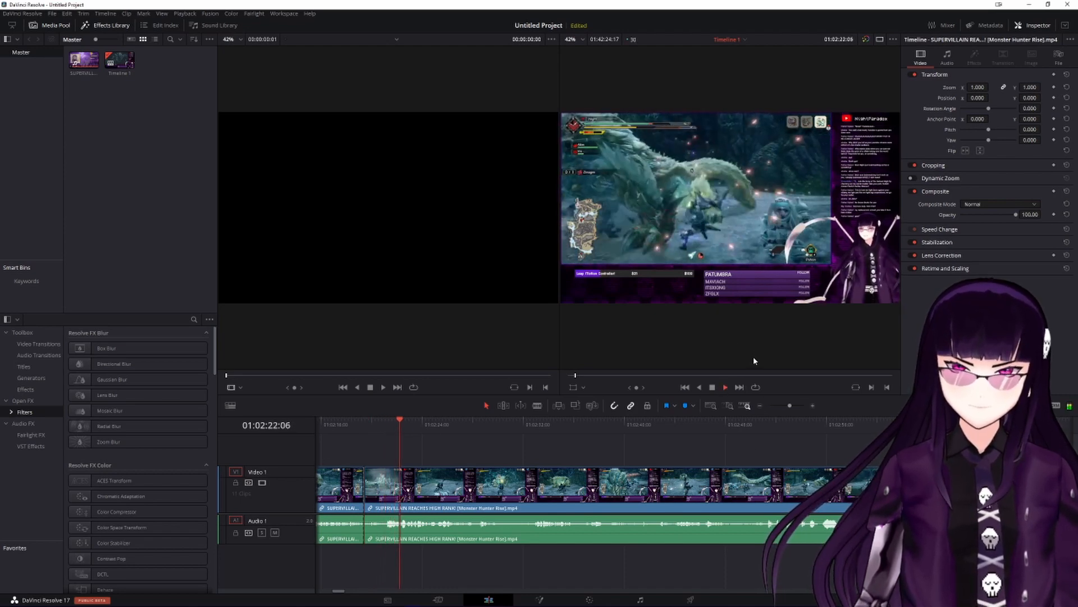
{"action": "left_click", "coordinate": [712, 387]}
Step: Split the long clip at about 01:02:21, delete the short piece ahead of the split, and move the clip back to 01:02:19:12
{"action": "key", "text": "b"}
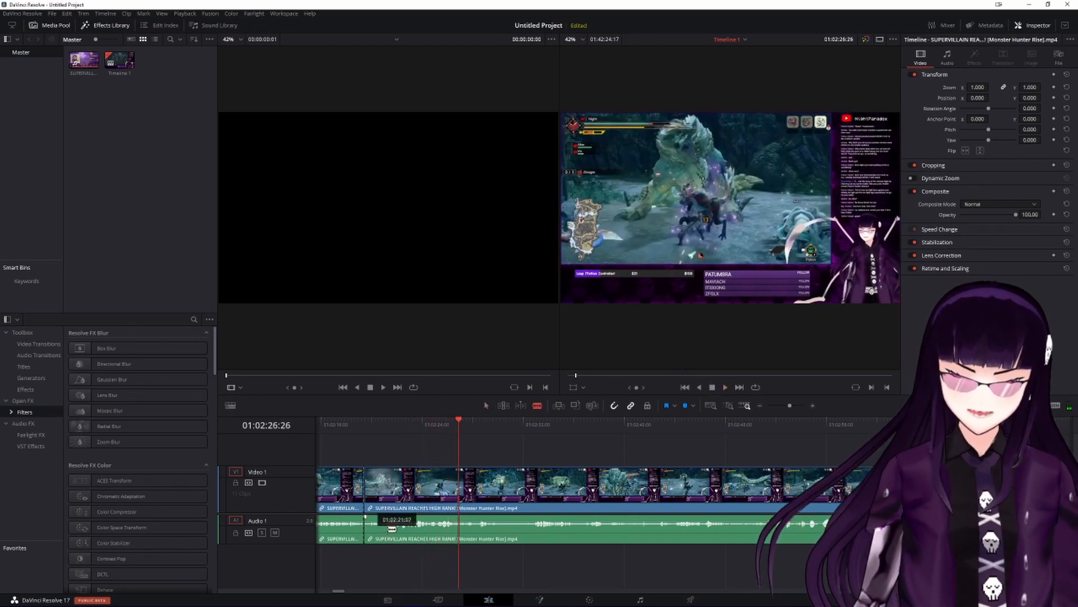
{"action": "left_click", "coordinate": [385, 528]}
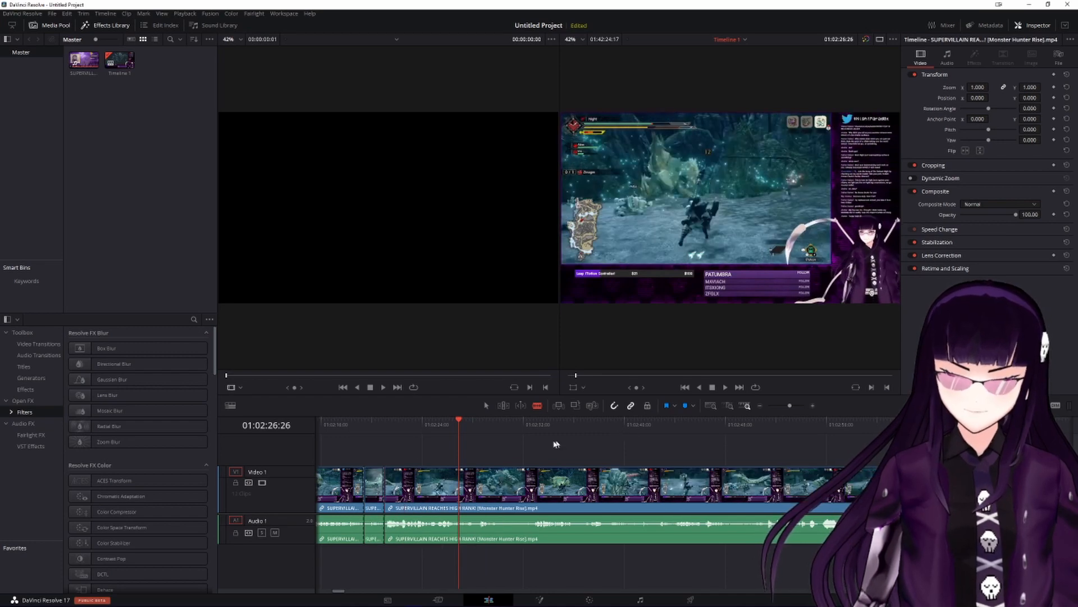
{"action": "left_click", "coordinate": [378, 486]}
{"action": "key", "text": "BackSpace"}
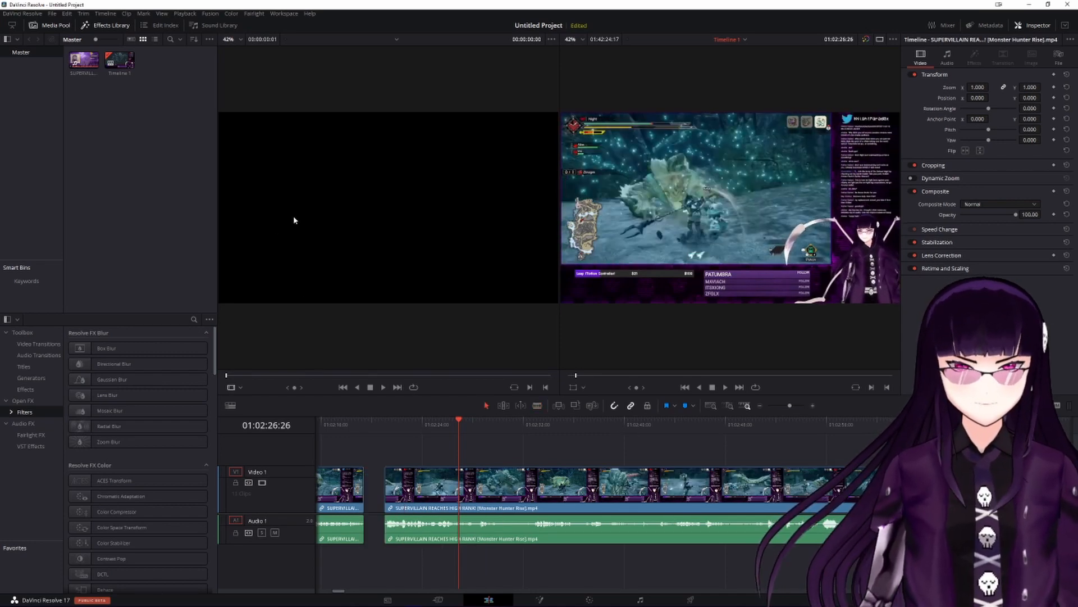
{"action": "left_click_drag", "start_coordinate": [449, 500], "coordinate": [432, 496]}
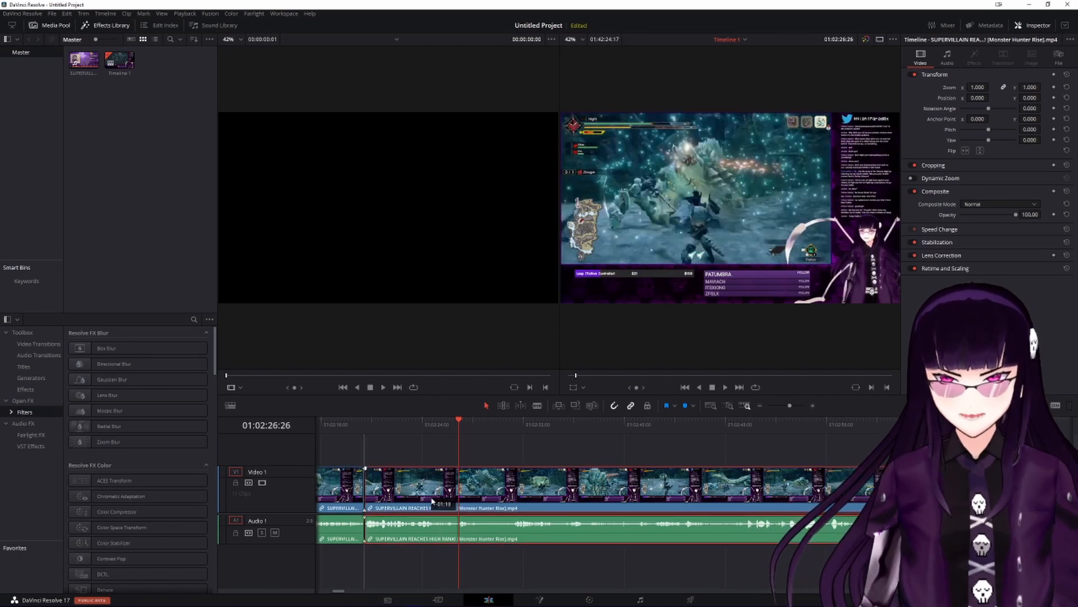
Step: Review the long clip from just after the join at 01:02:19:12, skipping ahead to about 01:04:13 and stopping at 01:04:14:12
{"action": "left_click", "coordinate": [373, 428]}
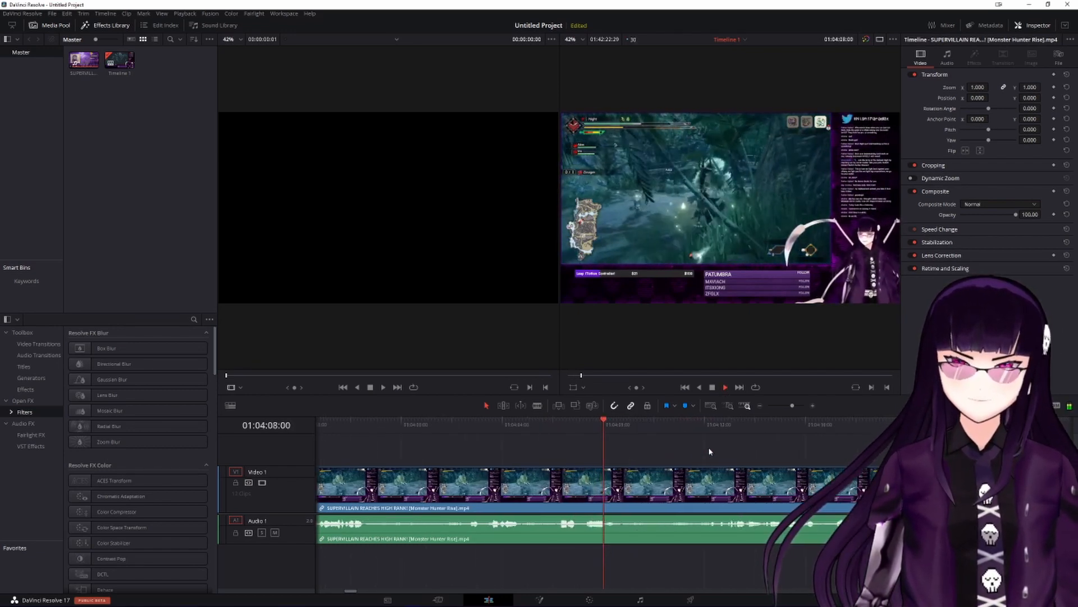
{"action": "left_click", "coordinate": [722, 426]}
{"action": "key", "text": "space"}
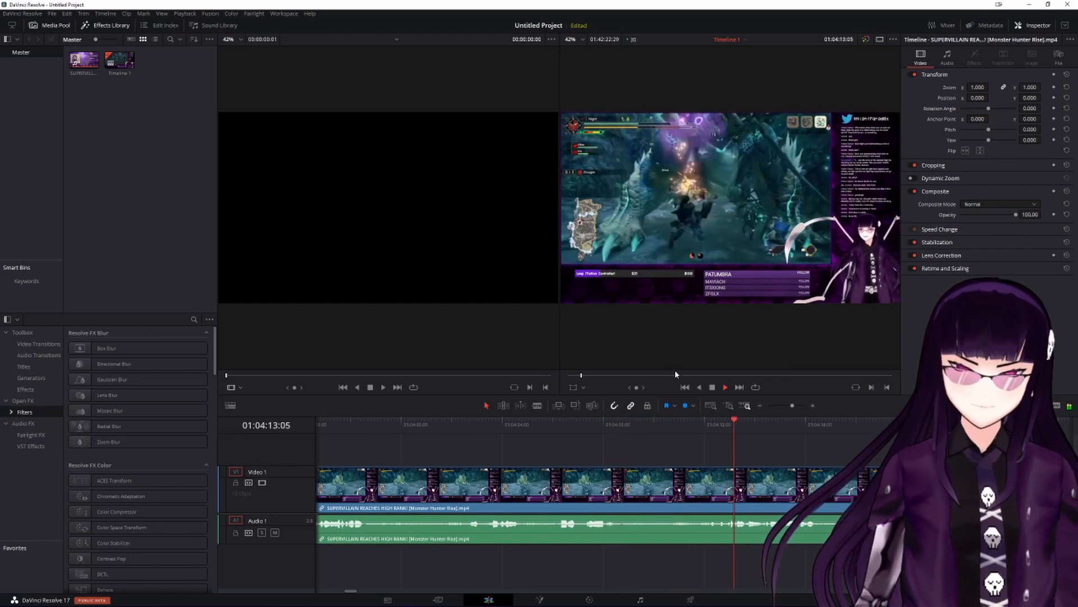
{"action": "left_click", "coordinate": [712, 387]}
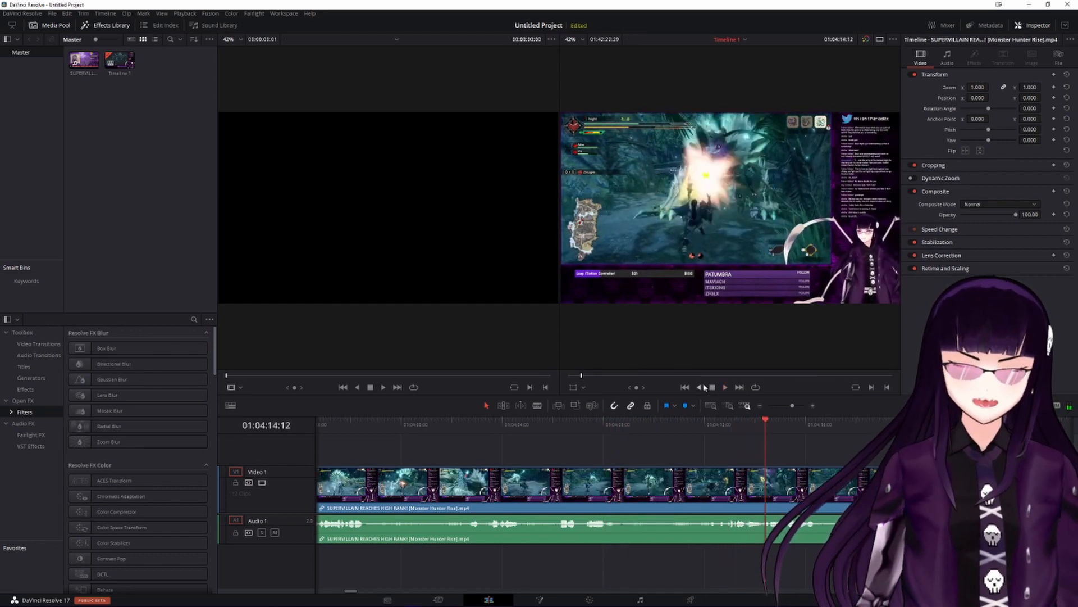
Step: Skip ahead to 01:04:27:23 and play the long clip from there
{"action": "scroll", "coordinate": [811, 508], "scroll_direction": "right", "scroll_amount": 9}
{"action": "scroll", "coordinate": [811, 507], "scroll_direction": "right", "scroll_amount": 2}
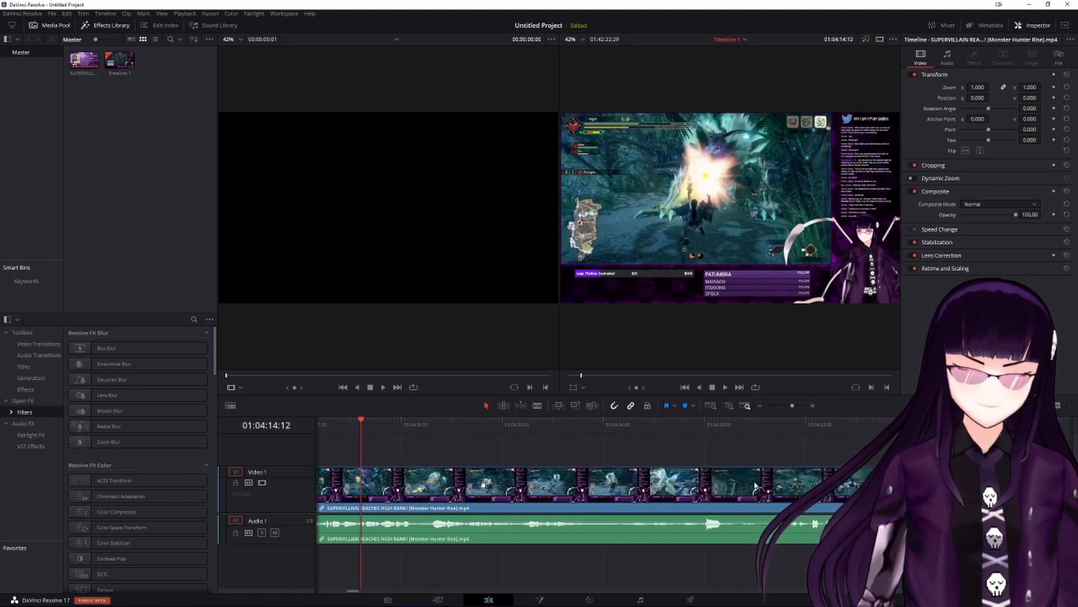
{"action": "left_click", "coordinate": [699, 429]}
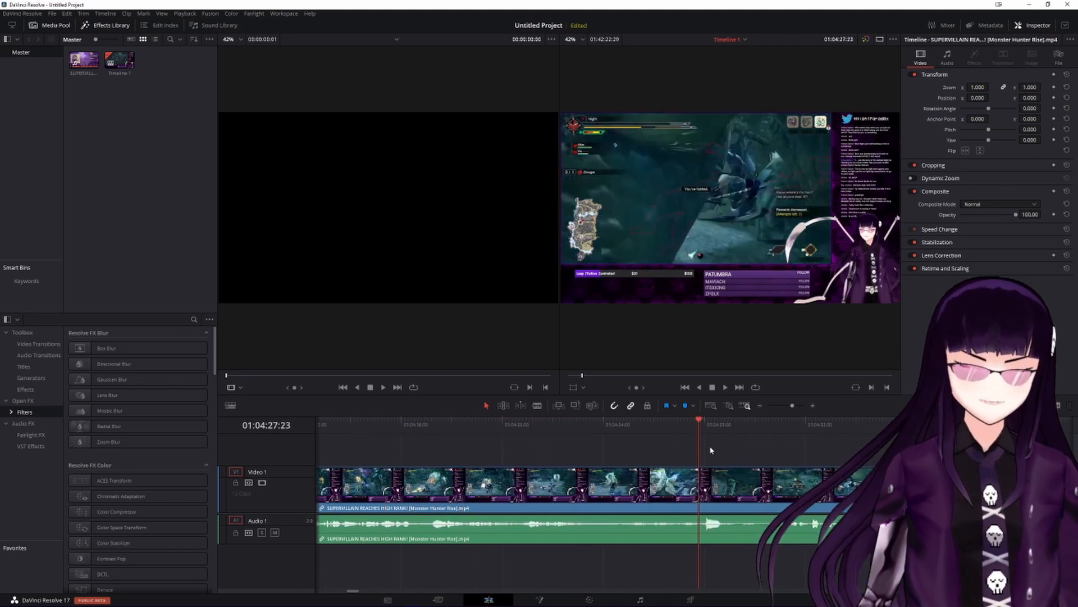
{"action": "left_click", "coordinate": [724, 387]}
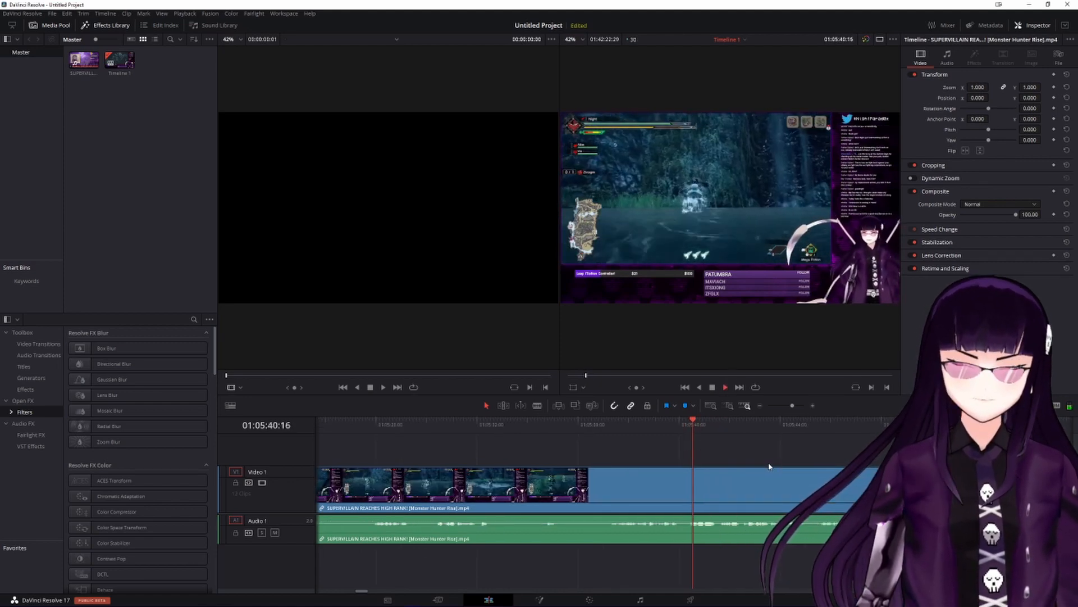
Step: Split the long clip at about 01:05:40 and delete the section ahead of the split
{"action": "scroll", "coordinate": [629, 495], "scroll_direction": "right", "scroll_amount": 1}
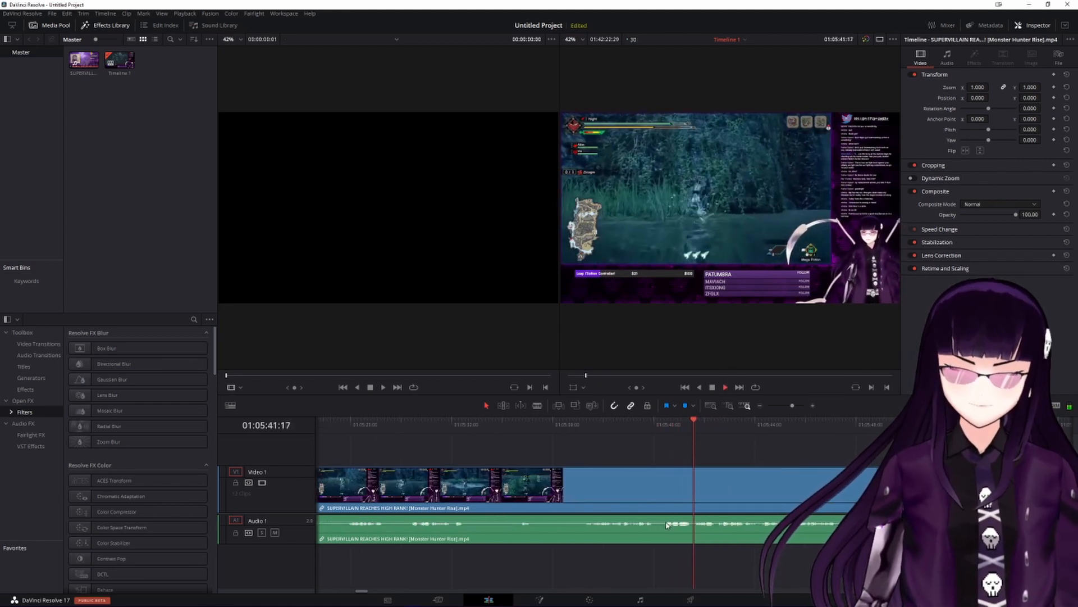
{"action": "key", "text": "b"}
{"action": "left_click", "coordinate": [660, 523]}
{"action": "left_click", "coordinate": [487, 405]}
{"action": "left_click", "coordinate": [617, 486]}
{"action": "key", "text": "BackSpace"}
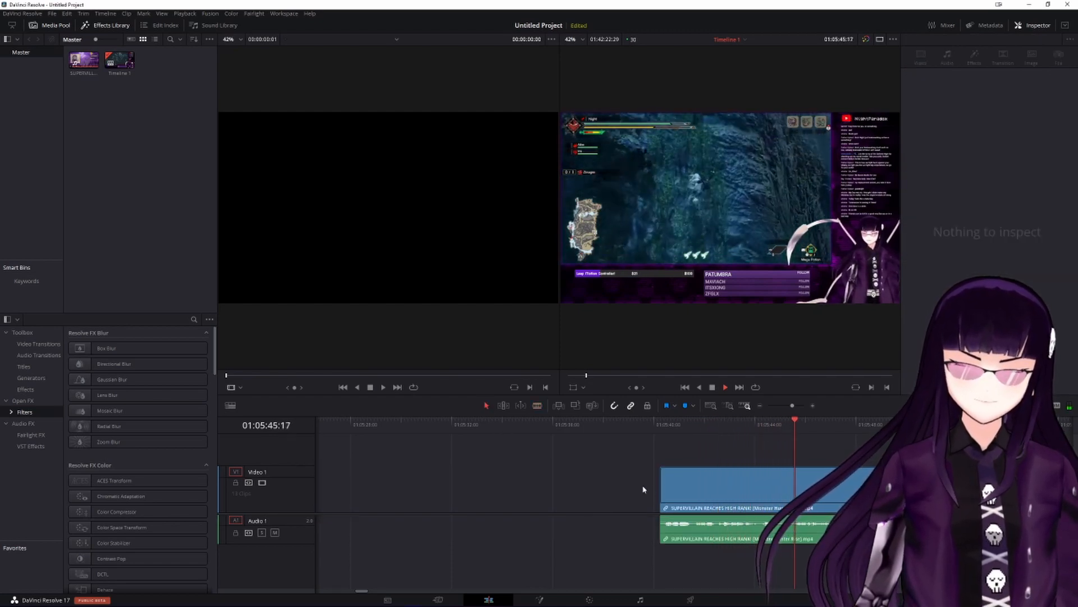
Step: Play on to 01:05:53:03, split the long clip there, and cut out the short piece ahead of the split
{"action": "scroll", "coordinate": [646, 489], "scroll_direction": "right", "scroll_amount": 2}
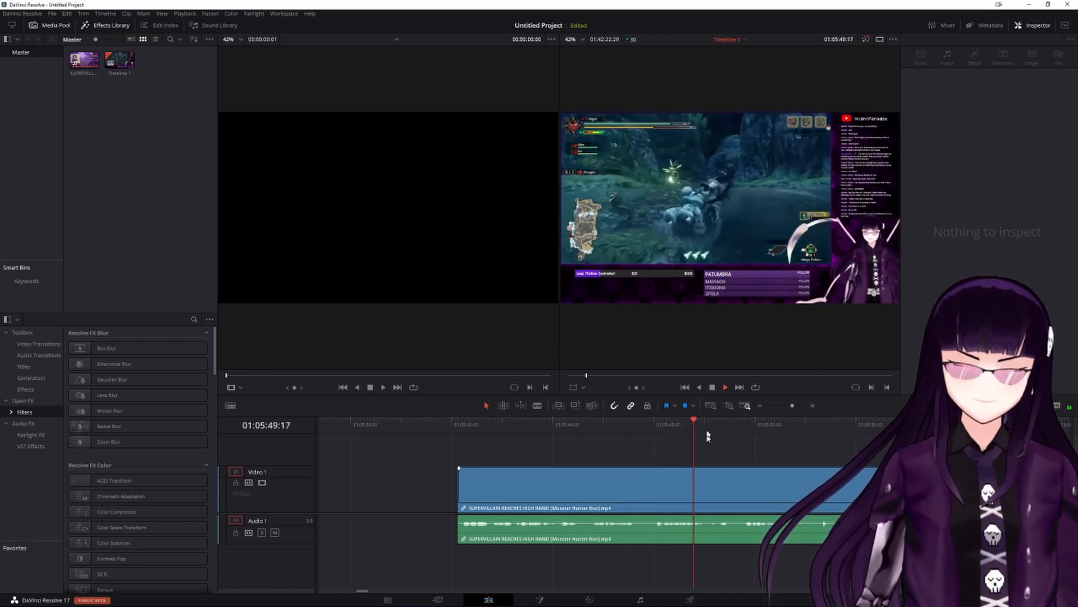
{"action": "left_click", "coordinate": [712, 388]}
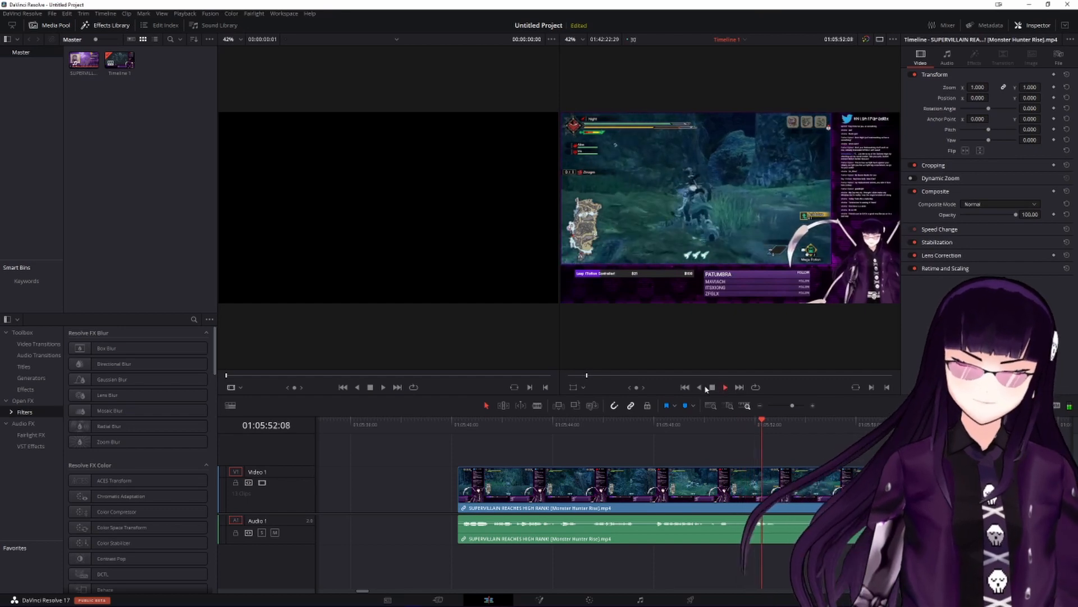
{"action": "key", "text": "b"}
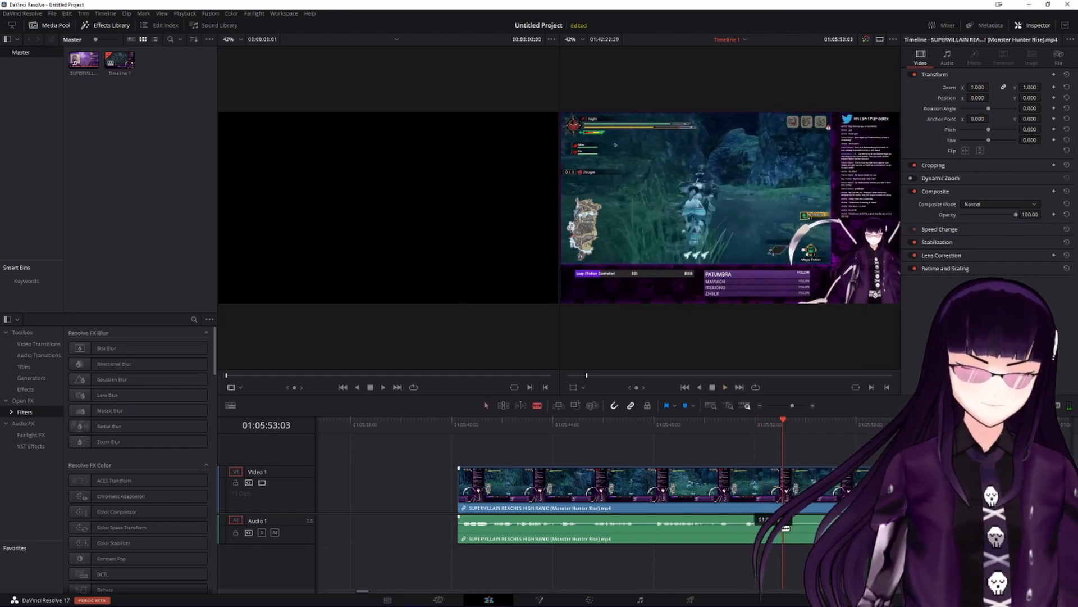
{"action": "left_click", "coordinate": [786, 528]}
{"action": "key", "text": "a"}
{"action": "left_click", "coordinate": [563, 536]}
{"action": "key", "text": "BackSpace"}
Step: Paste the cut piece after the isolated short clip at 01:05:11:13, and move both clips directly after the last kept clip
{"action": "key", "text": "ctrl+minus"}
{"action": "key", "text": "ctrl+minus"}
{"action": "key", "text": "ctrl+minus"}
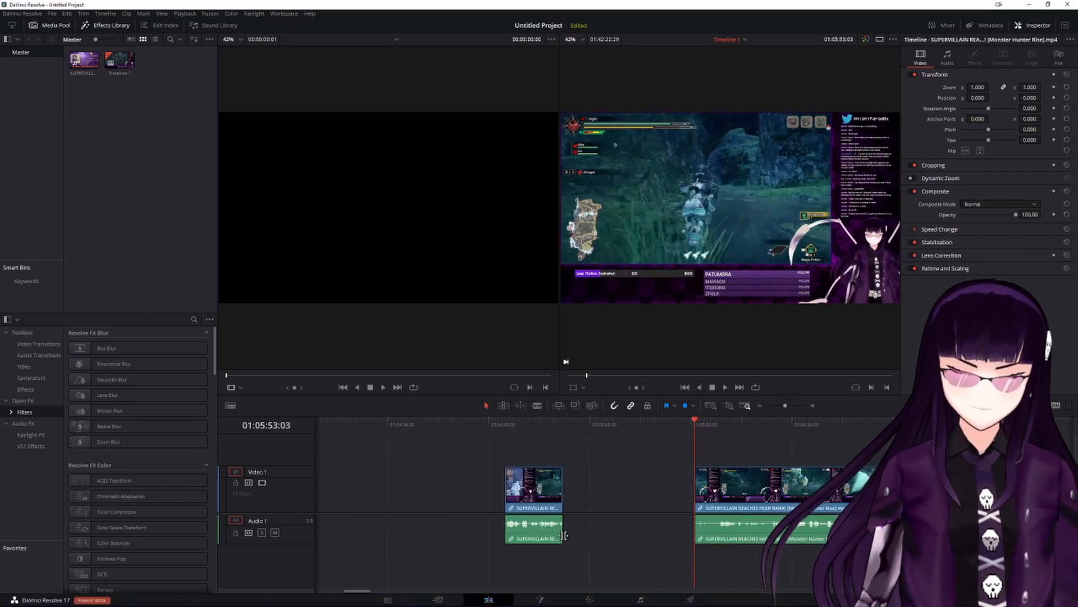
{"action": "key", "text": "ctrl+minus"}
{"action": "left_click", "coordinate": [631, 436]}
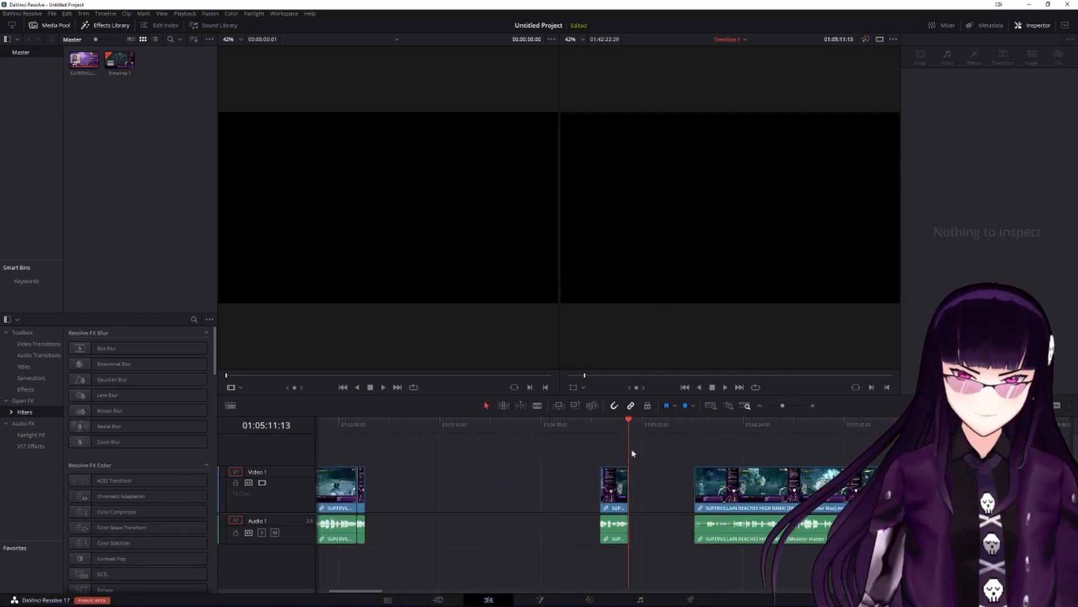
{"action": "key", "text": "ctrl+v"}
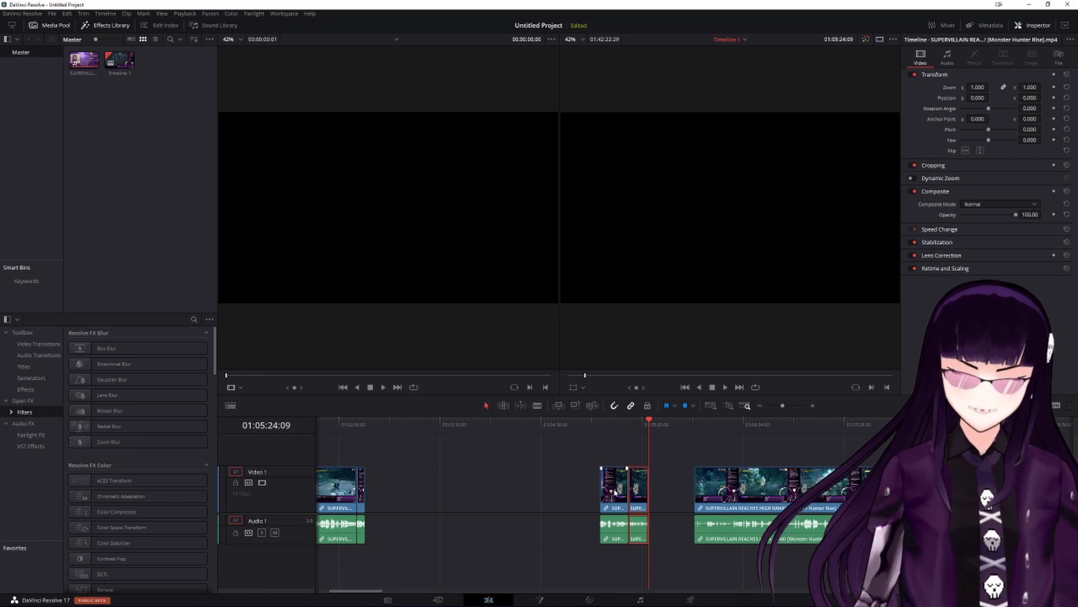
{"action": "left_click_drag", "start_coordinate": [615, 492], "coordinate": [386, 481]}
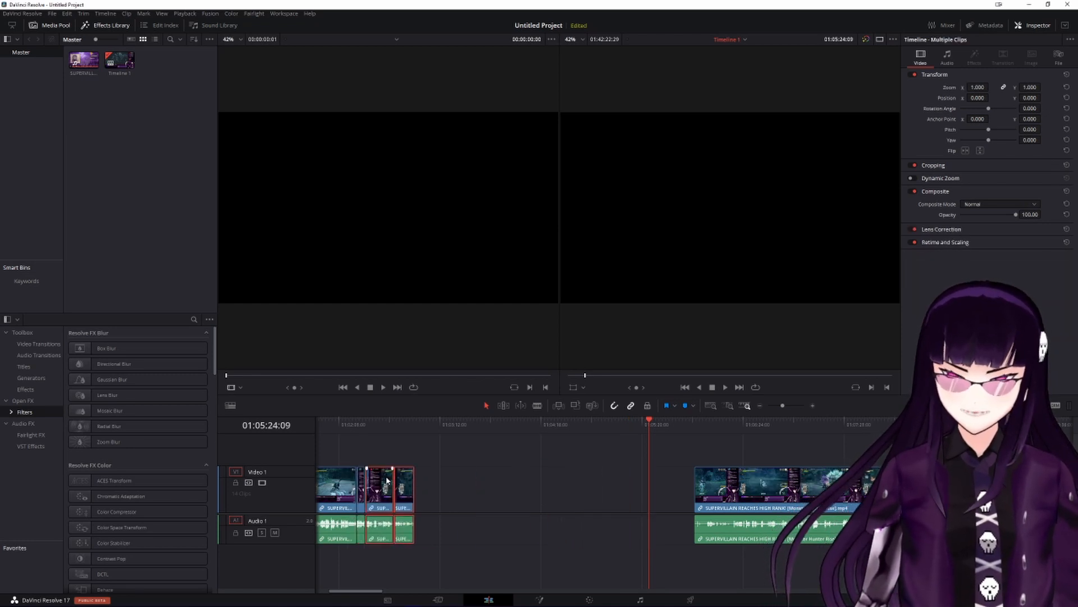
Step: Place the playhead at the end of the joined clips, at 01:02:55:27, and bring the remaining long clip into view
{"action": "key", "text": "Home"}
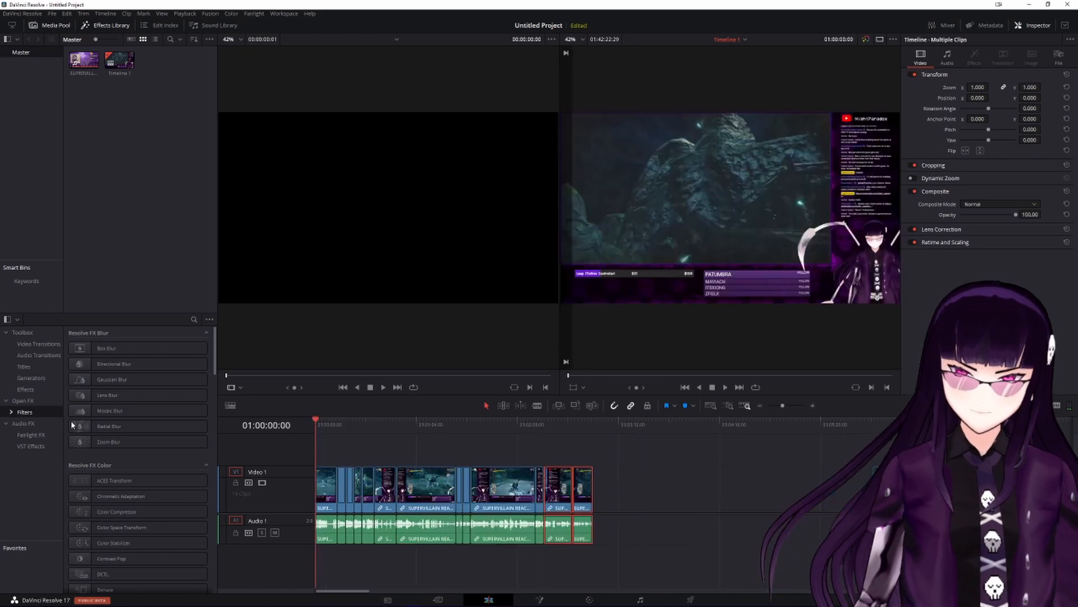
{"action": "left_click", "coordinate": [595, 429]}
{"action": "left_click", "coordinate": [638, 448]}
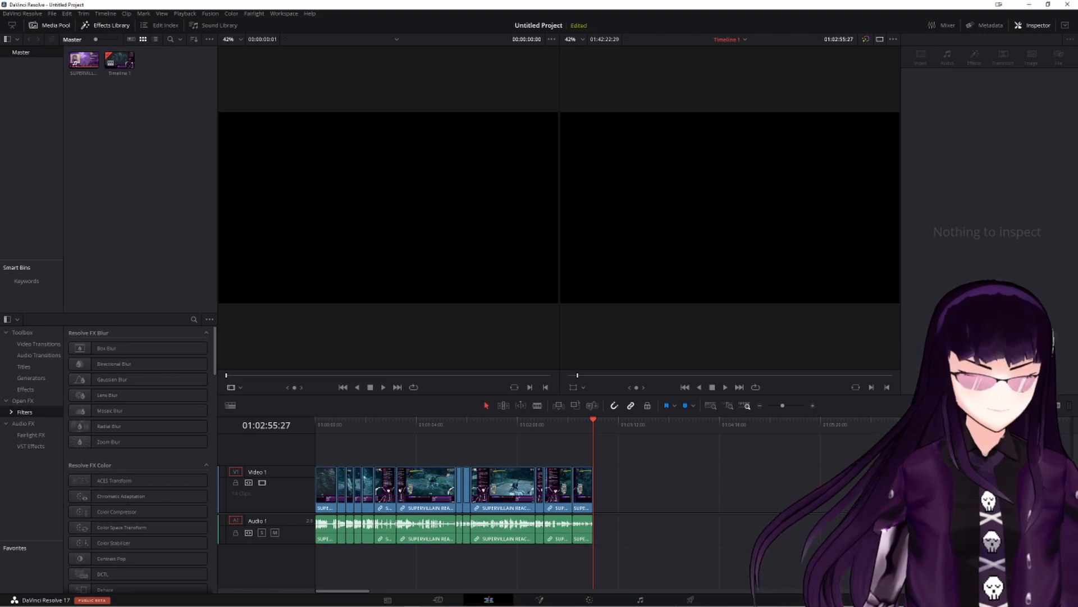
{"action": "left_click_drag", "start_coordinate": [363, 591], "coordinate": [398, 595]}
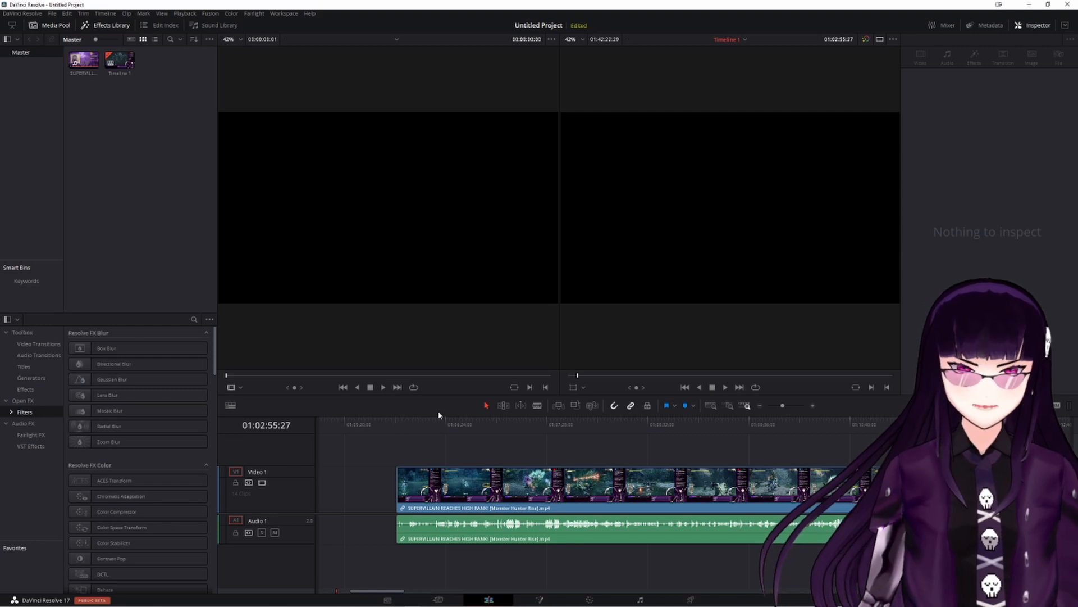
Step: Move the playhead to 01:06:15:29 in the remaining long clip and play the timeline from there
{"action": "left_click", "coordinate": [425, 419]}
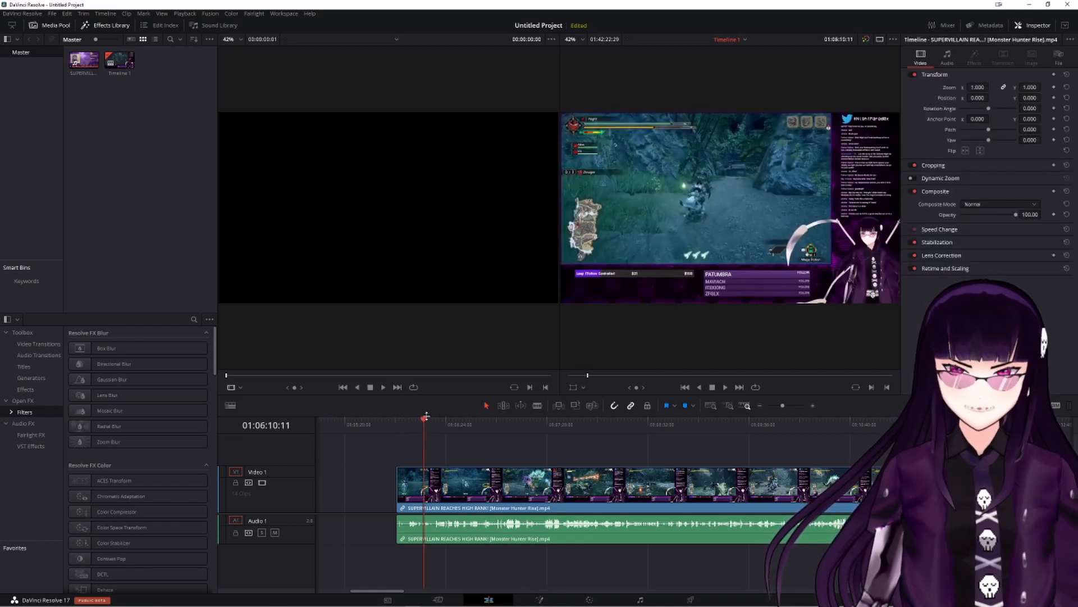
{"action": "left_click_drag", "start_coordinate": [427, 421], "coordinate": [433, 421]}
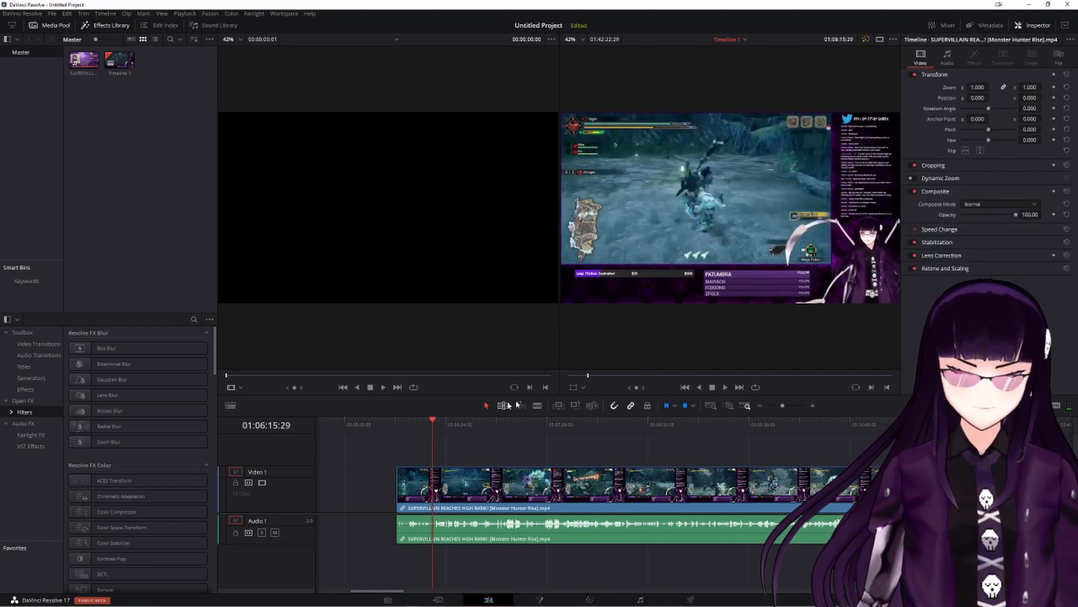
{"action": "left_click", "coordinate": [726, 387]}
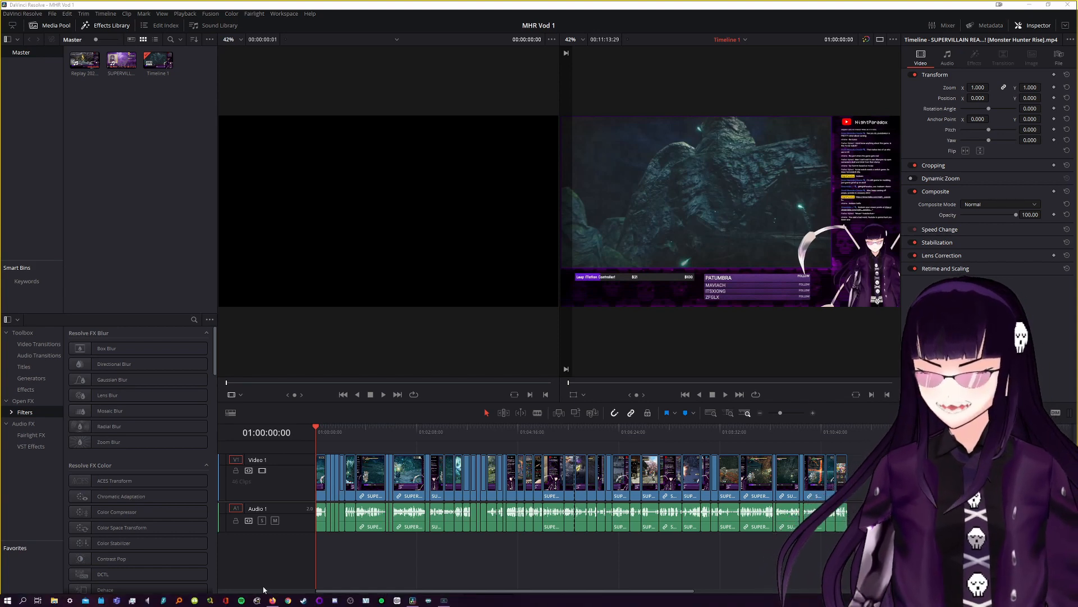
Step: Switch to the Nyanners Bloodborne Highlights video in Firefox and place a narrowed blank Notepad window over the side of the video
{"action": "left_click", "coordinate": [272, 600]}
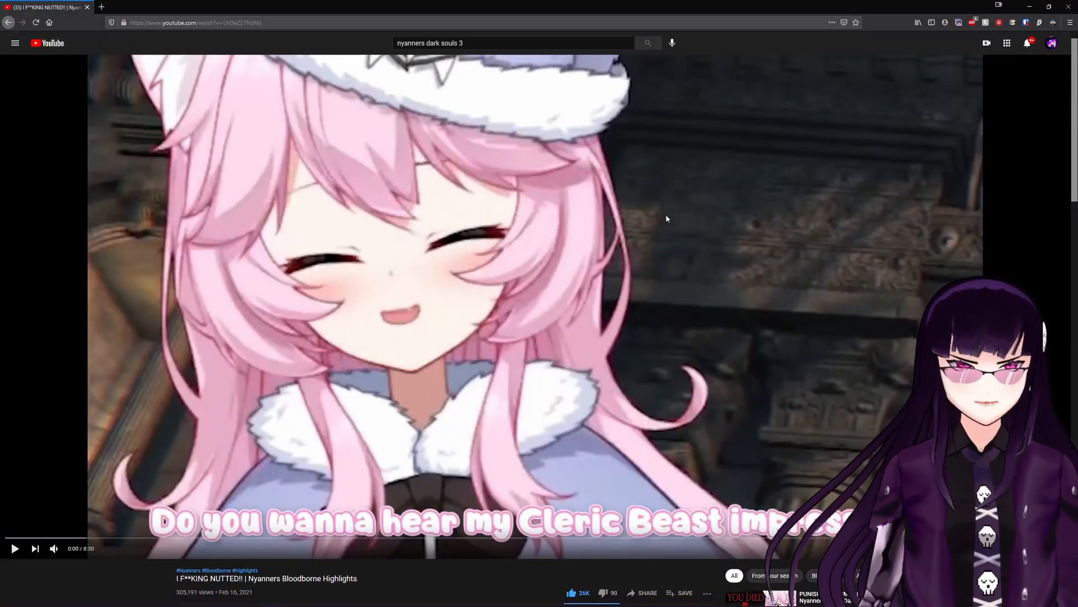
{"action": "double_click", "coordinate": [671, 192]}
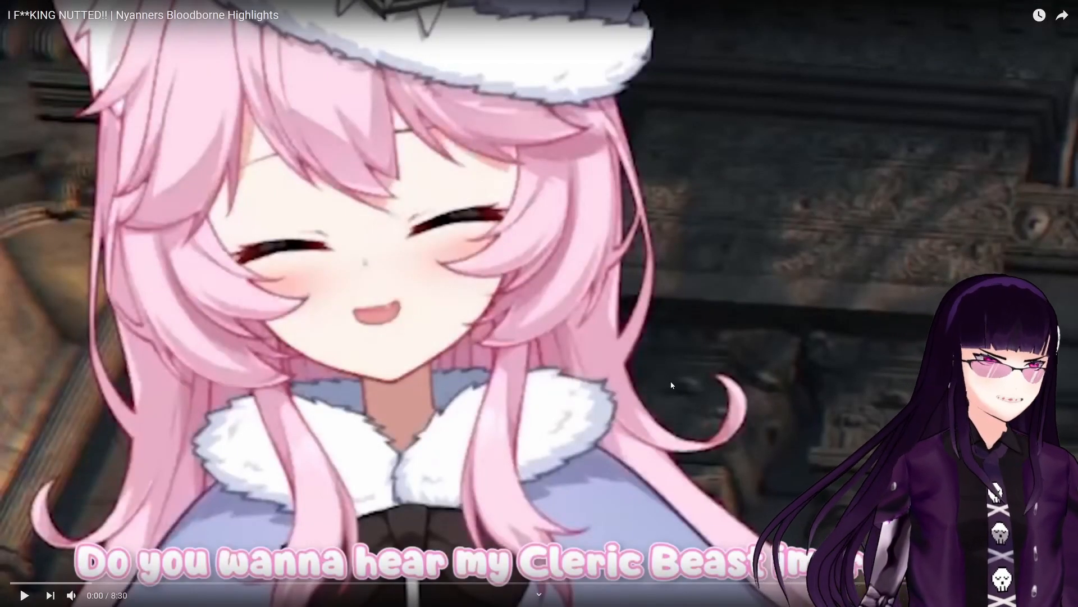
{"action": "left_click_drag", "start_coordinate": [709, 203], "coordinate": [907, 272]}
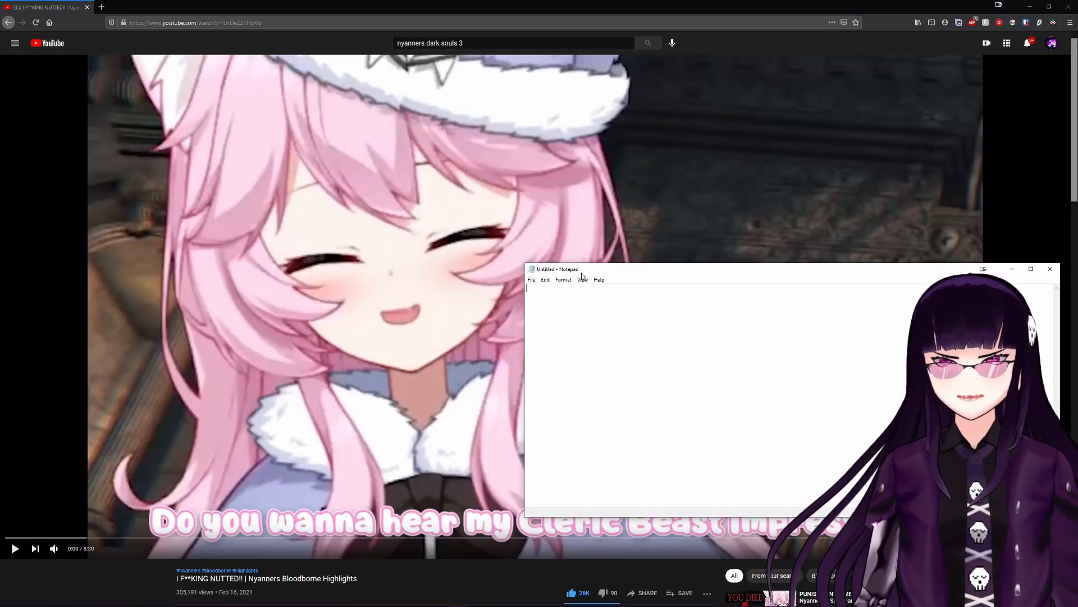
{"action": "left_click_drag", "start_coordinate": [582, 271], "coordinate": [578, 282]}
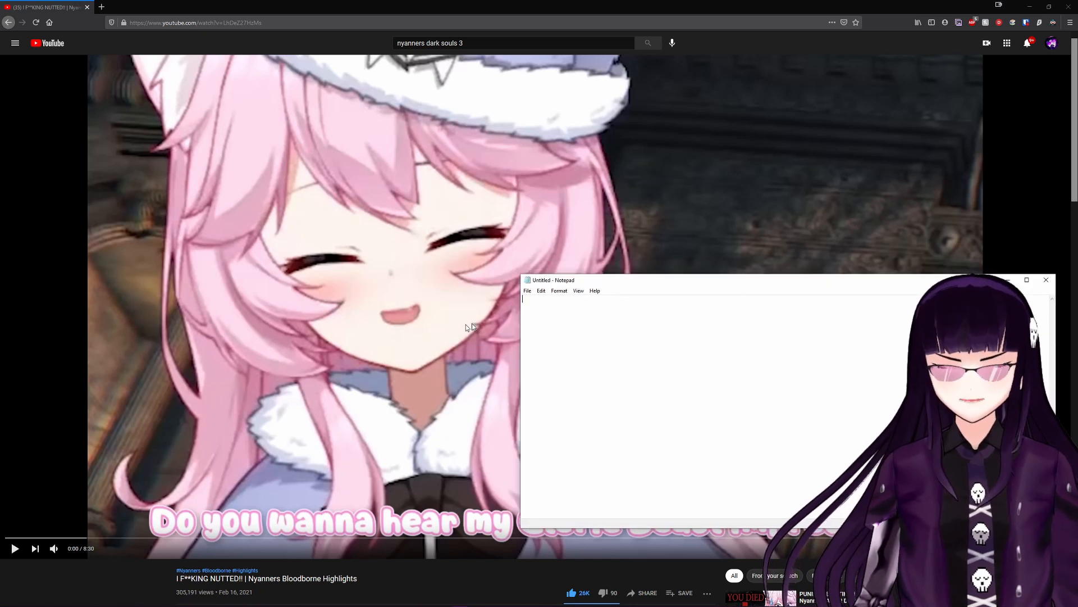
{"action": "left_click_drag", "start_coordinate": [520, 317], "coordinate": [771, 320]}
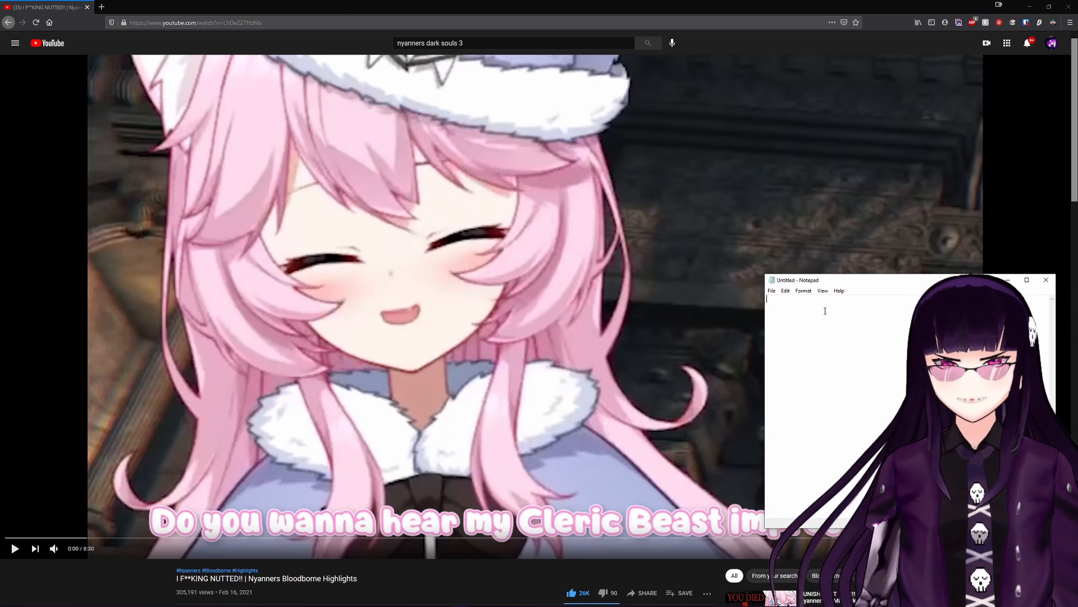
{"action": "left_click_drag", "start_coordinate": [858, 284], "coordinate": [852, 251]}
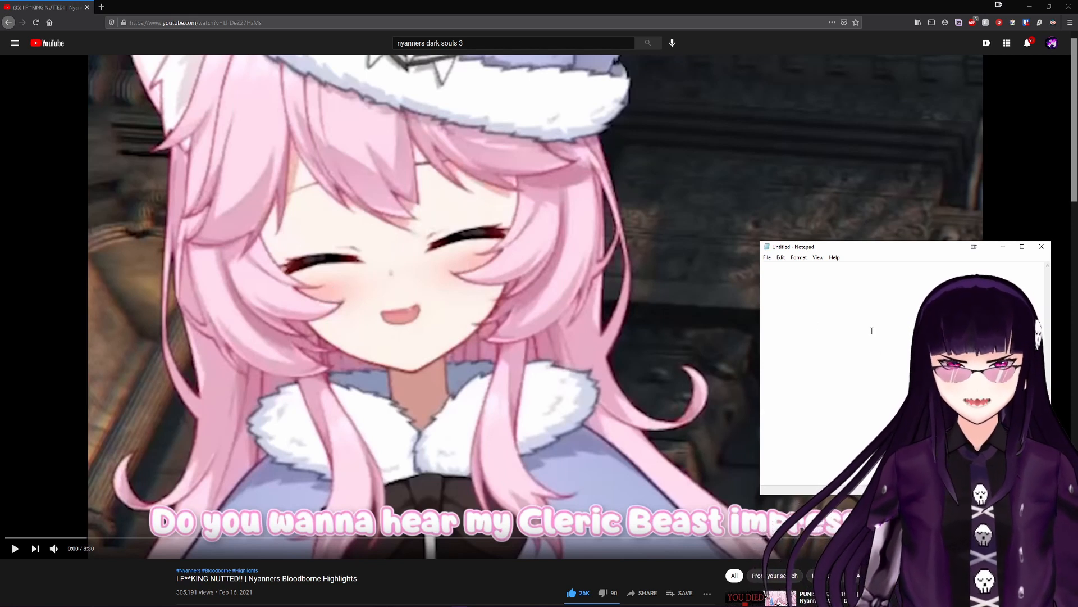
Step: Write "Zoom" and "Subtitles" in the blank note as separate entries with an empty line between them
{"action": "type", "text": "Zoo"}
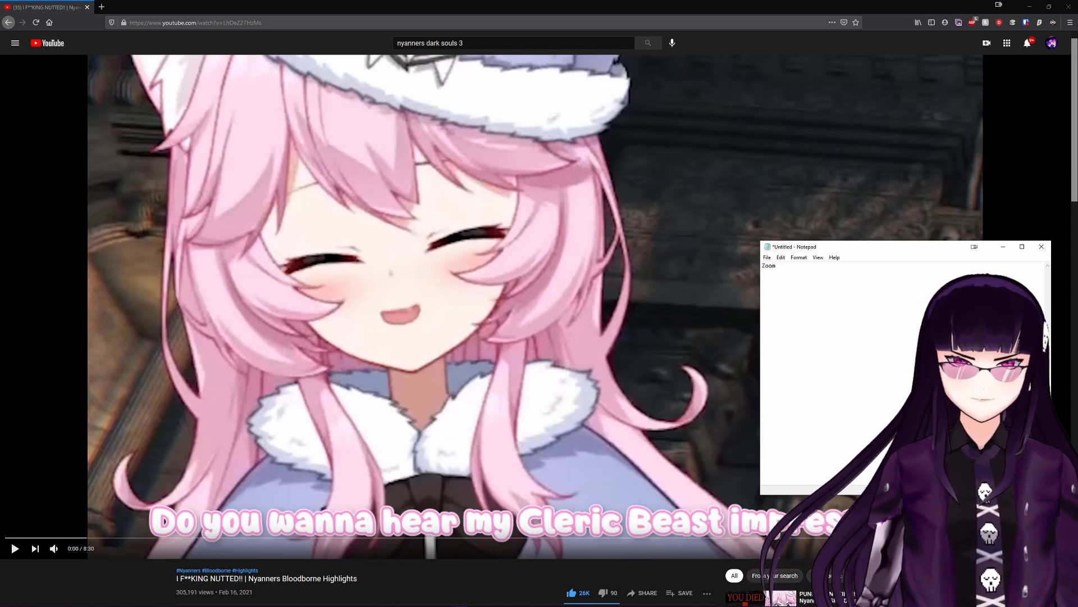
{"action": "type", "text": "m"}
{"action": "key", "text": "Return"}
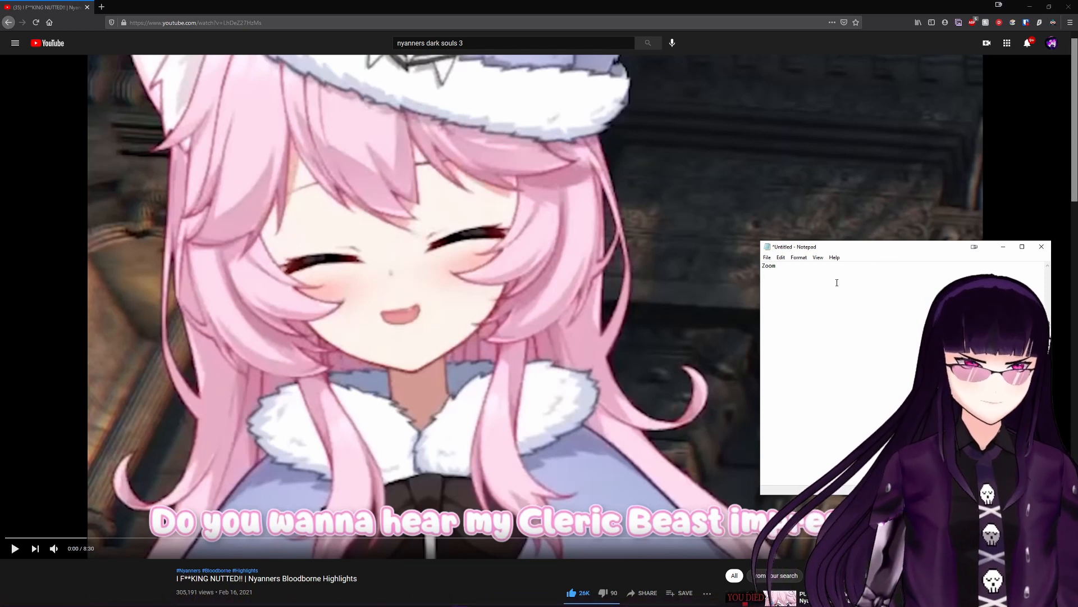
{"action": "type", "text": "Subtitles"}
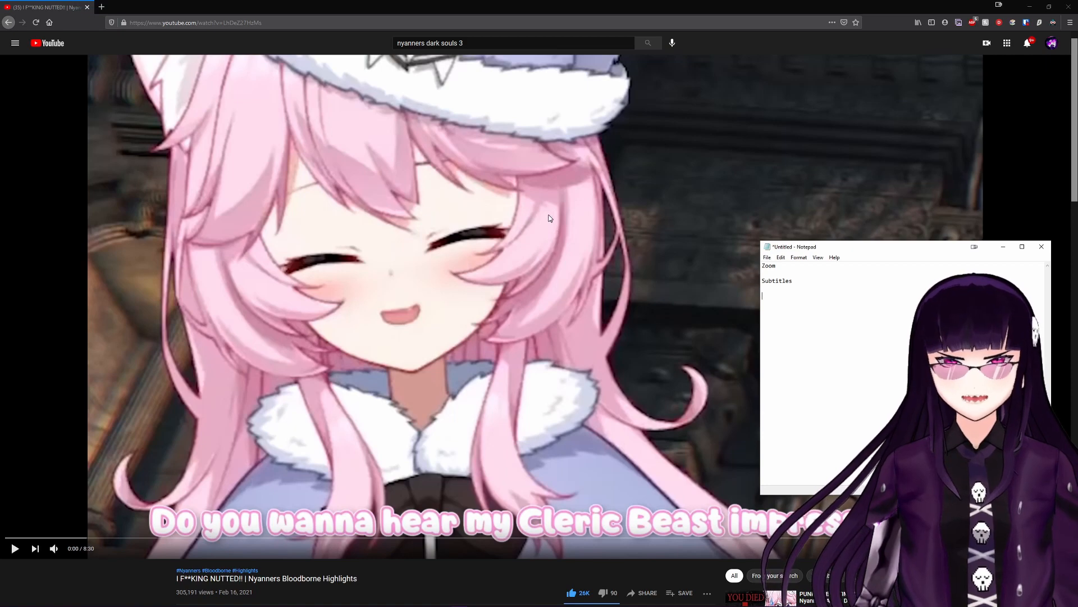
Step: Play the opening of the YouTube video full screen up to 0:08, and add "Fade In/Out" to the Notepad list
{"action": "double_click", "coordinate": [530, 297]}
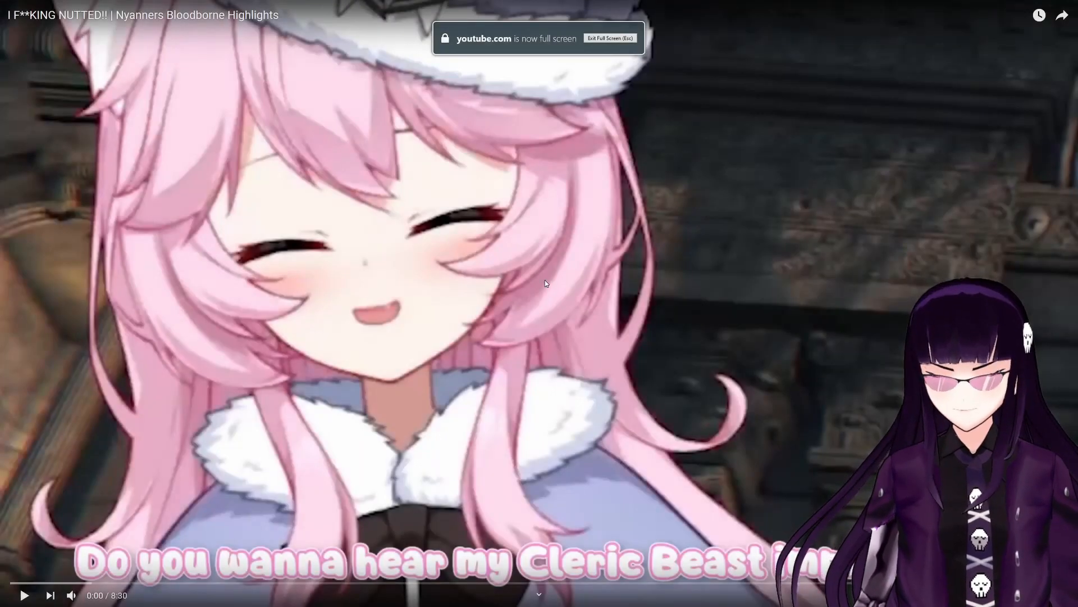
{"action": "left_click", "coordinate": [450, 272]}
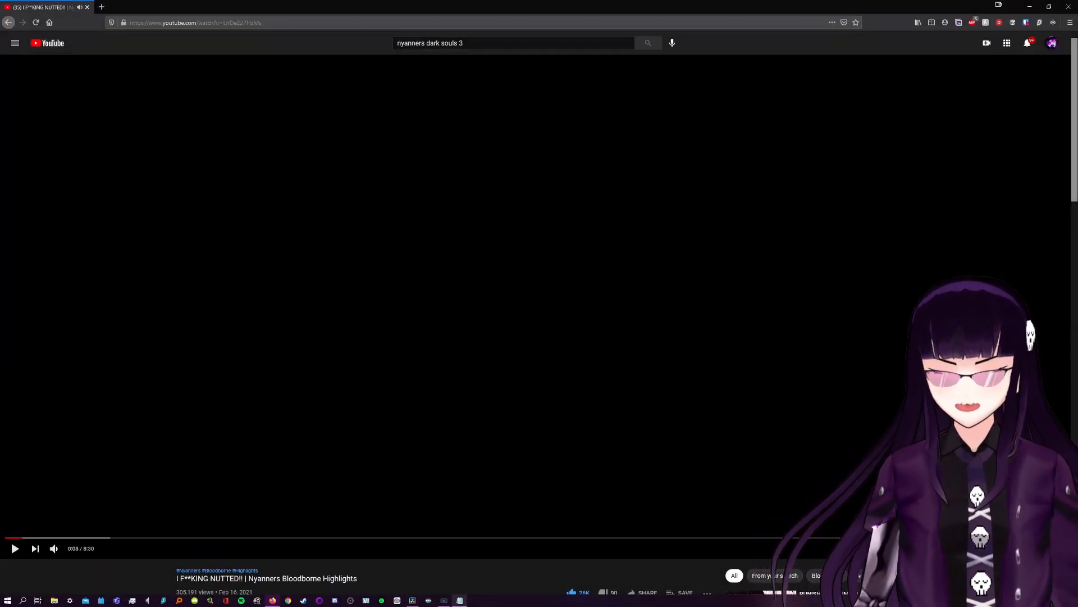
{"action": "left_click", "coordinate": [459, 600]}
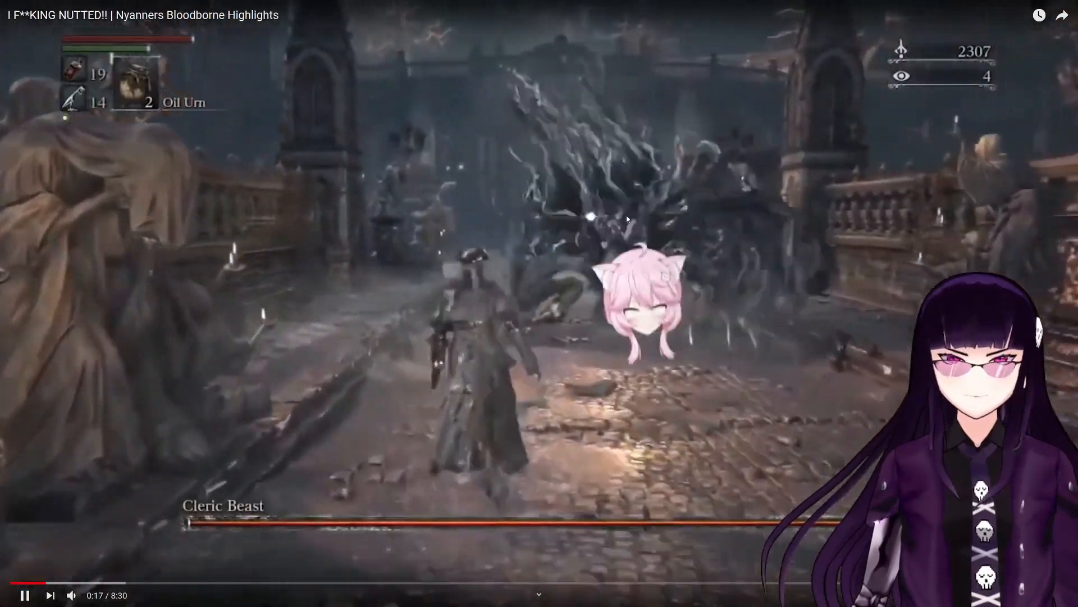
Step: Play the Cleric Beast scene in the video up to 0:22, and add "Keyframing" to the Notepad list
{"action": "left_click", "coordinate": [626, 214]}
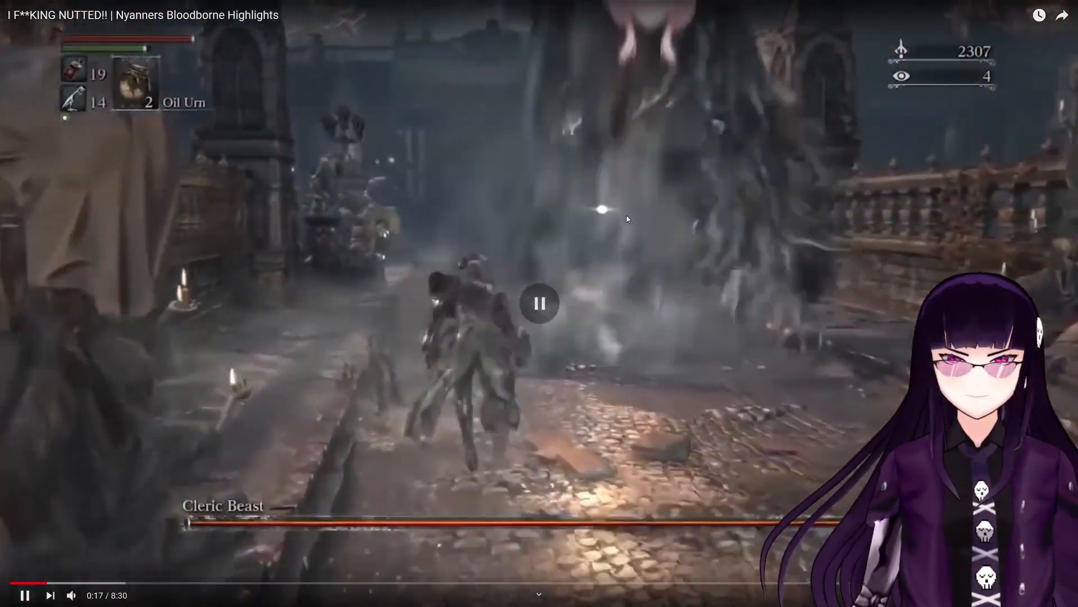
{"action": "left_click", "coordinate": [28, 596]}
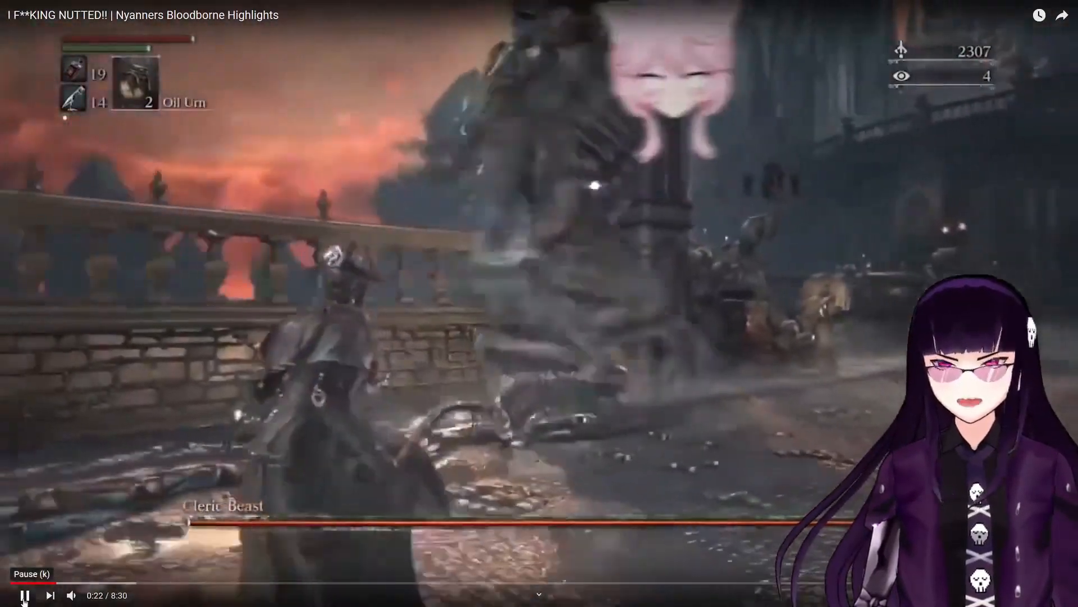
{"action": "left_click", "coordinate": [580, 198]}
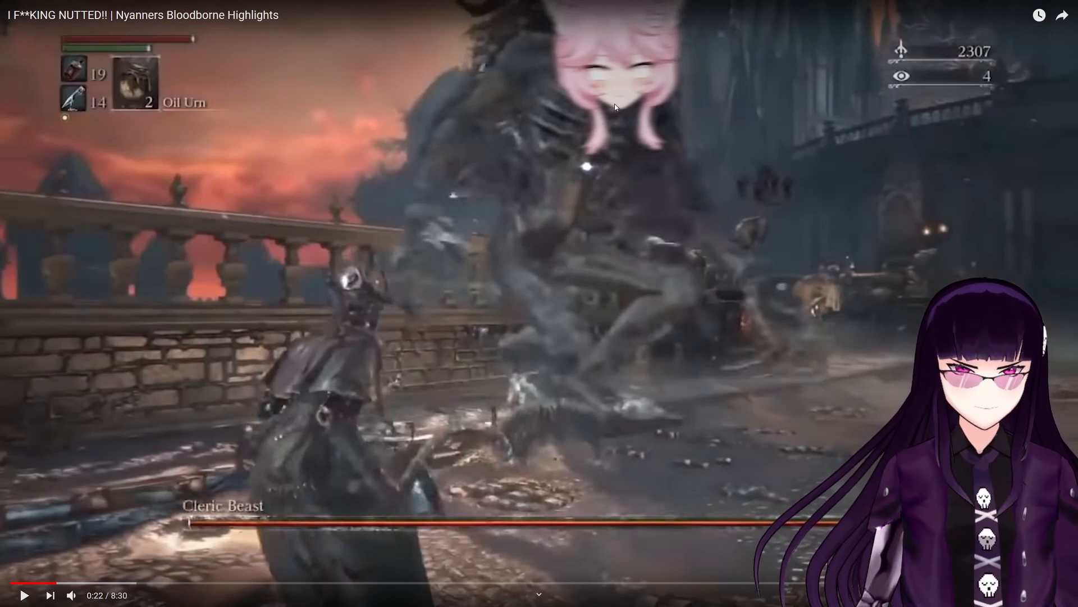
{"action": "left_click", "coordinate": [408, 341]}
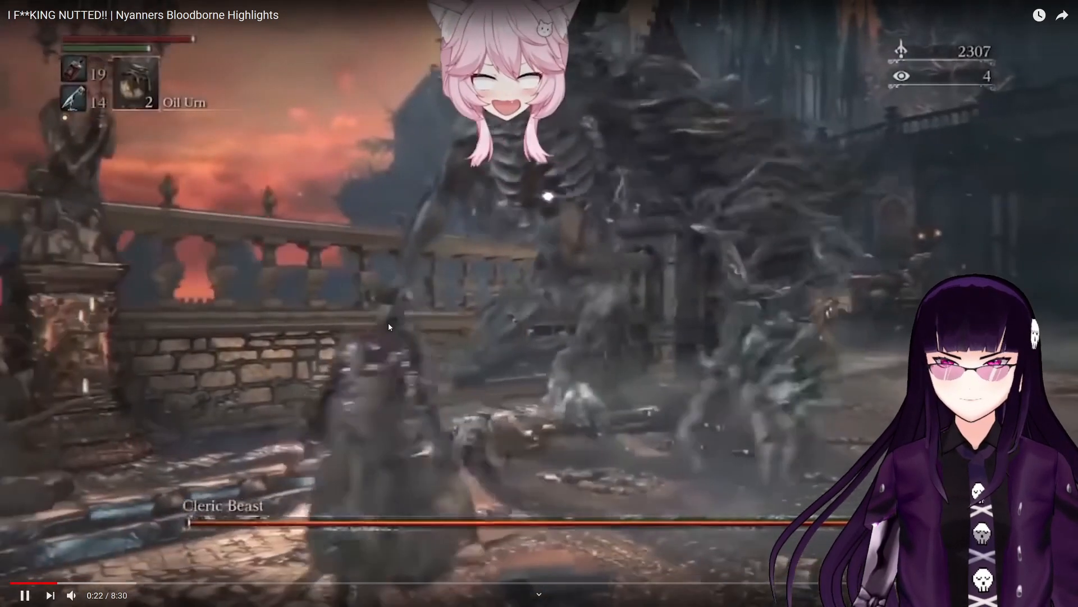
{"action": "left_click", "coordinate": [536, 308]}
{"action": "key", "text": "Escape"}
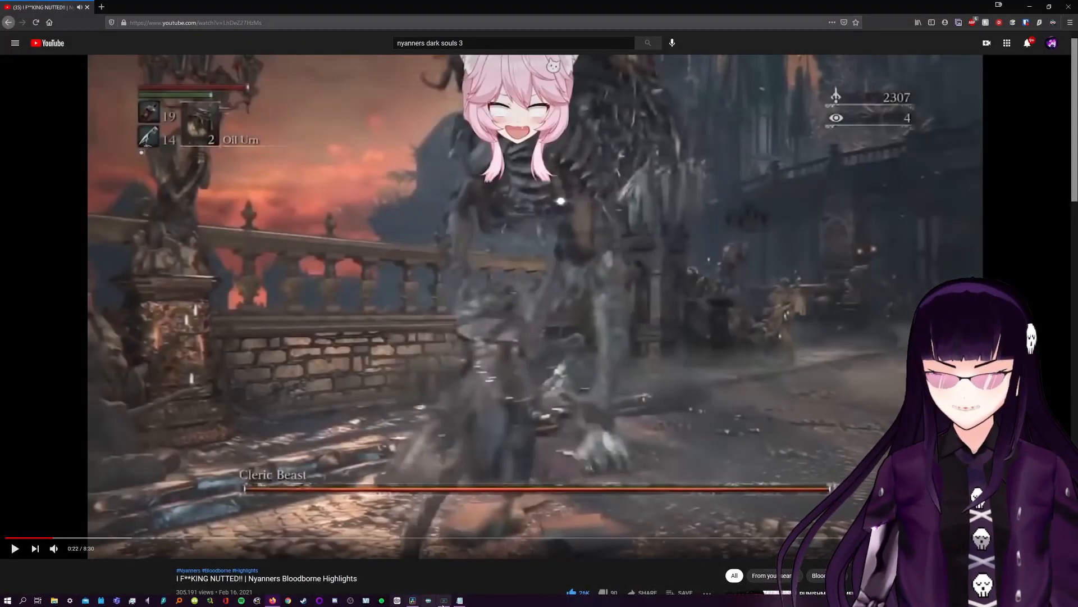
{"action": "left_click", "coordinate": [461, 600]}
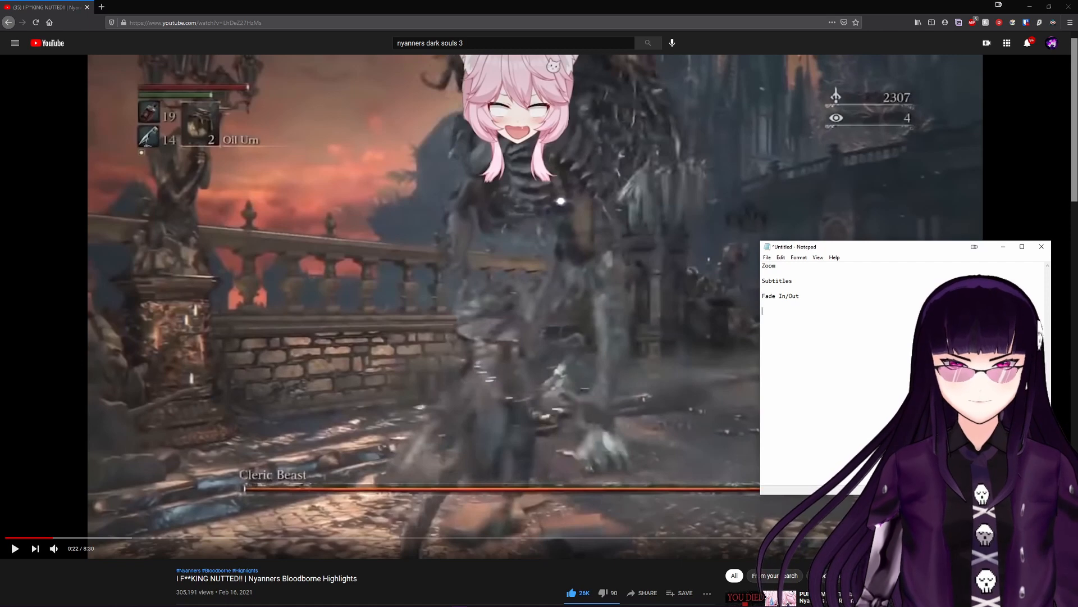
{"action": "type", "text": "yframing"}
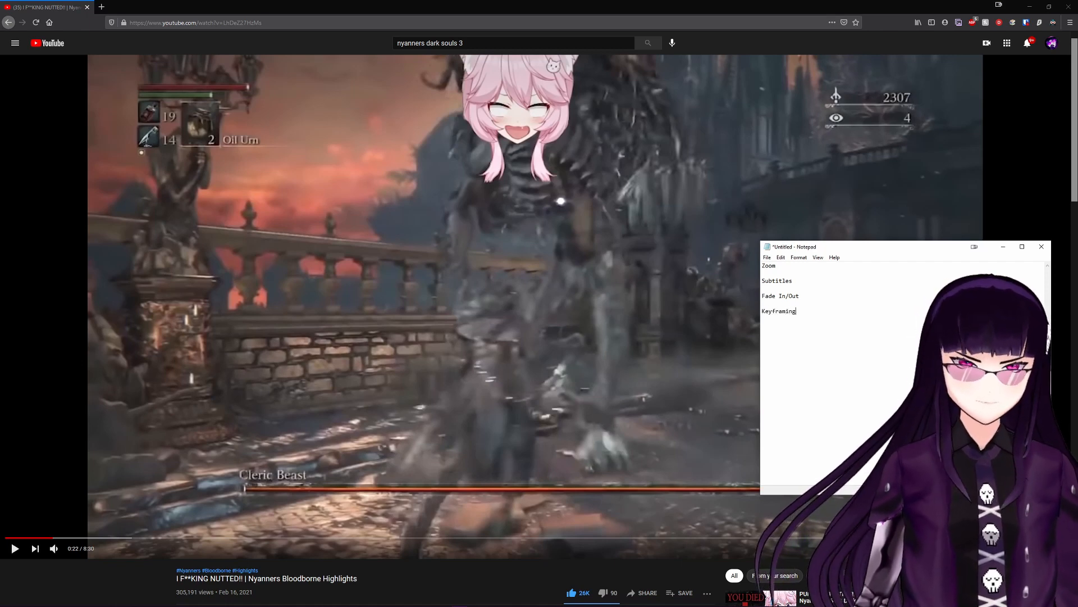
Step: Advance the video to the title screen at 0:28, and add "Title Card" to the Notepad list
{"action": "double_click", "coordinate": [536, 307]}
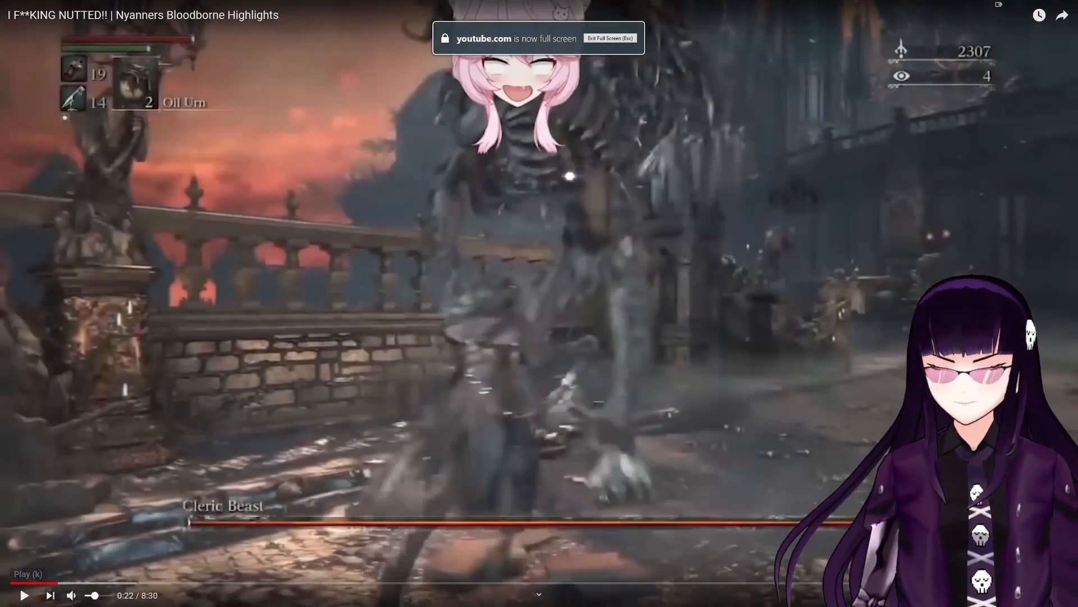
{"action": "left_click", "coordinate": [70, 582]}
{"action": "key", "text": "Escape"}
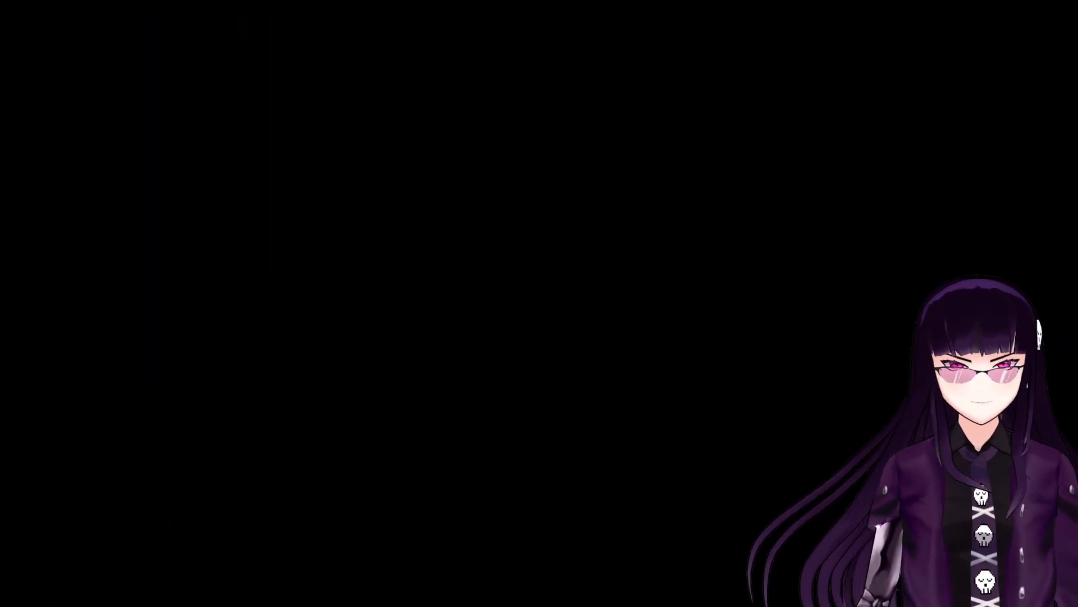
{"action": "left_click", "coordinate": [460, 598]}
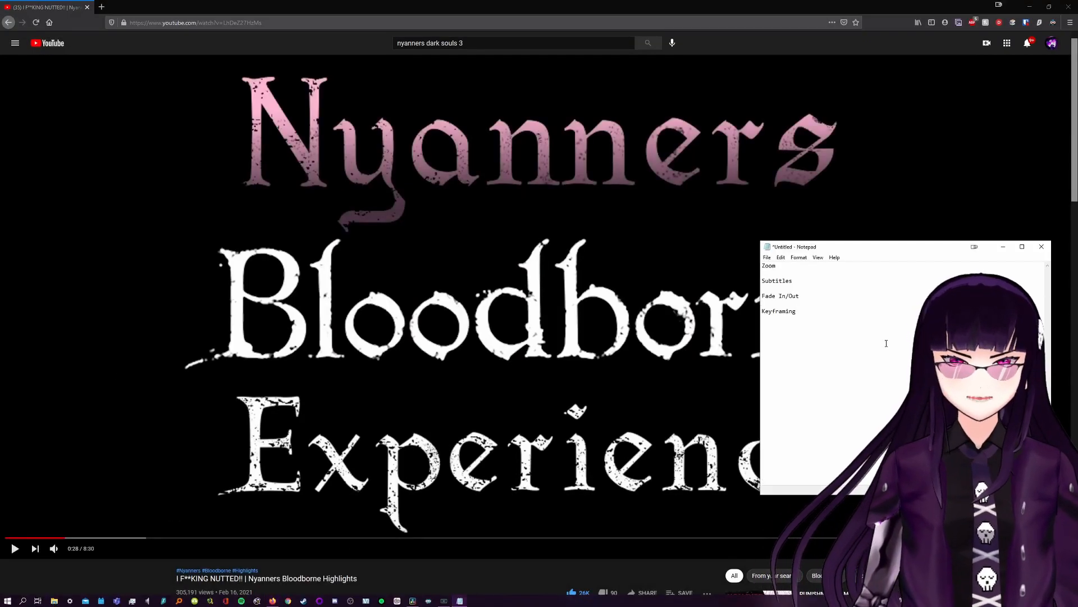
{"action": "type", "text": "Title Card"}
Step: Skip through the video full screen to the face comparison at 0:48, and add "Masking" to the Notepad list
{"action": "double_click", "coordinate": [210, 219]}
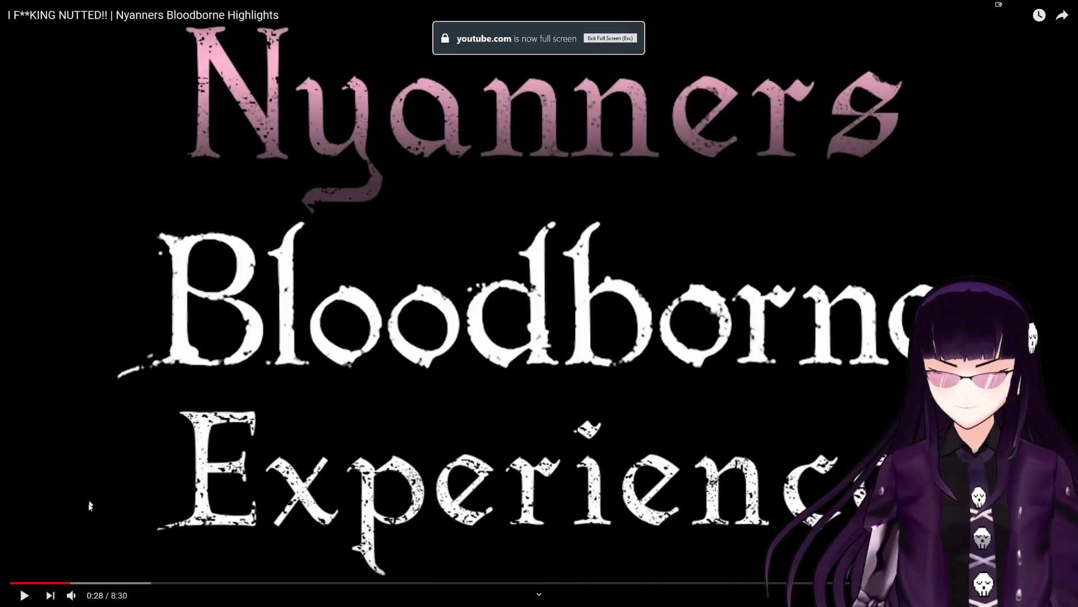
{"action": "left_click", "coordinate": [78, 583]}
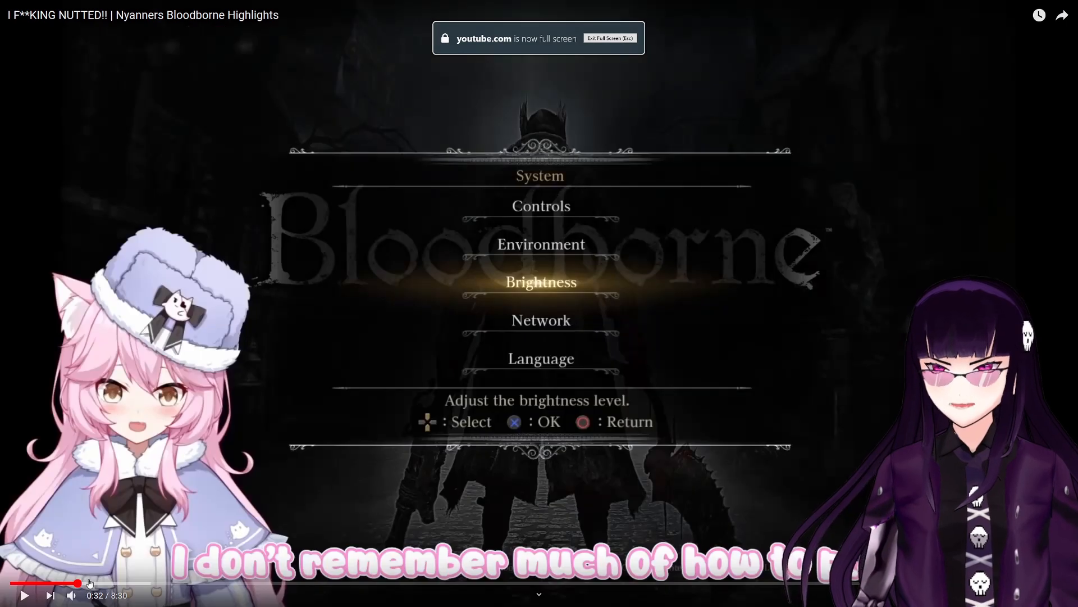
{"action": "left_click", "coordinate": [218, 398]}
{"action": "left_click", "coordinate": [218, 397]}
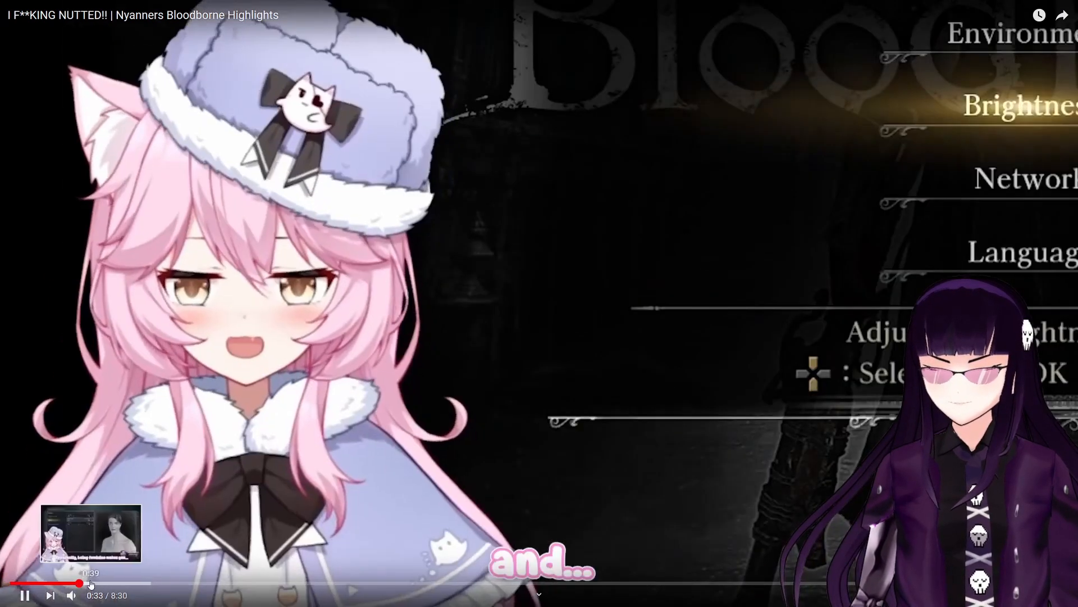
{"action": "left_click", "coordinate": [120, 583]}
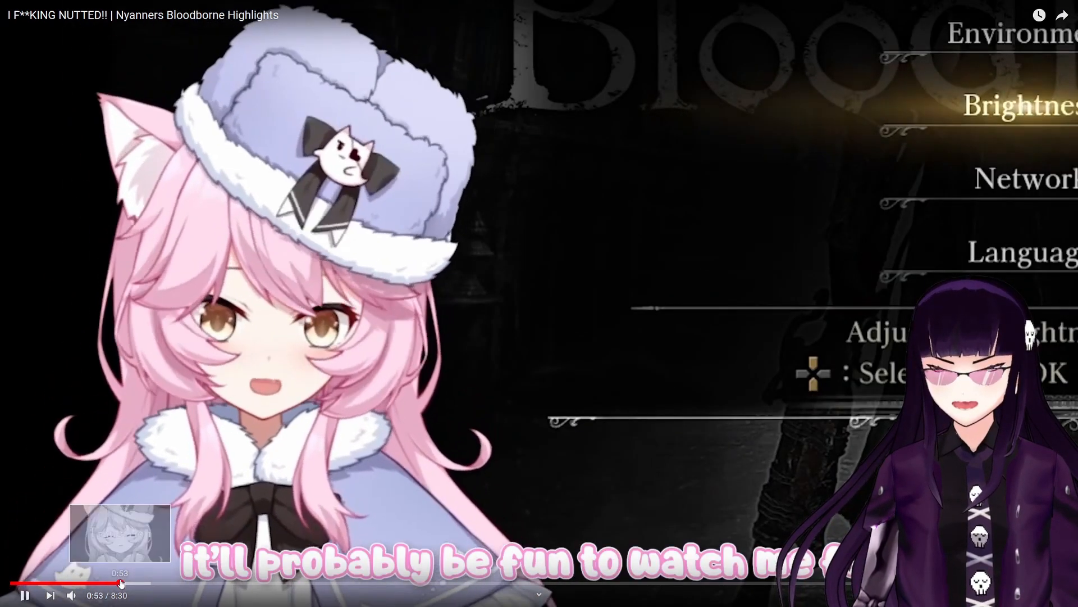
{"action": "left_click", "coordinate": [494, 359]}
{"action": "left_click", "coordinate": [111, 583]}
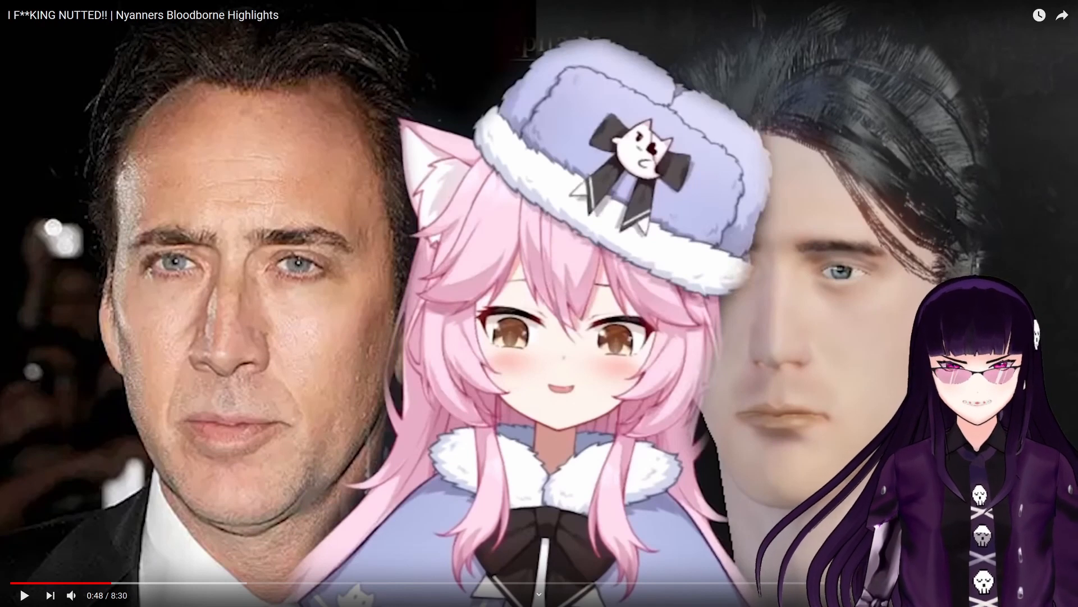
{"action": "key", "text": "Escape"}
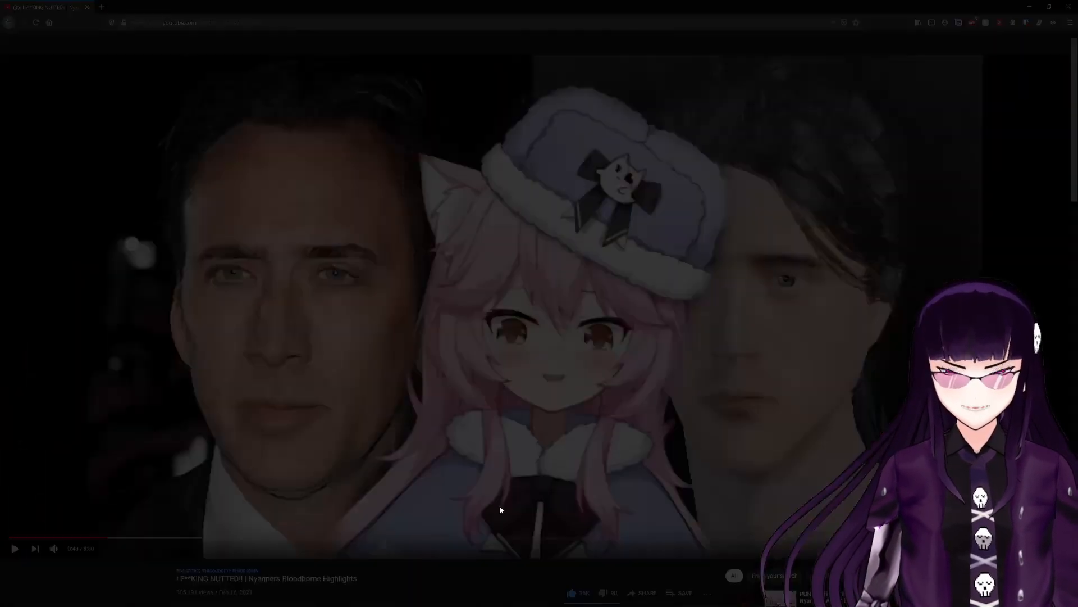
{"action": "left_click", "coordinate": [460, 600]}
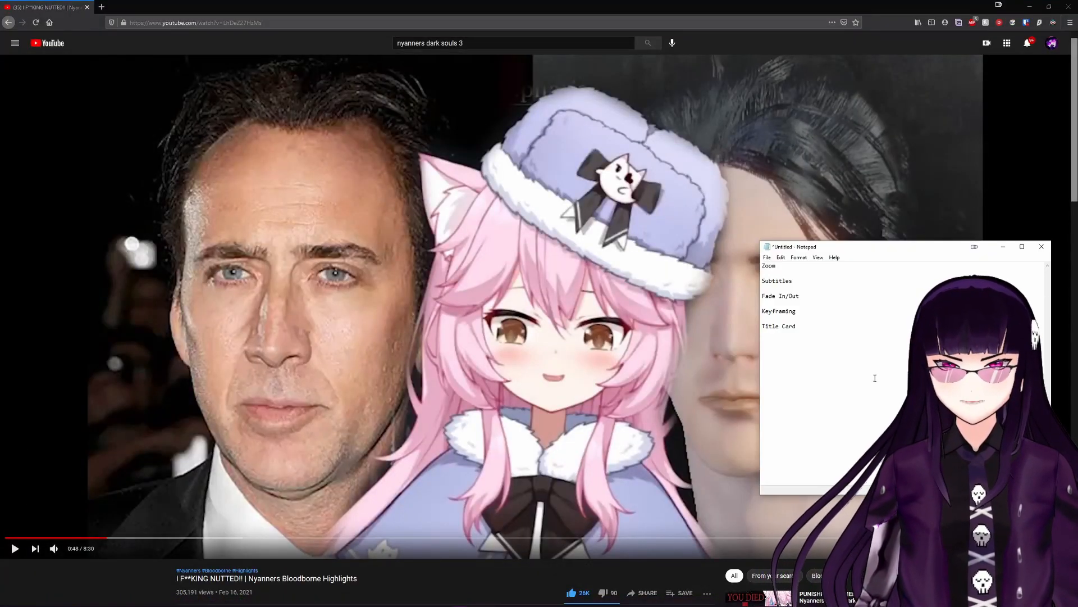
{"action": "type", "text": "Masking"}
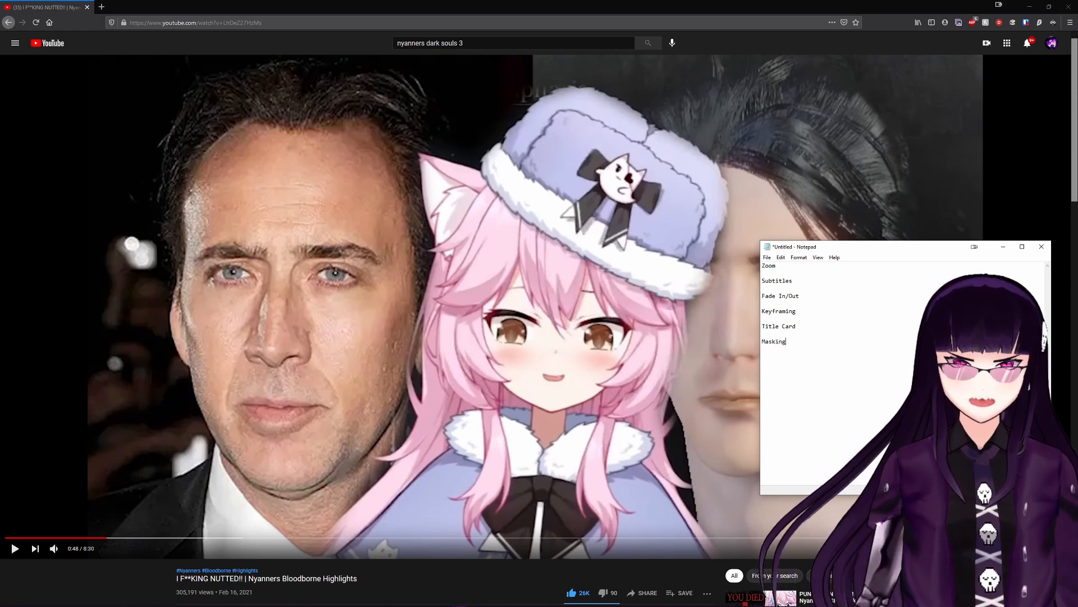
Step: Advance the video full screen to the "Transition" shot at 0:56, and add "Text" and "Black and White" to the Notepad list
{"action": "double_click", "coordinate": [483, 293]}
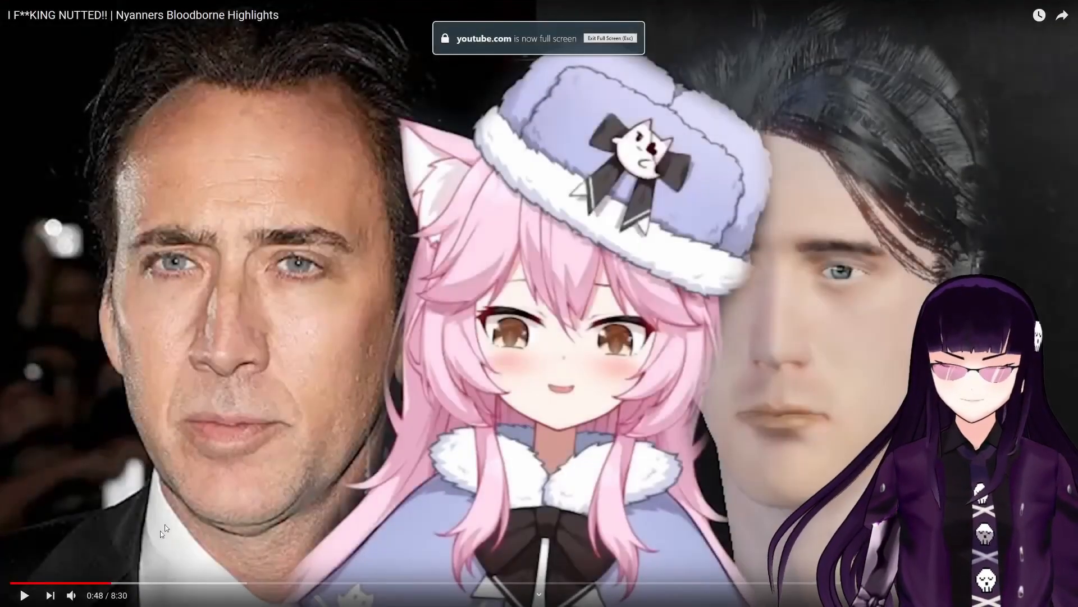
{"action": "left_click_drag", "start_coordinate": [124, 585], "coordinate": [127, 584]}
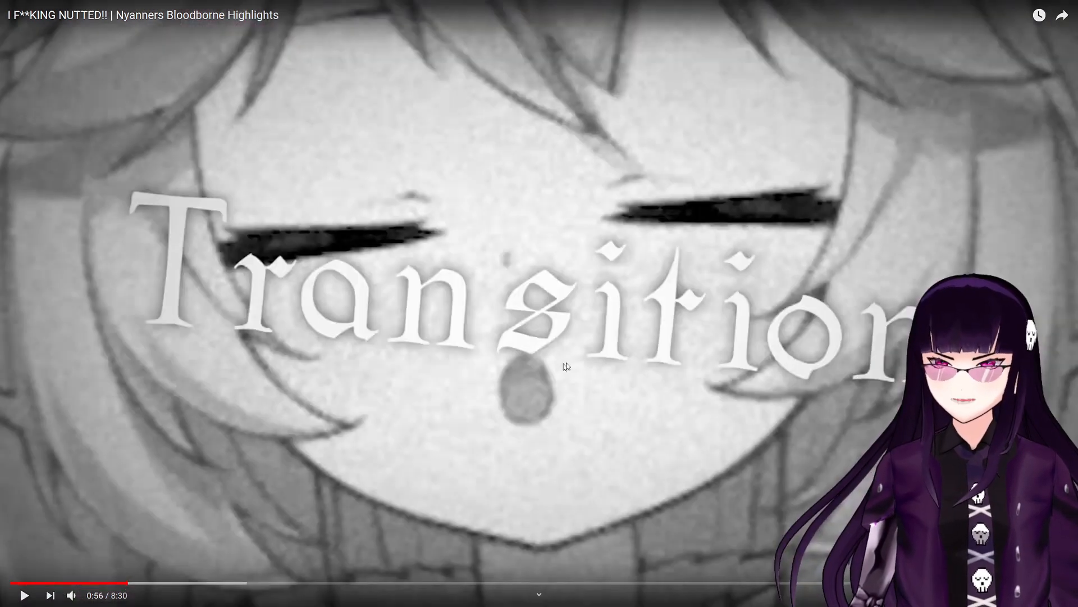
{"action": "double_click", "coordinate": [625, 338]}
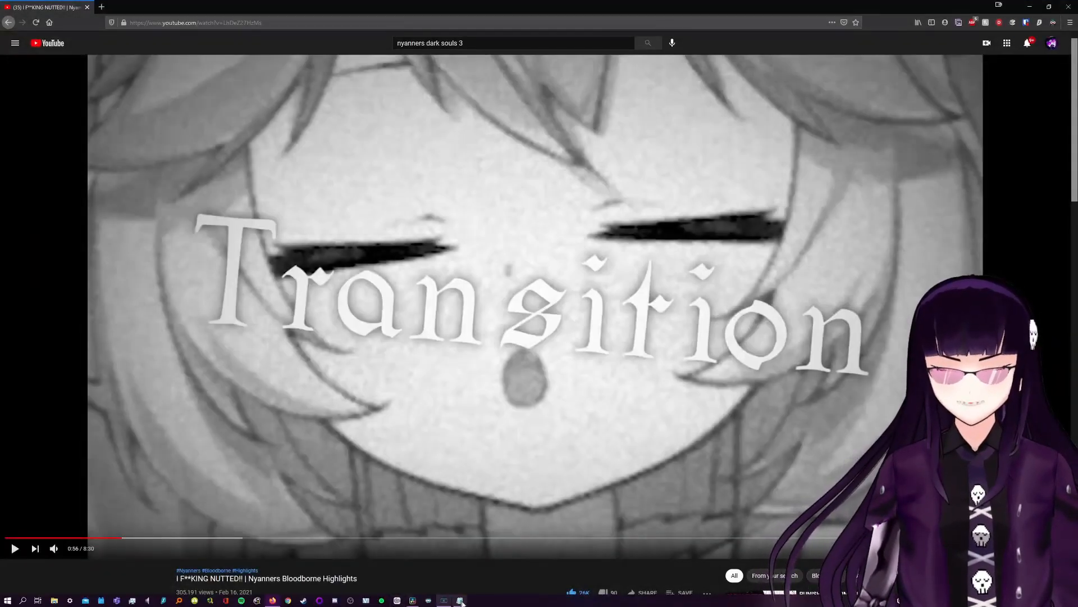
{"action": "left_click", "coordinate": [446, 604]}
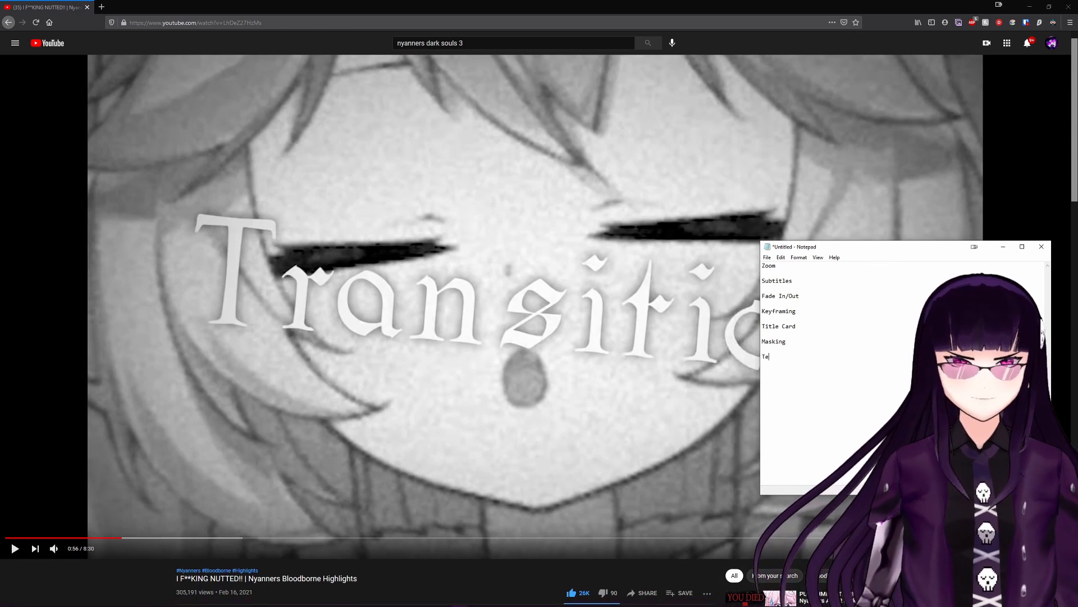
{"action": "type", "text": "Black and White"}
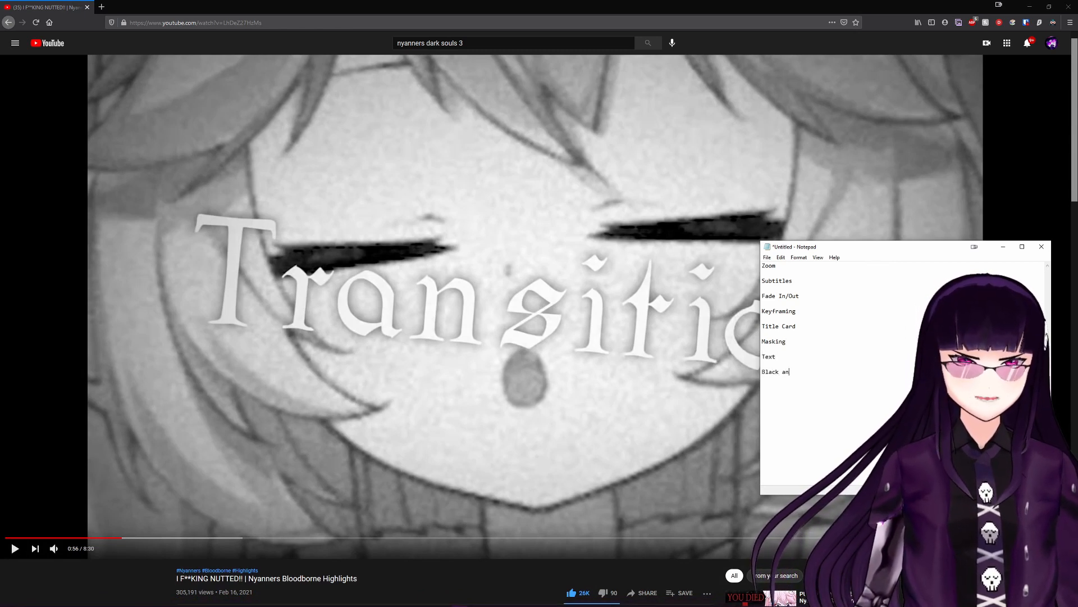
Step: Skip through the video full screen to the guitarist cutout at 6:01, and add "Transparent Image" to the Notepad list
{"action": "double_click", "coordinate": [657, 284]}
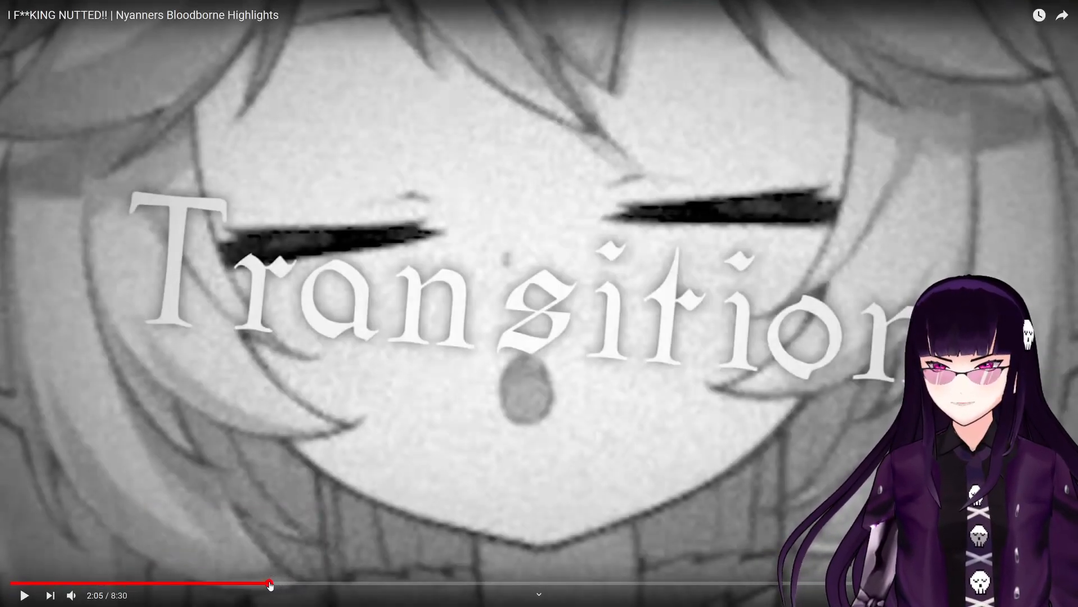
{"action": "left_click", "coordinate": [270, 584]}
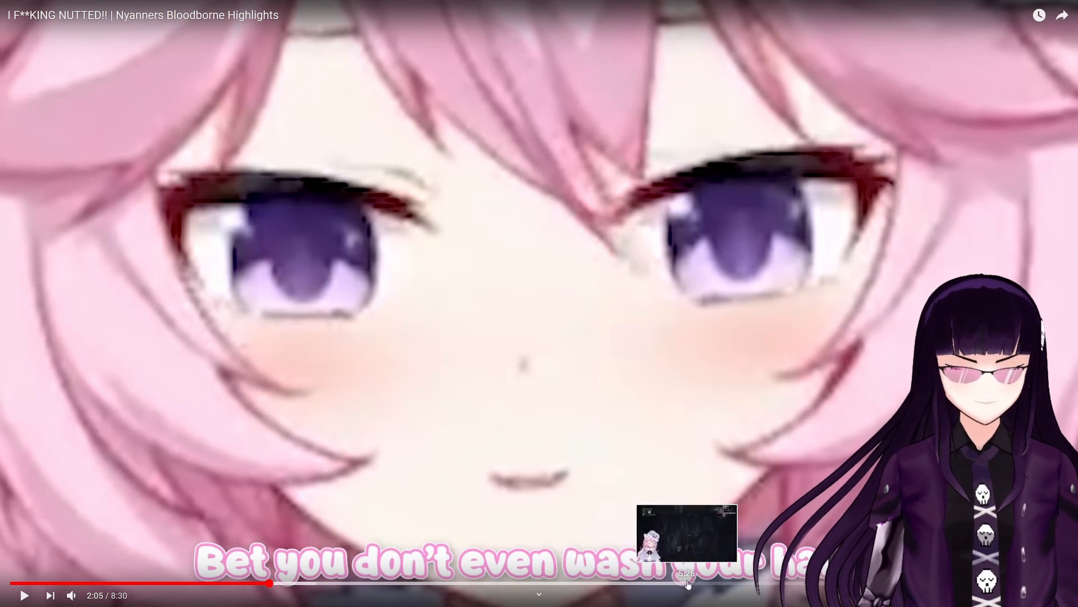
{"action": "left_click", "coordinate": [762, 583]}
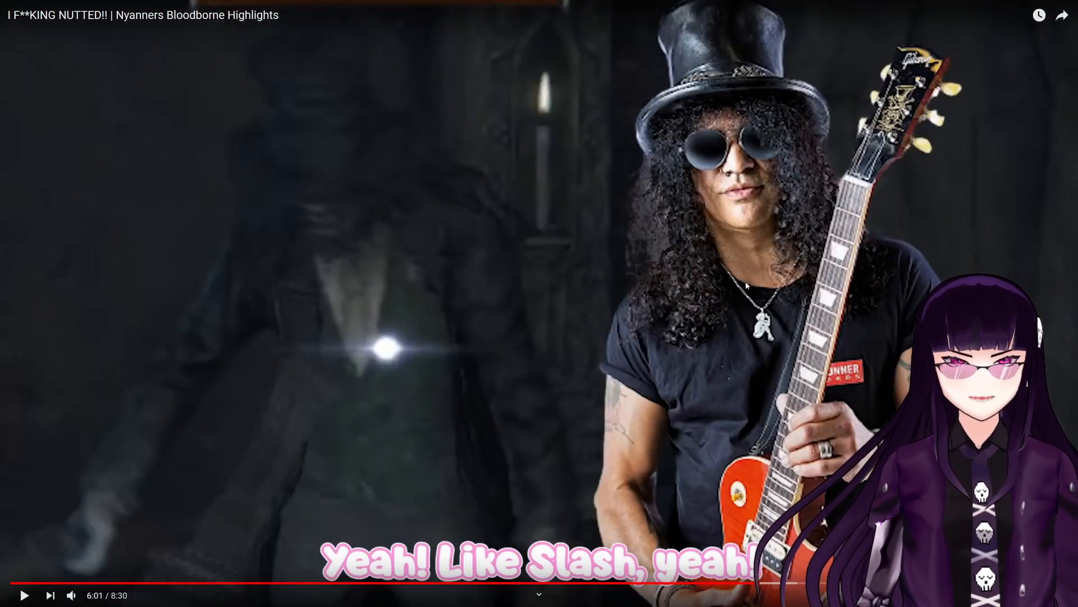
{"action": "key", "text": "Escape"}
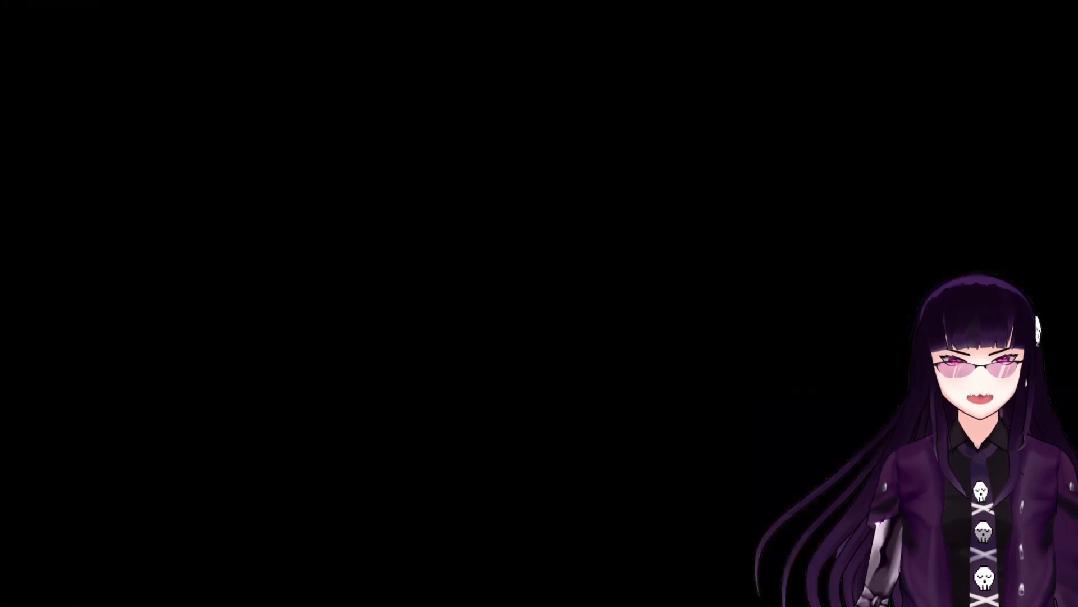
{"action": "left_click", "coordinate": [460, 596]}
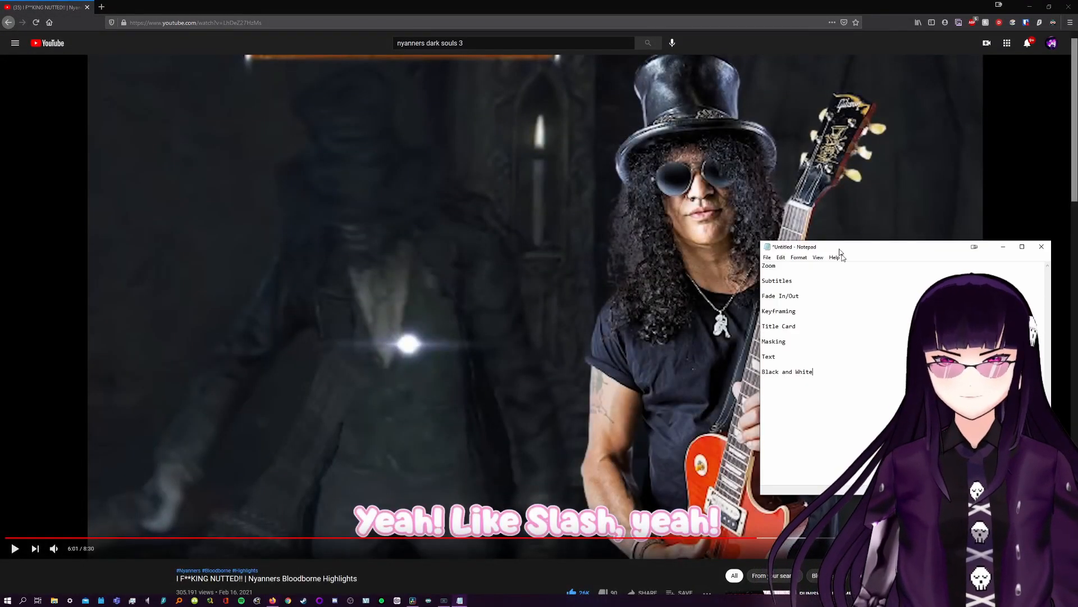
{"action": "key", "text": "Return"}
{"action": "type", "text": "Transparent "}
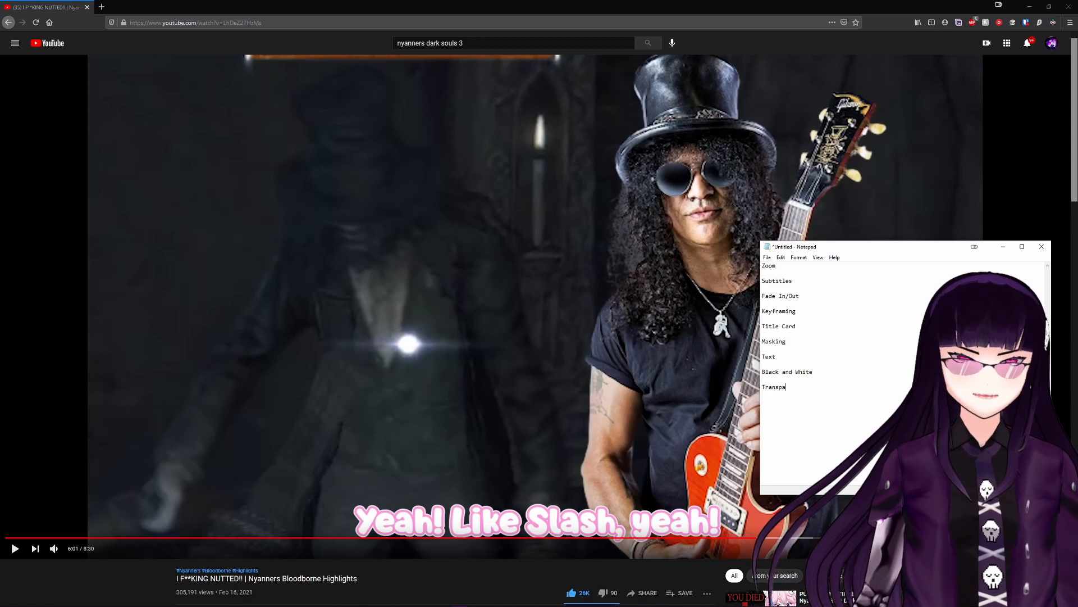
{"action": "type", "text": "Background"}
Step: Skip through the video's closing minutes full screen to the Father Gascoigne fight at 8:13, and add "Blur Camera" to the Notepad list
{"action": "left_click", "coordinate": [560, 392]}
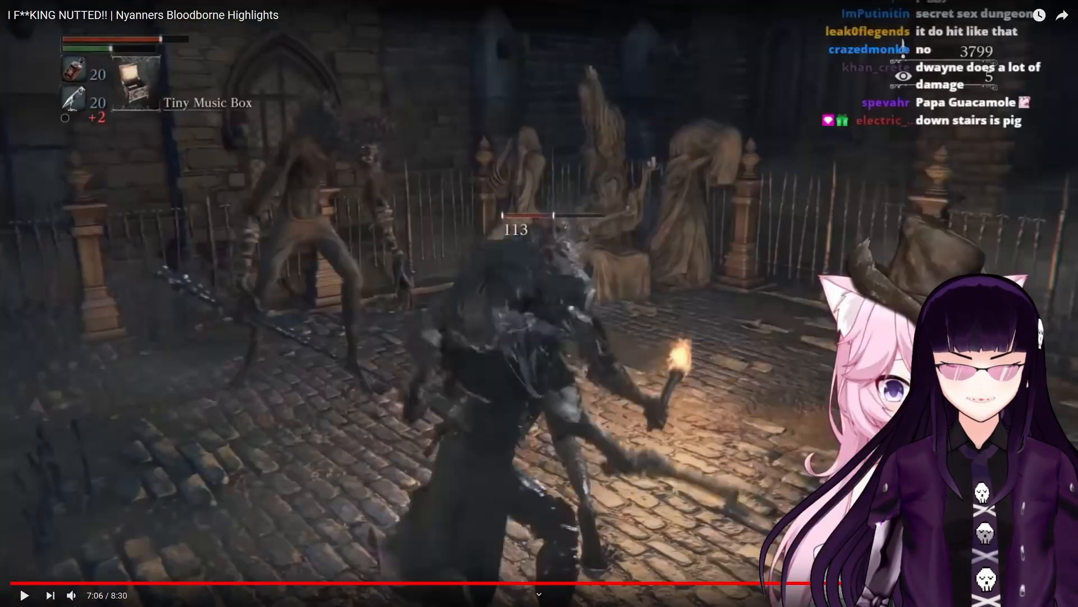
{"action": "left_click", "coordinate": [921, 583]}
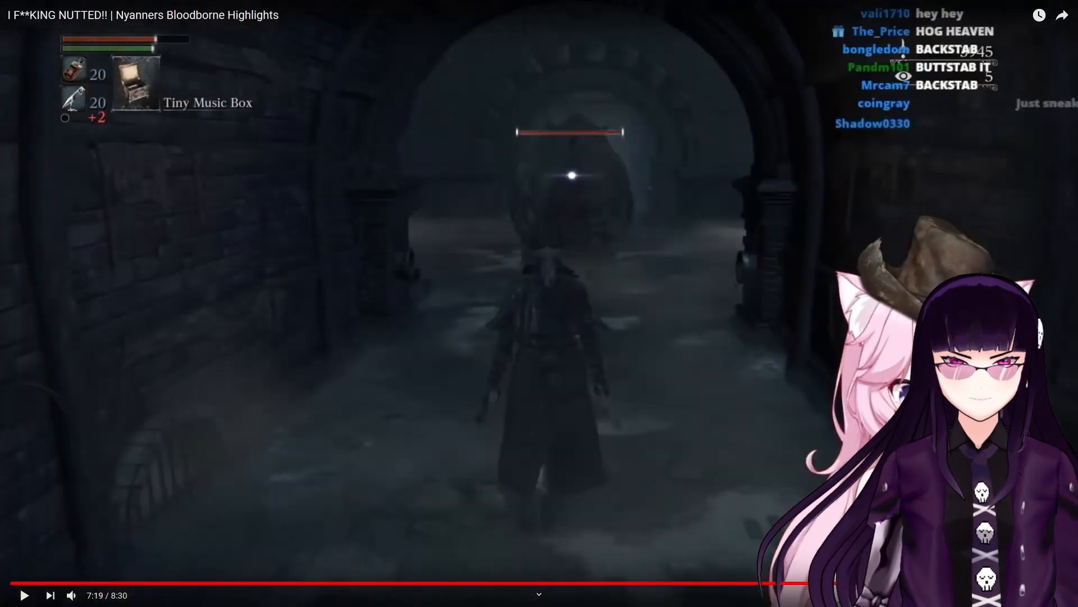
{"action": "left_click", "coordinate": [952, 583]}
{"action": "left_click", "coordinate": [971, 582]}
{"action": "left_click", "coordinate": [987, 583]}
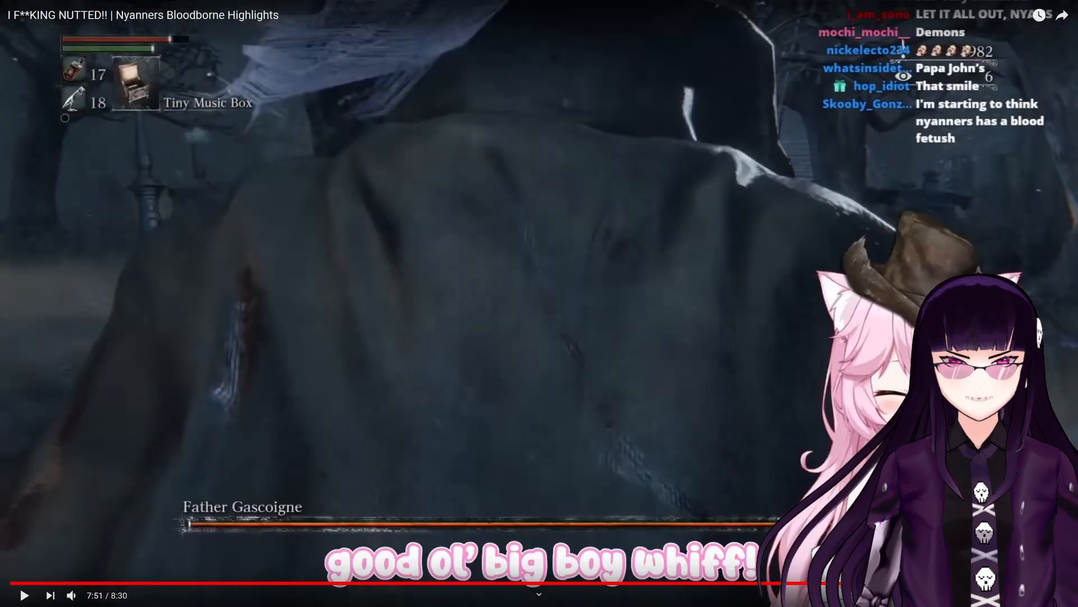
{"action": "left_click", "coordinate": [1000, 583]}
{"action": "left_click", "coordinate": [1008, 582]}
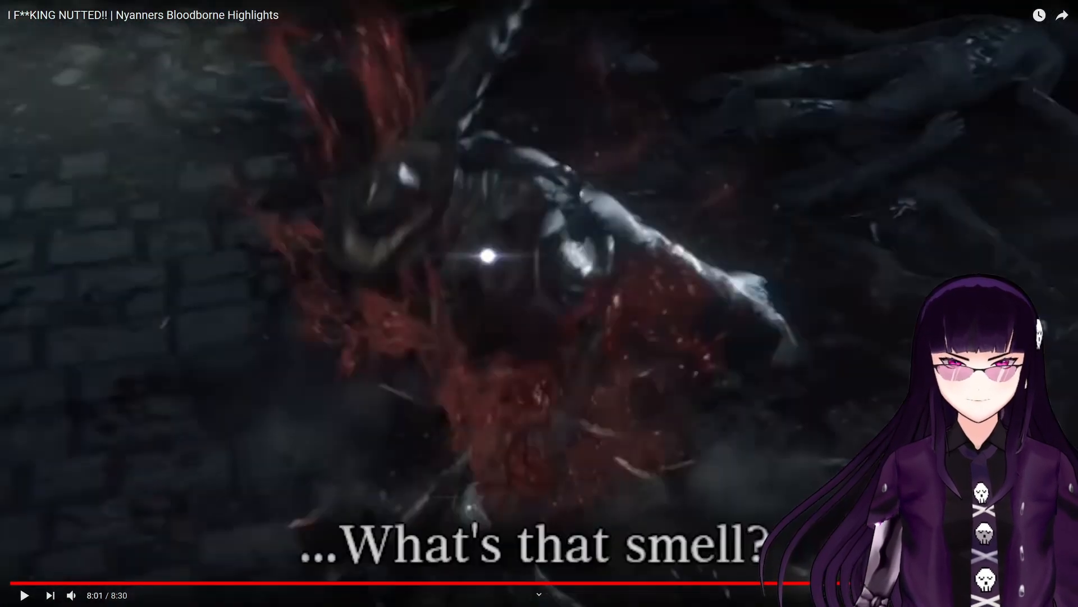
{"action": "left_click", "coordinate": [1023, 583]}
{"action": "left_click", "coordinate": [1033, 583]}
{"action": "double_click", "coordinate": [469, 319]}
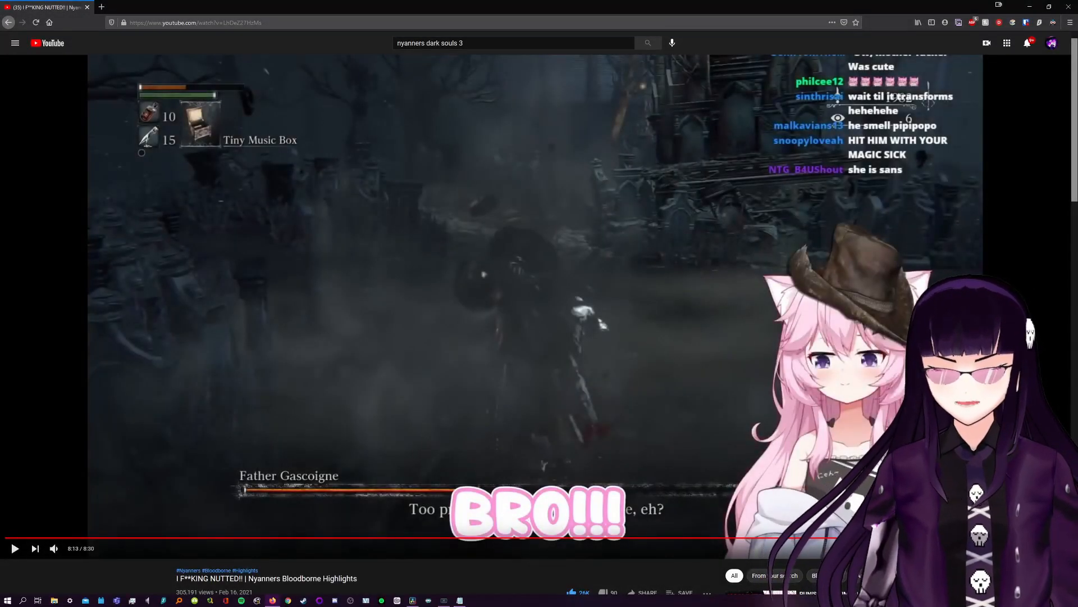
{"action": "left_click", "coordinate": [460, 600]}
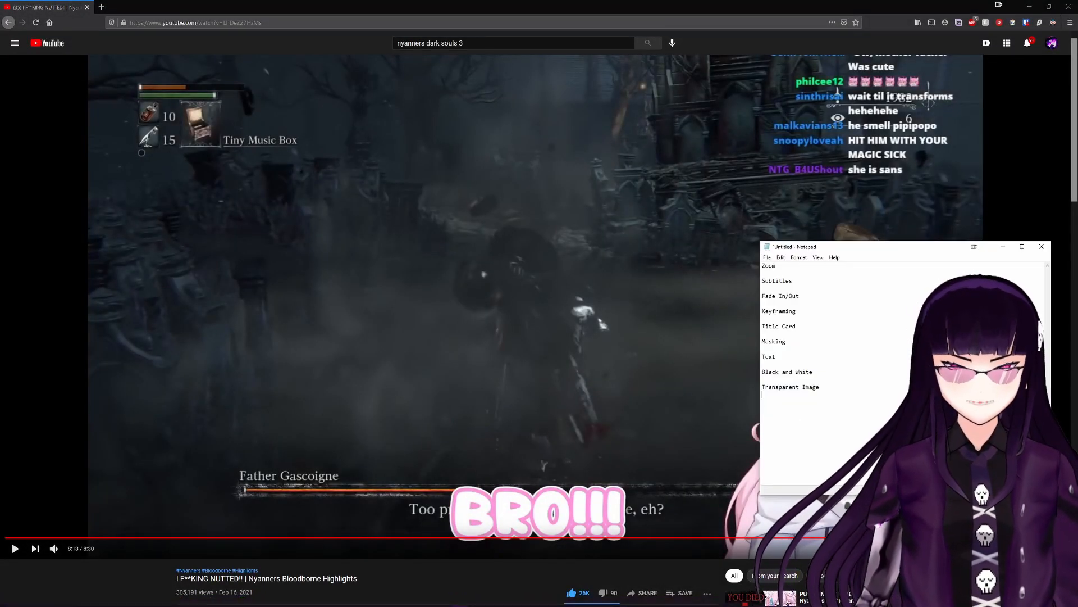
{"action": "type", "text": "Blur Camera"}
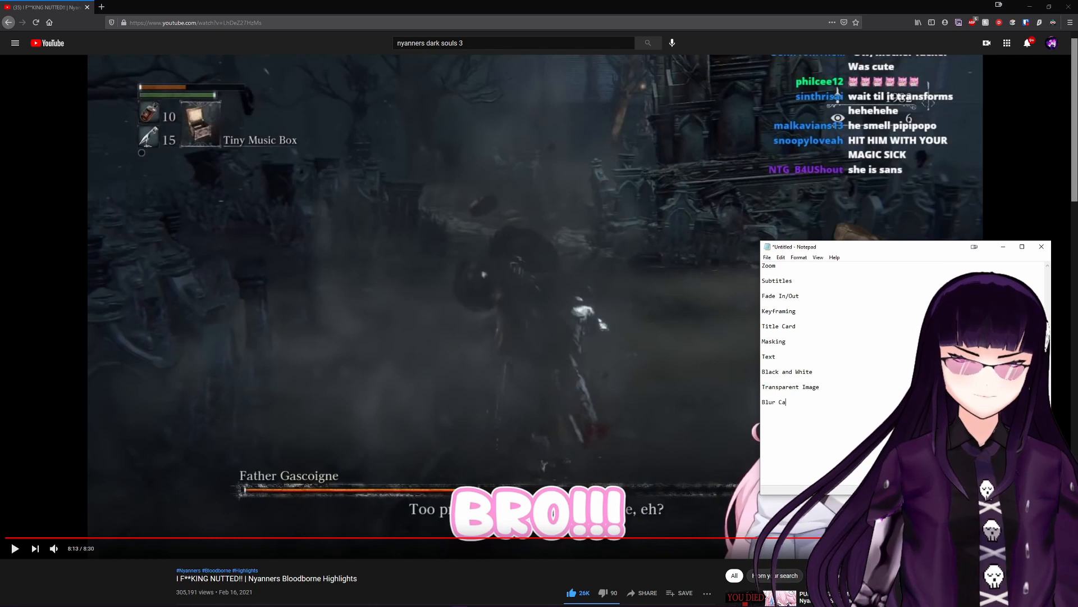
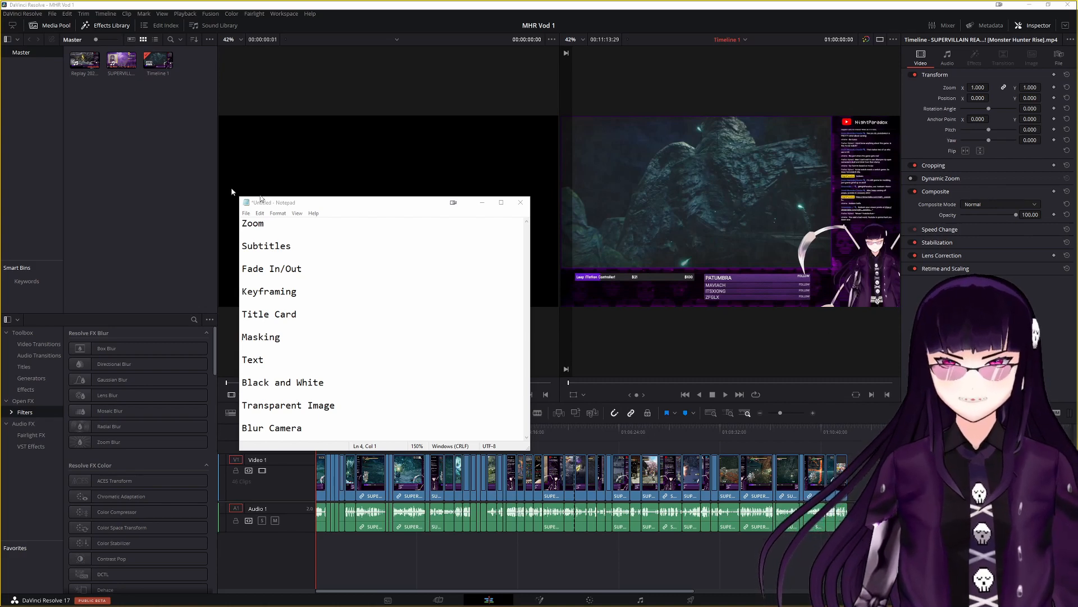
Step: Minimize the Notepad list in front of DaVinci Resolve, and preview the timeline's opening seconds, returning the playhead to 01:00:00:00
{"action": "left_click", "coordinate": [332, 225]}
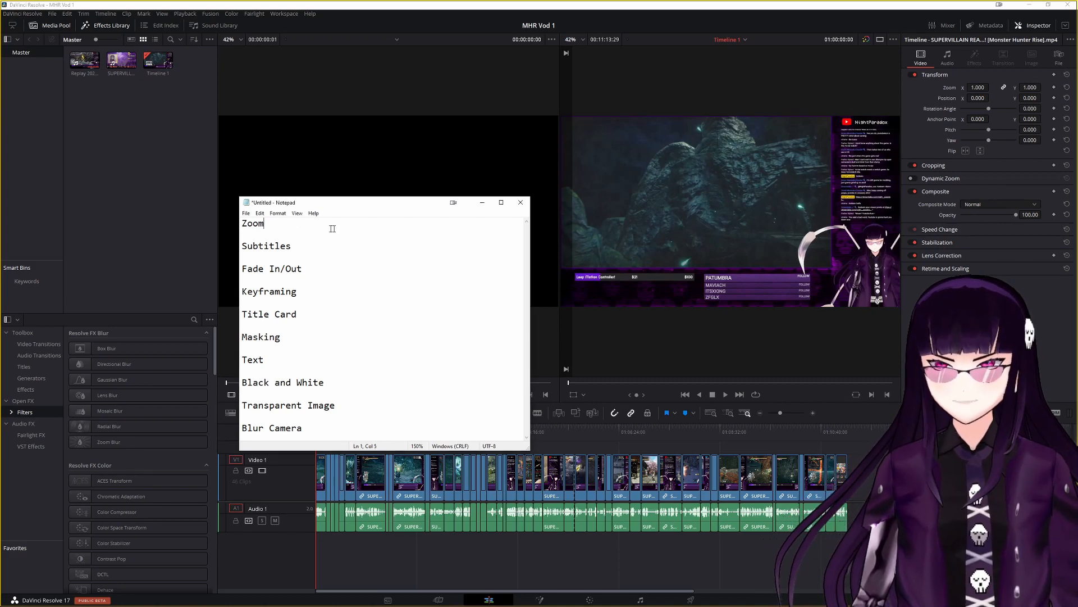
{"action": "left_click", "coordinate": [482, 203]}
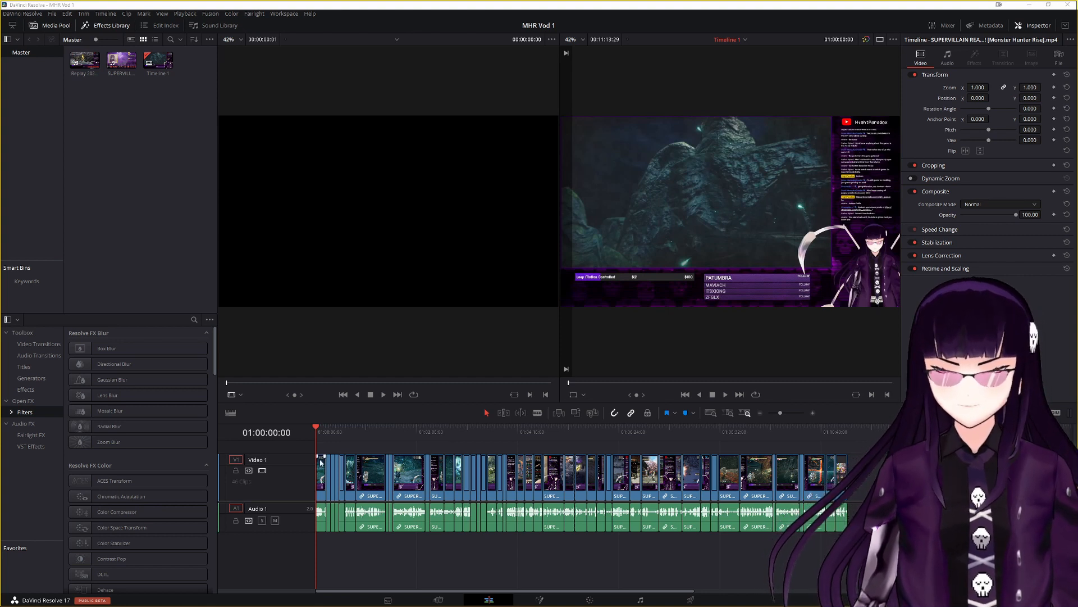
{"action": "left_click", "coordinate": [725, 395]}
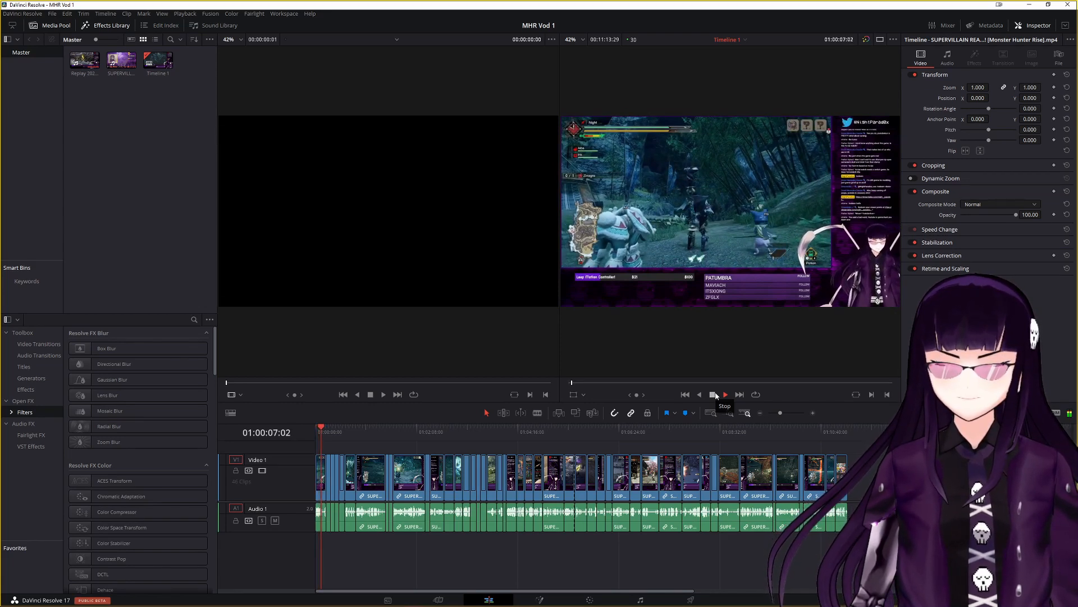
{"action": "left_click", "coordinate": [713, 394]}
{"action": "left_click", "coordinate": [324, 429]}
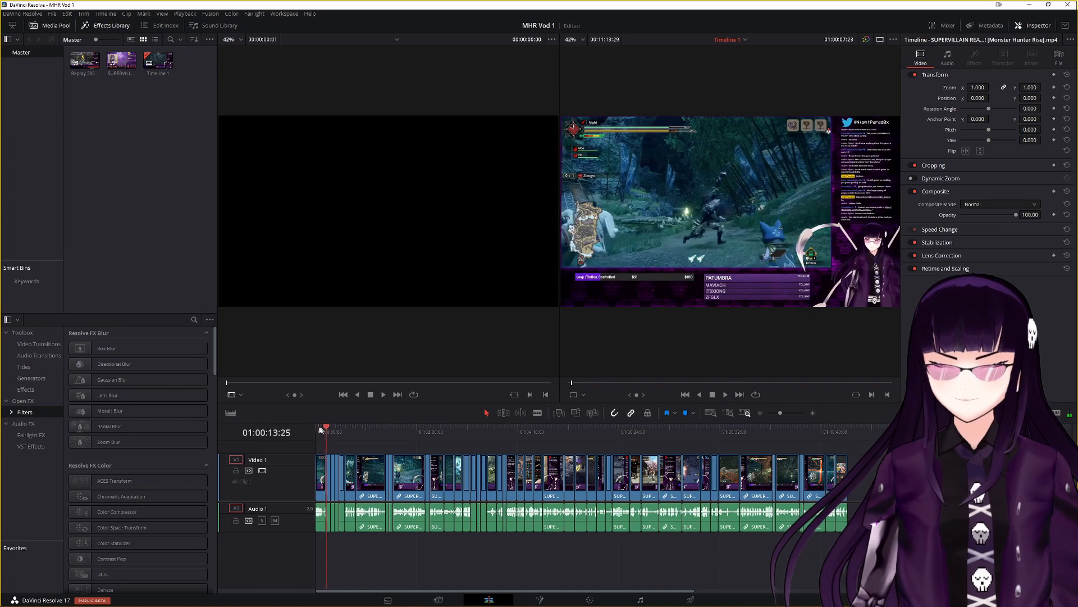
{"action": "left_click_drag", "start_coordinate": [325, 429], "coordinate": [315, 464]}
Step: Select the first clip on the timeline and set its Transform Zoom to 2.700 on X and Y in the Inspector
{"action": "left_click", "coordinate": [321, 477]}
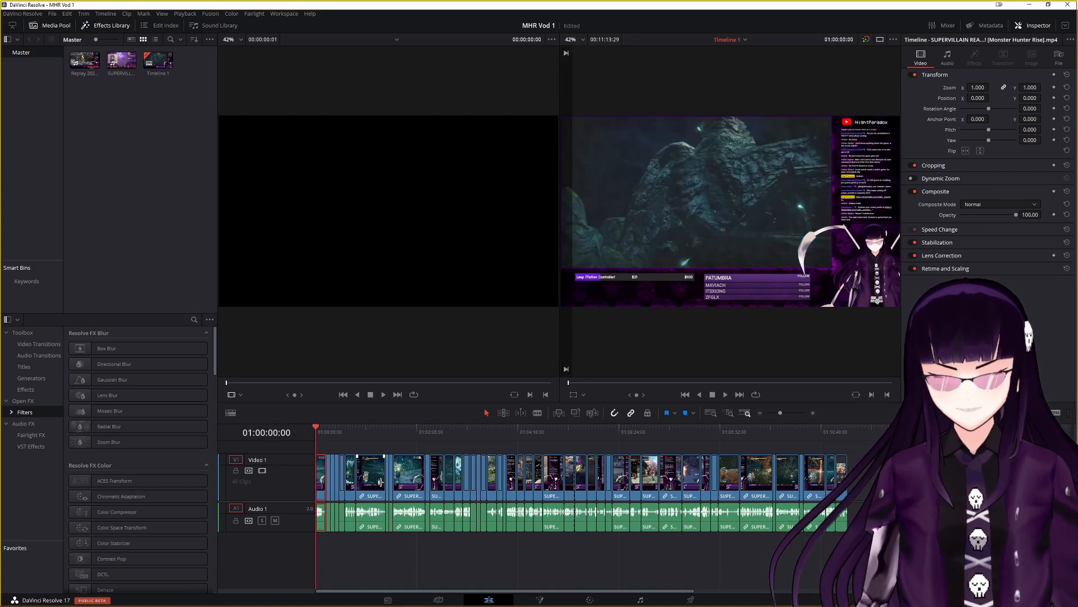
{"action": "key", "text": "ctrl+="}
{"action": "key", "text": "ctrl+="}
{"action": "key", "text": "ctrl+="}
{"action": "key", "text": "ctrl+="}
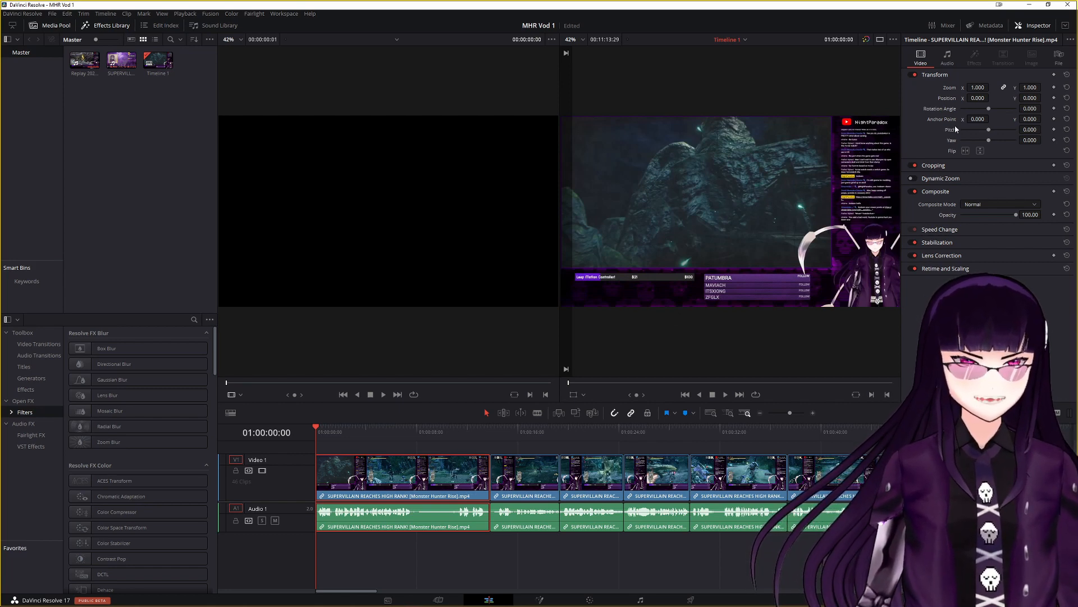
{"action": "left_click", "coordinate": [1034, 25]}
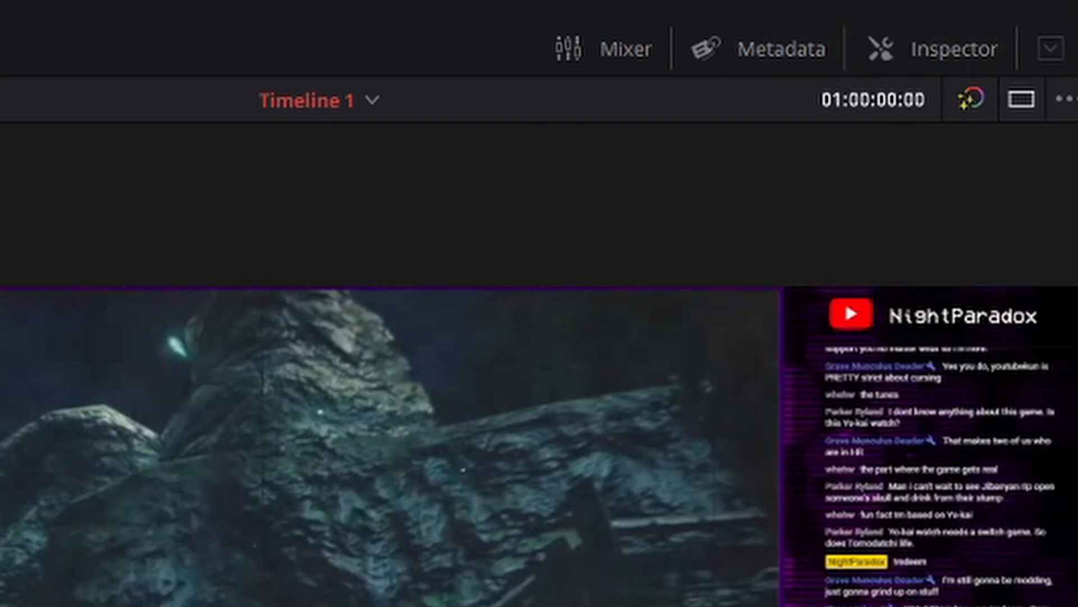
{"action": "left_click", "coordinate": [932, 37]}
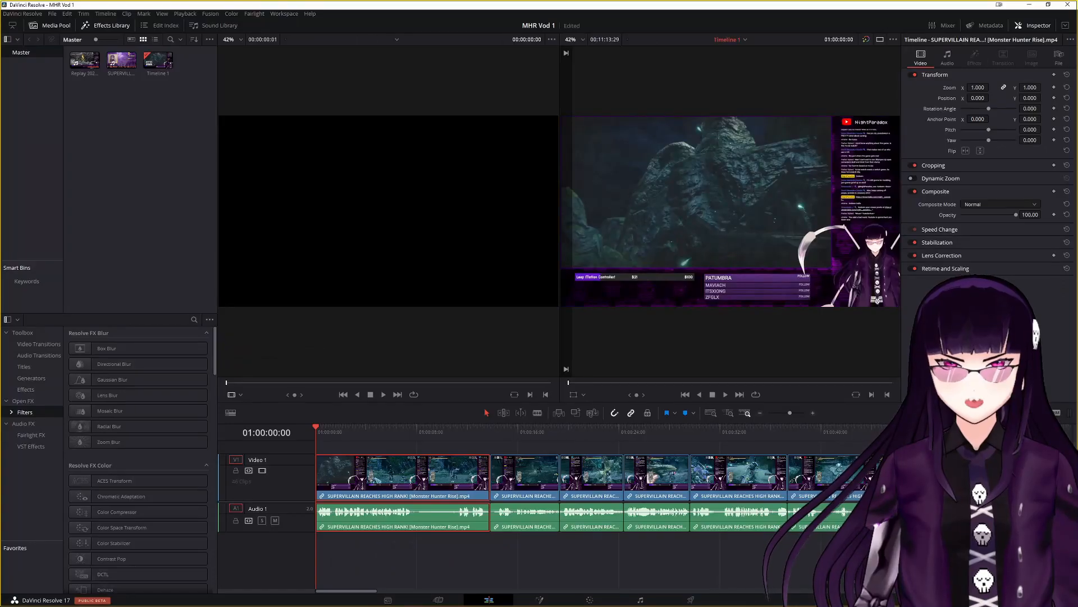
{"action": "left_click_drag", "start_coordinate": [647, 197], "coordinate": [716, 199]}
{"action": "left_click_drag", "start_coordinate": [978, 88], "coordinate": [981, 87]}
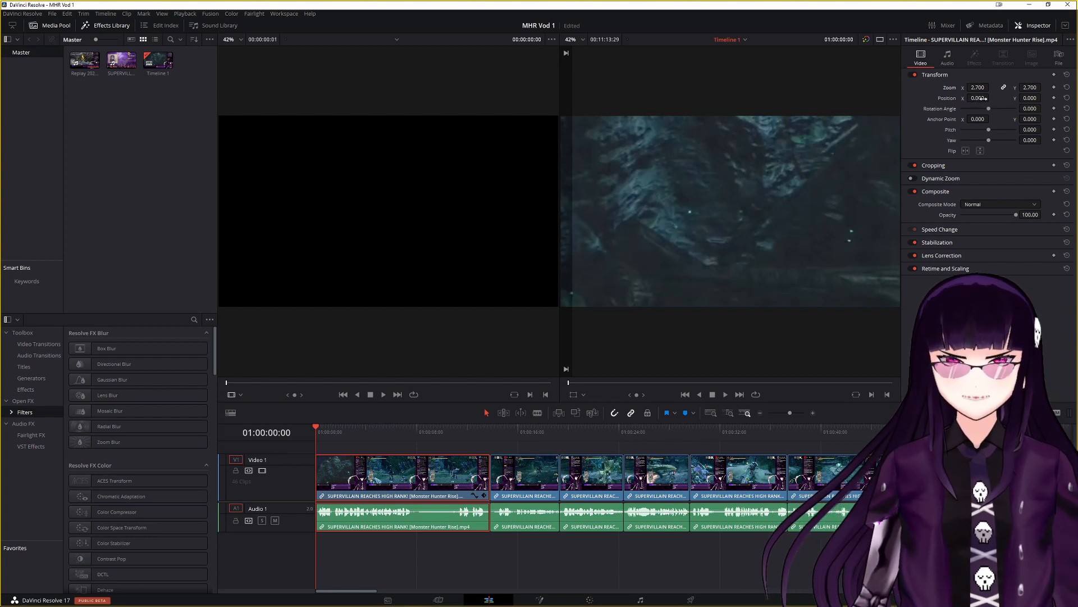
Step: Frame the first clip tightly on the avatar with zoom 3.390, position X -2279 and position Y 699
{"action": "left_click_drag", "start_coordinate": [980, 98], "coordinate": [992, 98]}
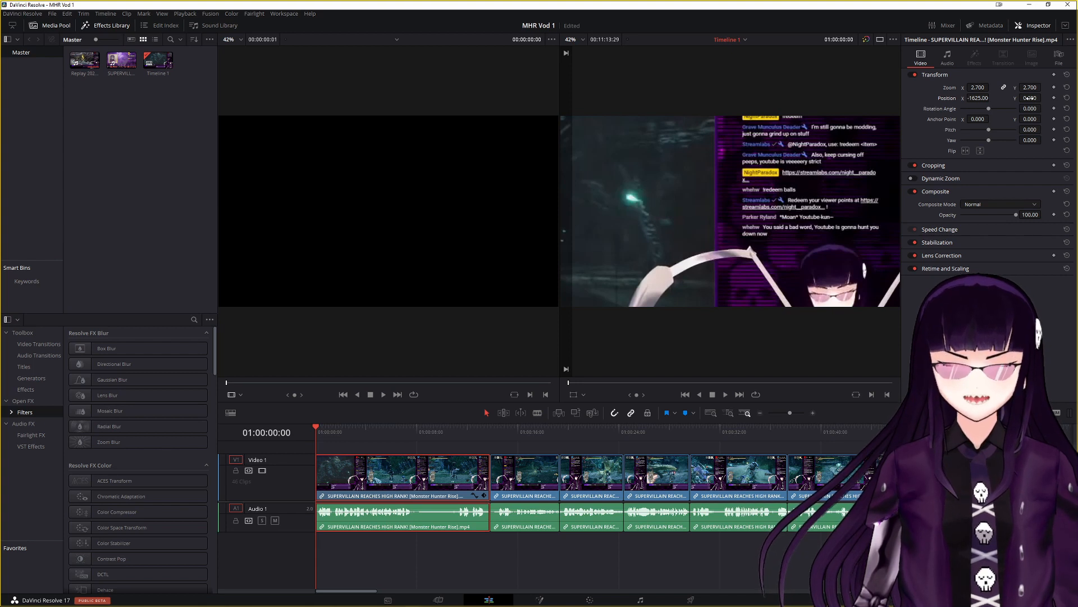
{"action": "left_click_drag", "start_coordinate": [1030, 98], "coordinate": [1043, 97]}
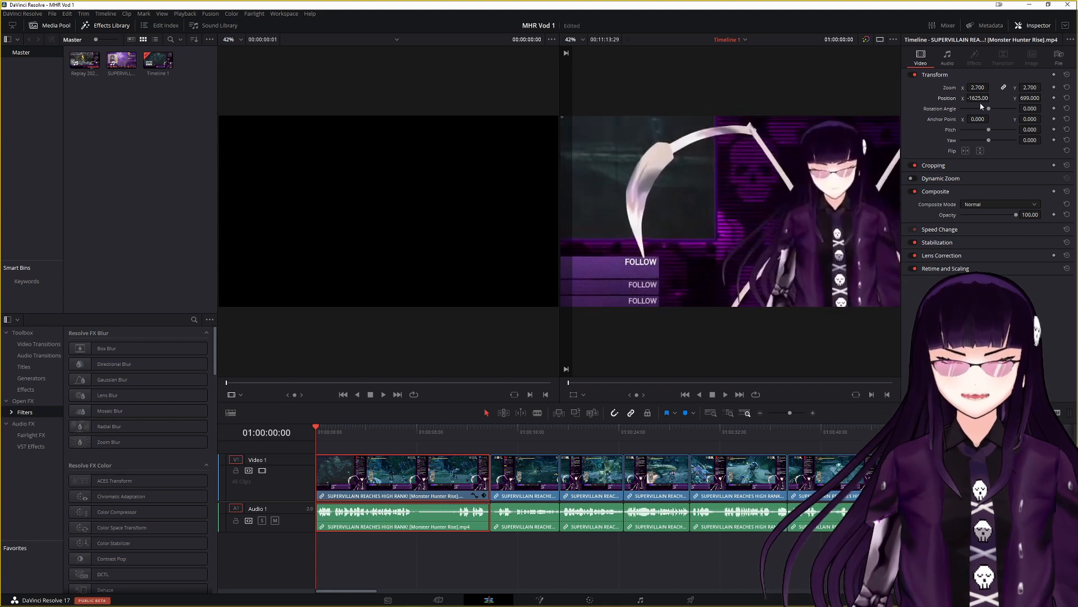
{"action": "left_click_drag", "start_coordinate": [972, 87], "coordinate": [924, 98]}
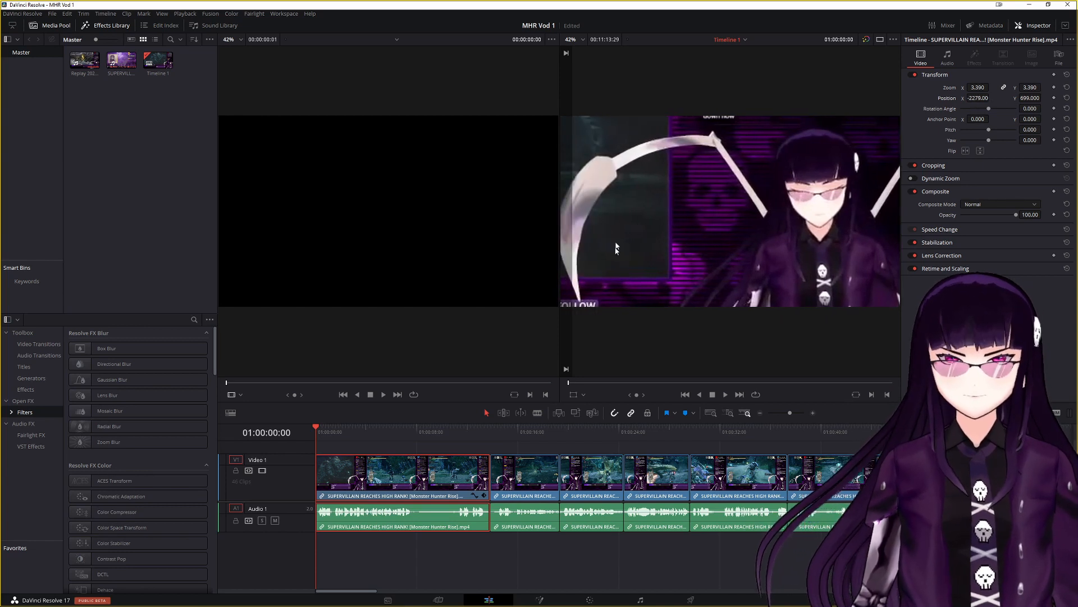
Step: Play back the enlarged first clip and give the second timeline clip the same zoom and position
{"action": "left_click", "coordinate": [727, 395]}
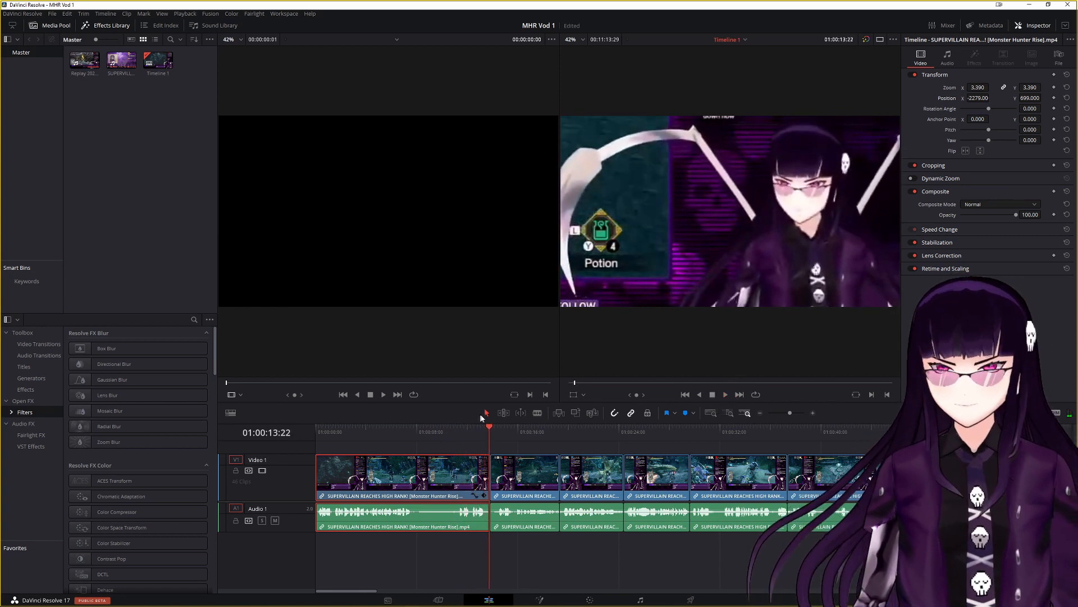
{"action": "left_click", "coordinate": [490, 428]}
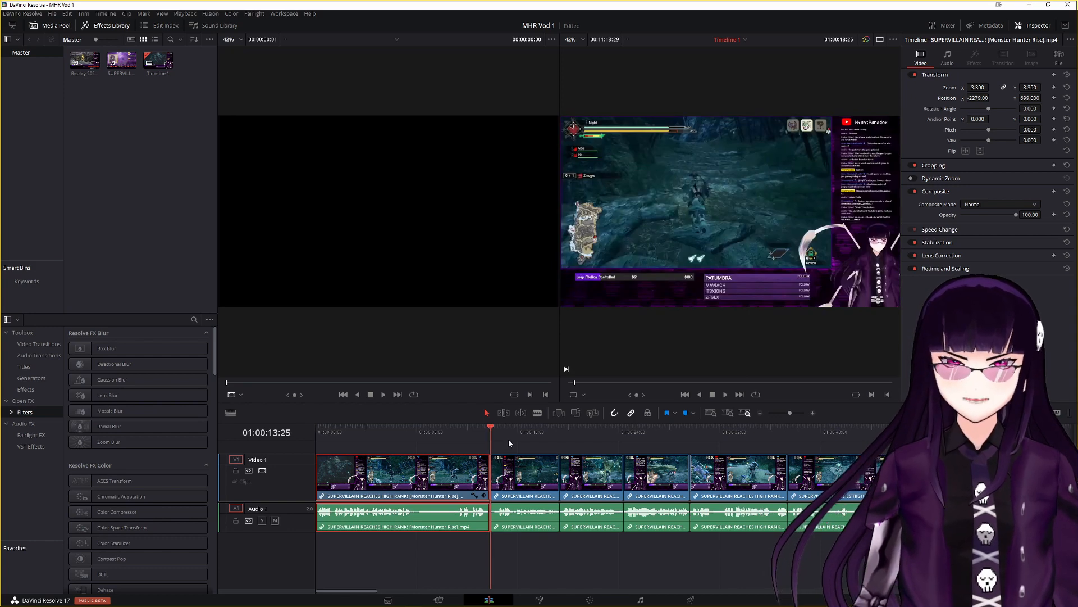
{"action": "left_click", "coordinate": [510, 467]}
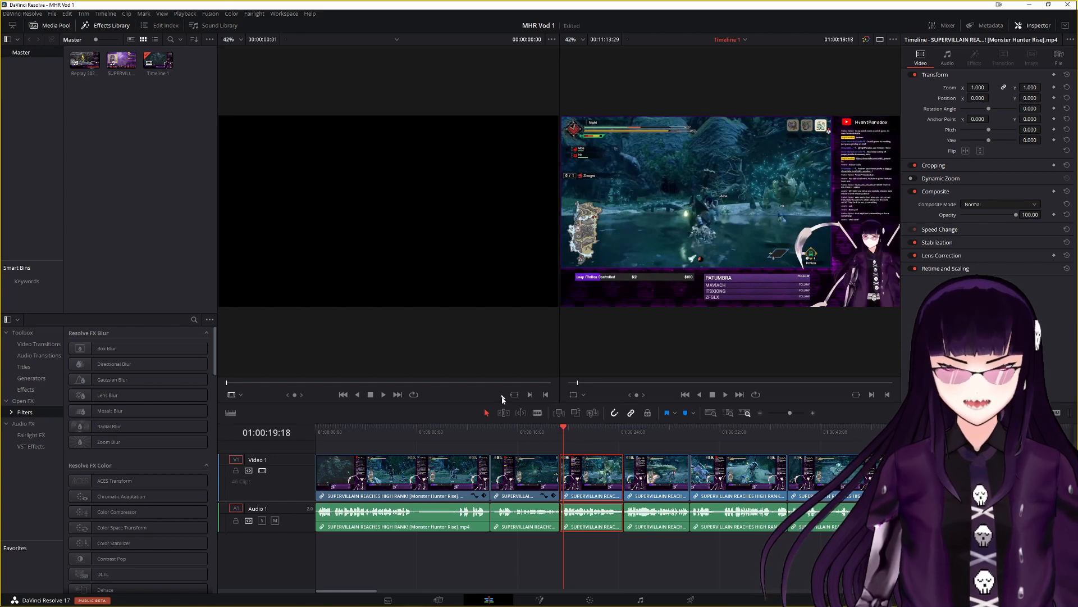
Step: Consult the Subtitles and Fade In/Out entries in the Notepad checklist and put the checklist away
{"action": "left_click", "coordinate": [460, 601]}
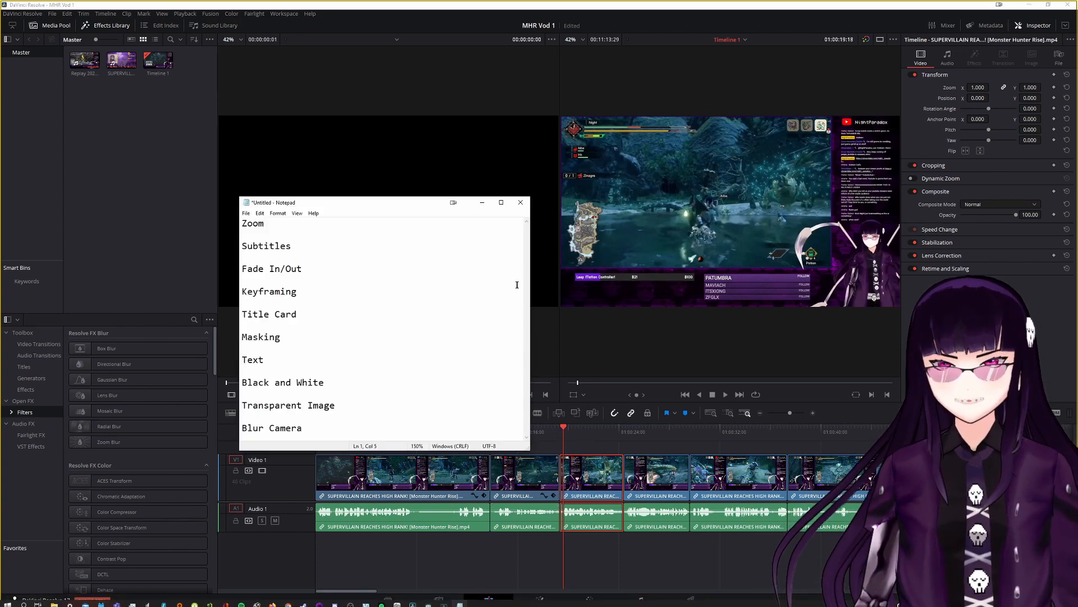
{"action": "left_click_drag", "start_coordinate": [322, 242], "coordinate": [216, 249]}
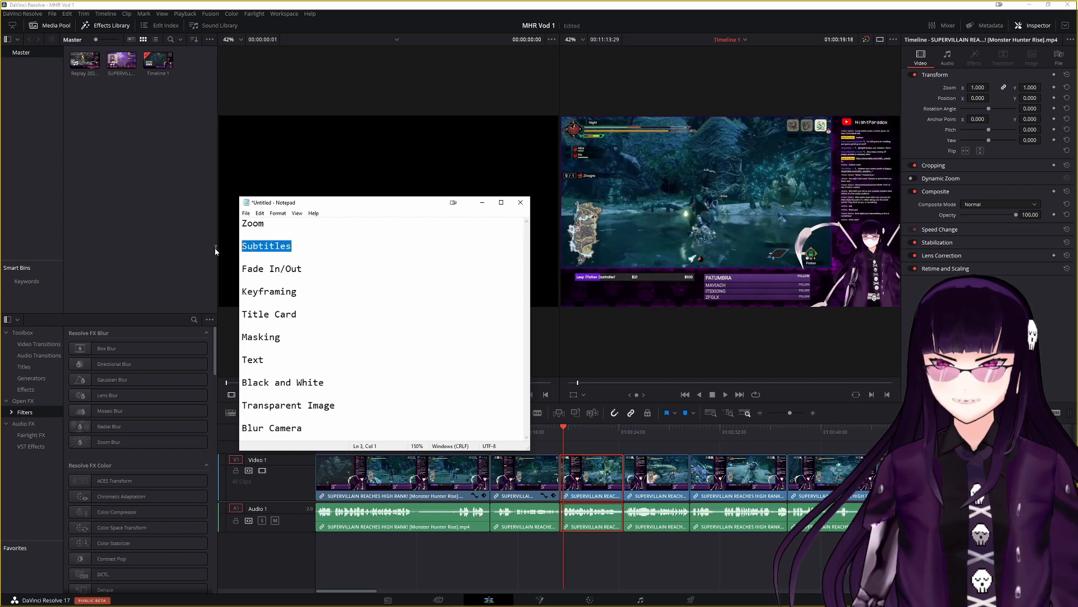
{"action": "left_click", "coordinate": [294, 242]}
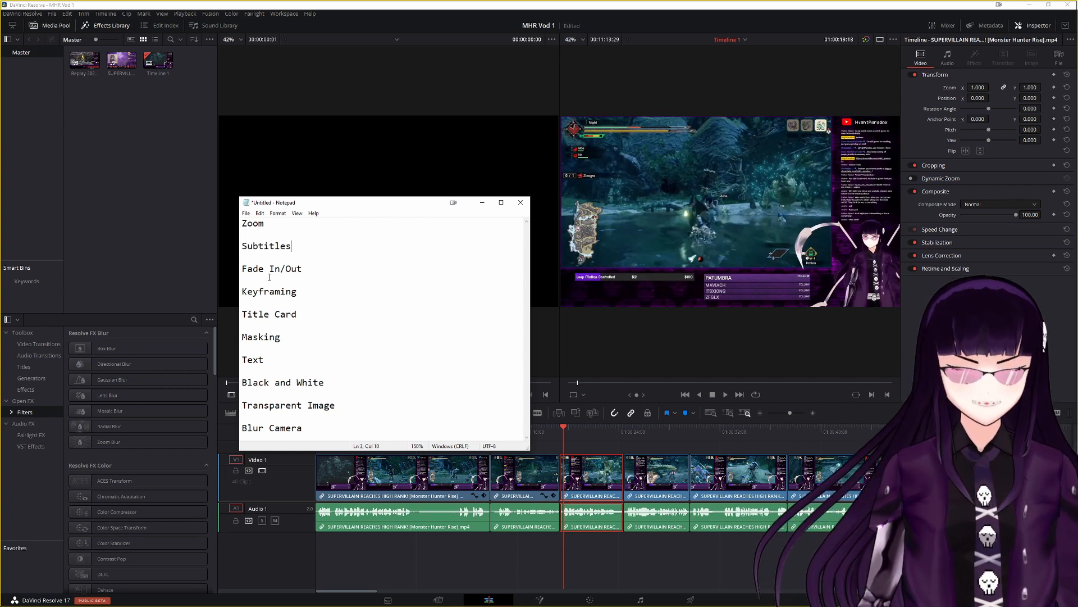
{"action": "left_click", "coordinate": [309, 267]}
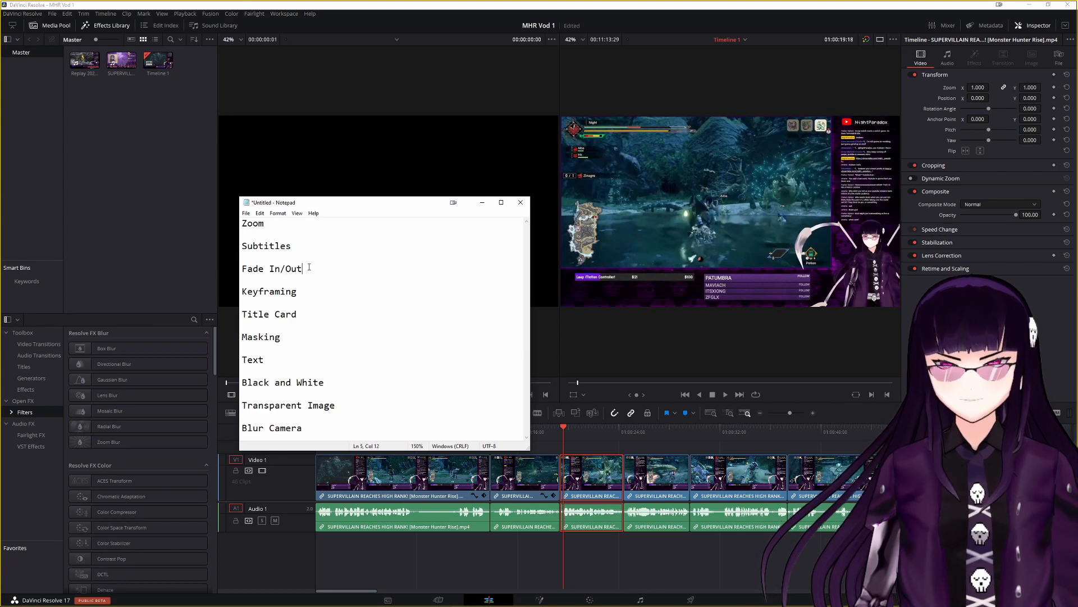
{"action": "left_click", "coordinate": [482, 202]}
Step: Return the playhead to the start of the timeline and deselect the third clip
{"action": "left_click_drag", "start_coordinate": [562, 427], "coordinate": [316, 428]}
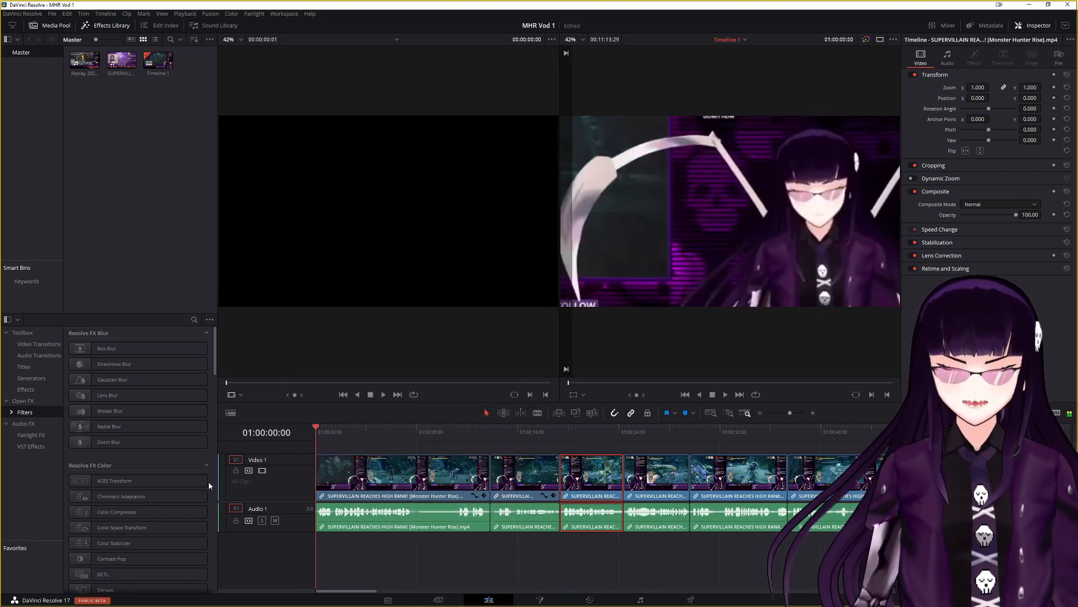
{"action": "left_click", "coordinate": [358, 441]}
{"action": "left_click_drag", "start_coordinate": [358, 438], "coordinate": [225, 448]}
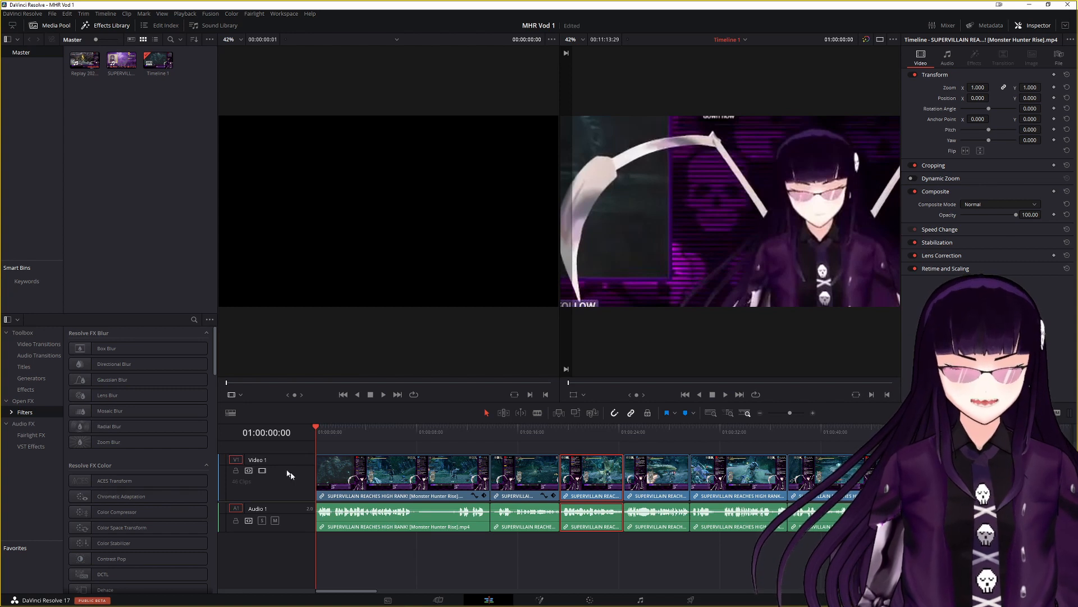
{"action": "left_click", "coordinate": [559, 449]}
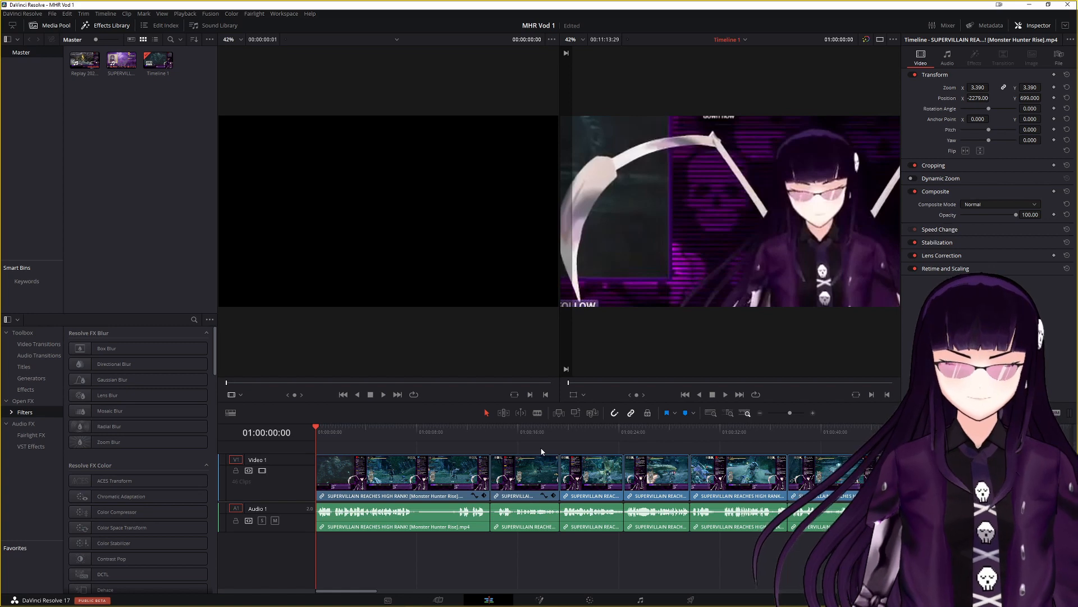
{"action": "left_click_drag", "start_coordinate": [350, 591], "coordinate": [329, 584]}
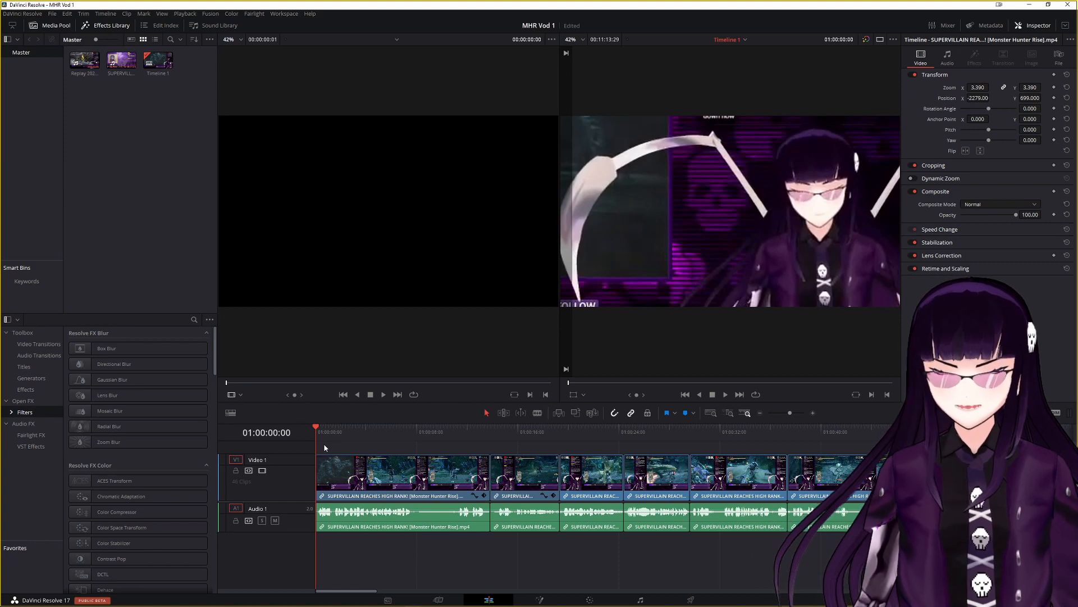
Step: Add a video fade-in to the start of the first clip and adjust its length to about 0.6 seconds
{"action": "scroll", "coordinate": [325, 447], "scroll_direction": "up", "scroll_amount": 4}
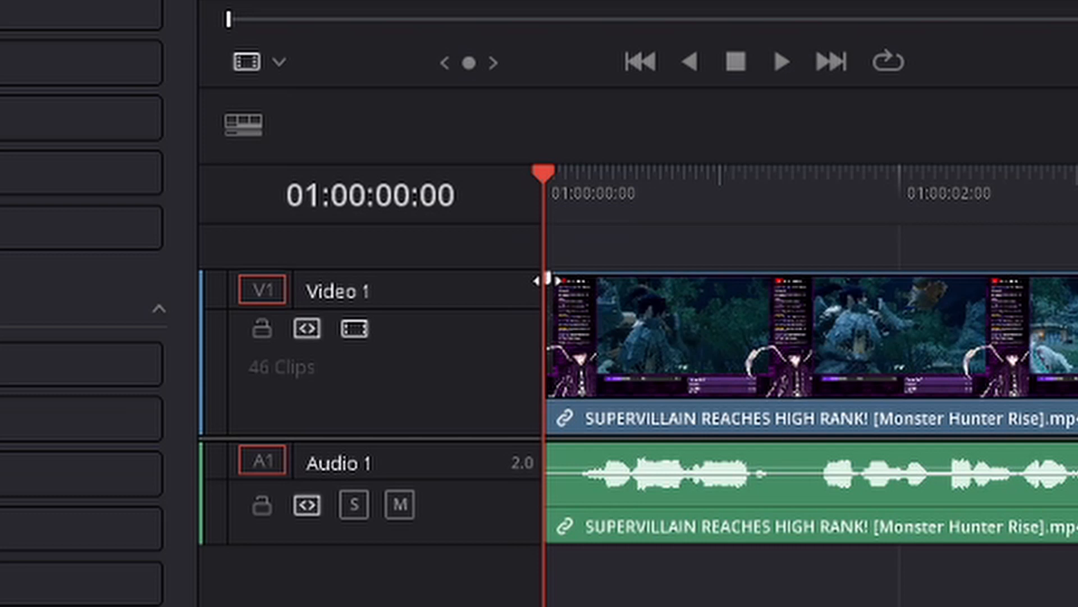
{"action": "left_click_drag", "start_coordinate": [549, 181], "coordinate": [810, 182]}
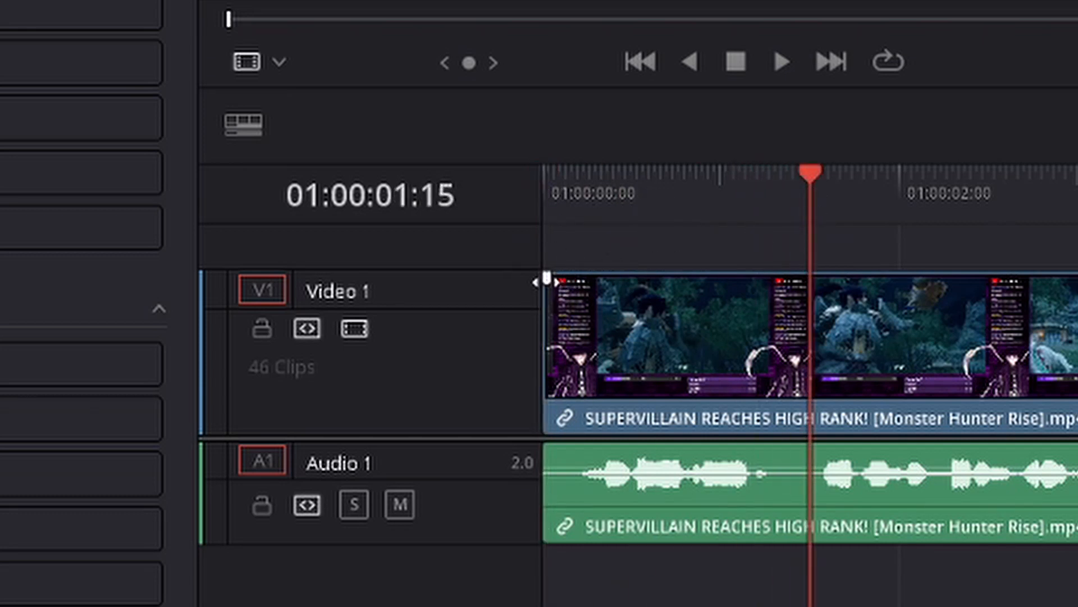
{"action": "left_click_drag", "start_coordinate": [546, 277], "coordinate": [730, 276]}
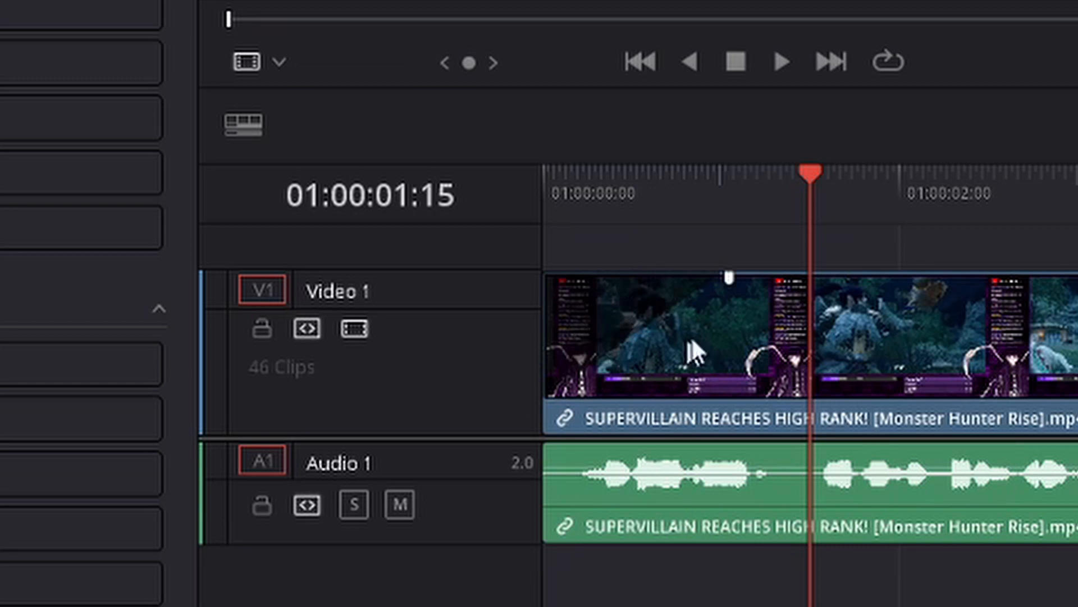
{"action": "left_click_drag", "start_coordinate": [807, 173], "coordinate": [554, 209]}
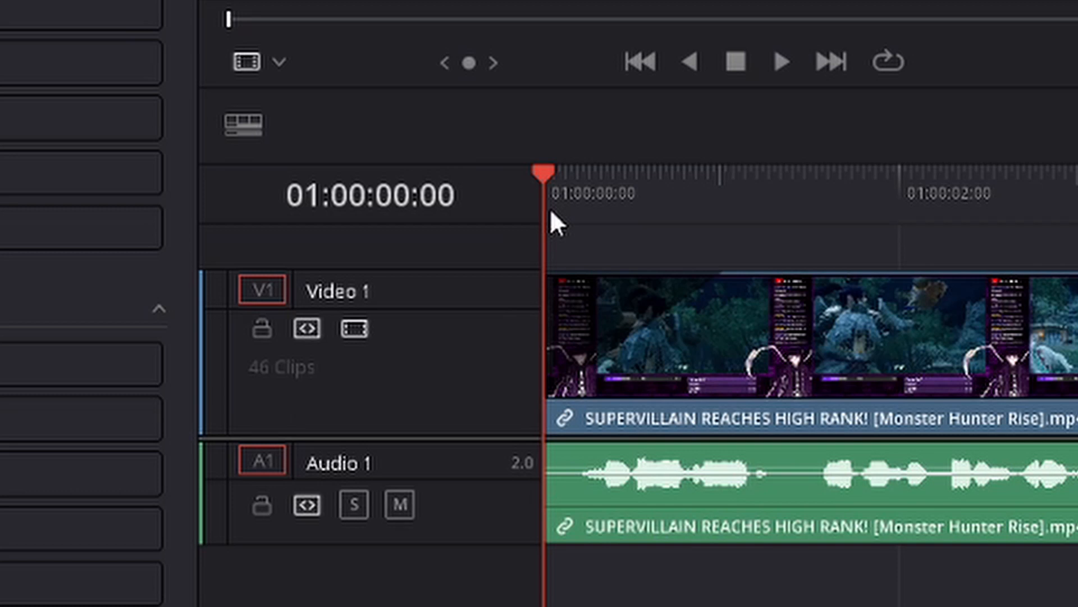
{"action": "key", "text": "space"}
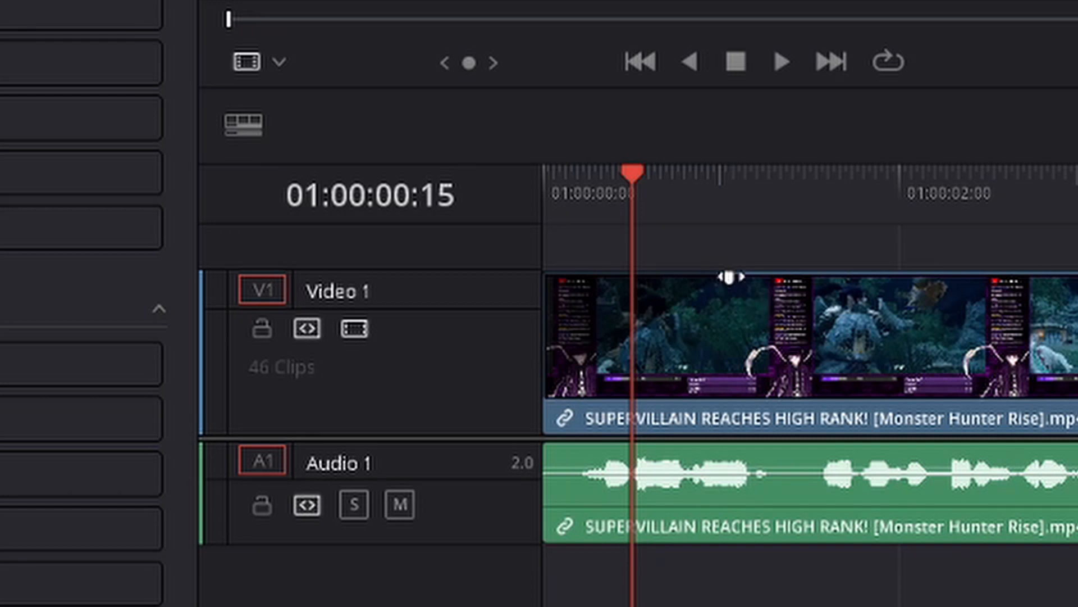
{"action": "left_click_drag", "start_coordinate": [730, 276], "coordinate": [658, 272]}
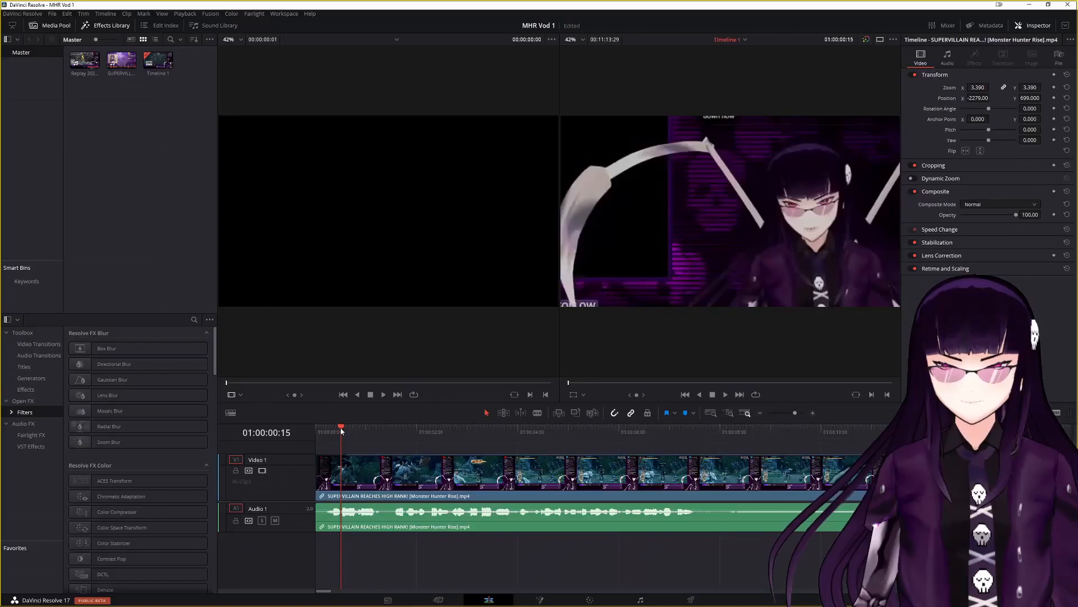
Step: Play the timeline from the beginning to review the opening fade-in
{"action": "left_click_drag", "start_coordinate": [630, 173], "coordinate": [509, 183]}
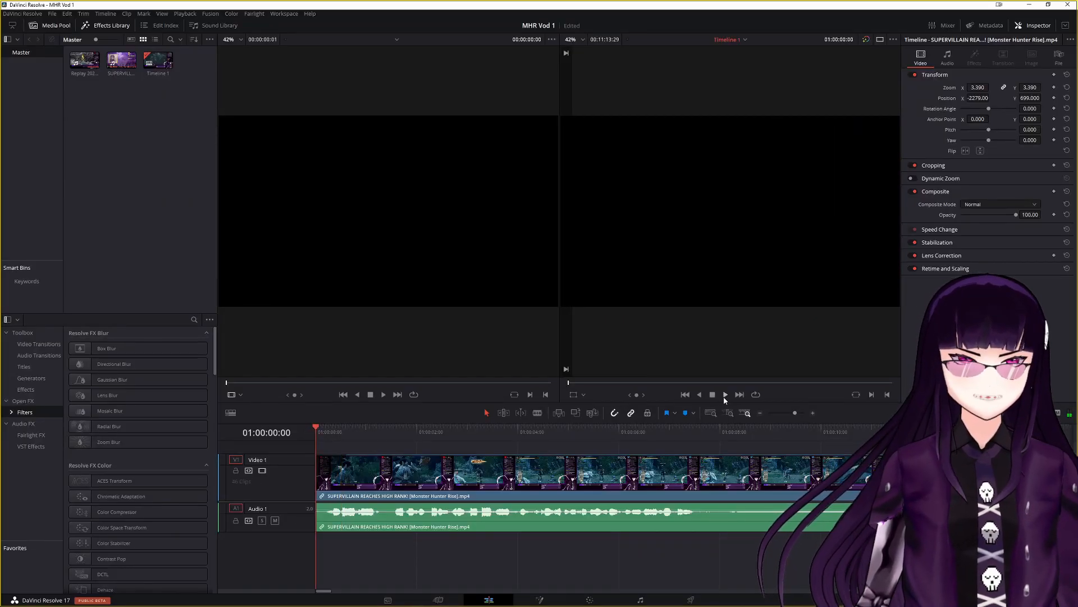
{"action": "left_click", "coordinate": [725, 395]}
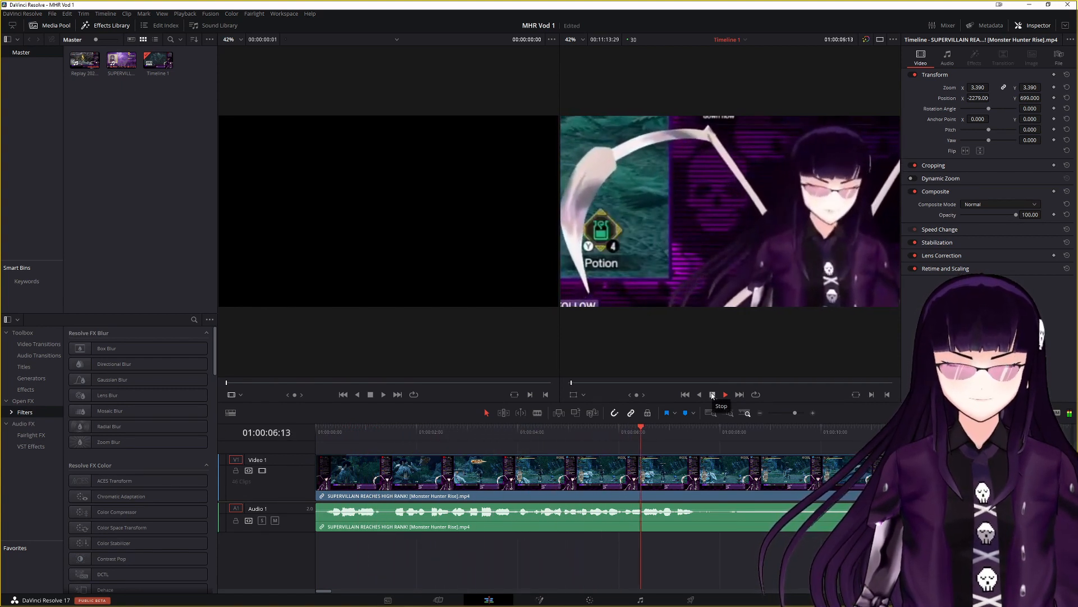
{"action": "left_click", "coordinate": [712, 396]}
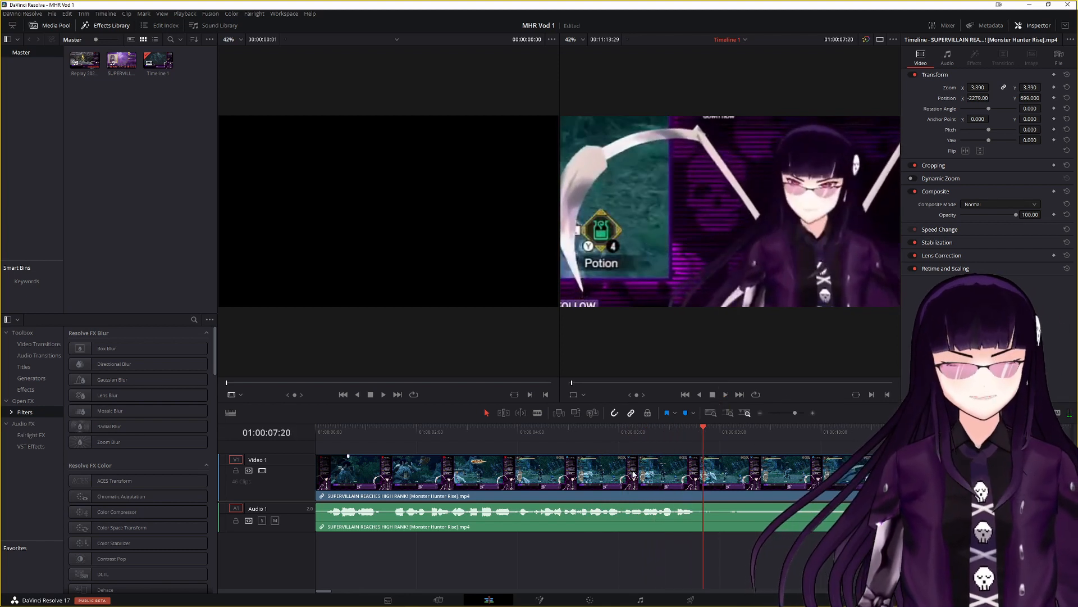
Step: Fade out the end of the last clip's video and trim the video so it ends before its audio
{"action": "scroll", "coordinate": [732, 487], "scroll_direction": "right", "scroll_amount": 3}
{"action": "scroll", "coordinate": [732, 487], "scroll_direction": "right", "scroll_amount": 1}
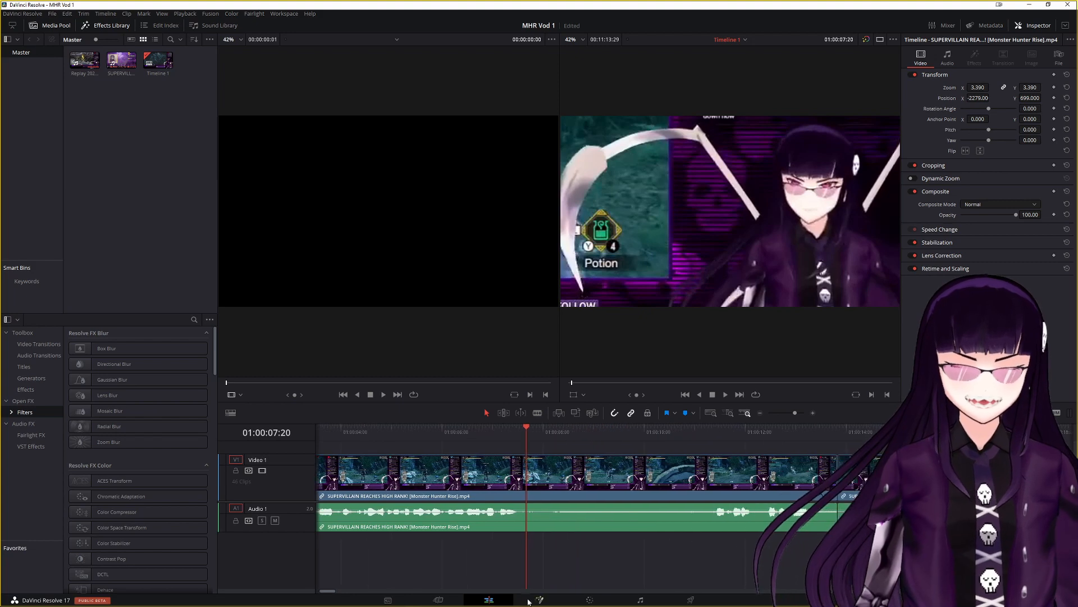
{"action": "left_click_drag", "start_coordinate": [327, 591], "coordinate": [1056, 584]}
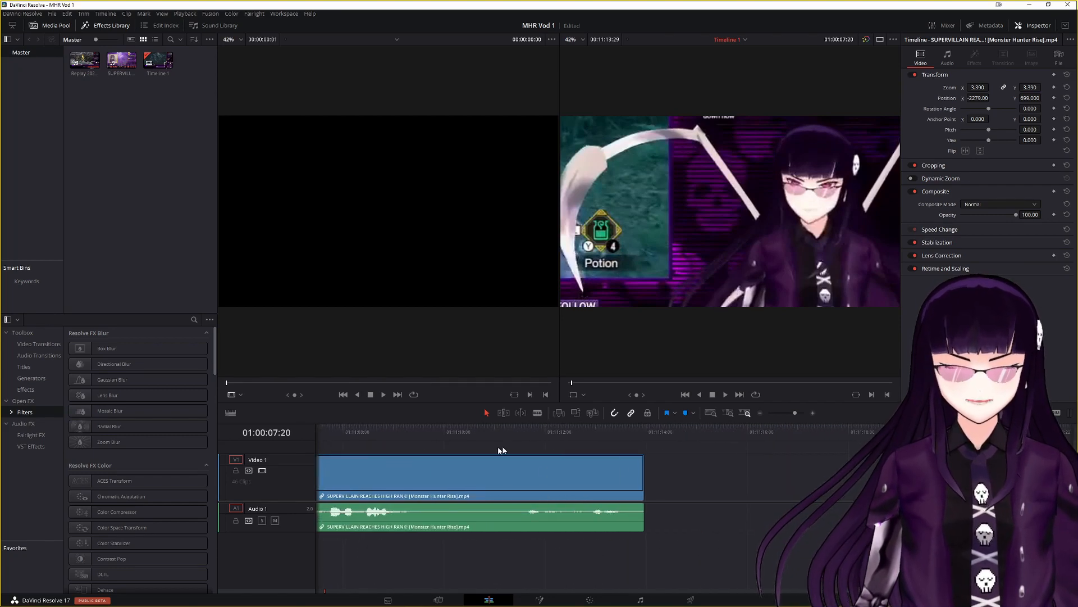
{"action": "left_click", "coordinate": [628, 460]}
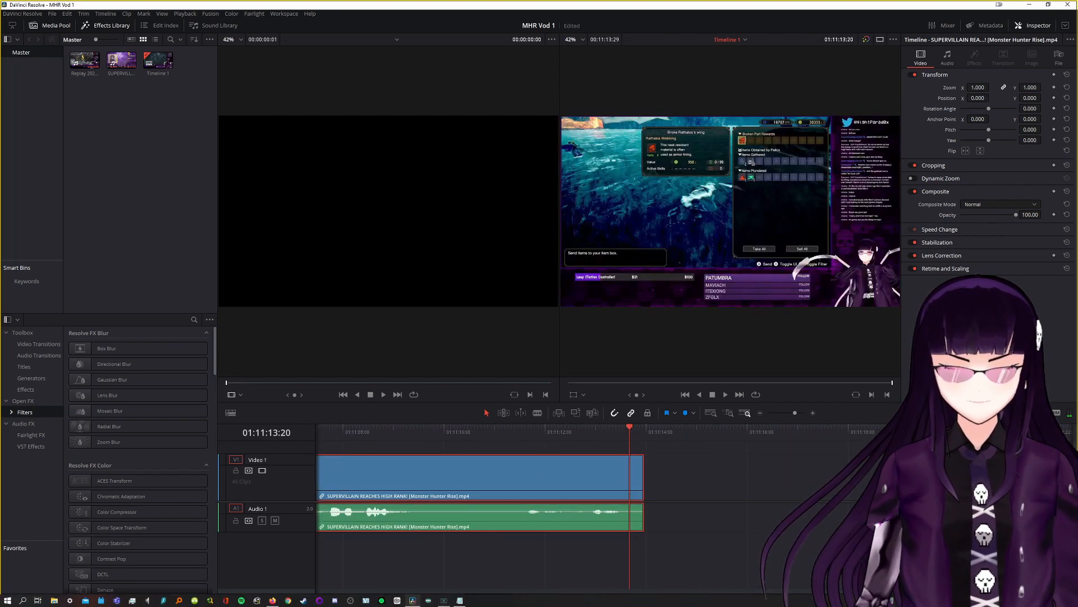
{"action": "scroll", "coordinate": [842, 500], "scroll_direction": "left", "scroll_amount": 3}
{"action": "scroll", "coordinate": [841, 500], "scroll_direction": "right", "scroll_amount": 2}
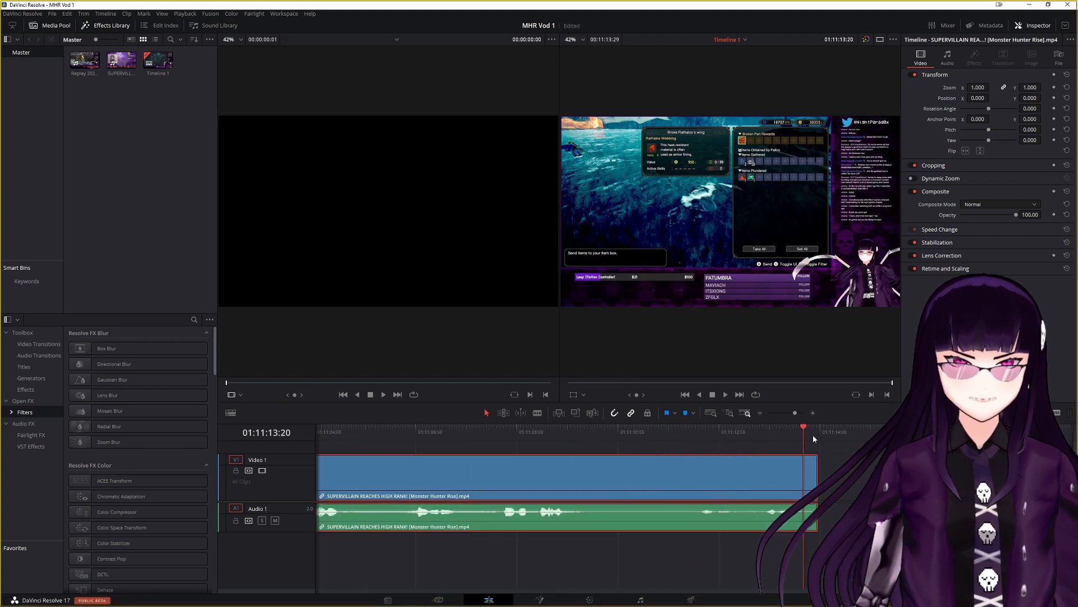
{"action": "left_click", "coordinate": [818, 457]}
{"action": "left_click_drag", "start_coordinate": [817, 457], "coordinate": [584, 459]}
{"action": "left_click", "coordinate": [787, 429]}
{"action": "left_click_drag", "start_coordinate": [785, 430], "coordinate": [470, 450]}
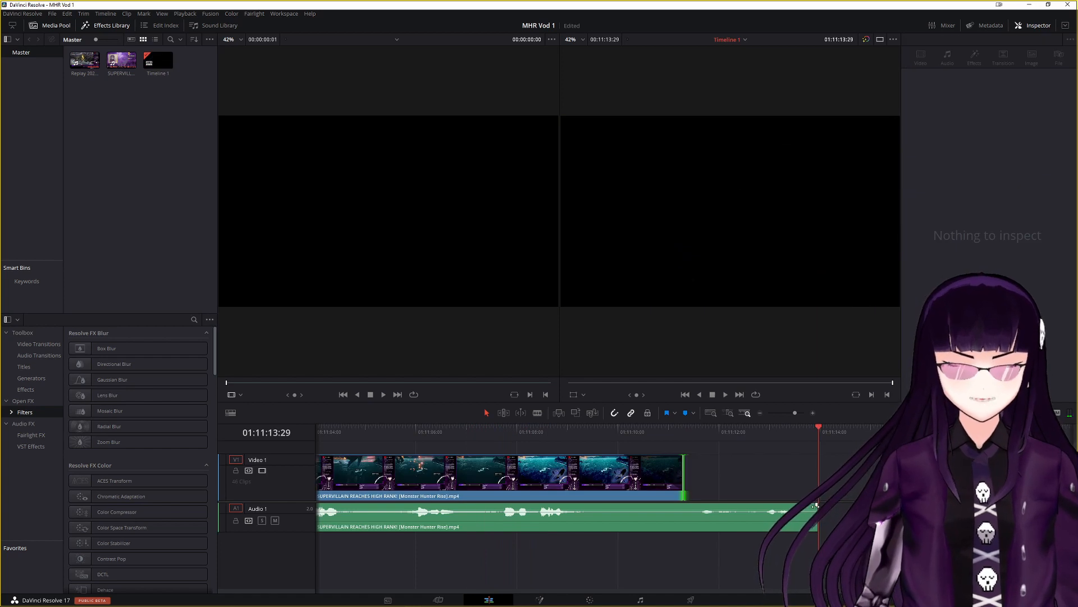
Step: Add an audio fade-out of about 0.8 seconds to the end of the last clip and play it back
{"action": "left_click_drag", "start_coordinate": [818, 507], "coordinate": [779, 508]}
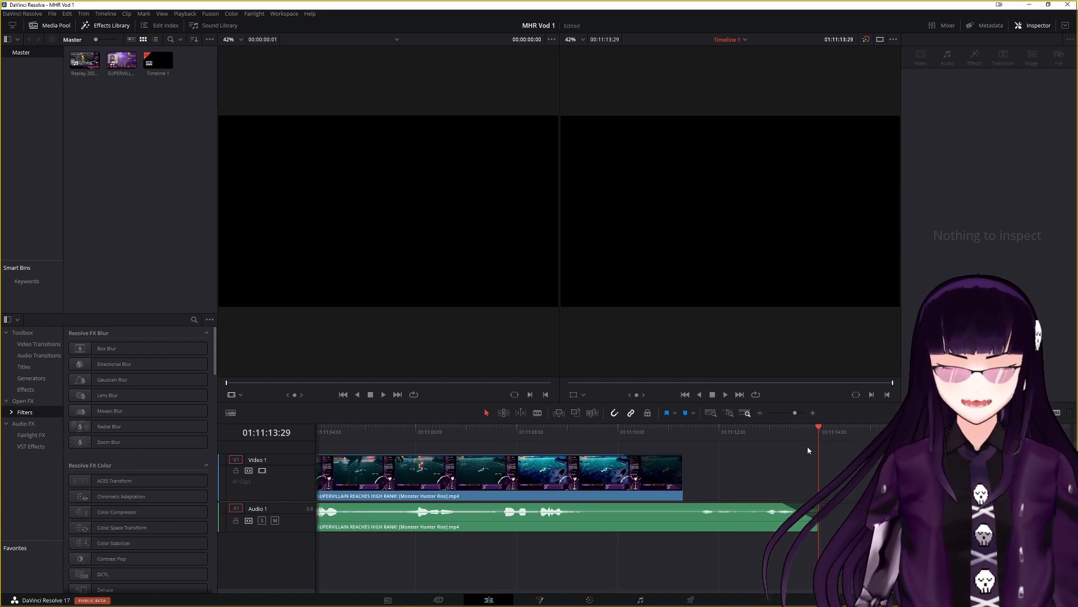
{"action": "left_click", "coordinate": [750, 428]}
{"action": "left_click_drag", "start_coordinate": [740, 427], "coordinate": [701, 430]}
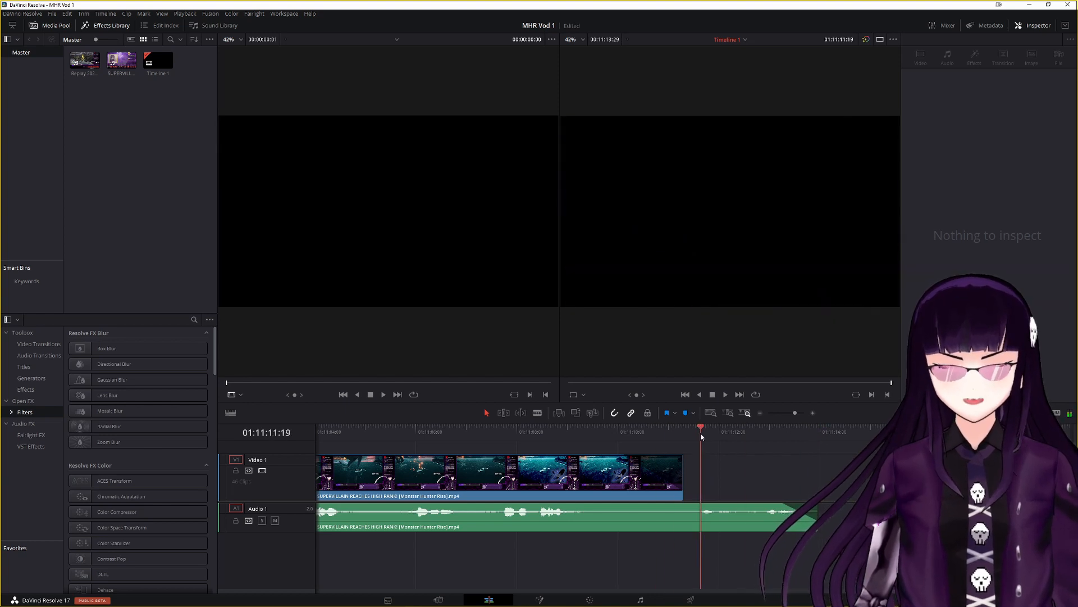
{"action": "left_click", "coordinate": [727, 394]}
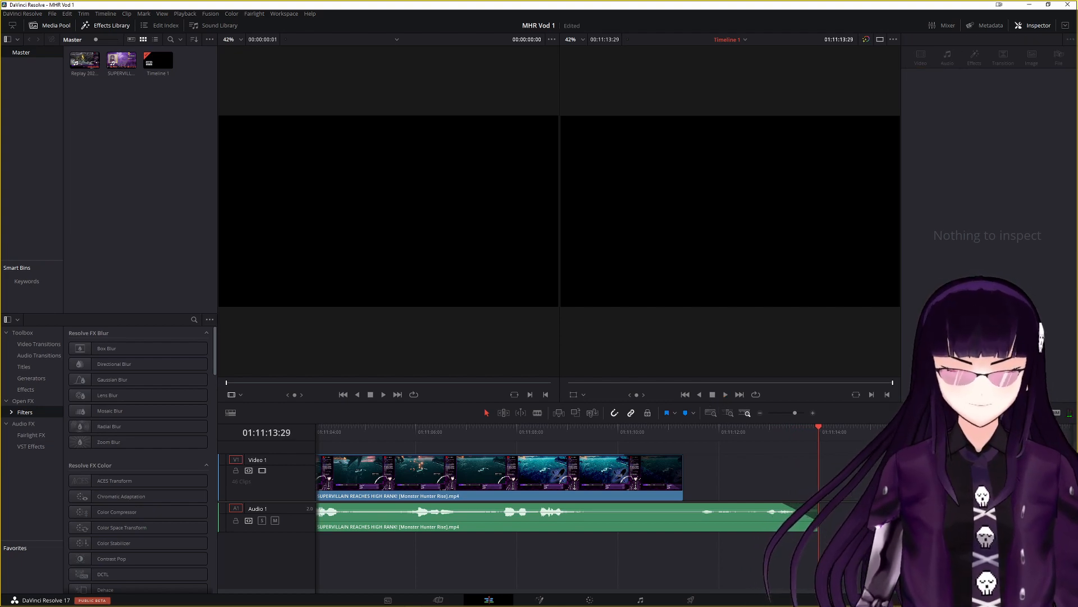
Step: Add an audio fade-in of about 0.5 seconds at the start of the first clip
{"action": "left_click_drag", "start_coordinate": [563, 590], "coordinate": [318, 592]}
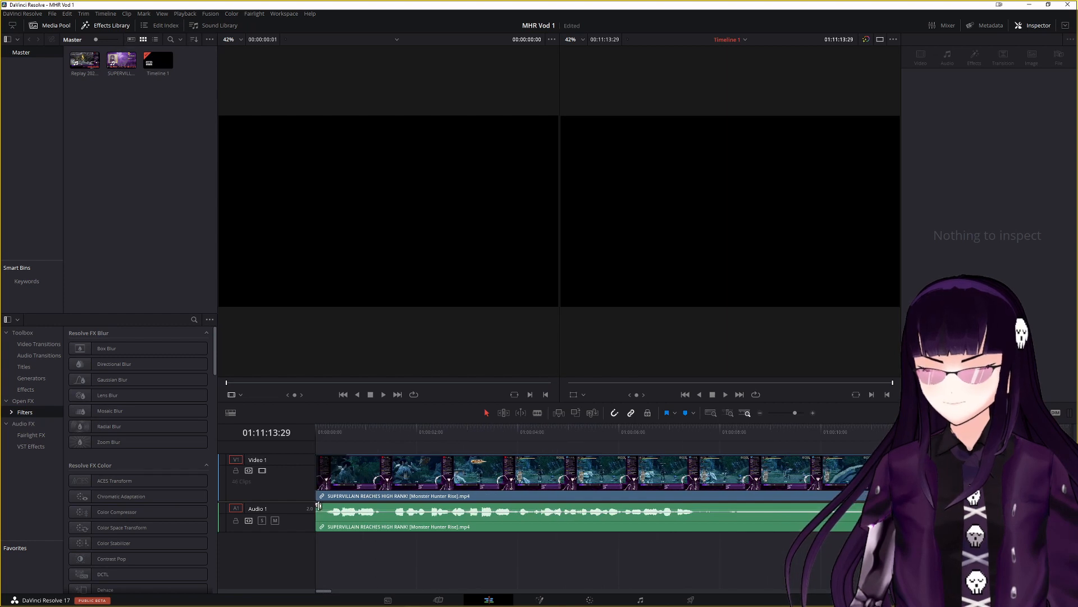
{"action": "left_click_drag", "start_coordinate": [317, 505], "coordinate": [344, 504]}
Step: Check the Title Card entry in the Notepad checklist and put the checklist away
{"action": "mouse_move", "coordinate": [509, 606]}
{"action": "left_click", "coordinate": [461, 601]}
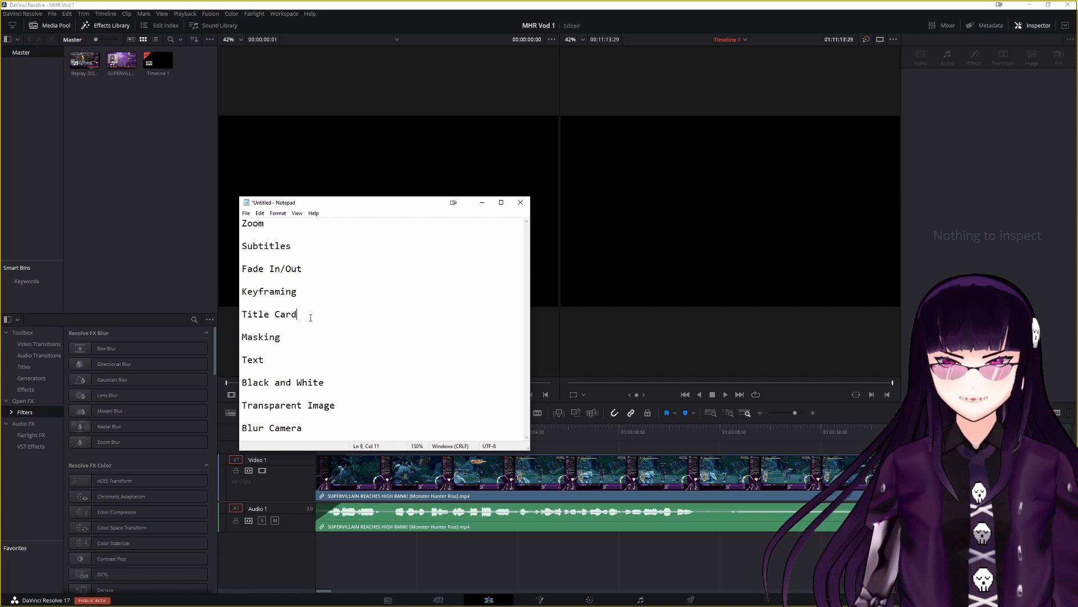
{"action": "left_click", "coordinate": [482, 204]}
Step: Shift every clip after the first one to the right on the timeline, opening a gap of about 15 seconds after the first clip
{"action": "scroll", "coordinate": [602, 458], "scroll_direction": "right", "scroll_amount": 5}
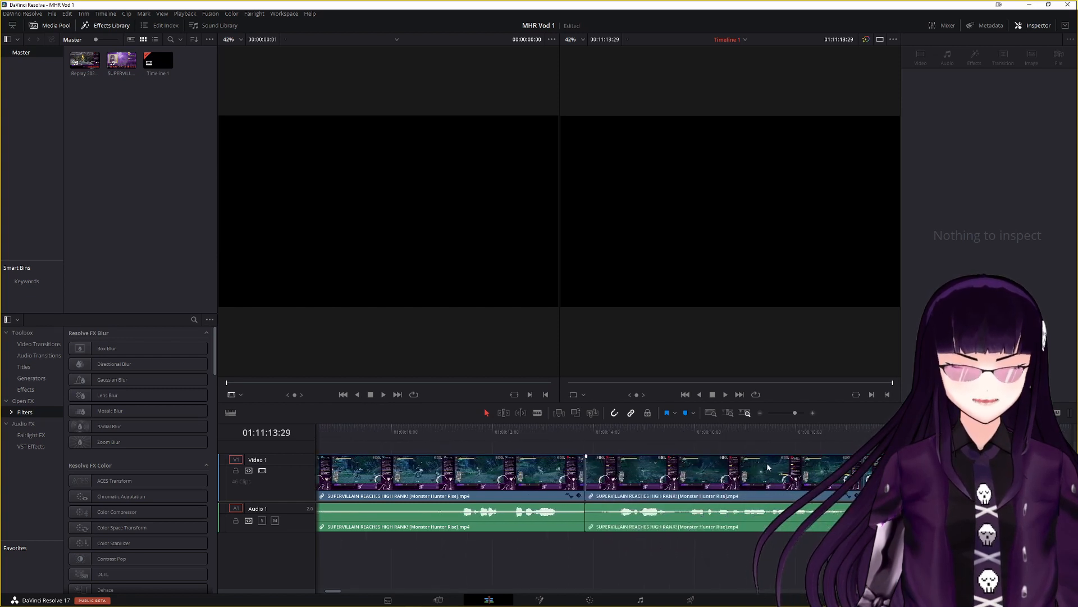
{"action": "left_click", "coordinate": [684, 484]}
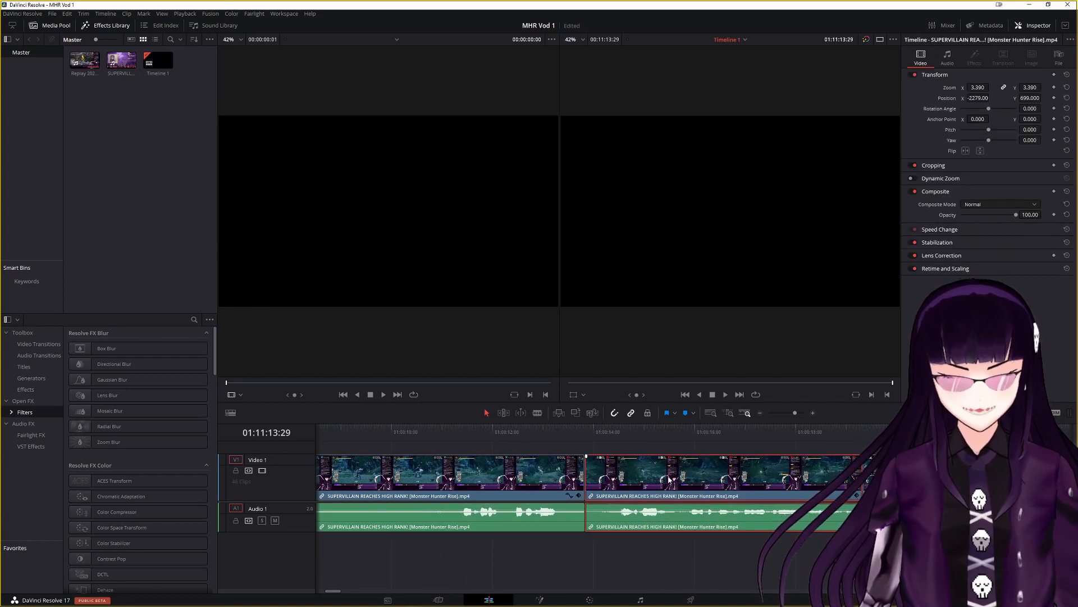
{"action": "scroll", "coordinate": [669, 479], "scroll_direction": "down", "scroll_amount": 10}
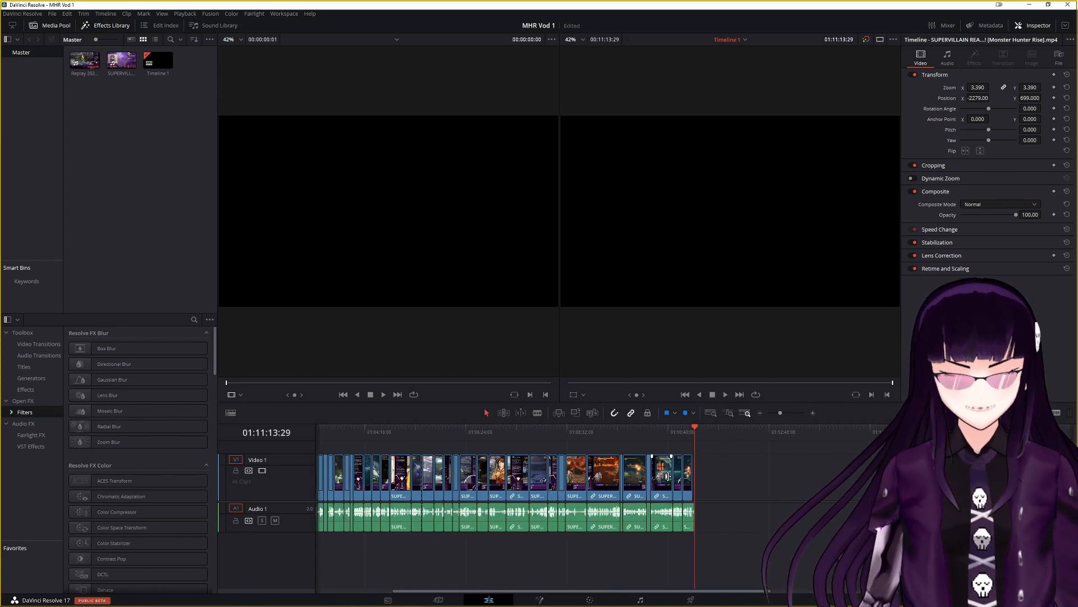
{"action": "key", "text": "ctrl+a"}
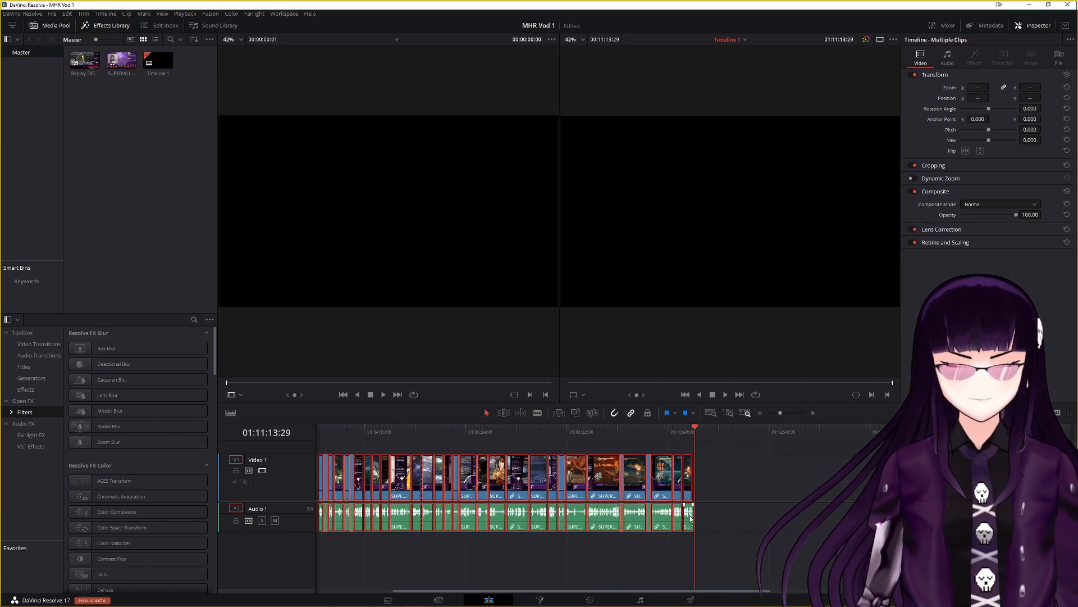
{"action": "scroll", "coordinate": [317, 528], "scroll_direction": "up", "scroll_amount": 5}
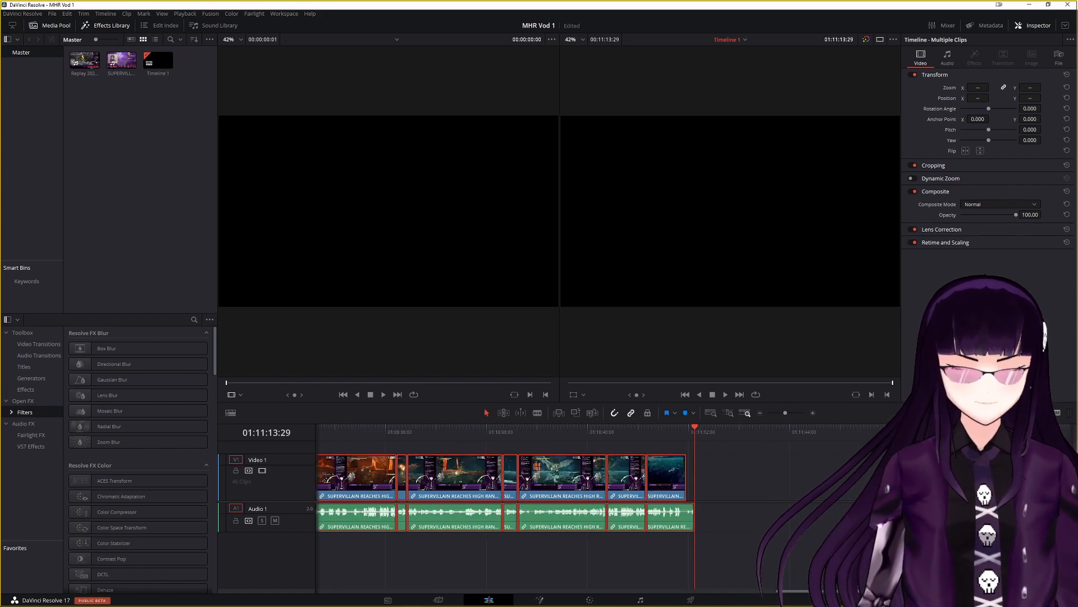
{"action": "left_click_drag", "start_coordinate": [807, 591], "coordinate": [300, 586]}
{"action": "left_click_drag", "start_coordinate": [367, 517], "coordinate": [414, 518]}
{"action": "left_click", "coordinate": [358, 432]}
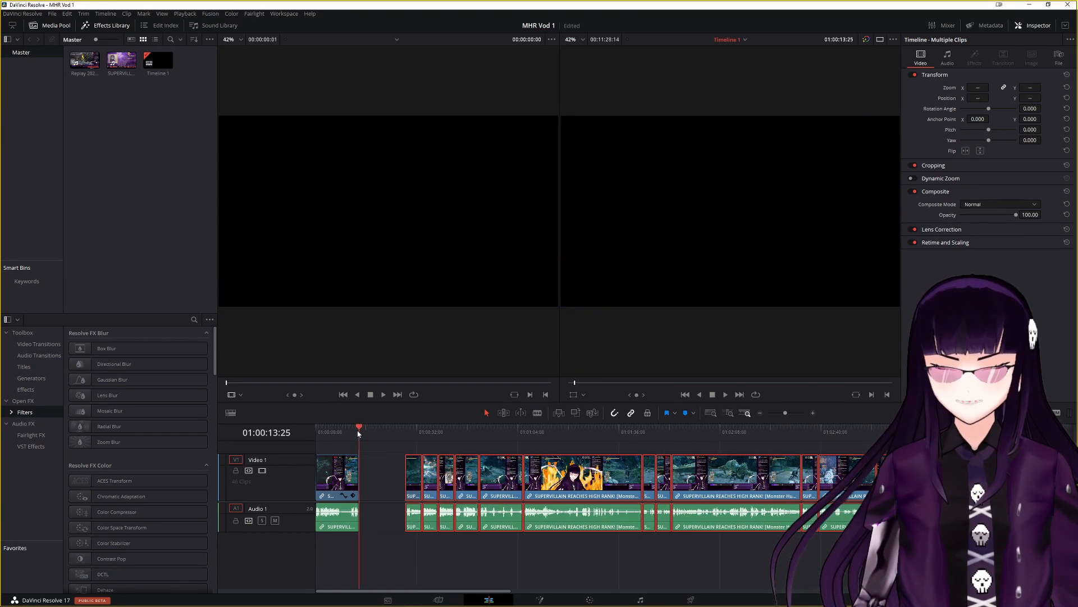
{"action": "left_click", "coordinate": [386, 457]}
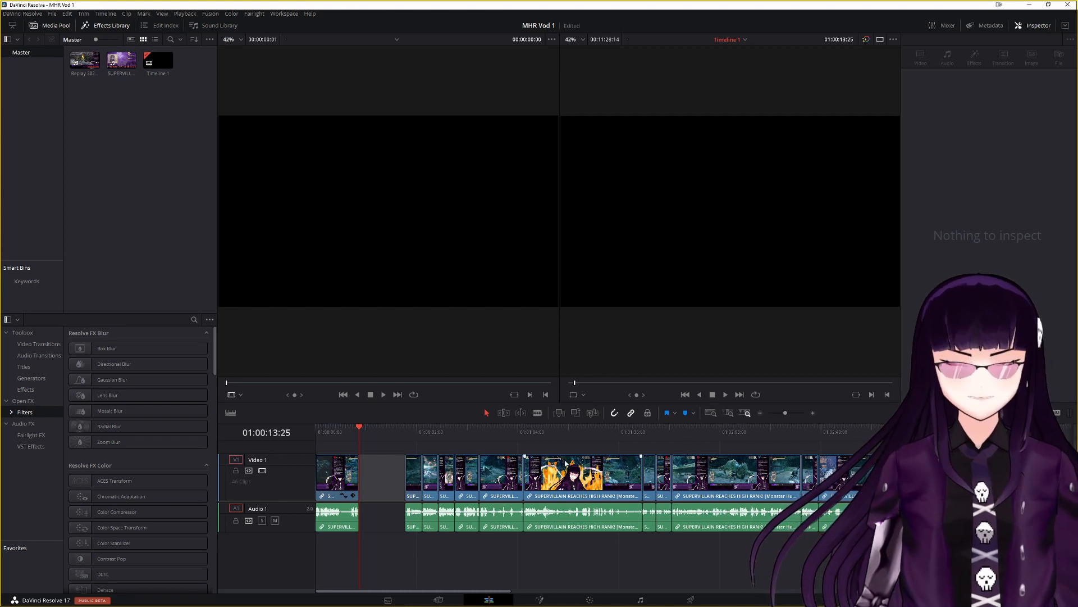
Step: Place a basic Text title from the effects library on Video 1 directly after the first clip and select it
{"action": "scroll", "coordinate": [565, 462], "scroll_direction": "up", "scroll_amount": 4}
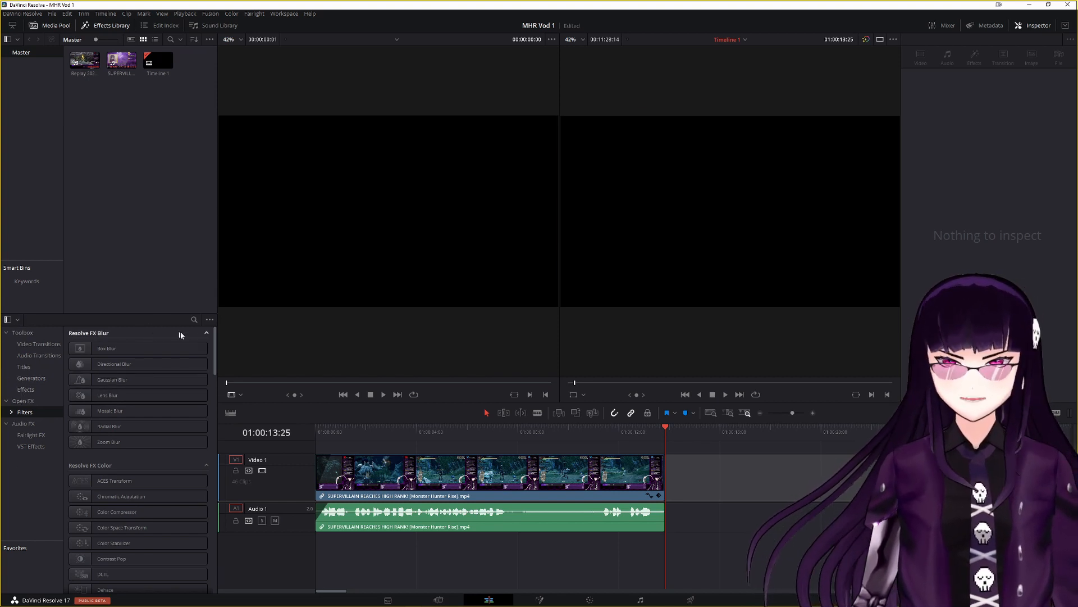
{"action": "left_click", "coordinate": [213, 321]}
{"action": "left_click", "coordinate": [185, 339]}
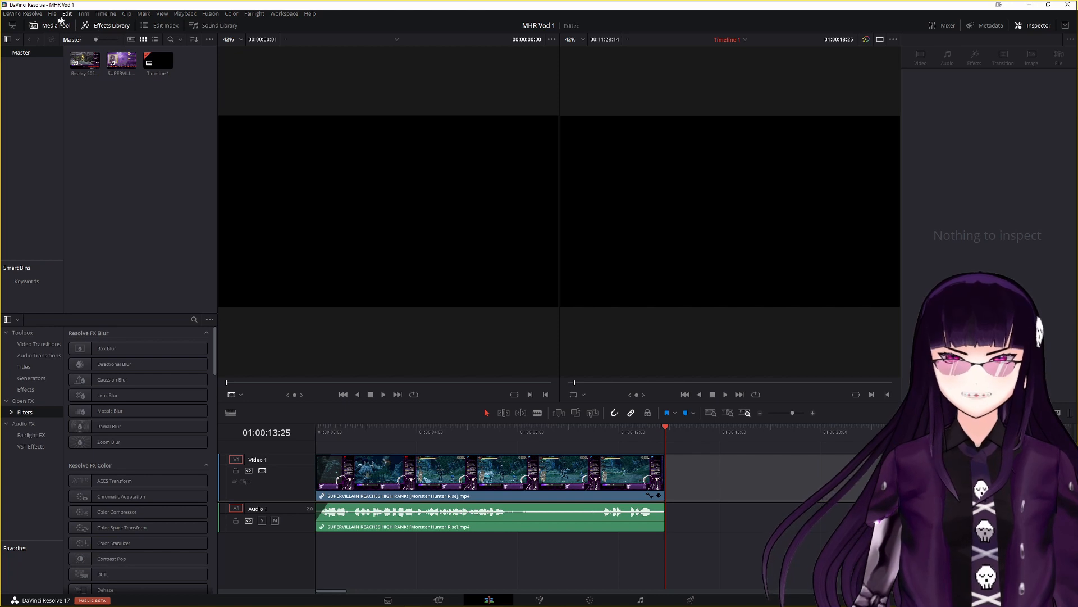
{"action": "left_click", "coordinate": [116, 30]}
{"action": "left_click", "coordinate": [116, 30]}
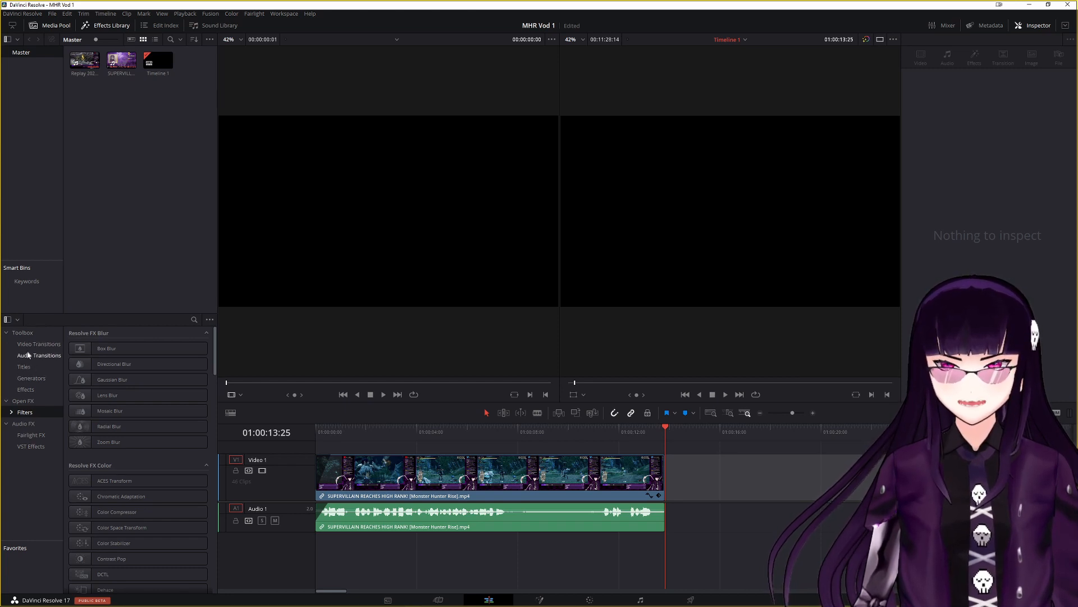
{"action": "left_click", "coordinate": [29, 369]}
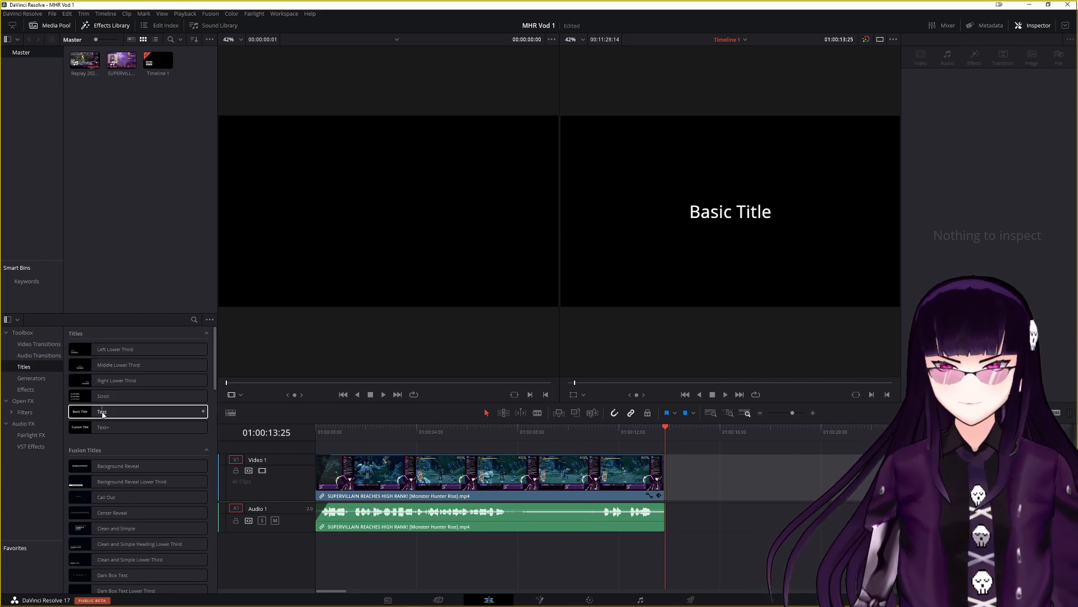
{"action": "left_click_drag", "start_coordinate": [102, 415], "coordinate": [677, 489]}
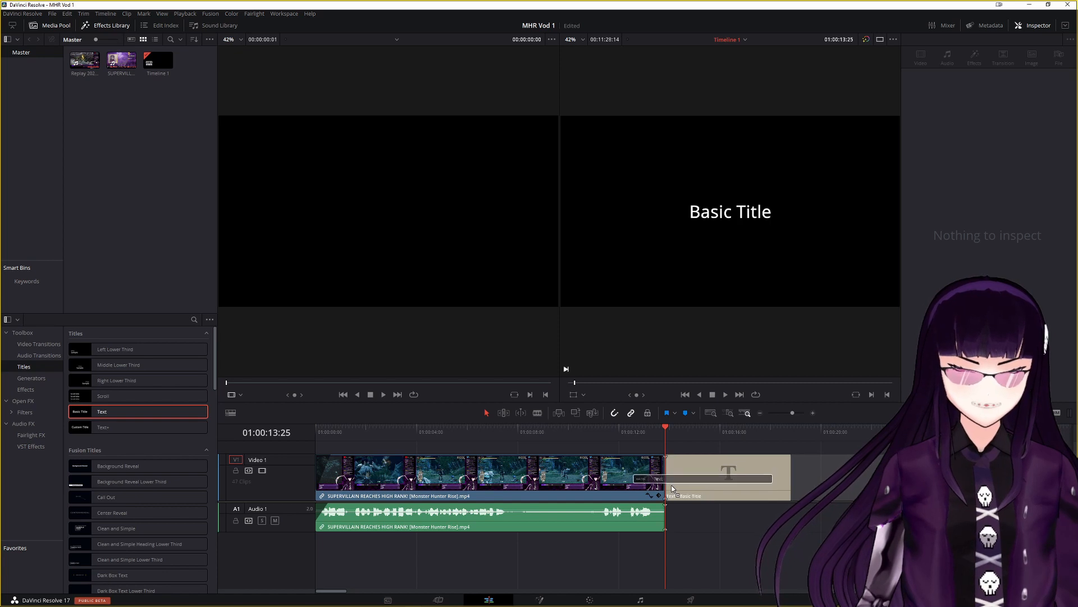
{"action": "left_click", "coordinate": [683, 491]}
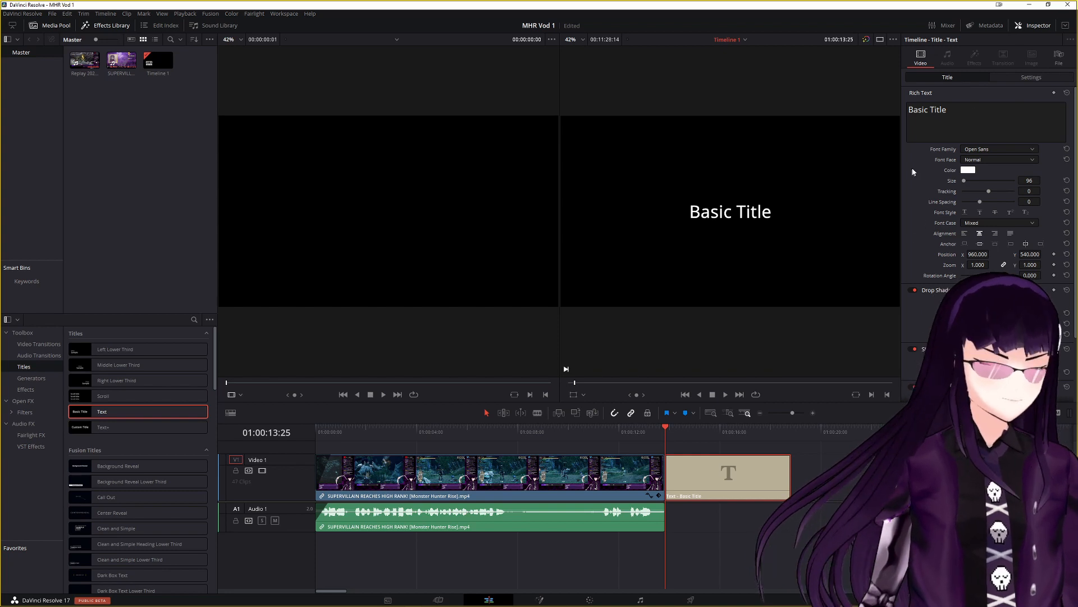
Step: Replace the title's text with "Supervillain Plays" on the first line and "Monster Hunter Rise" on the second
{"action": "left_click", "coordinate": [960, 118]}
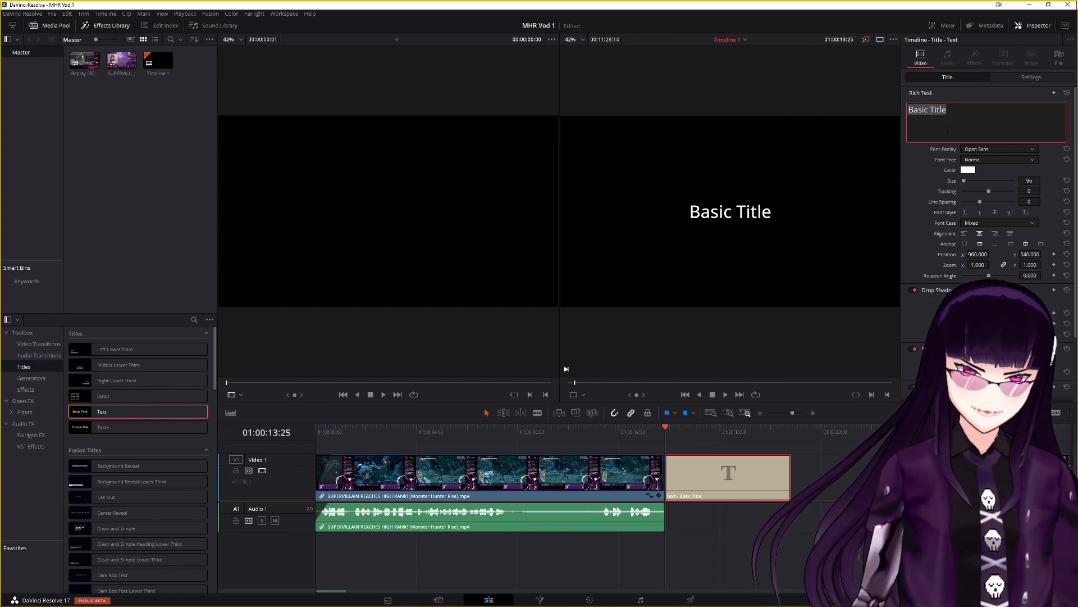
{"action": "type", "text": "Night Pl"}
{"action": "key", "text": "BackSpace"}
{"action": "key", "text": "BackSpace"}
{"action": "key", "text": "ctrl+a"}
{"action": "type", "text": "Supervivl"}
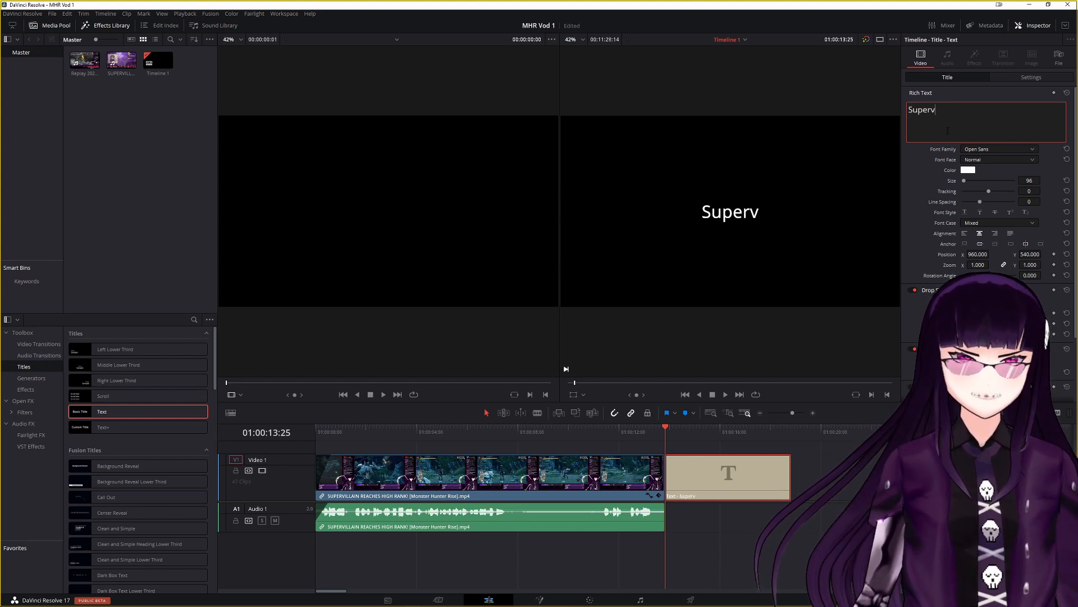
{"action": "key", "text": "BackSpace"}
{"action": "key", "text": "BackSpace"}
{"action": "type", "text": "llain pla"}
{"action": "key", "text": "BackSpace"}
{"action": "key", "text": "BackSpace"}
{"action": "key", "text": "BackSpace"}
{"action": "type", "text": "Plays"}
{"action": "key", "text": "Return"}
{"action": "type", "text": "Monste"}
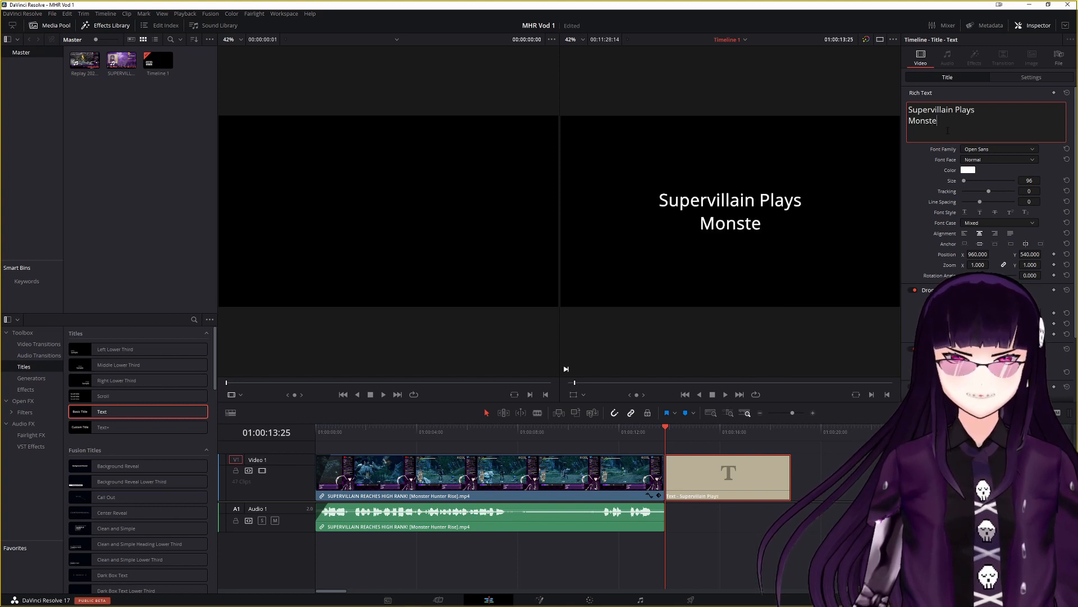
{"action": "type", "text": "r Hunter Risze"}
{"action": "key", "text": "BackSpace"}
{"action": "key", "text": "BackSpace"}
{"action": "type", "text": "e"}
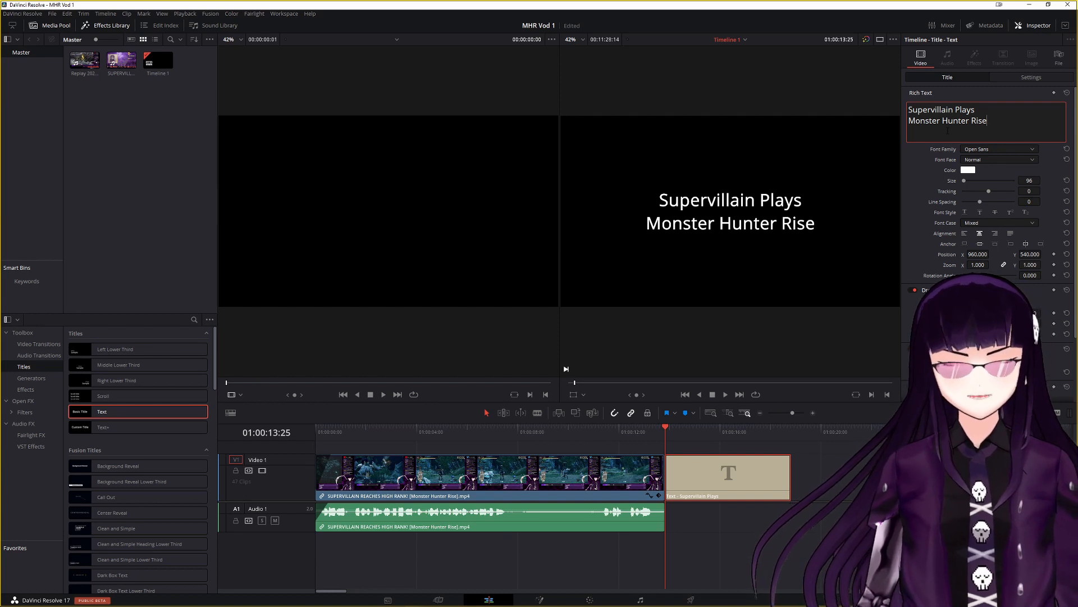
{"action": "left_click", "coordinate": [812, 476]}
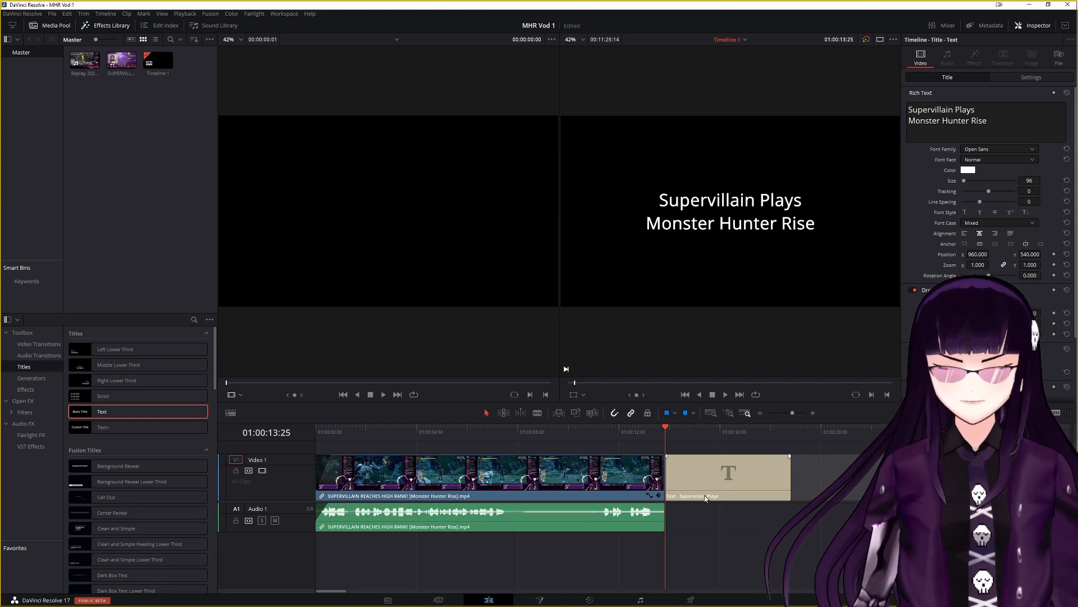
Step: Set the whole title text to the Goodbye Despair font family with the Italic face
{"action": "left_click", "coordinate": [752, 476]}
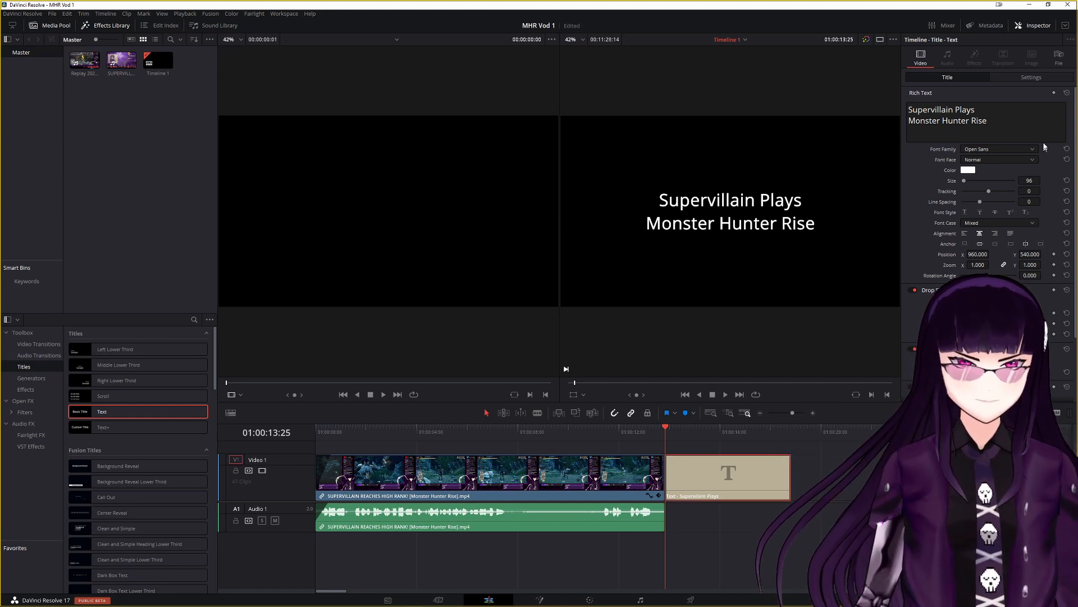
{"action": "left_click_drag", "start_coordinate": [908, 109], "coordinate": [989, 122]}
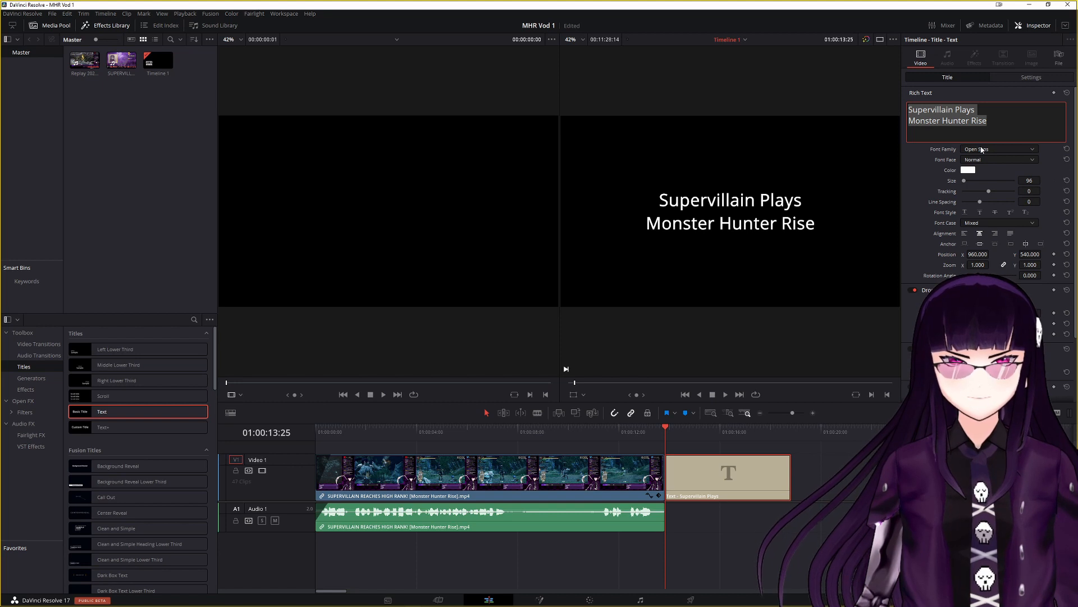
{"action": "left_click", "coordinate": [975, 149]}
{"action": "scroll", "coordinate": [1006, 216], "scroll_direction": "up", "scroll_amount": 8}
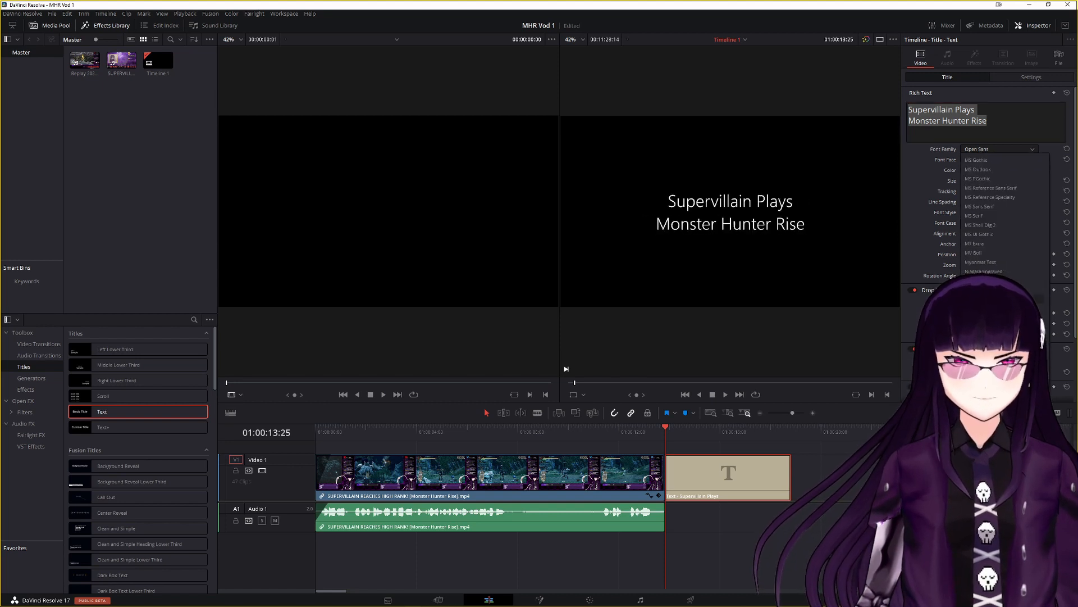
{"action": "scroll", "coordinate": [1008, 247], "scroll_direction": "up", "scroll_amount": 10}
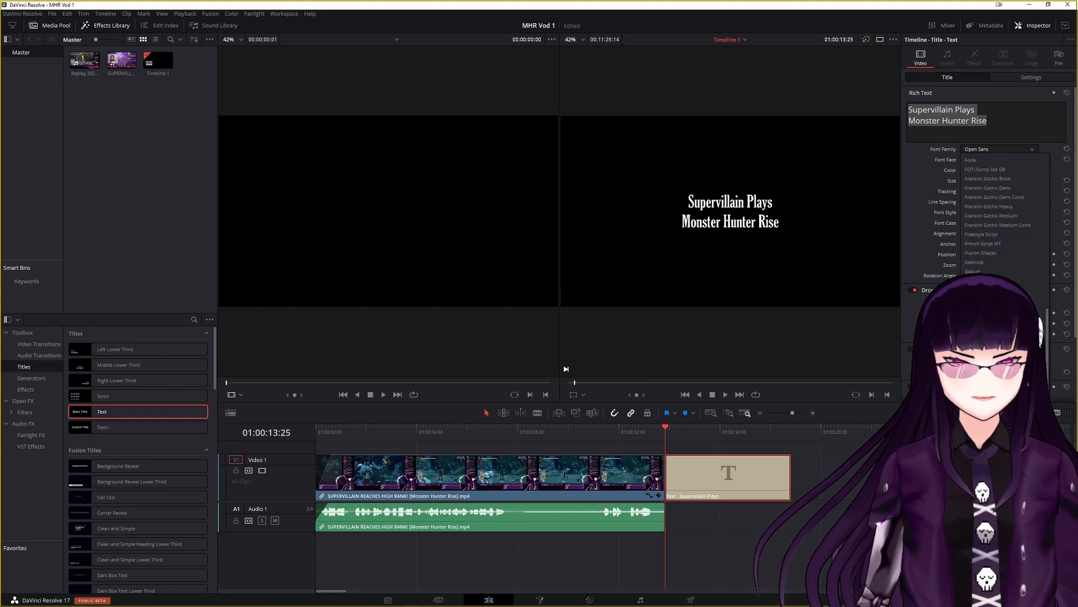
{"action": "left_click", "coordinate": [994, 364]}
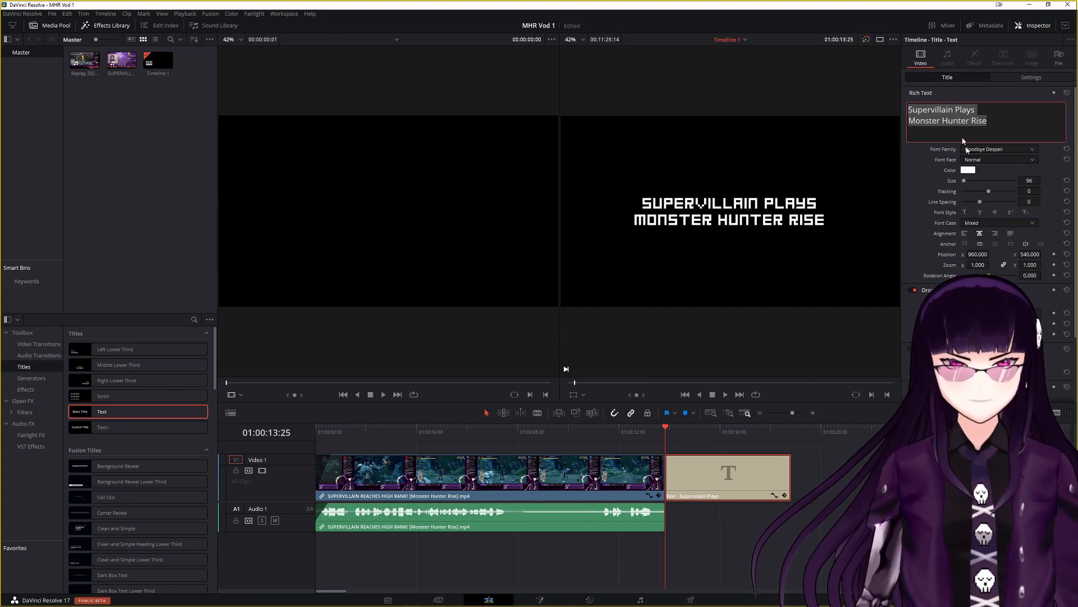
{"action": "left_click", "coordinate": [978, 162]}
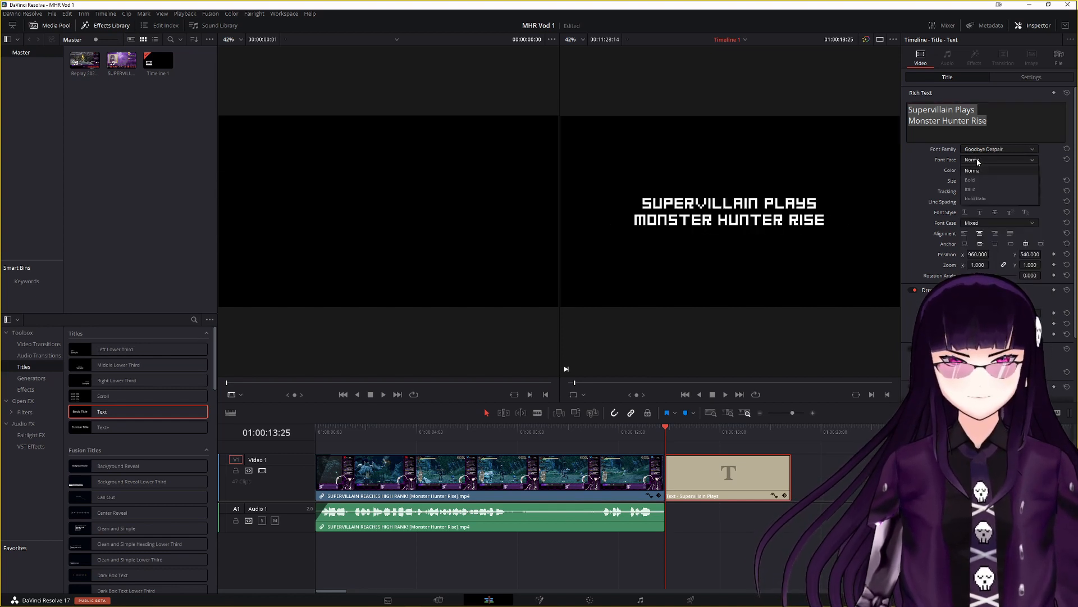
{"action": "left_click", "coordinate": [977, 190]}
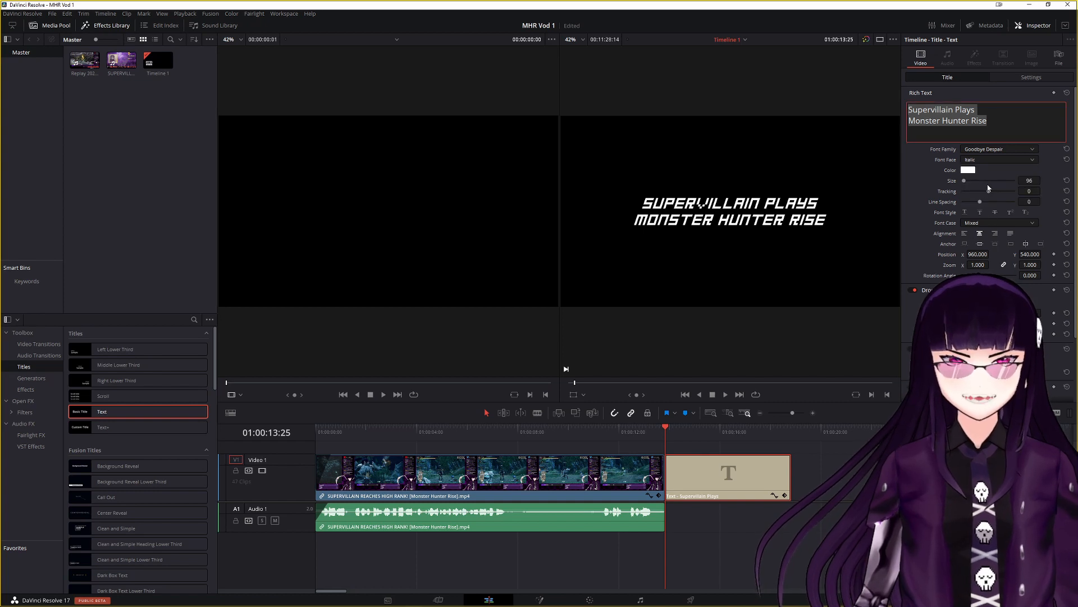
Step: Enlarge the title text, trying sizes 100 and 130 and settling on a size of 140
{"action": "left_click_drag", "start_coordinate": [970, 186], "coordinate": [966, 183]}
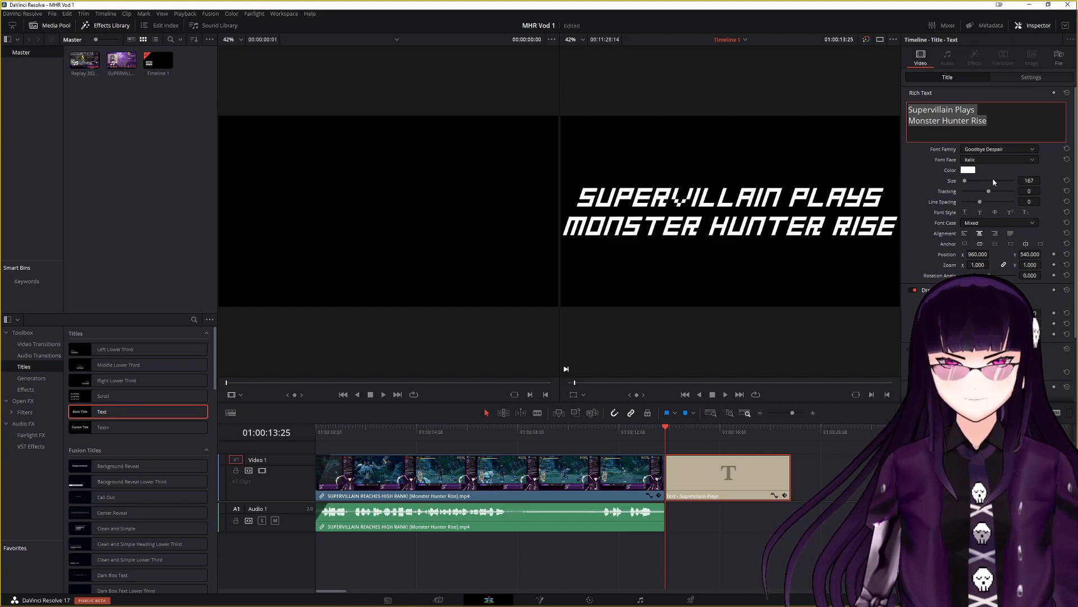
{"action": "left_click", "coordinate": [1032, 180]}
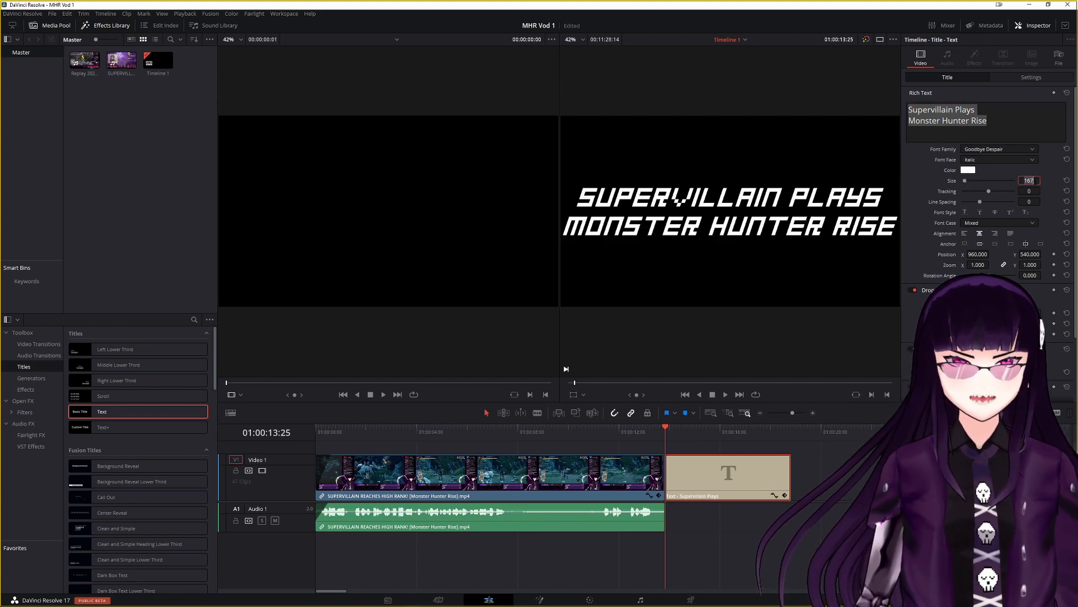
{"action": "type", "text": "100"}
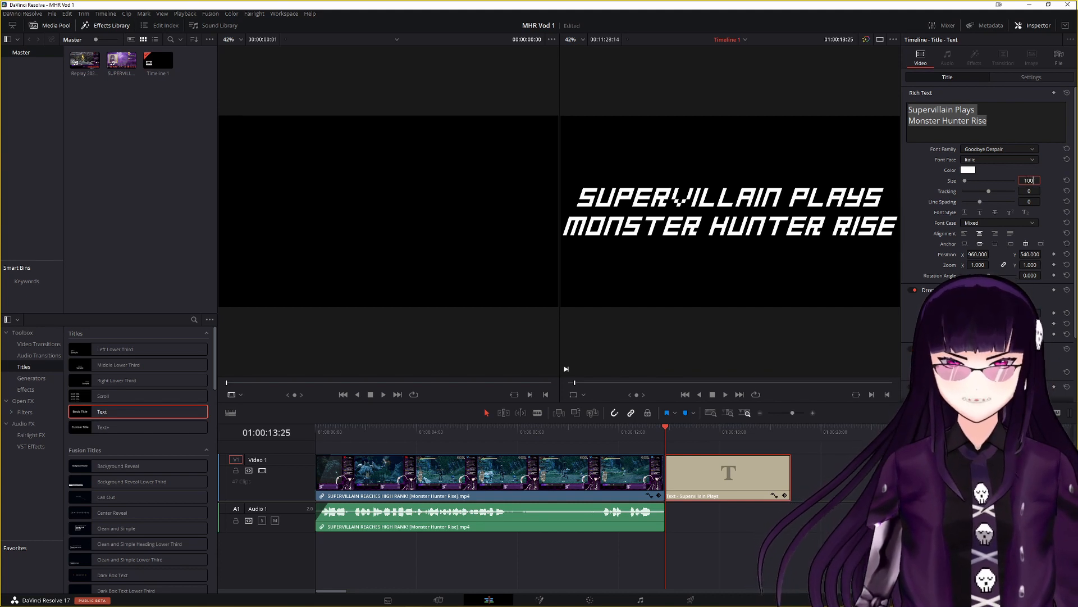
{"action": "key", "text": "Return"}
{"action": "type", "text": "130"}
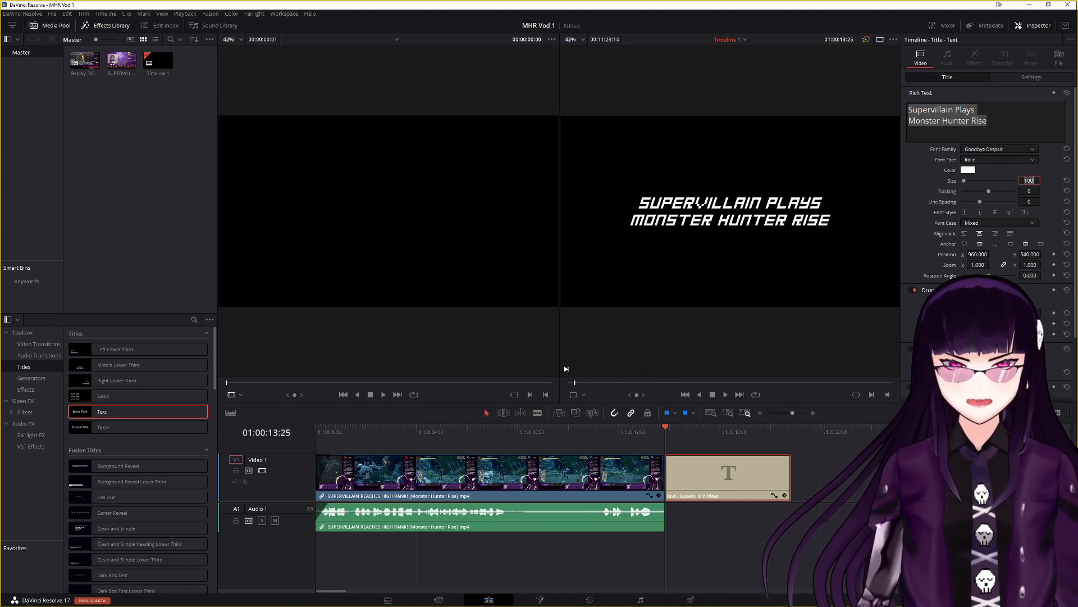
{"action": "key", "text": "Return"}
{"action": "type", "text": "140"}
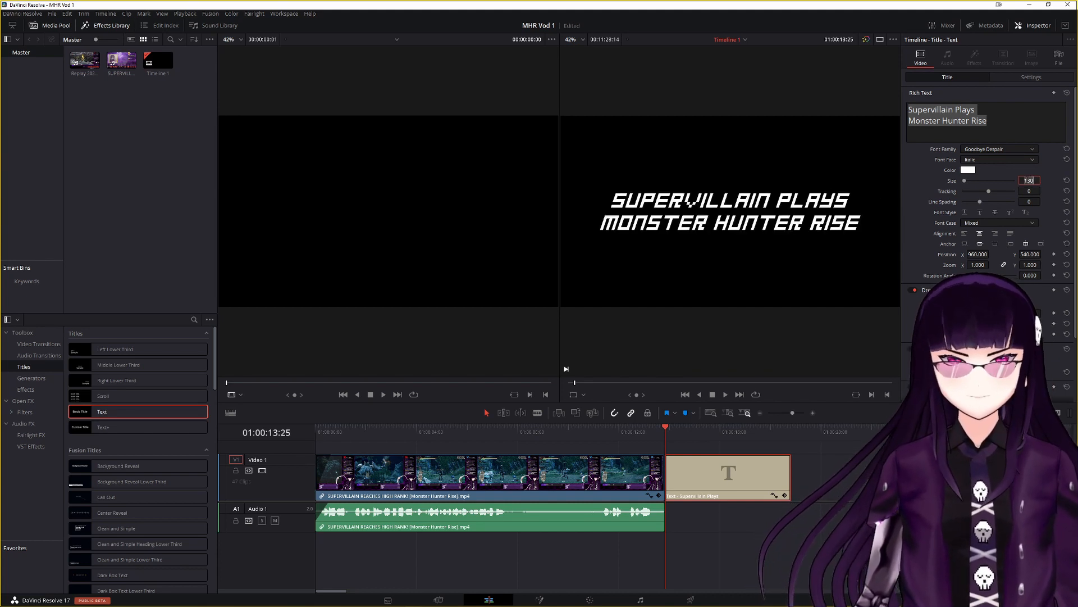
{"action": "key", "text": "Return"}
Step: Move all the clips following the title card back to the title's end, closing the remaining gap
{"action": "left_click", "coordinate": [665, 428]}
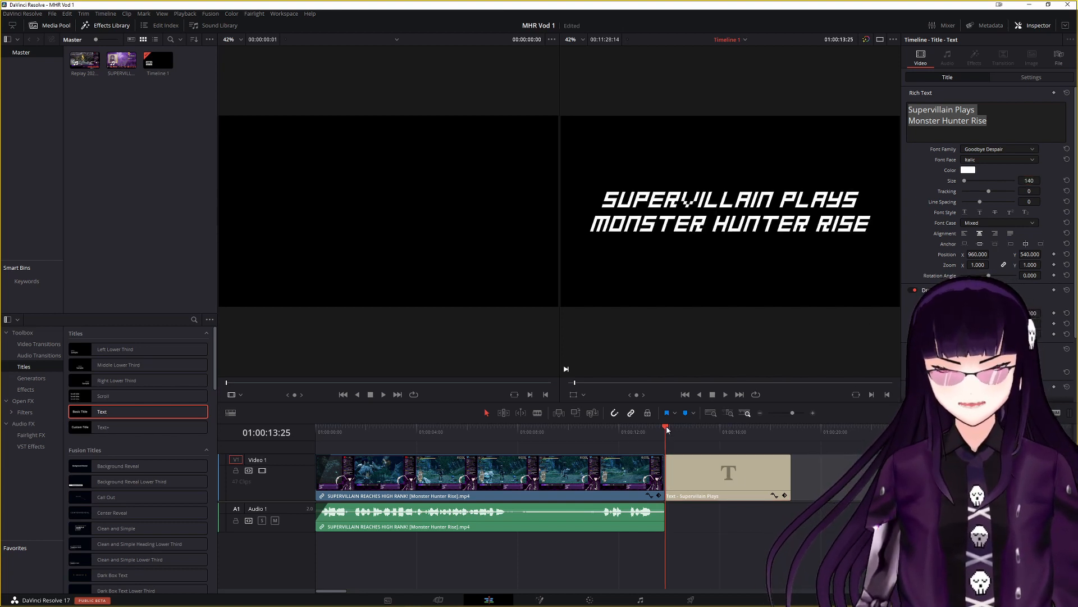
{"action": "left_click_drag", "start_coordinate": [667, 426], "coordinate": [792, 427]}
{"action": "left_click", "coordinate": [758, 412]}
{"action": "left_click", "coordinate": [759, 413]}
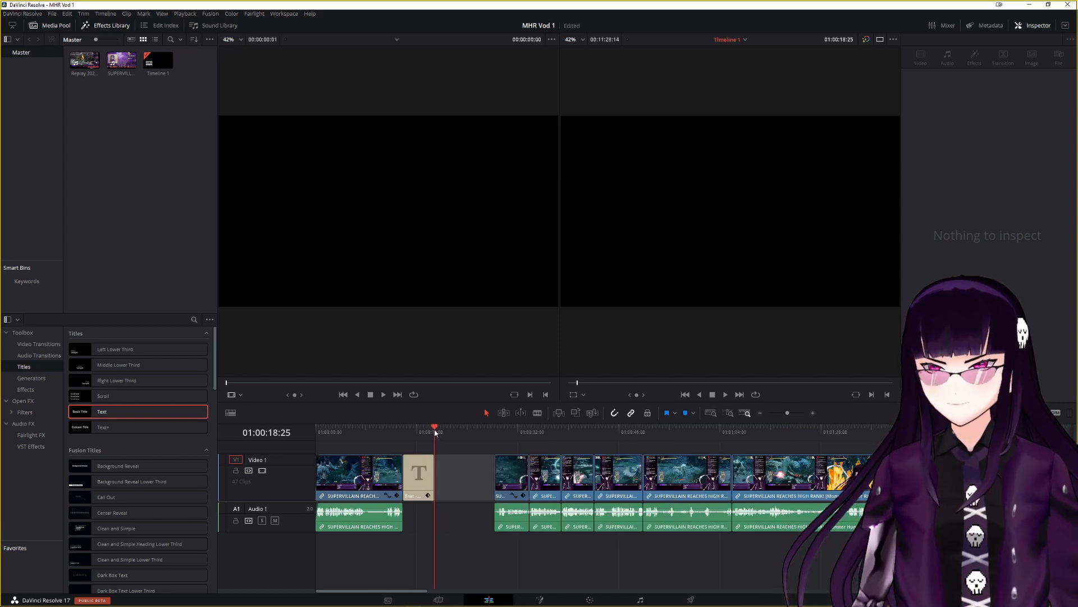
{"action": "left_click_drag", "start_coordinate": [437, 428], "coordinate": [495, 432]}
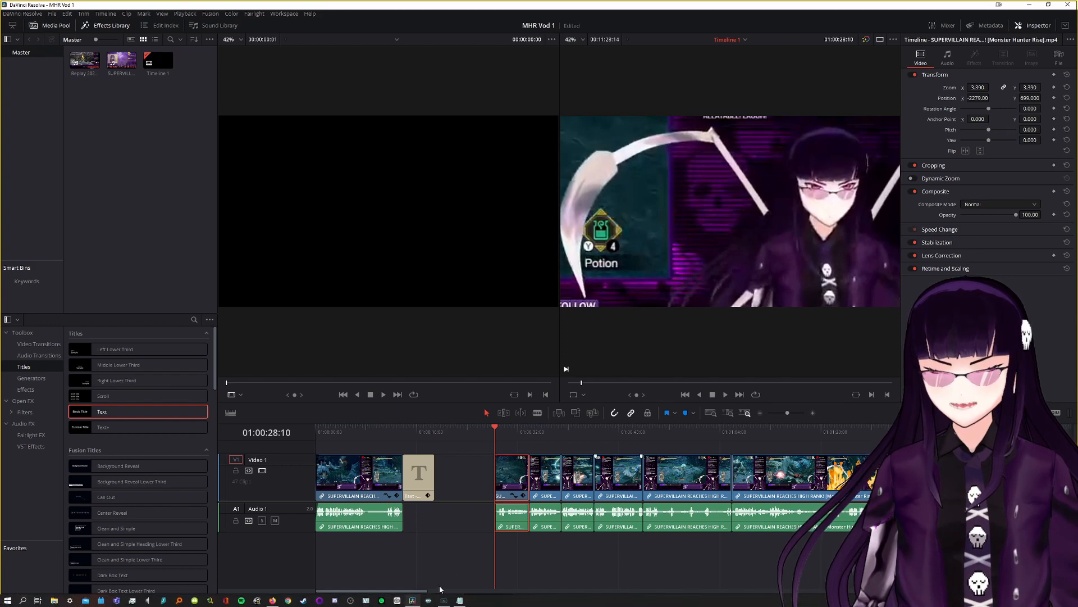
{"action": "left_click_drag", "start_coordinate": [426, 591], "coordinate": [1006, 589]}
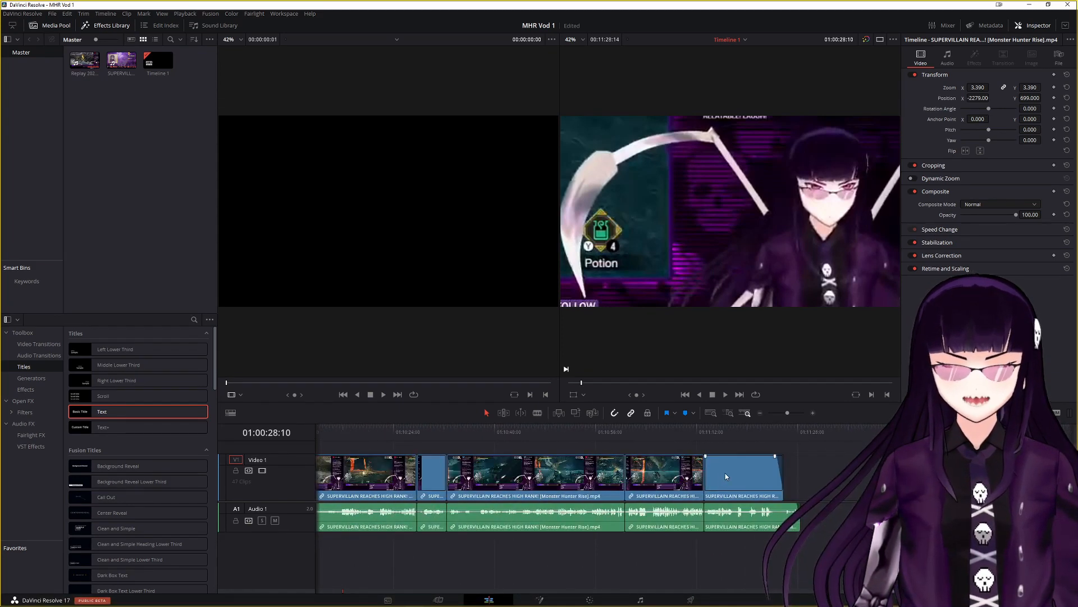
{"action": "key", "text": "ctrl+a"}
{"action": "left_click_drag", "start_coordinate": [938, 588], "coordinate": [366, 581]}
{"action": "left_click_drag", "start_coordinate": [514, 466], "coordinate": [454, 467]}
{"action": "left_click_drag", "start_coordinate": [444, 581], "coordinate": [966, 581]}
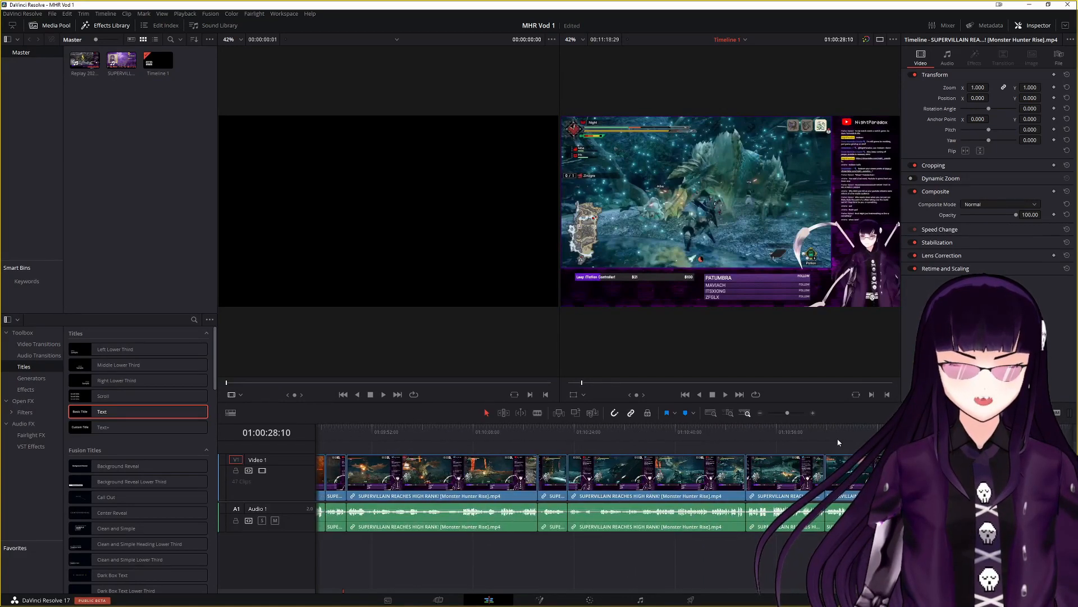
Step: Inspect the timeline around the cut at 01:11:03:21 and the footage that follows it
{"action": "left_click", "coordinate": [825, 430]}
{"action": "scroll", "coordinate": [850, 433], "scroll_direction": "up", "scroll_amount": 5}
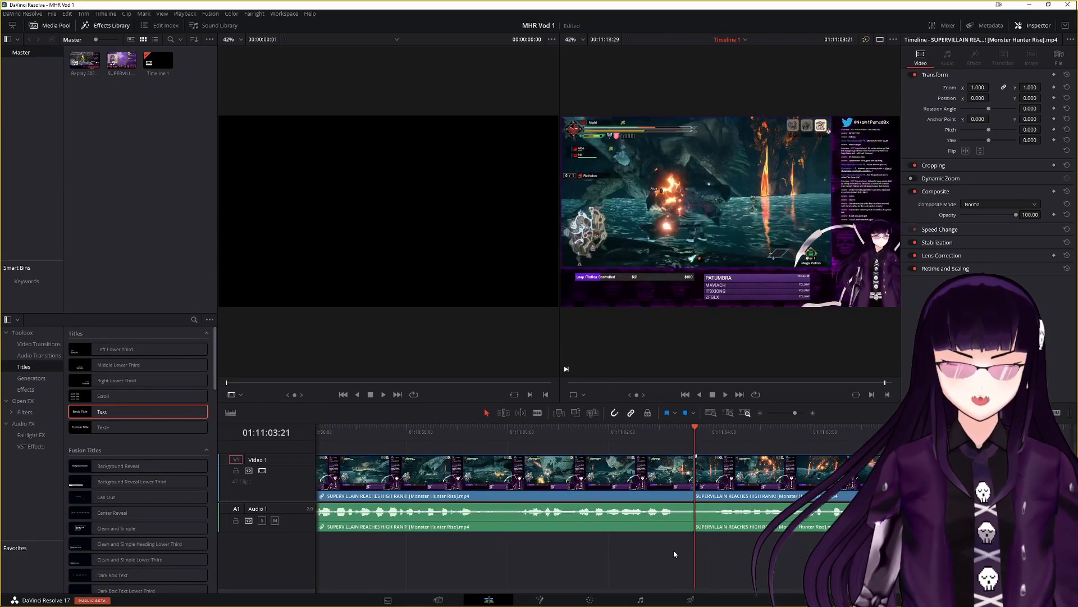
{"action": "scroll", "coordinate": [584, 477], "scroll_direction": "right", "scroll_amount": 2}
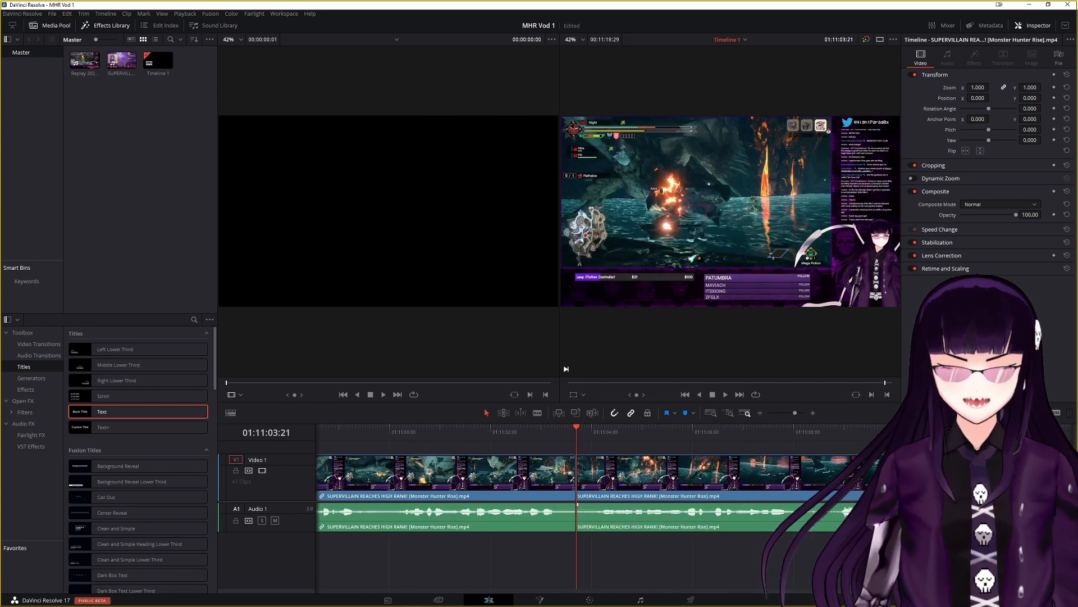
{"action": "scroll", "coordinate": [580, 421], "scroll_direction": "right", "scroll_amount": 2}
{"action": "scroll", "coordinate": [792, 436], "scroll_direction": "right", "scroll_amount": 3}
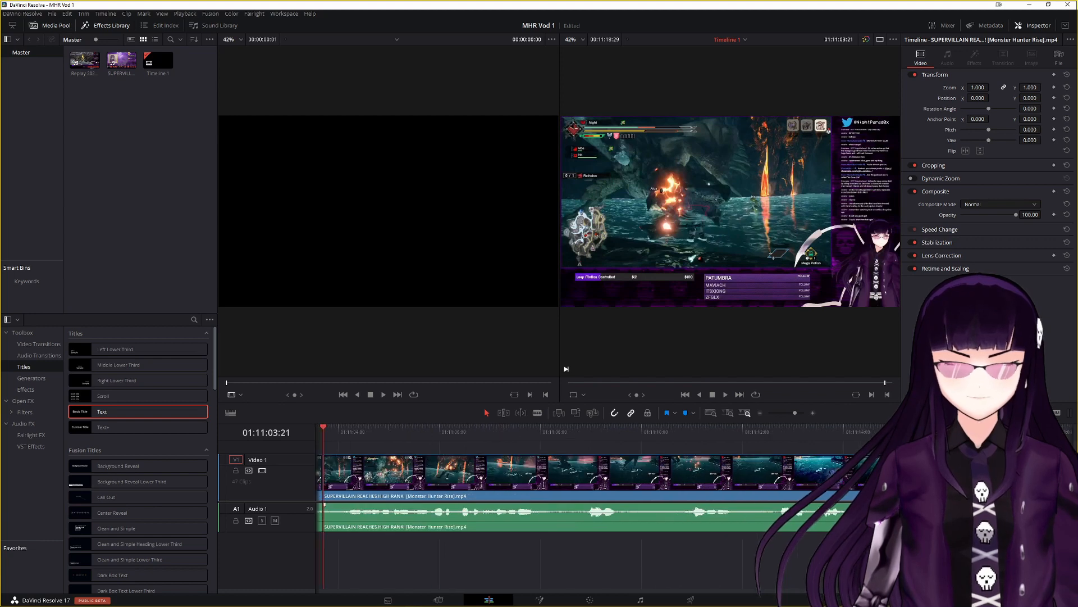
{"action": "left_click", "coordinate": [790, 432]}
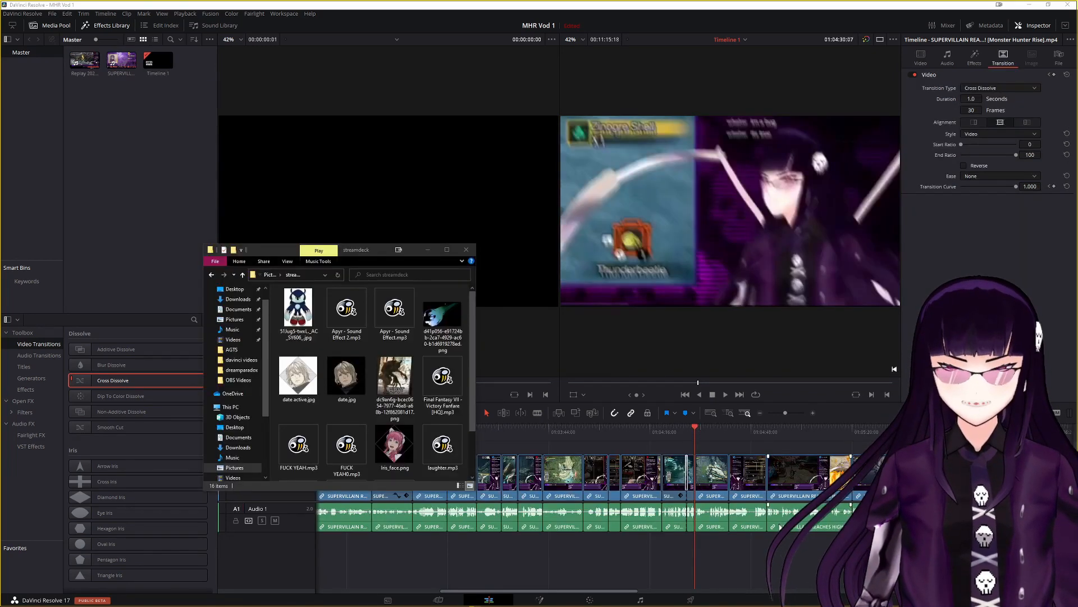
Step: Add the file "Apyr - Sound Effect 2.mp3" on a new audio track, starting just before the cut at 01:04:27:21
{"action": "left_click", "coordinate": [663, 553]}
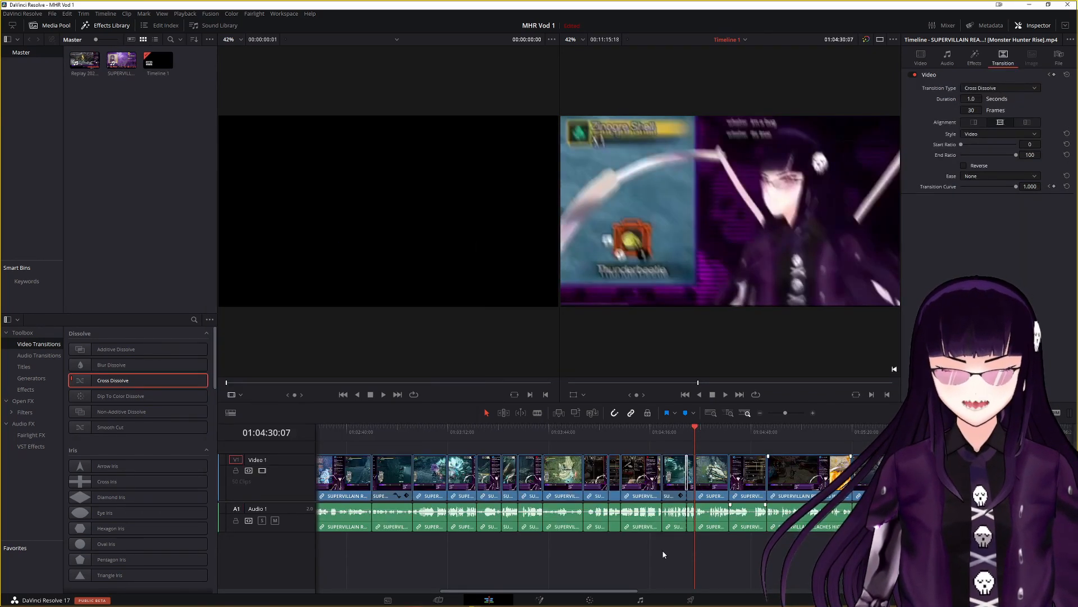
{"action": "scroll", "coordinate": [662, 554], "scroll_direction": "up", "scroll_amount": 5}
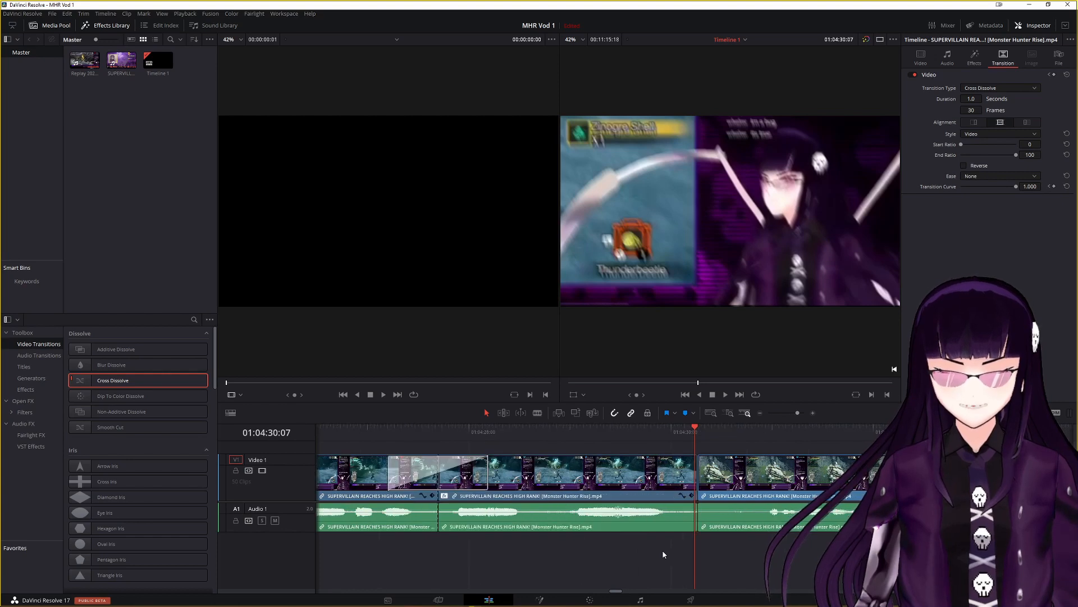
{"action": "key", "text": "Right"}
{"action": "left_click_drag", "start_coordinate": [691, 431], "coordinate": [438, 431]}
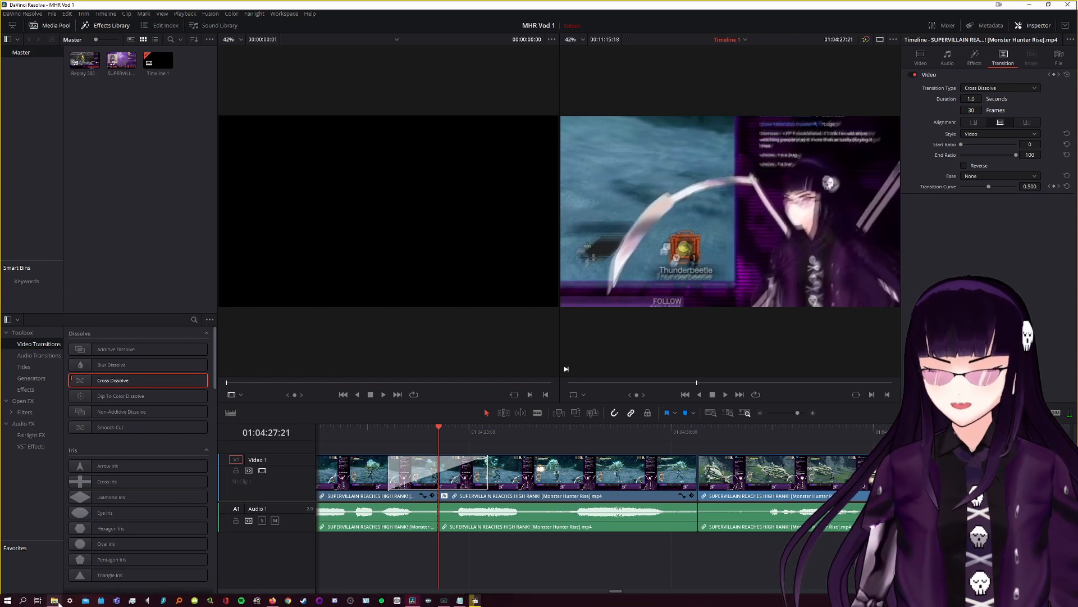
{"action": "left_click", "coordinate": [54, 601]}
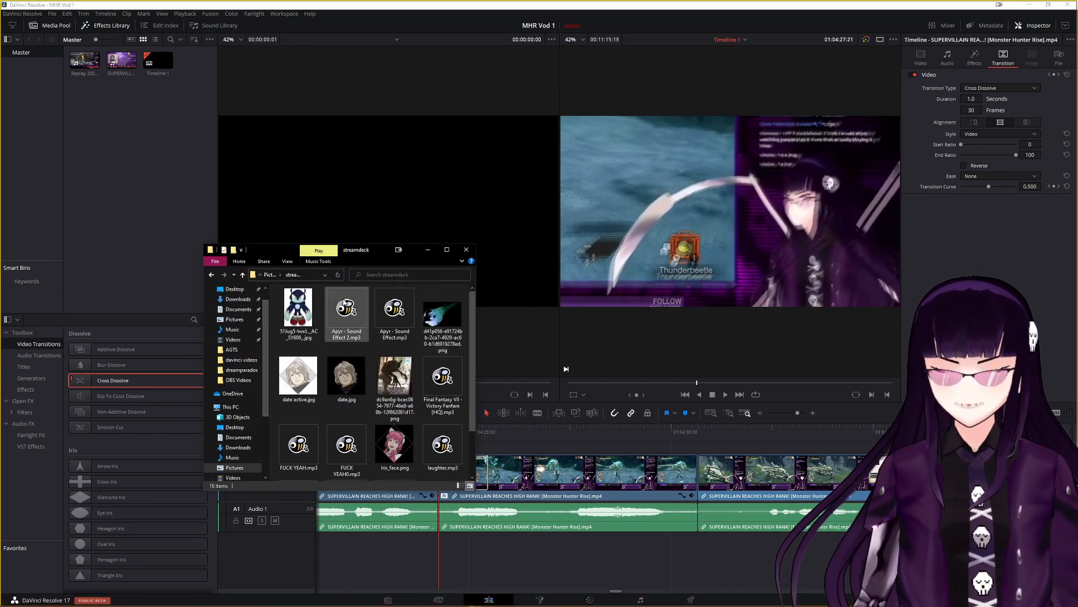
{"action": "left_click_drag", "start_coordinate": [347, 312], "coordinate": [499, 554]}
Step: Play the sound effect from 01:04:27:15 and give its end a short fade-out
{"action": "left_click", "coordinate": [419, 427]}
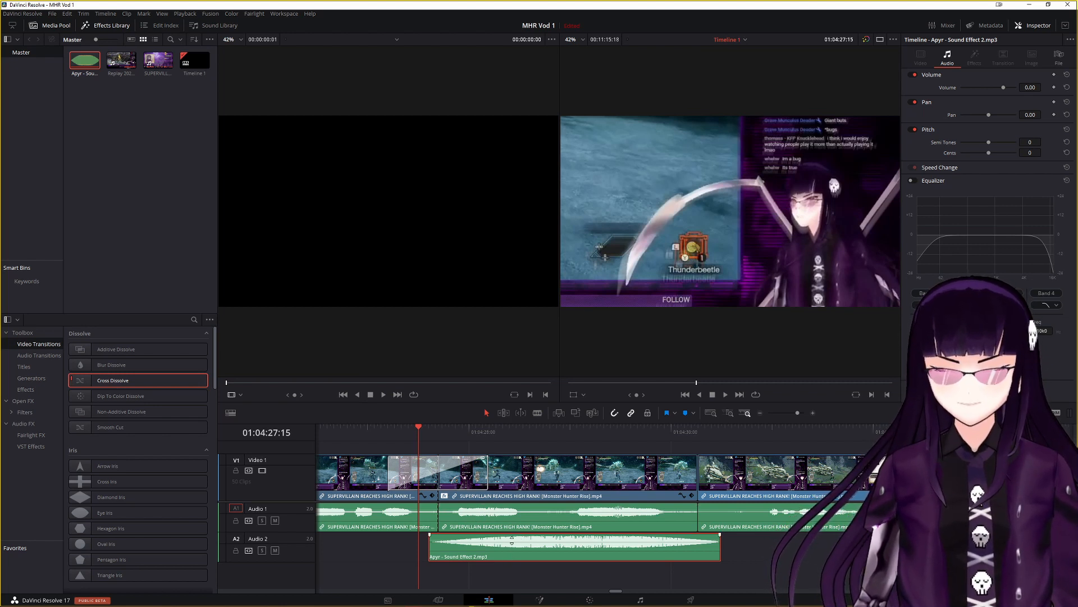
{"action": "left_click", "coordinate": [726, 394]}
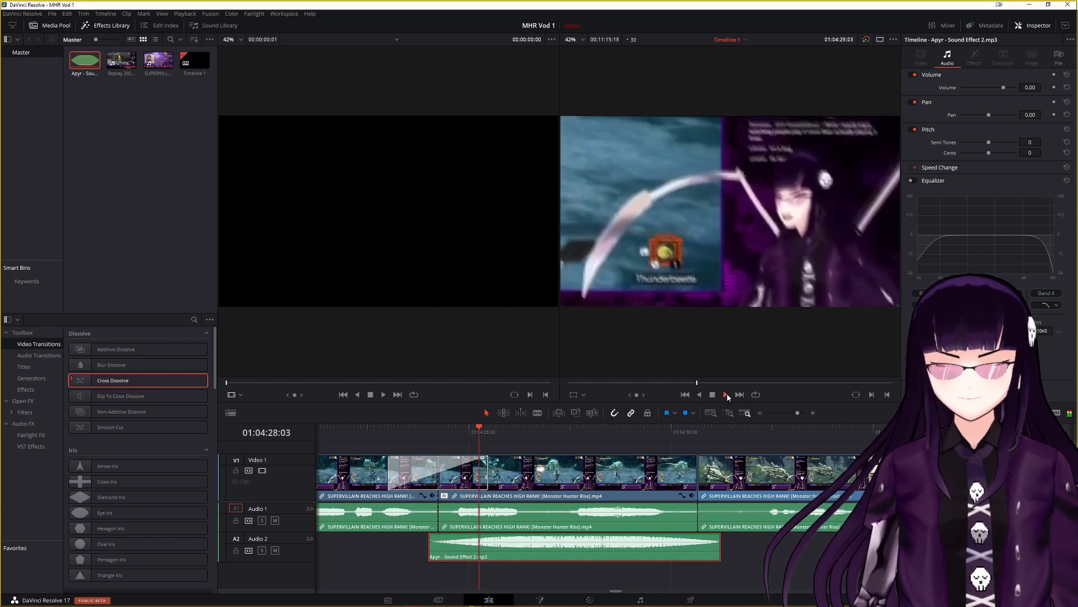
{"action": "left_click", "coordinate": [712, 395]}
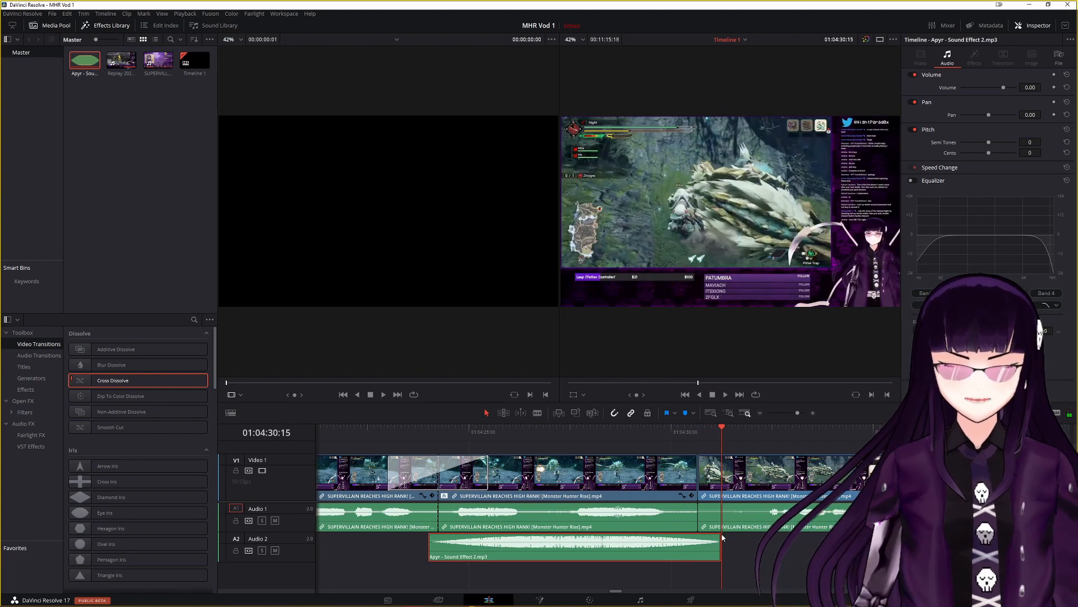
{"action": "left_click_drag", "start_coordinate": [719, 534], "coordinate": [678, 533]}
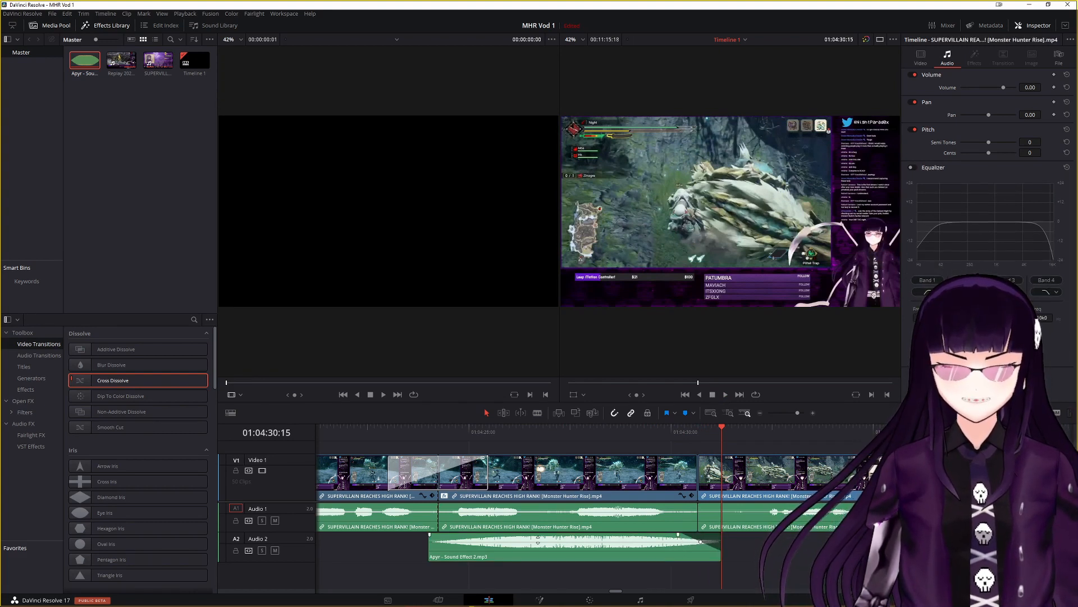
{"action": "left_click", "coordinate": [539, 545]}
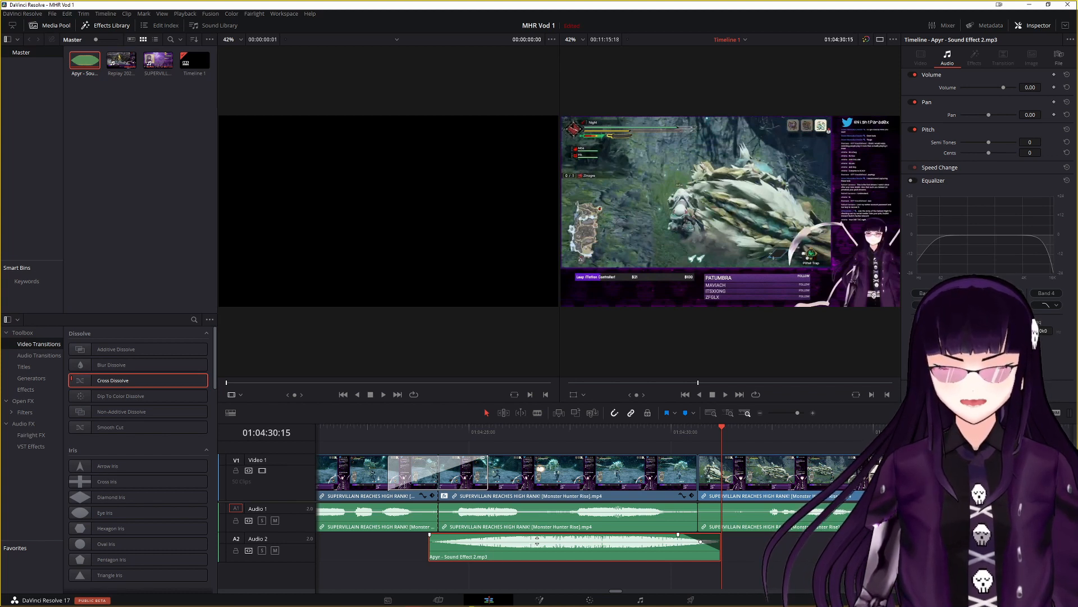
{"action": "mouse_move", "coordinate": [537, 541]}
{"action": "left_mouse_down"}
{"action": "mouse_move", "coordinate": [551, 544]}
{"action": "mouse_move", "coordinate": [530, 540]}
{"action": "left_mouse_up"}
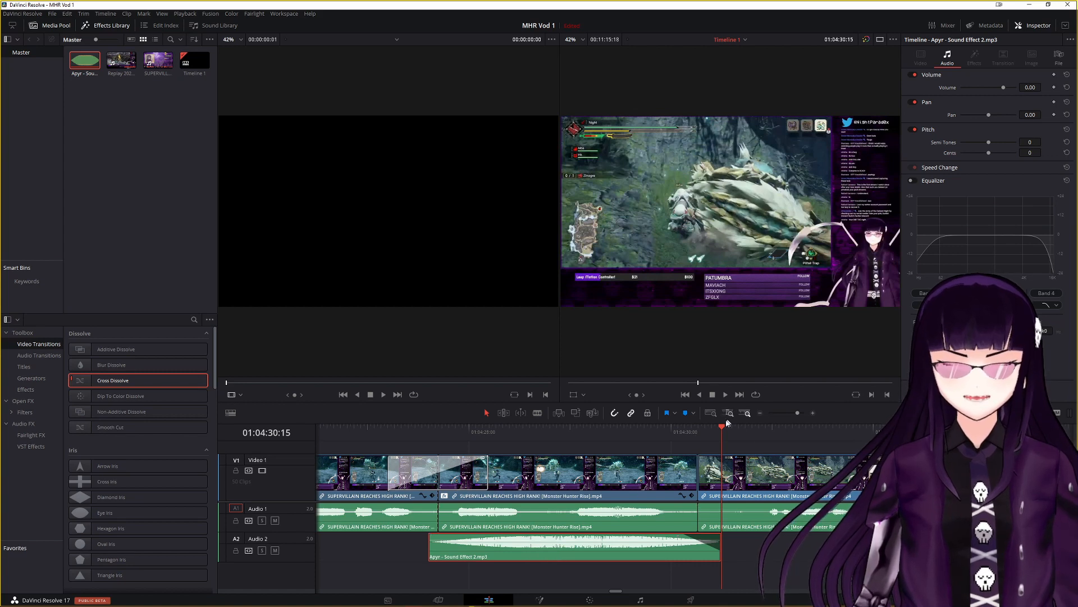
Step: Play back the faded sound effect with the footage from 01:04:27:19
{"action": "left_click_drag", "start_coordinate": [724, 428], "coordinate": [432, 493]}
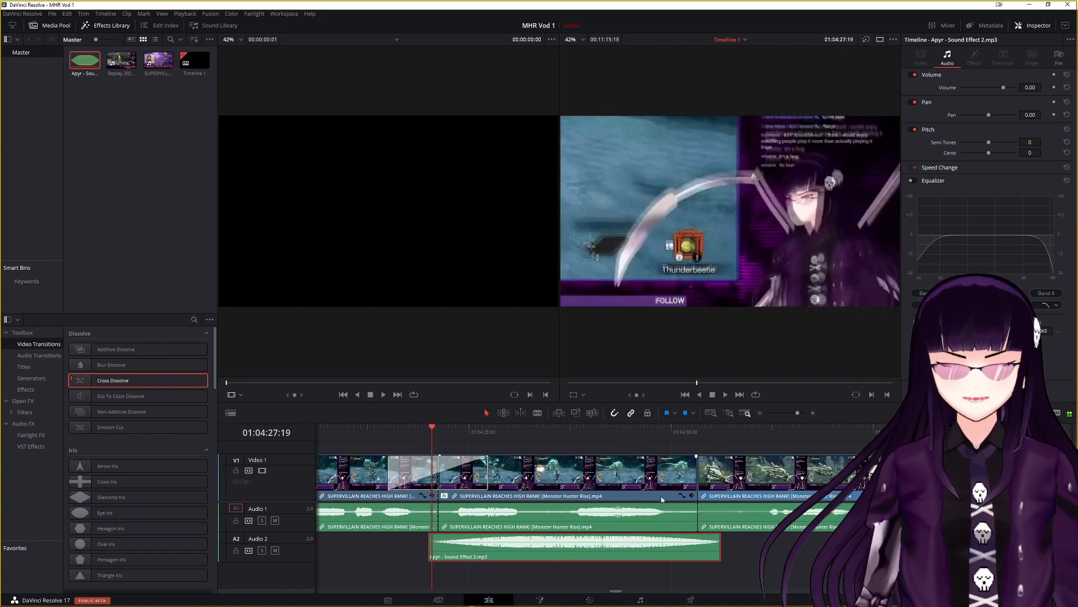
{"action": "left_click", "coordinate": [726, 395]}
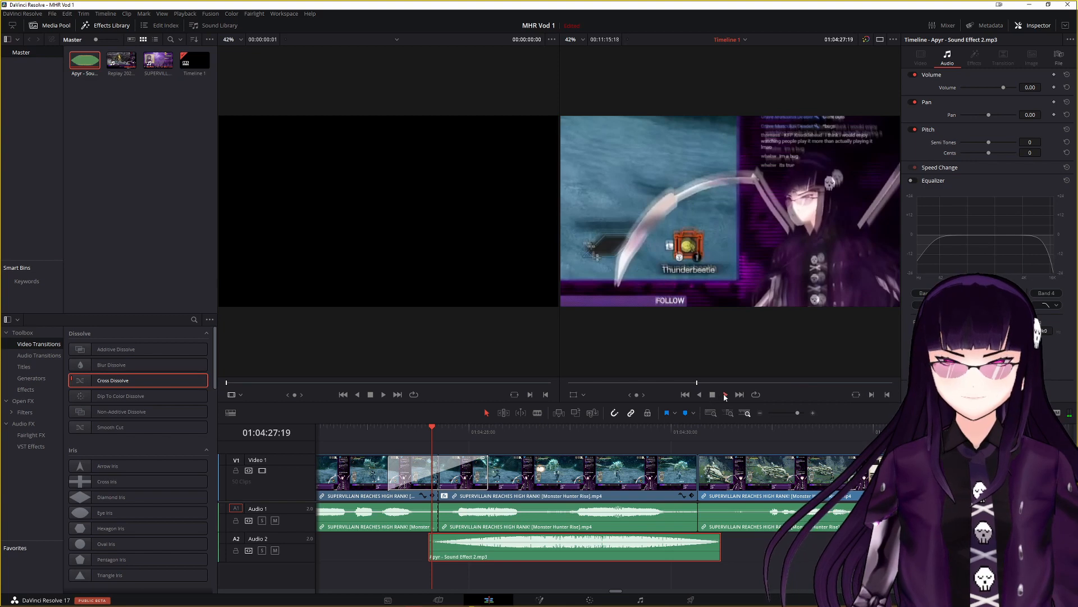
{"action": "left_click_drag", "start_coordinate": [720, 536], "coordinate": [695, 536]}
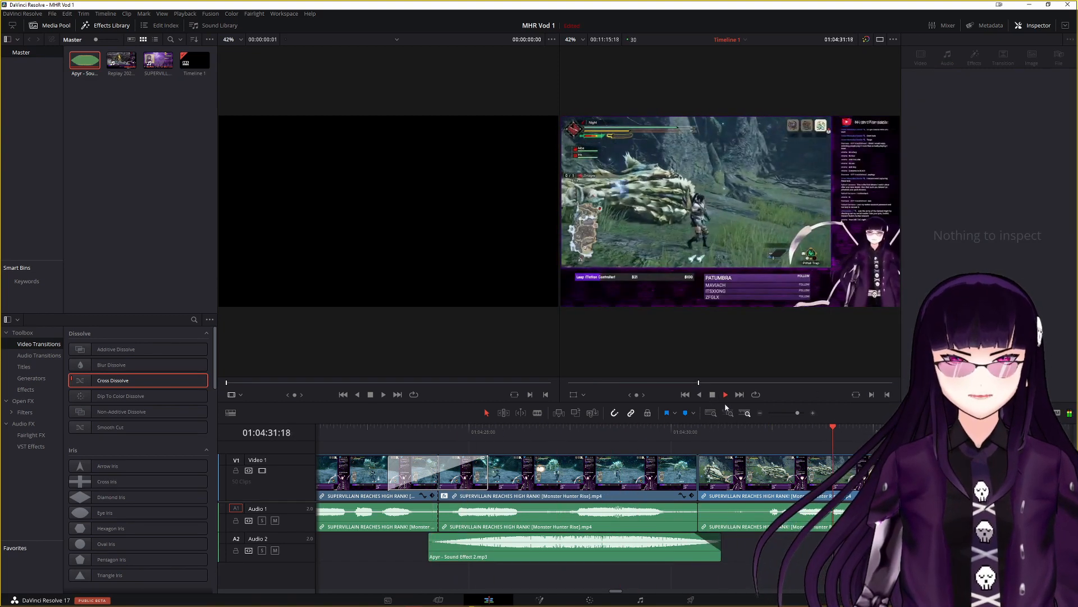
{"action": "key", "text": "space"}
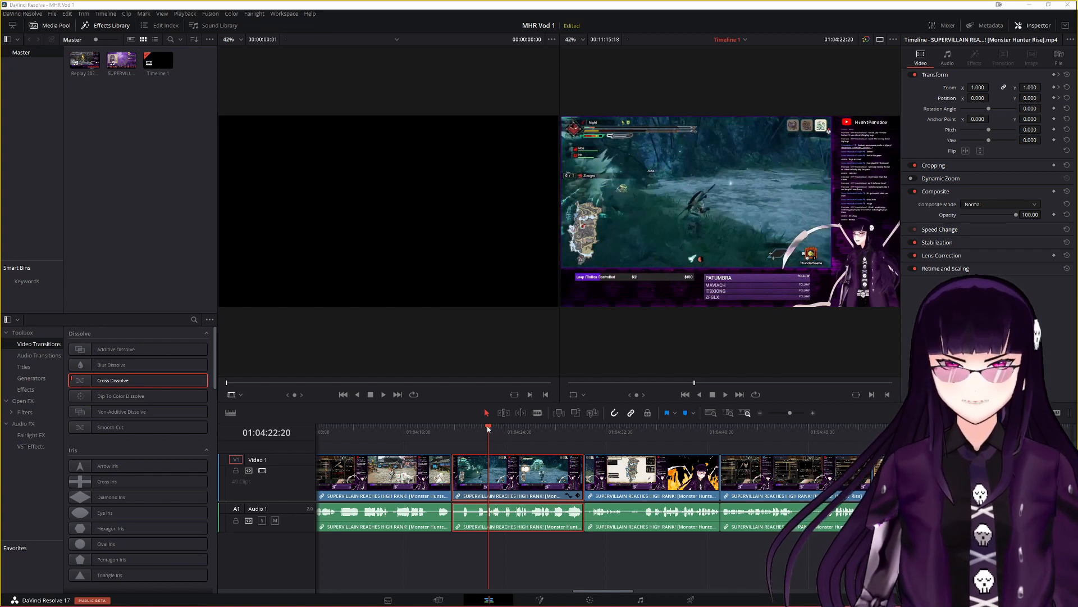
Step: Split the clip at 01:04:27:21, during its zoom-in on the streamer's avatar, and place the playhead at the cut
{"action": "left_click", "coordinate": [510, 447]}
{"action": "scroll", "coordinate": [509, 446], "scroll_direction": "up", "scroll_amount": 4}
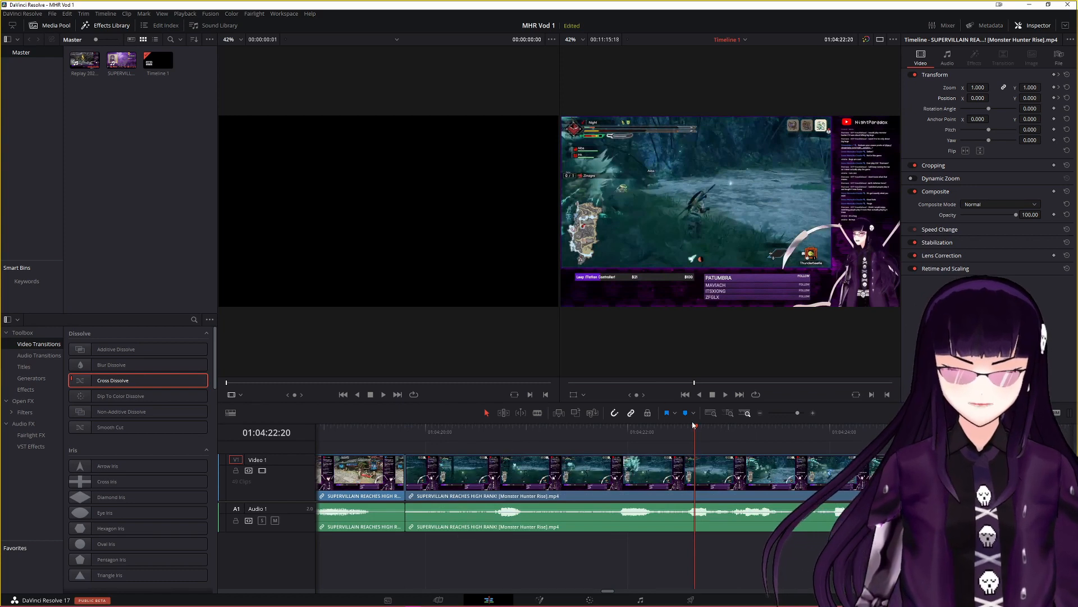
{"action": "mouse_move", "coordinate": [695, 428]}
{"action": "left_mouse_down"}
{"action": "mouse_move", "coordinate": [730, 430]}
{"action": "mouse_move", "coordinate": [674, 431]}
{"action": "left_mouse_up"}
{"action": "key", "text": "b"}
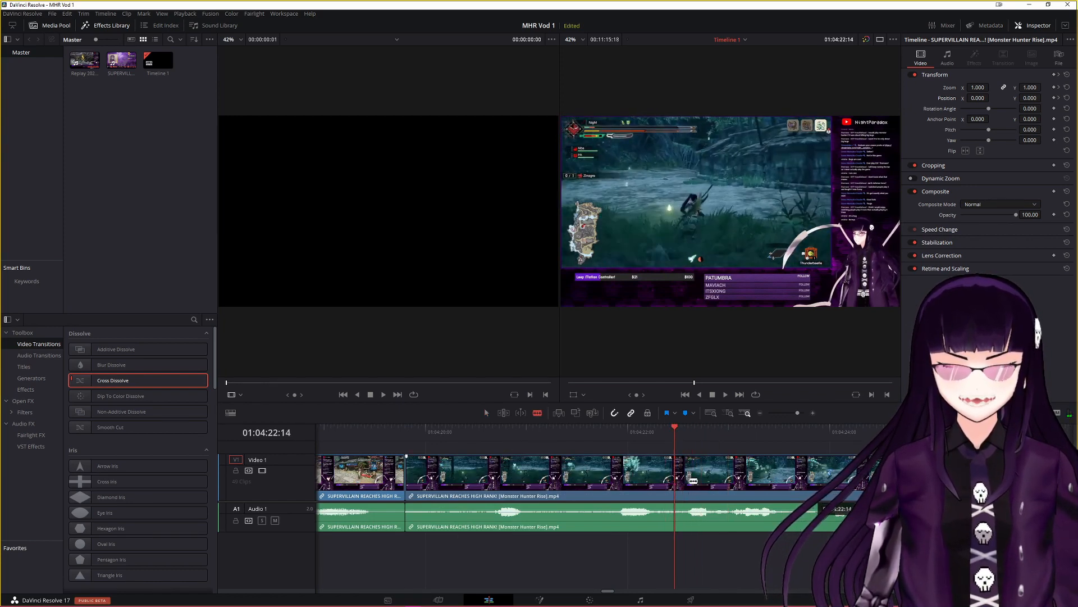
{"action": "scroll", "coordinate": [682, 481], "scroll_direction": "right", "scroll_amount": 6}
{"action": "scroll", "coordinate": [717, 480], "scroll_direction": "right", "scroll_amount": 4}
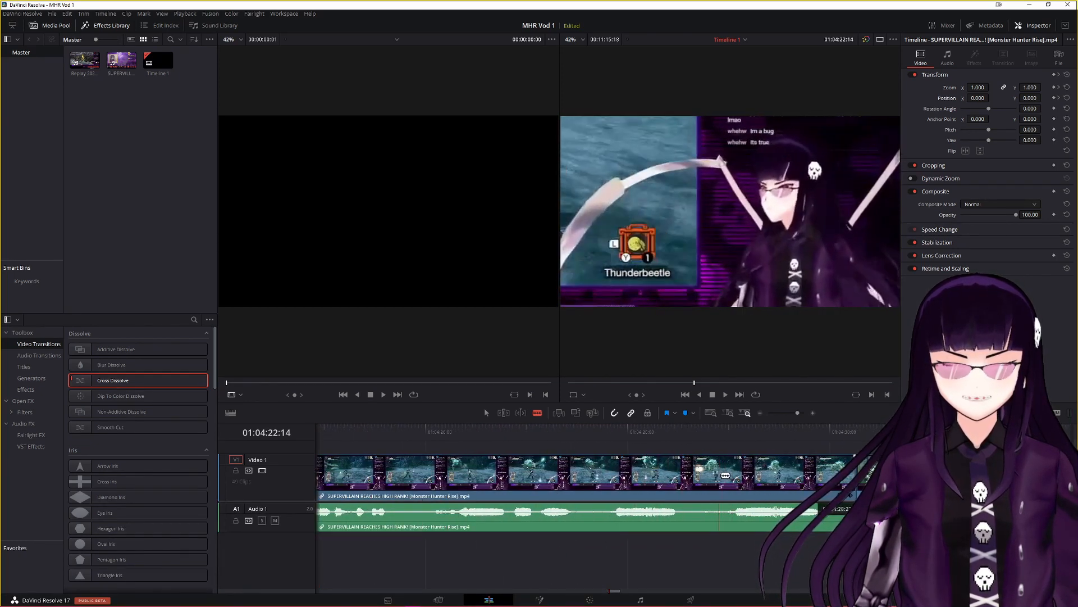
{"action": "left_click", "coordinate": [597, 483]}
{"action": "left_click", "coordinate": [486, 413]}
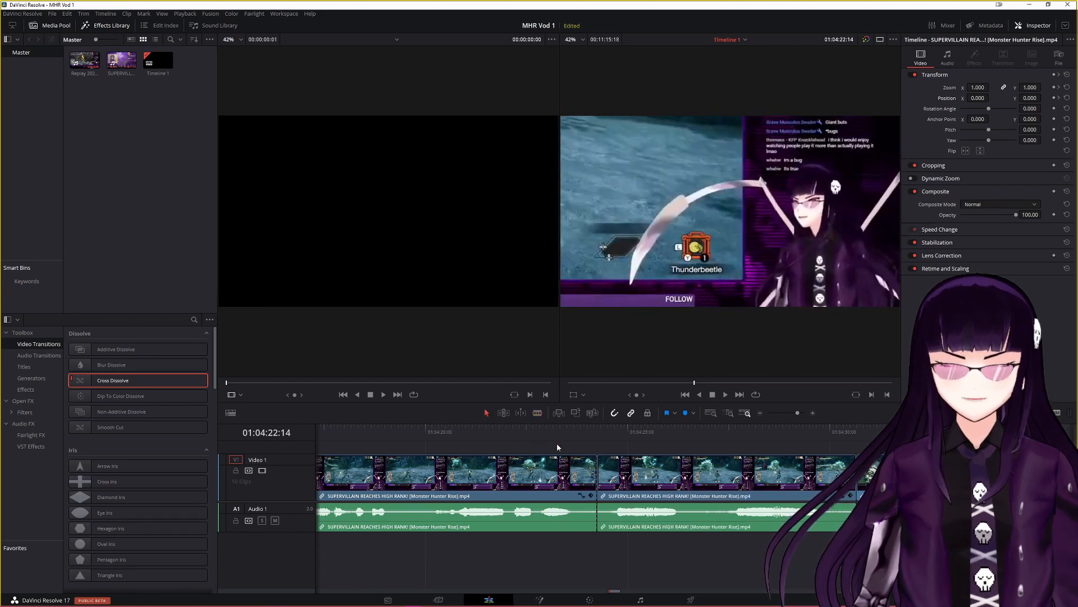
{"action": "left_click", "coordinate": [594, 437]}
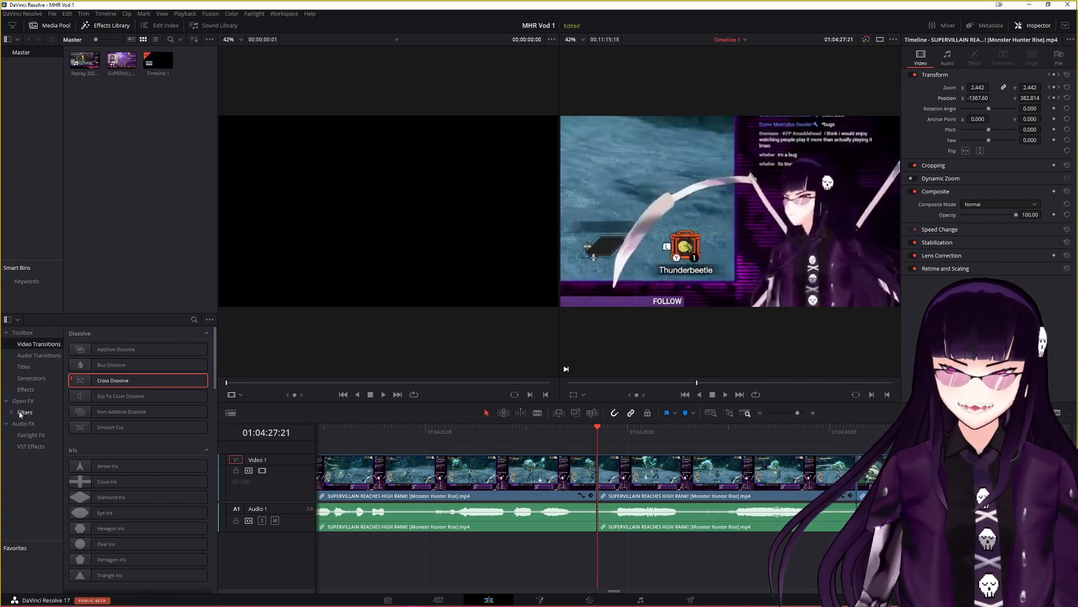
Step: Find the Camera Shake filter among the Resolve FX Transform effects and apply it to the clip after the new cut
{"action": "left_click", "coordinate": [31, 390]}
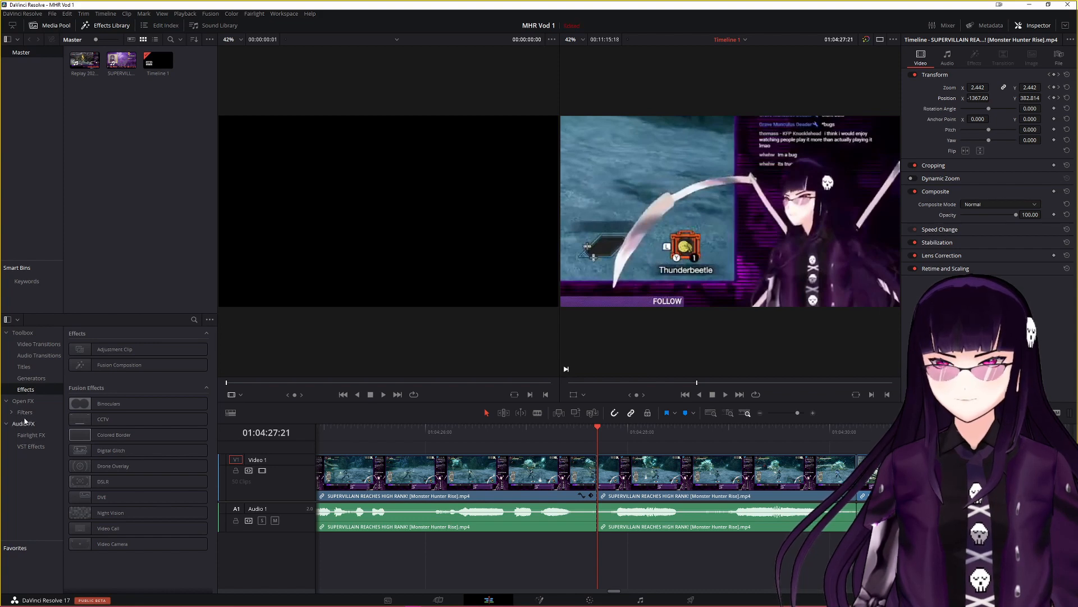
{"action": "left_click", "coordinate": [24, 412]}
{"action": "scroll", "coordinate": [96, 415], "scroll_direction": "down", "scroll_amount": 12}
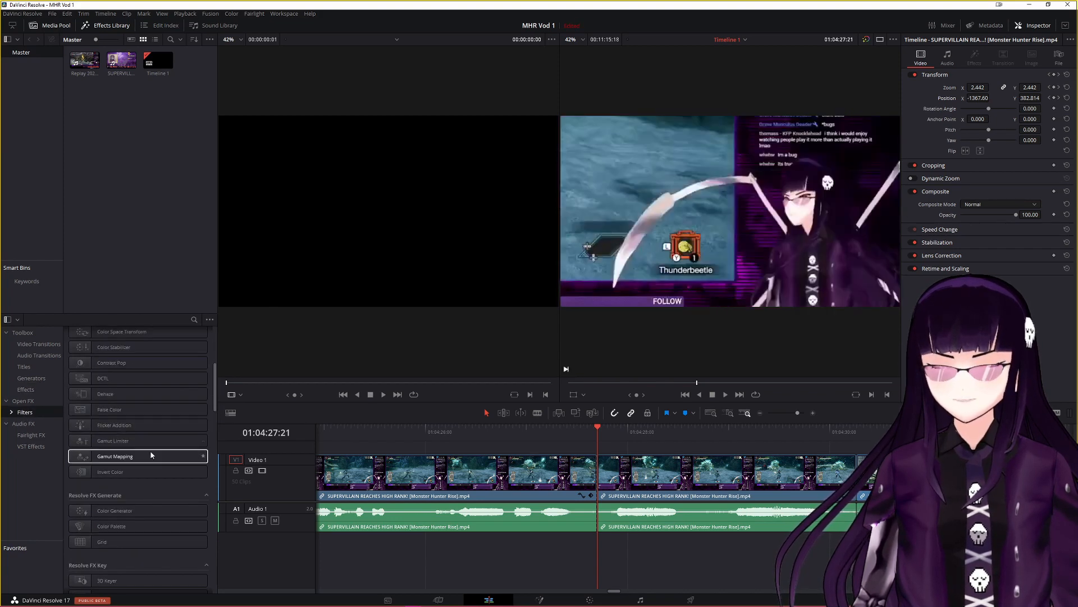
{"action": "scroll", "coordinate": [174, 416], "scroll_direction": "up", "scroll_amount": 12}
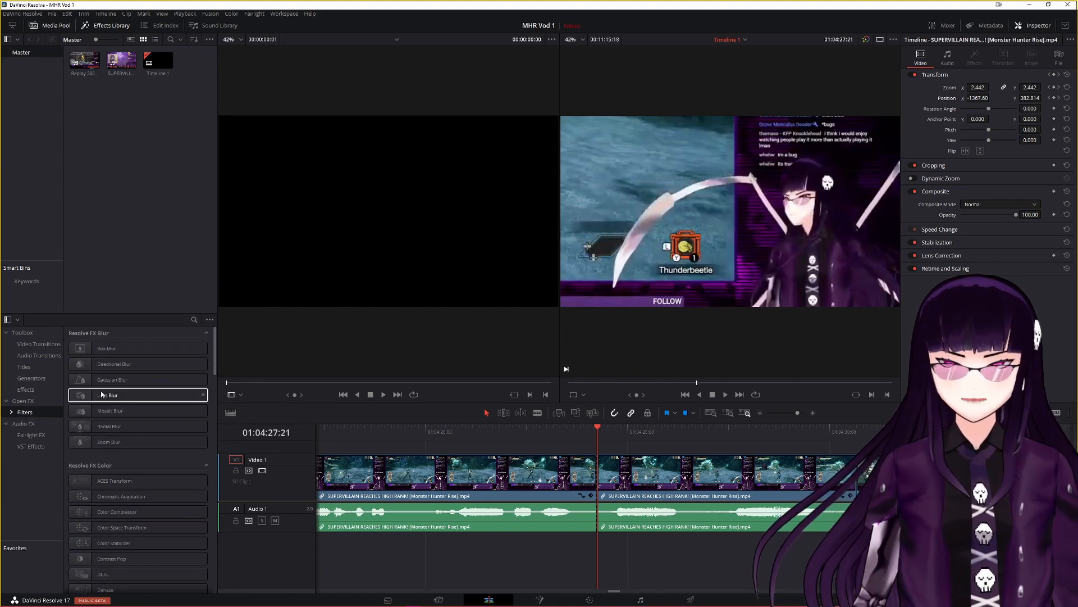
{"action": "scroll", "coordinate": [162, 389], "scroll_direction": "down", "scroll_amount": 3}
{"action": "scroll", "coordinate": [160, 393], "scroll_direction": "down", "scroll_amount": 8}
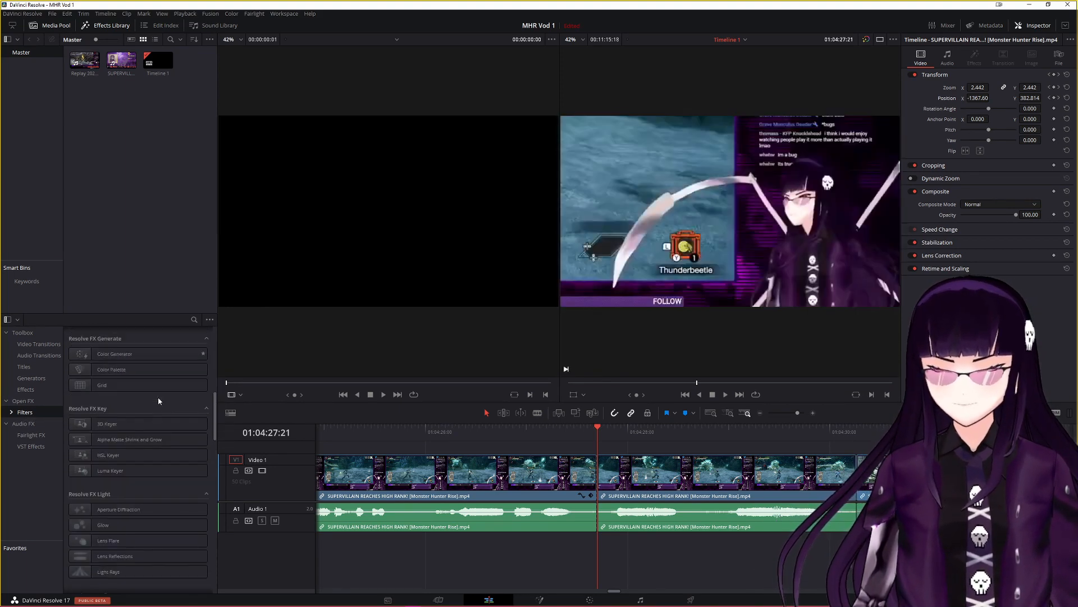
{"action": "scroll", "coordinate": [146, 466], "scroll_direction": "down", "scroll_amount": 6}
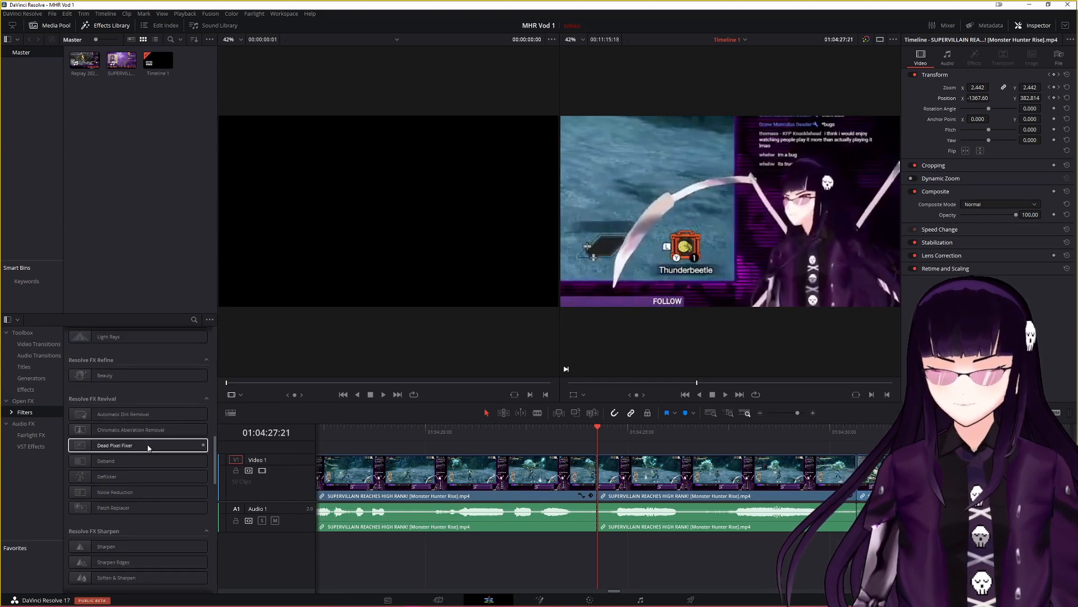
{"action": "scroll", "coordinate": [142, 444], "scroll_direction": "down", "scroll_amount": 3}
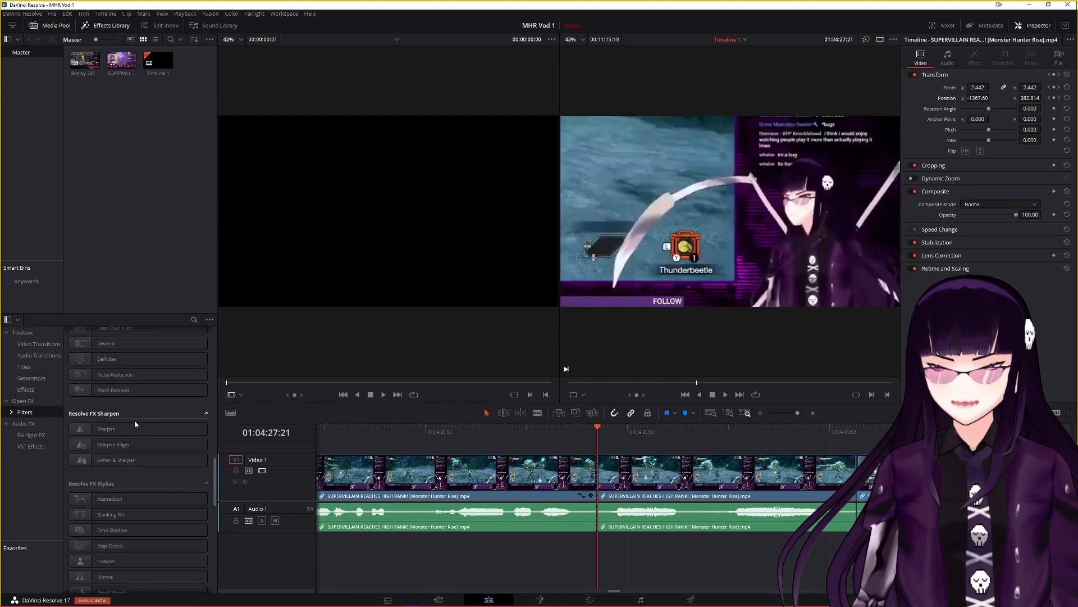
{"action": "scroll", "coordinate": [149, 421], "scroll_direction": "down", "scroll_amount": 5}
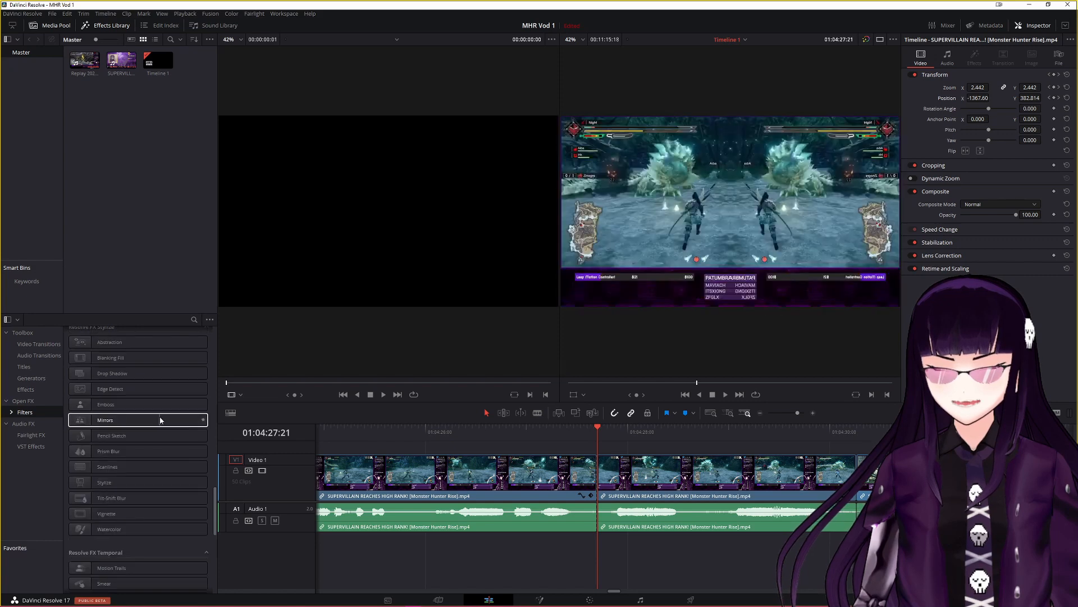
{"action": "scroll", "coordinate": [161, 419], "scroll_direction": "down", "scroll_amount": 4}
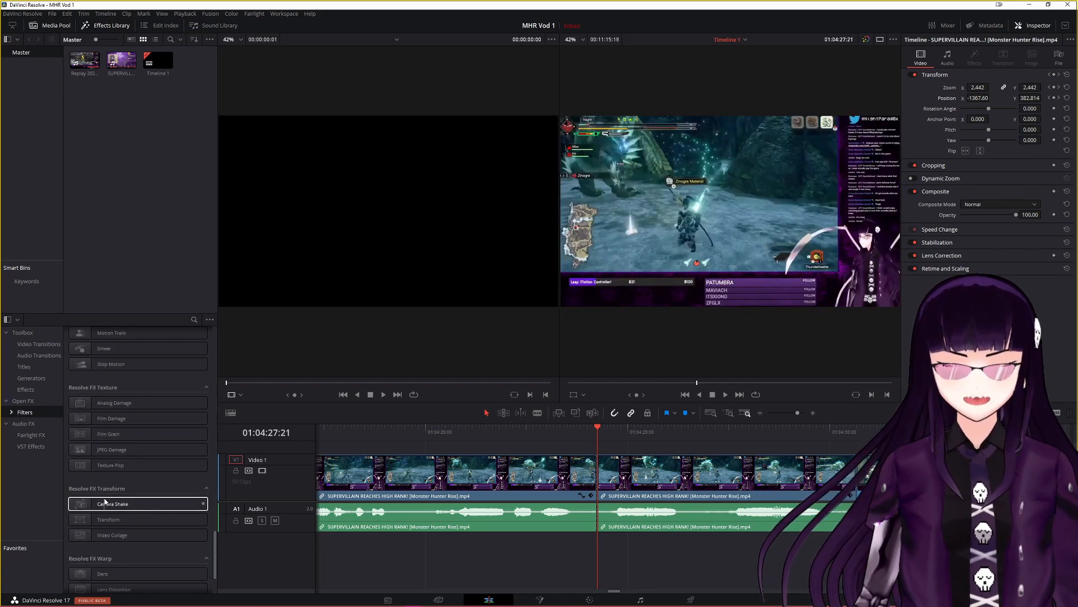
{"action": "left_click", "coordinate": [105, 502]}
{"action": "left_click_drag", "start_coordinate": [685, 478], "coordinate": [674, 479]}
Step: Play back the clip with Camera Shake from 01:04:27:24
{"action": "mouse_move", "coordinate": [598, 428]}
{"action": "left_mouse_down"}
{"action": "mouse_move", "coordinate": [773, 423]}
{"action": "mouse_move", "coordinate": [553, 451]}
{"action": "mouse_move", "coordinate": [608, 443]}
{"action": "left_mouse_up"}
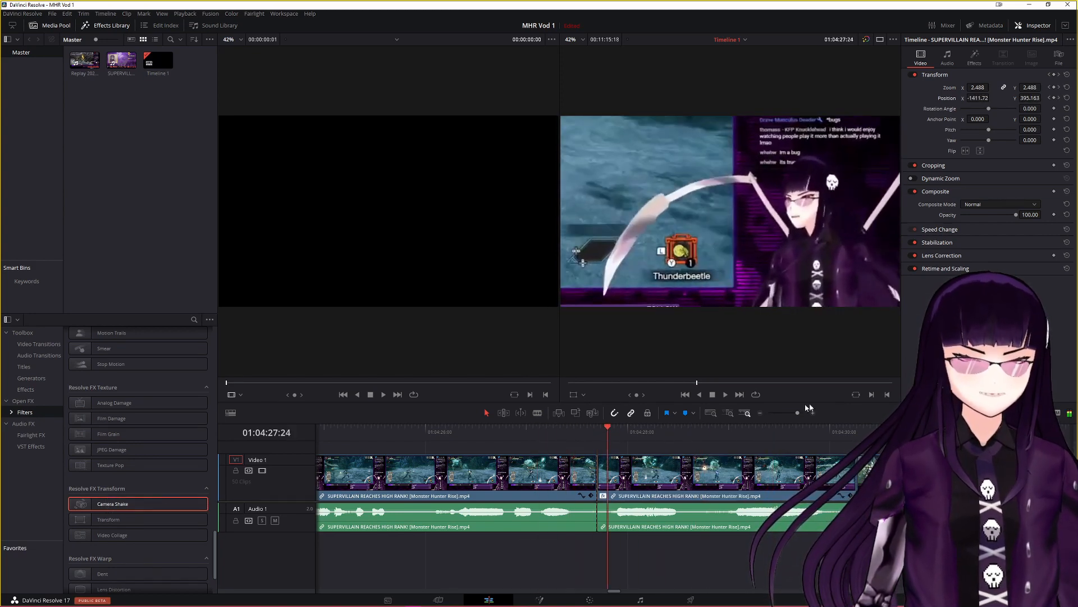
{"action": "left_click", "coordinate": [725, 395]}
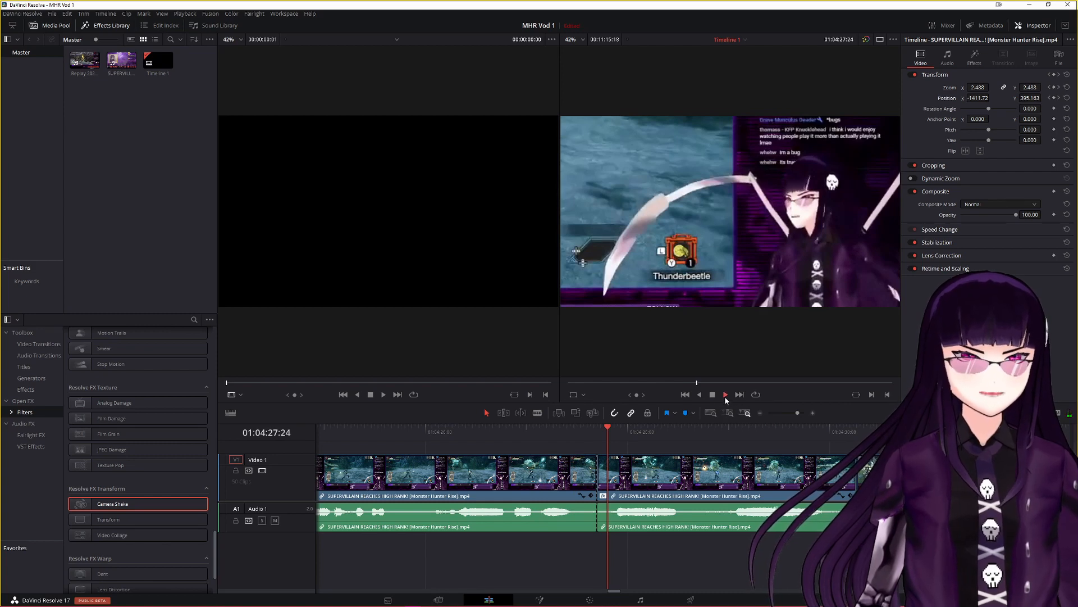
{"action": "left_click", "coordinate": [713, 395]}
Step: Return the playhead to the cut at 01:04:27:21, select the shaken clip and open its Camera Shake settings
{"action": "left_click_drag", "start_coordinate": [756, 430], "coordinate": [599, 448]}
{"action": "left_click", "coordinate": [602, 515]}
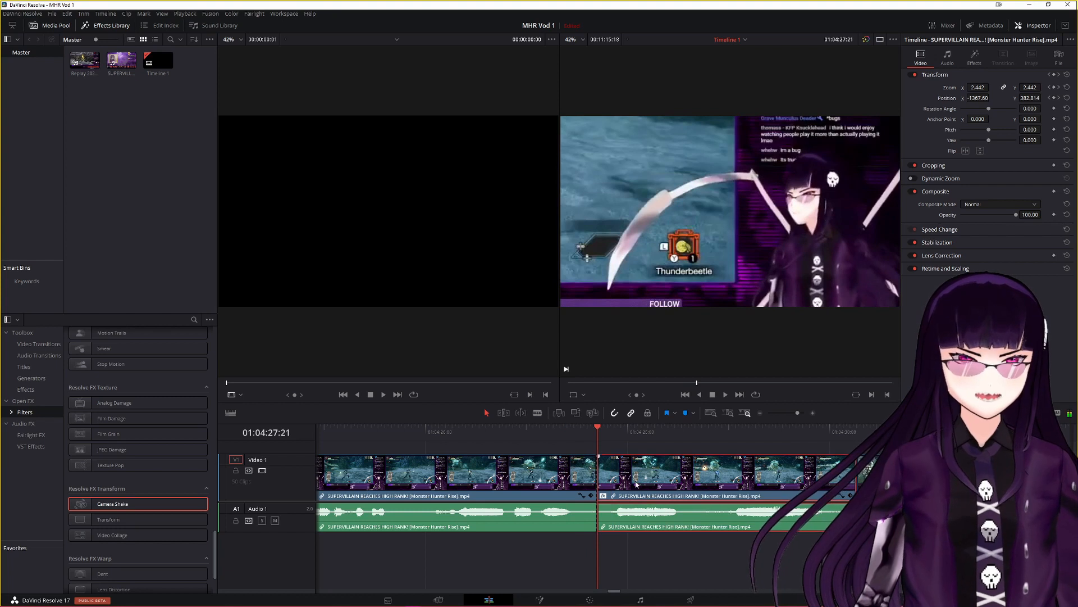
{"action": "left_click", "coordinate": [980, 59]}
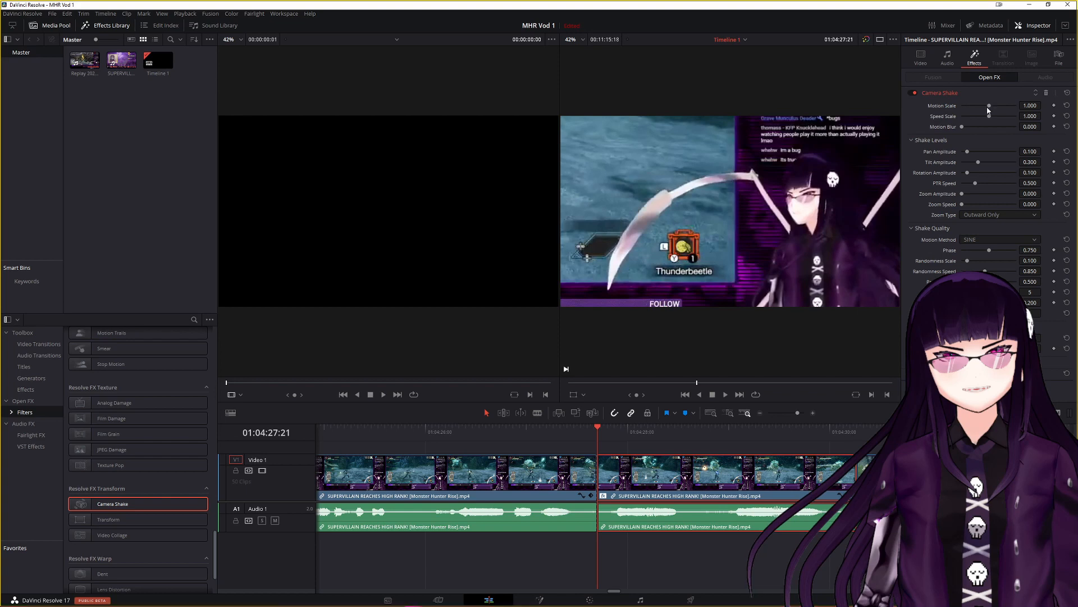
Step: Set the Camera Shake's Motion Scale to 1.891, play back the clip and return the playhead to the cut at 01:04:27:21
{"action": "left_click_drag", "start_coordinate": [989, 107], "coordinate": [1014, 106]}
{"action": "left_click", "coordinate": [725, 394]}
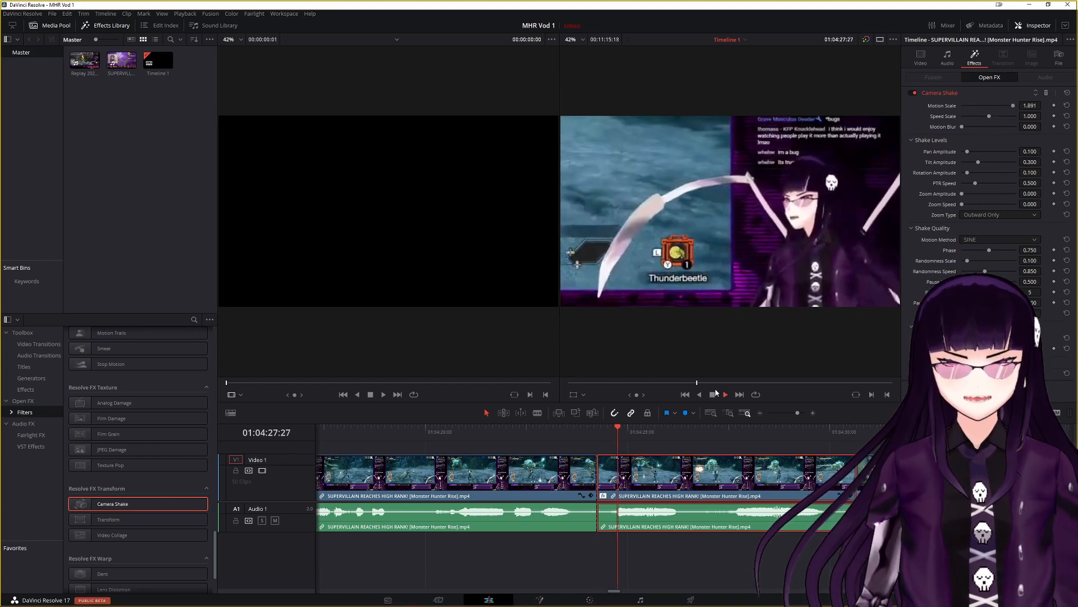
{"action": "left_click", "coordinate": [713, 395]}
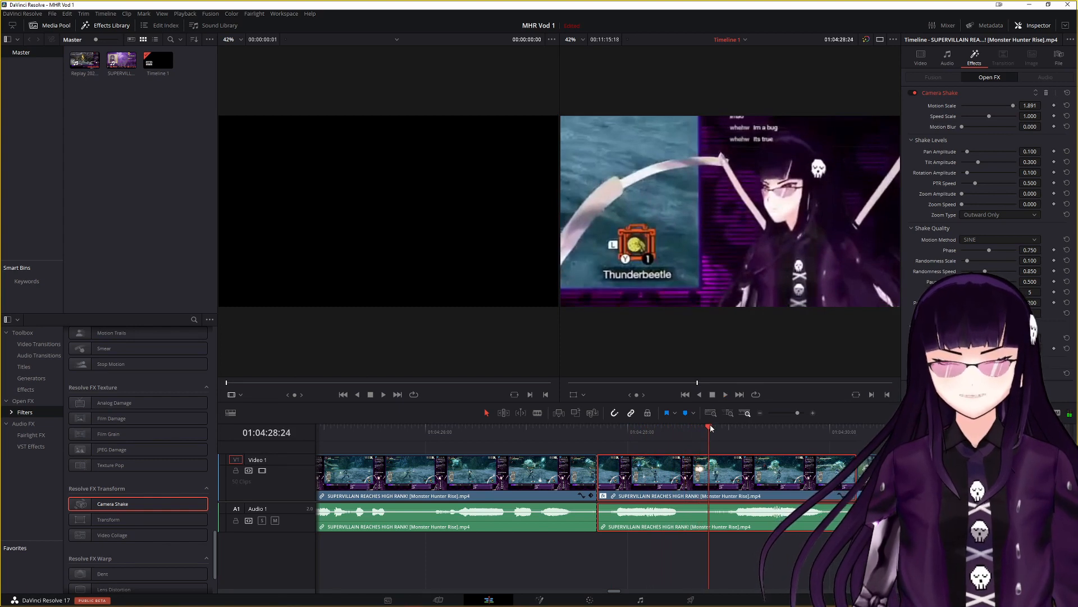
{"action": "left_click_drag", "start_coordinate": [708, 429], "coordinate": [598, 428]}
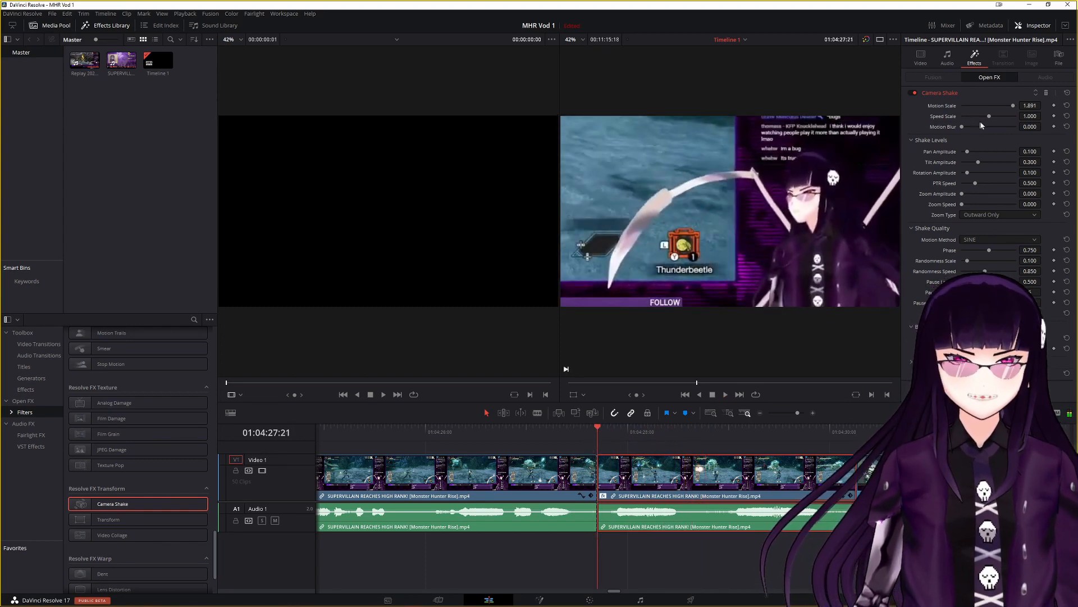
Step: Set the Camera Shake's Speed Scale to 2.000 and Motion Blur to 1.000, playing back the clip from the cut after each change
{"action": "left_click_drag", "start_coordinate": [988, 116], "coordinate": [1018, 117]}
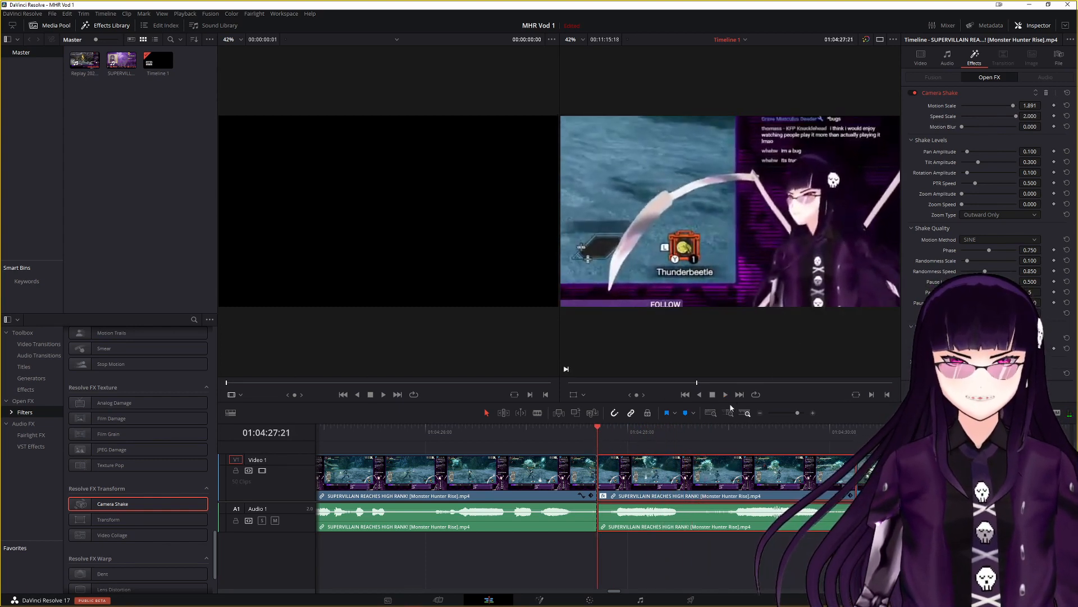
{"action": "left_click", "coordinate": [725, 396]}
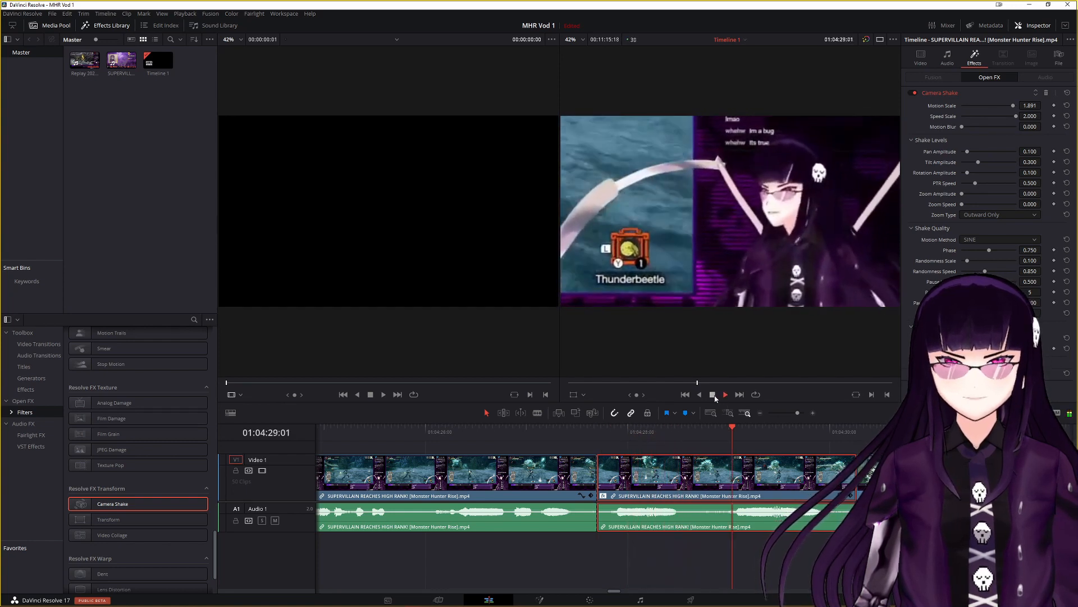
{"action": "left_click_drag", "start_coordinate": [850, 427], "coordinate": [599, 429]}
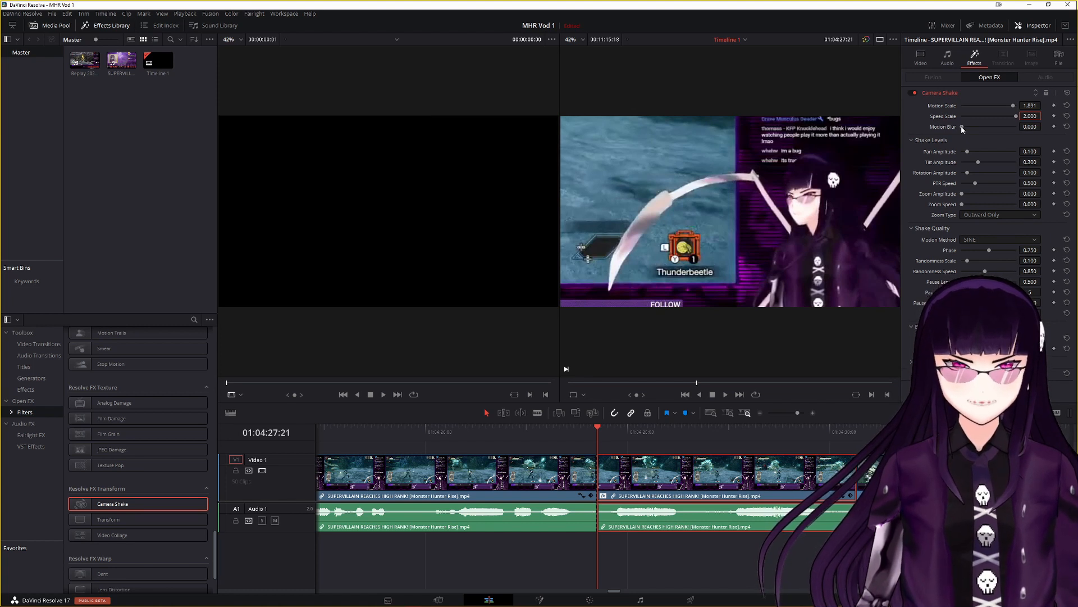
{"action": "left_click_drag", "start_coordinate": [961, 127], "coordinate": [1019, 127]}
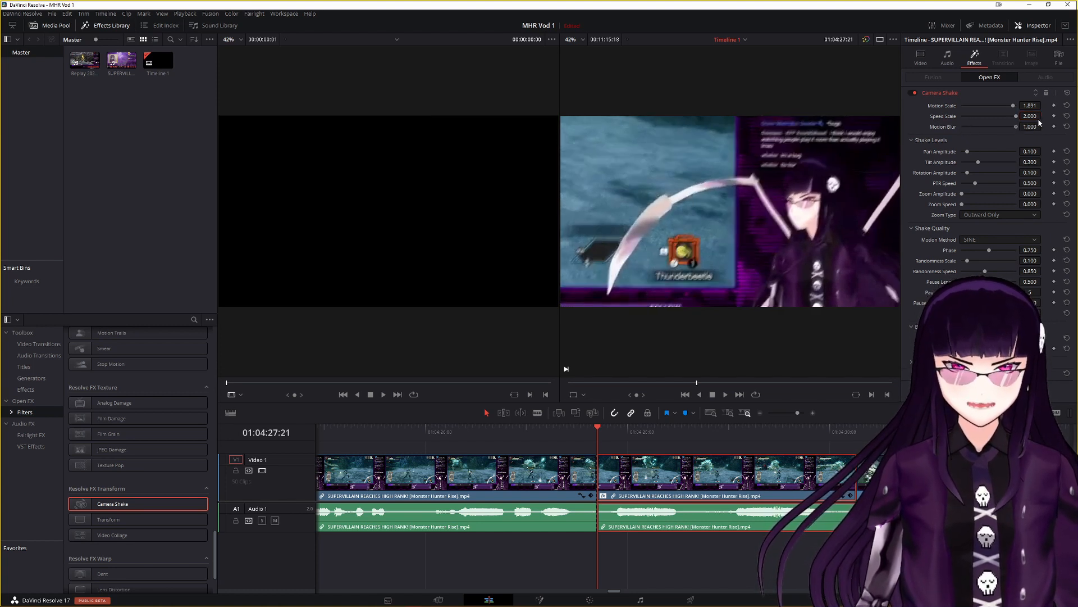
{"action": "left_click", "coordinate": [725, 395]}
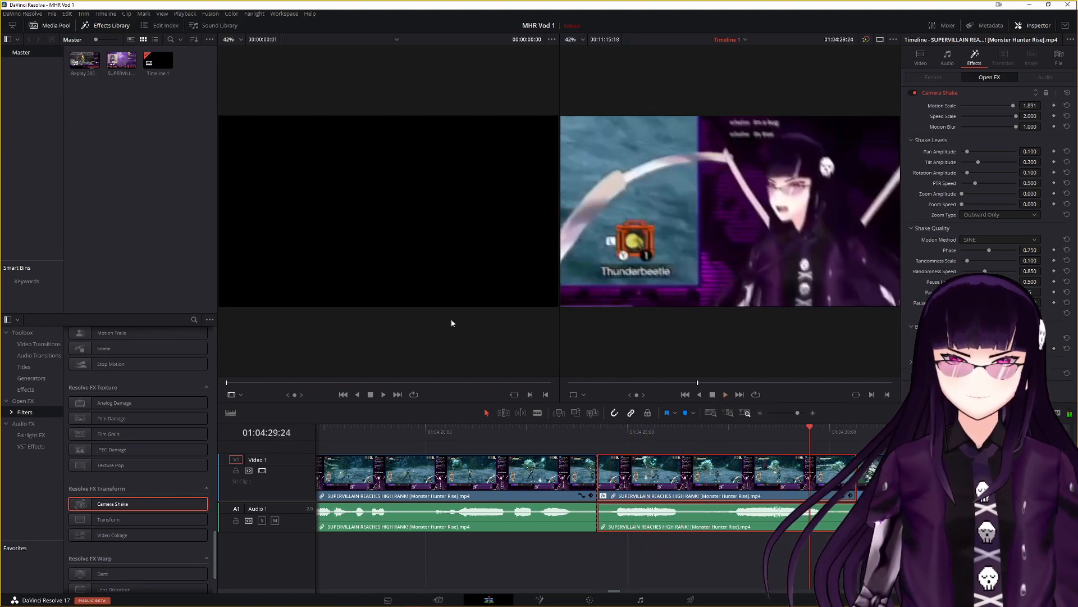
Step: Add a Cross Dissolve transition over the cut at 01:04:27:21 and play it back from 01:04:26:27
{"action": "left_click", "coordinate": [39, 344]}
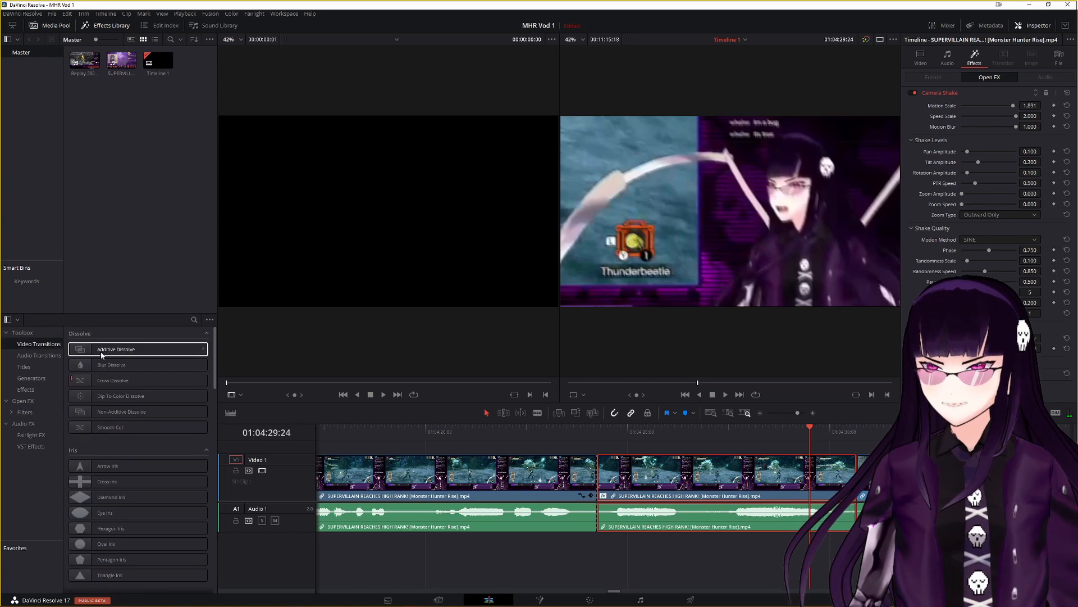
{"action": "left_click_drag", "start_coordinate": [93, 380], "coordinate": [608, 480]}
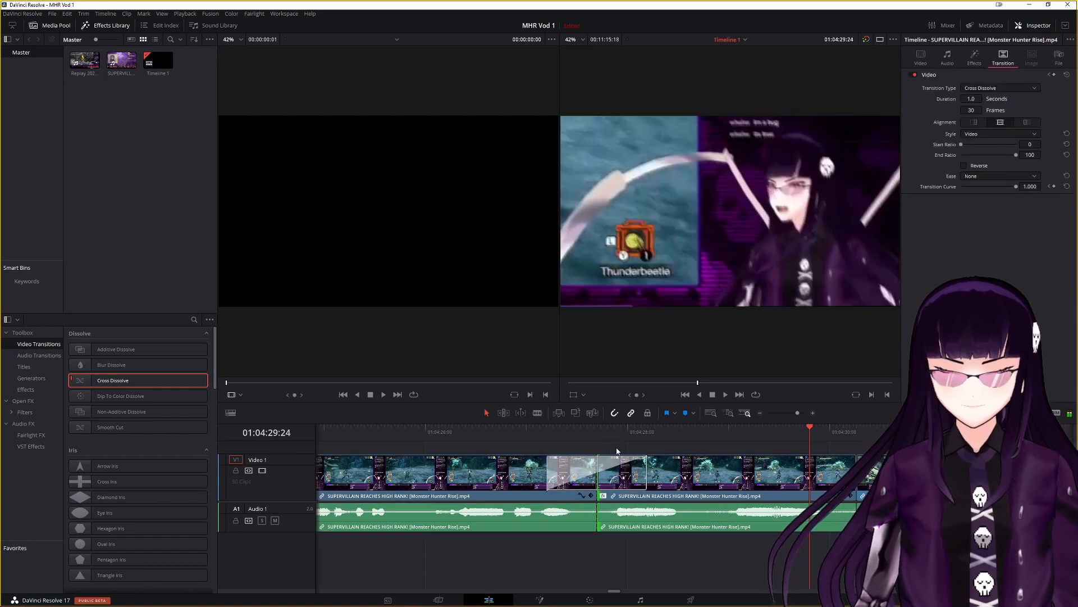
{"action": "left_click", "coordinate": [609, 442]}
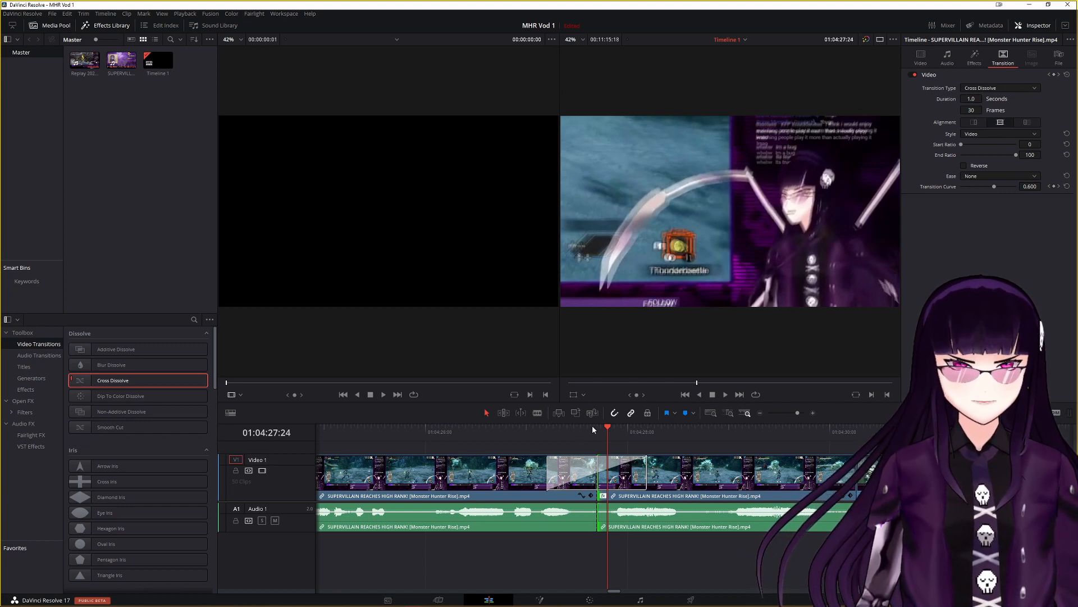
{"action": "left_click_drag", "start_coordinate": [610, 428], "coordinate": [517, 438]}
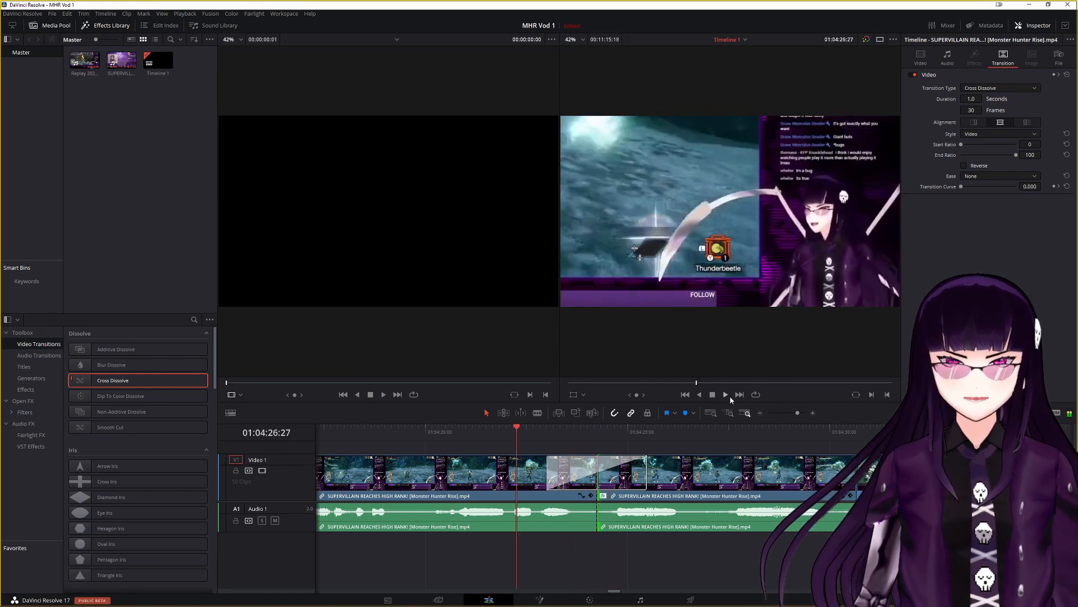
{"action": "left_click", "coordinate": [725, 394]}
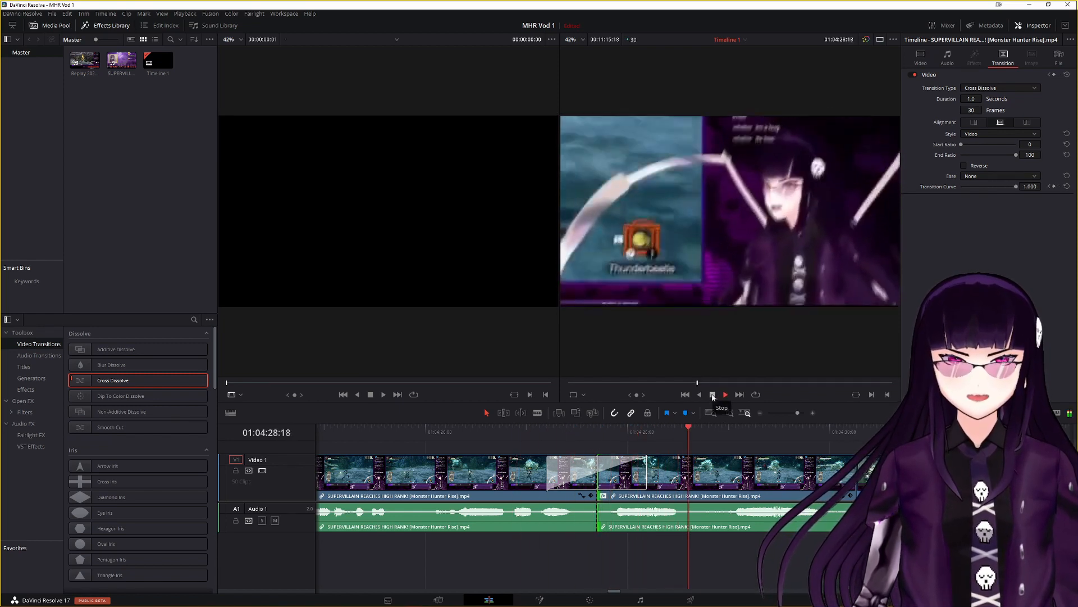
{"action": "left_click", "coordinate": [712, 395]}
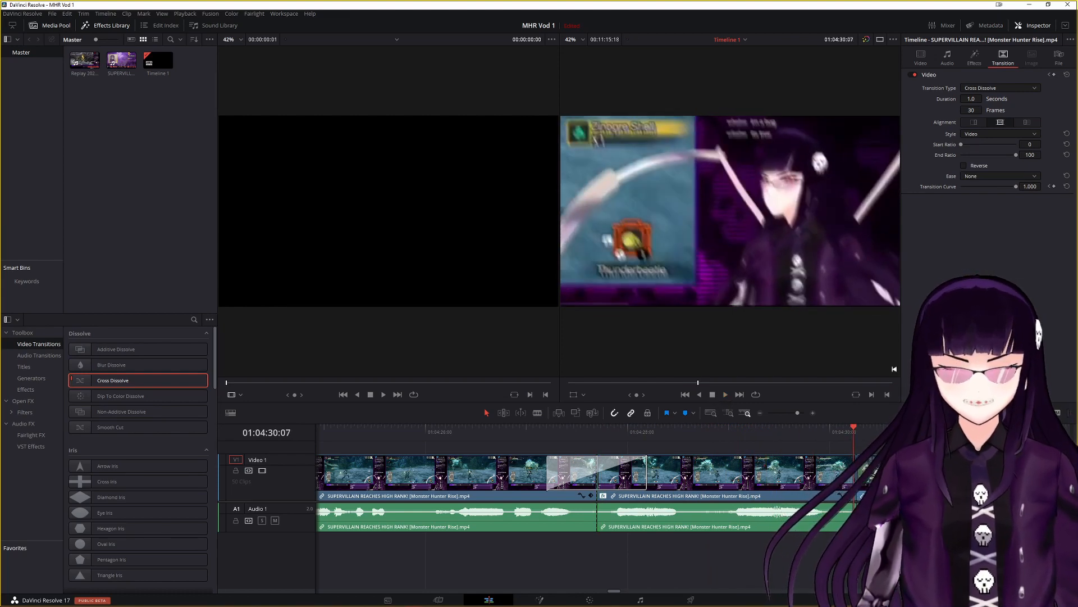
Step: Place brain_PNG16.png on a new video track at 01:04:38:02 and trim its end to the next cut in the footage below
{"action": "key", "text": "ctrl+minus"}
{"action": "key", "text": "ctrl+minus"}
{"action": "key", "text": "ctrl+minus"}
{"action": "key", "text": "ctrl+minus"}
{"action": "key", "text": "ctrl+minus"}
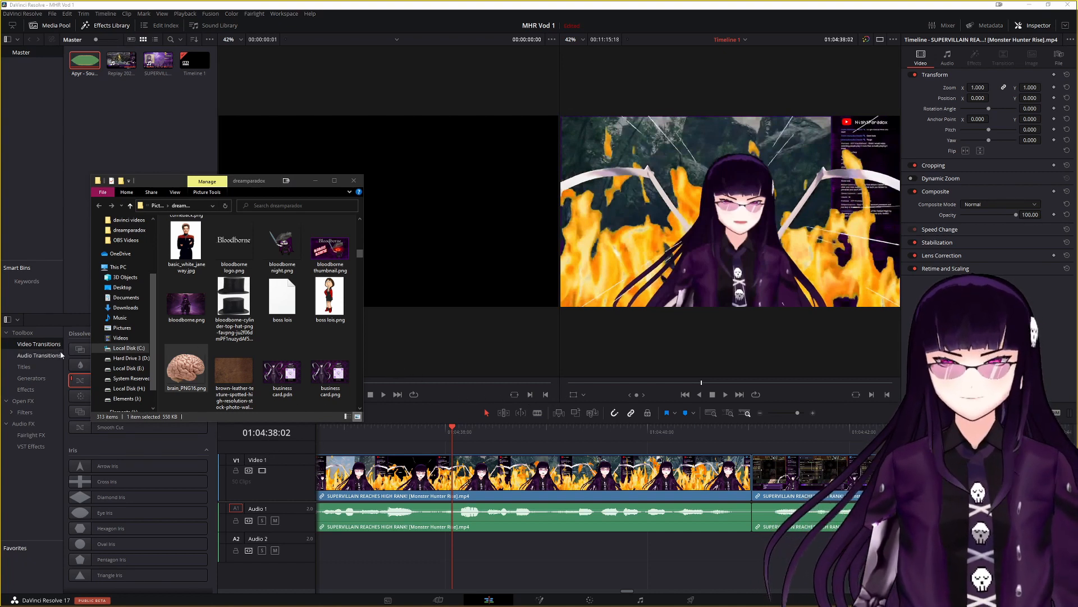
{"action": "left_click_drag", "start_coordinate": [196, 382], "coordinate": [455, 450]}
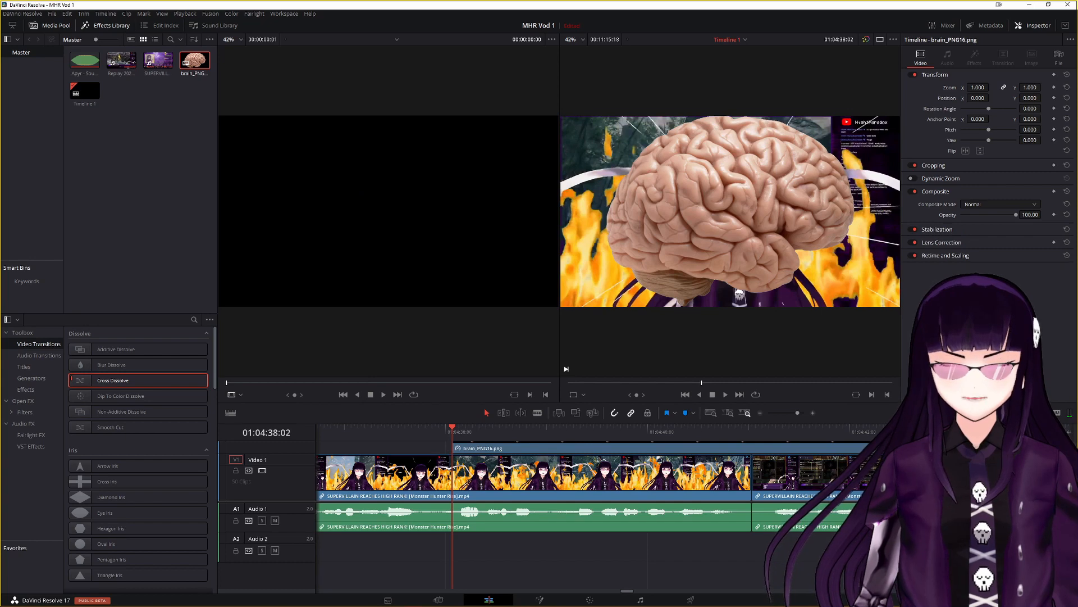
{"action": "left_click_drag", "start_coordinate": [957, 450], "coordinate": [748, 454]}
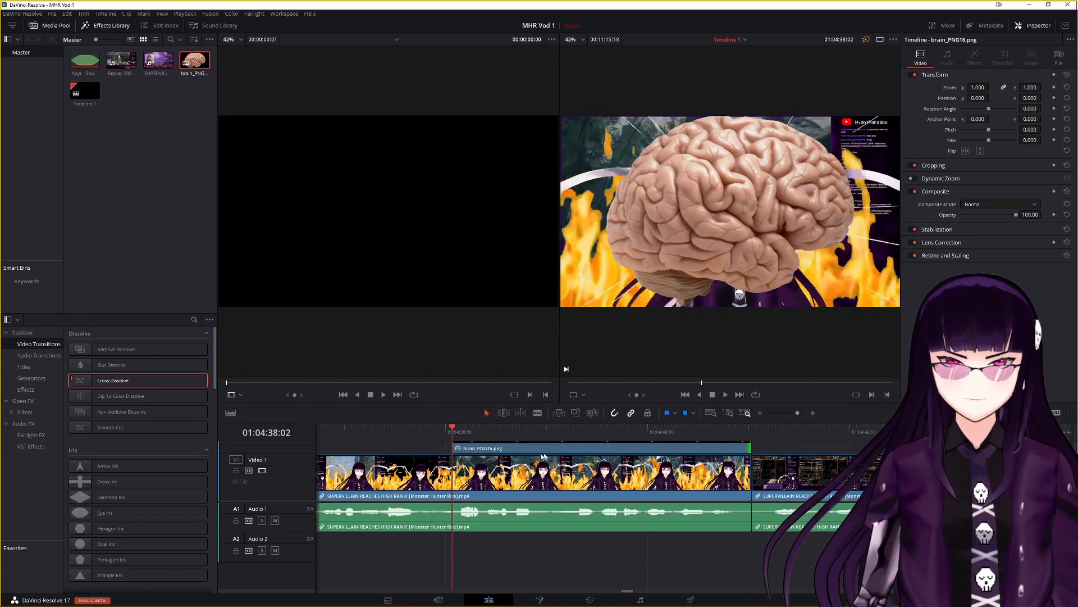
{"action": "scroll", "coordinate": [564, 475], "scroll_direction": "up", "scroll_amount": 2}
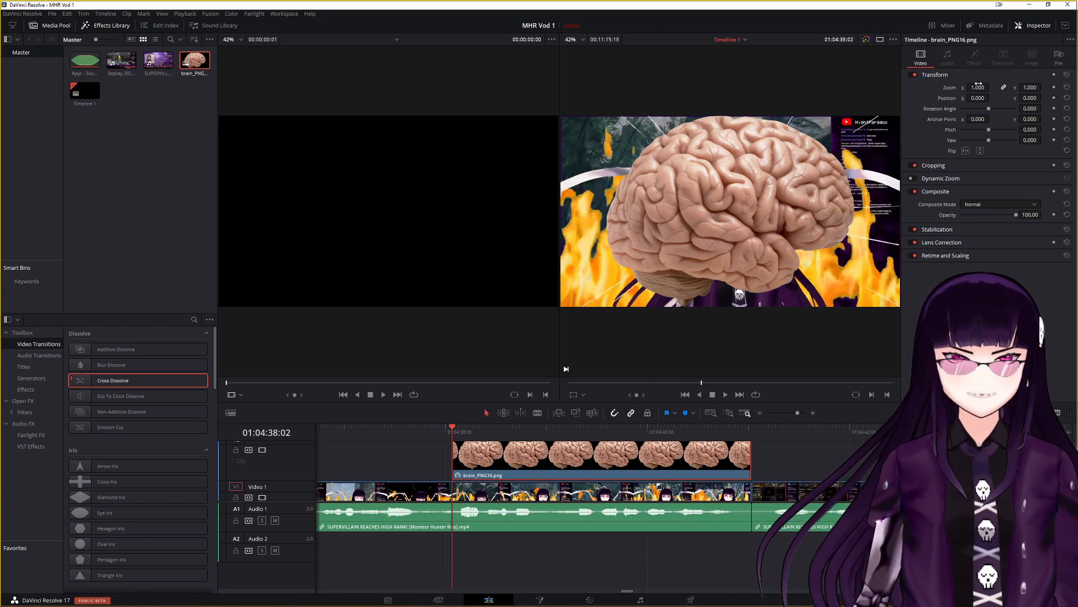
Step: Scale the brain image to 0.230 and move it onto the avatar's head at position X 39, Y 216
{"action": "left_click_drag", "start_coordinate": [979, 85], "coordinate": [992, 86]}
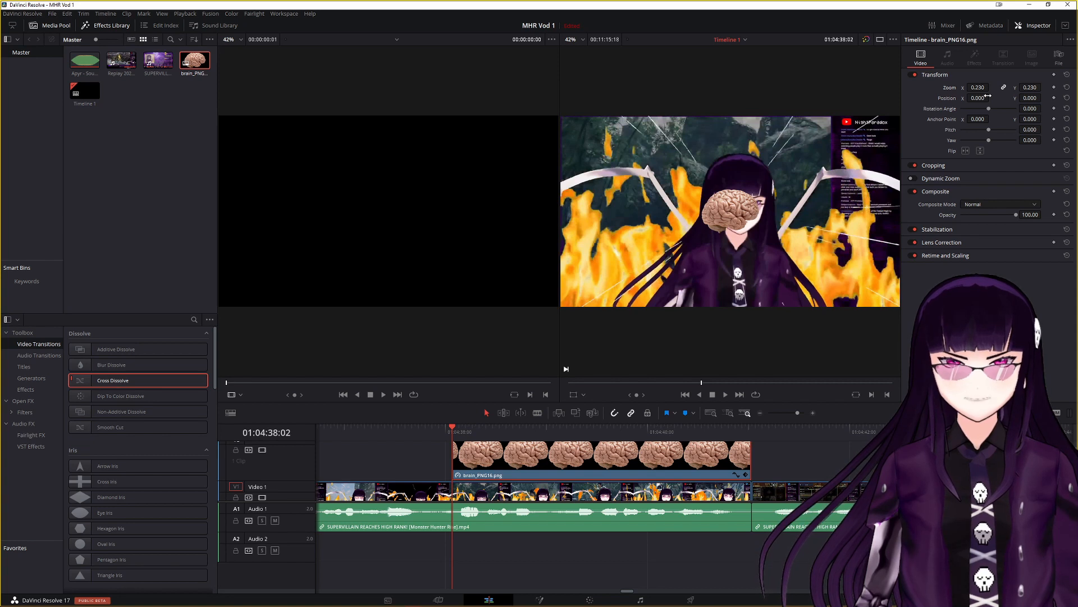
{"action": "left_click_drag", "start_coordinate": [981, 98], "coordinate": [1039, 98]}
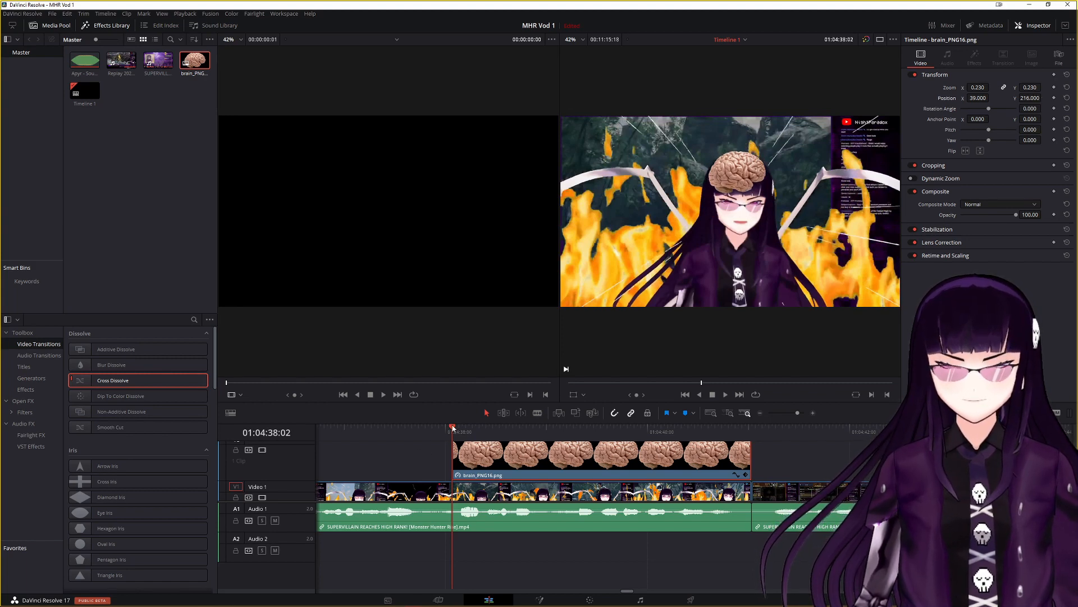
{"action": "mouse_move", "coordinate": [453, 428]}
{"action": "left_mouse_down"}
{"action": "mouse_move", "coordinate": [512, 429]}
{"action": "mouse_move", "coordinate": [454, 436]}
{"action": "left_mouse_up"}
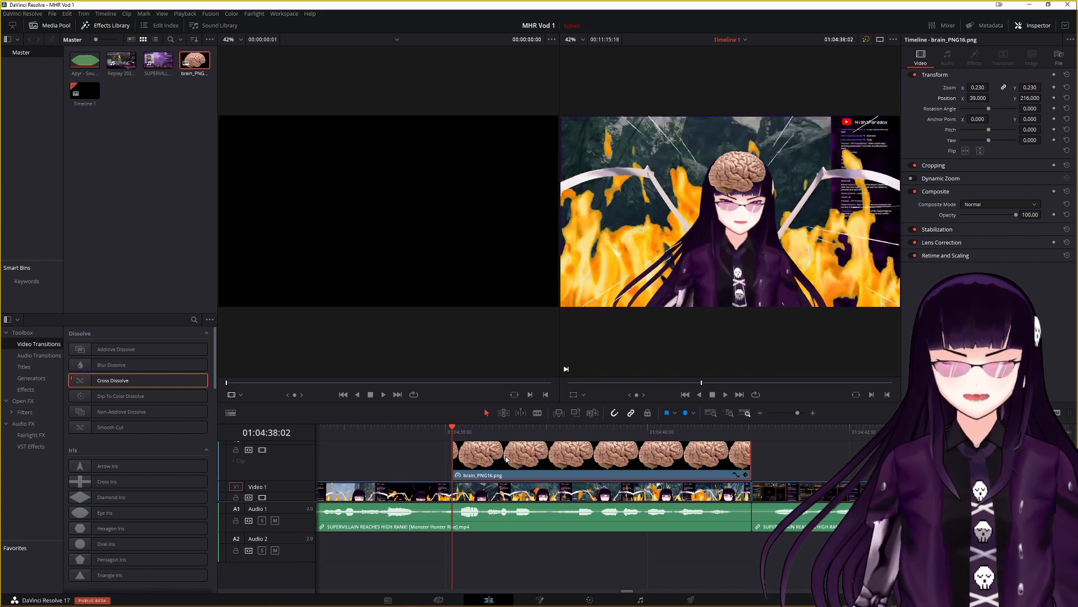
Step: Keyframe the brain image's position at 01:04:38:02 and set its Y position to 274 at 01:04:38:09
{"action": "scroll", "coordinate": [471, 461], "scroll_direction": "down", "scroll_amount": 2}
{"action": "scroll", "coordinate": [466, 458], "scroll_direction": "up", "scroll_amount": 3}
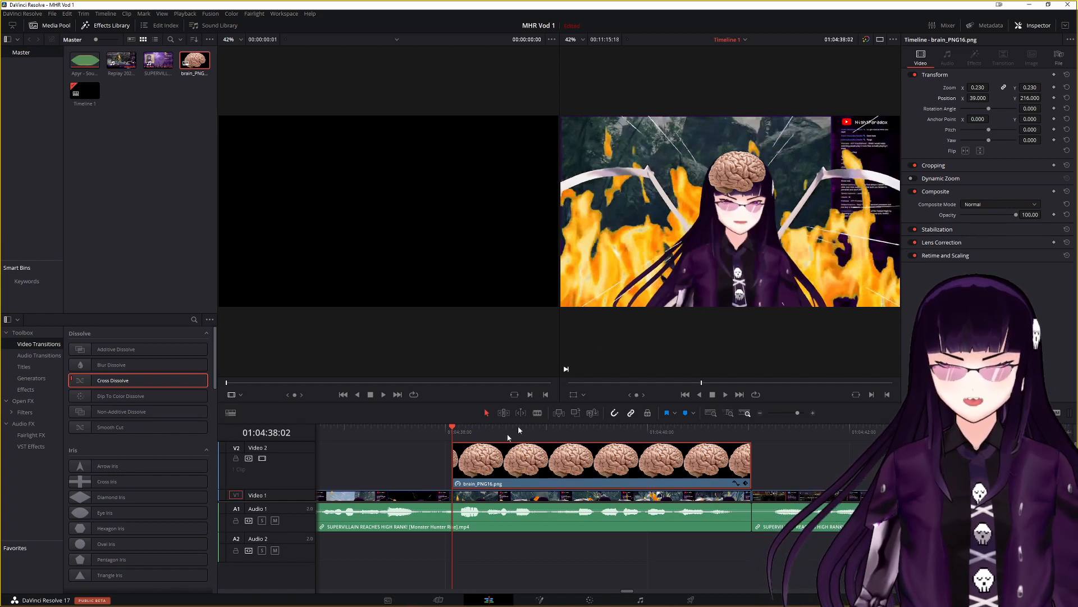
{"action": "left_click", "coordinate": [1055, 98]}
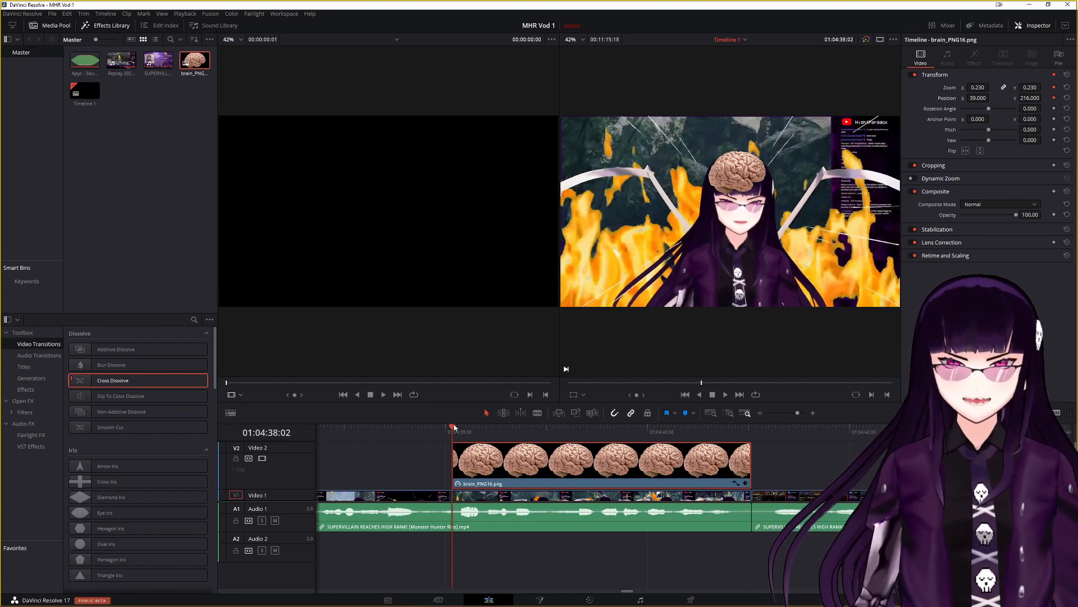
{"action": "left_click_drag", "start_coordinate": [451, 428], "coordinate": [477, 431]}
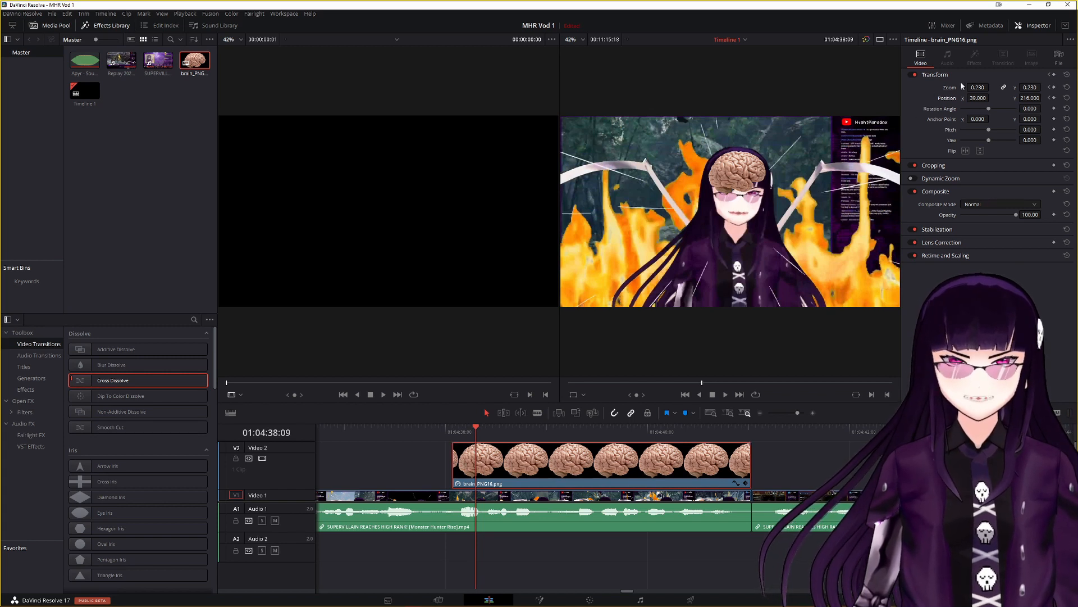
{"action": "left_click_drag", "start_coordinate": [1030, 99], "coordinate": [1044, 98]}
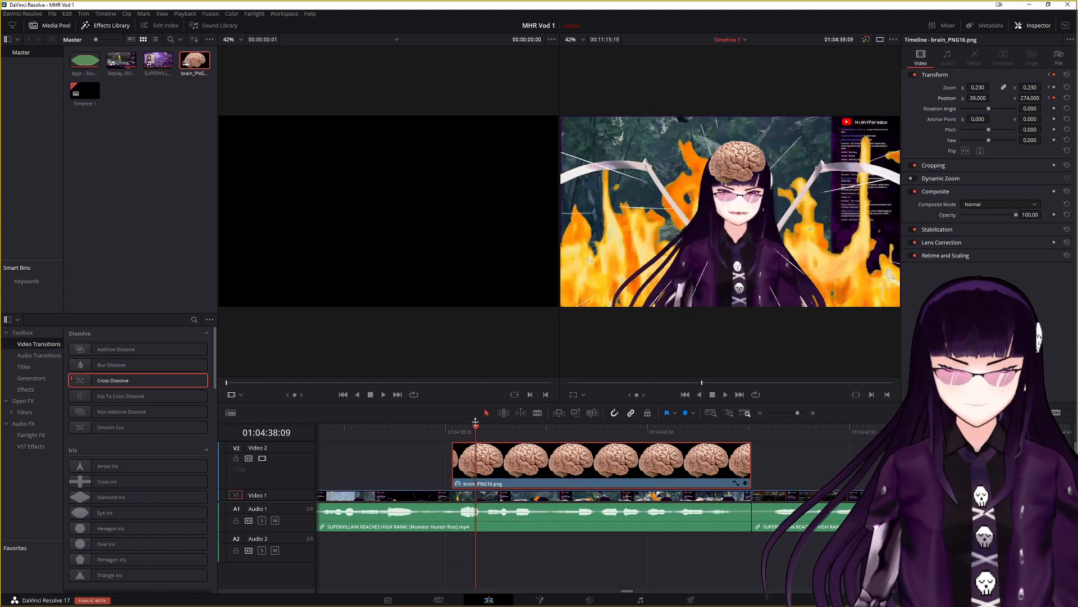
Step: Keyframe the brain's position to X 67 at 01:04:39:01, X 186, Y 255 at 01:04:40:20, and X 94, Y 292.429 at 01:04:40:06
{"action": "left_click_drag", "start_coordinate": [478, 430], "coordinate": [551, 423]}
{"action": "left_click_drag", "start_coordinate": [978, 98], "coordinate": [992, 98]}
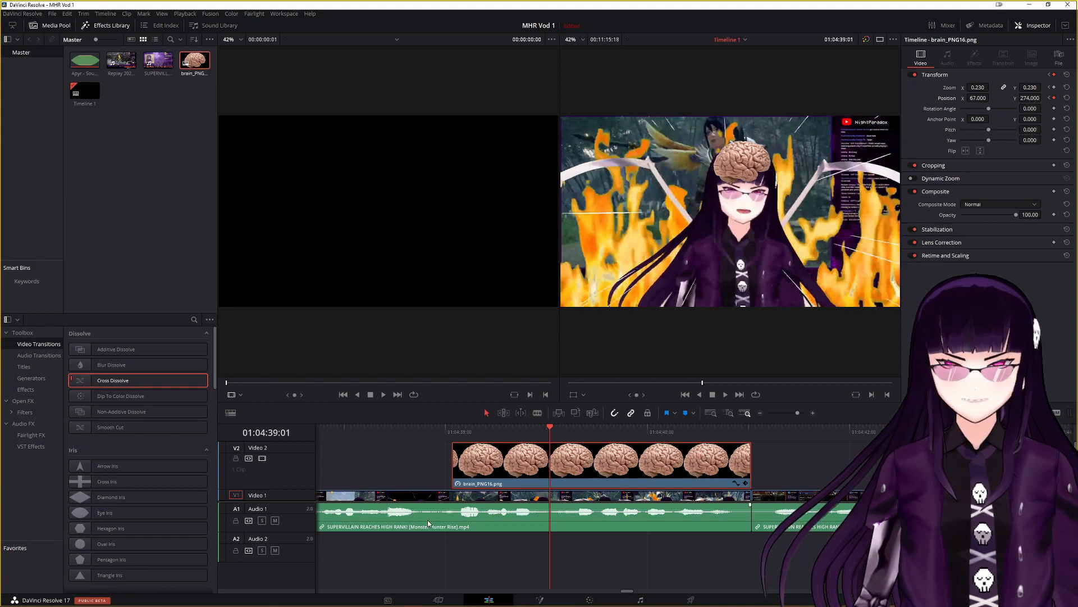
{"action": "left_click_drag", "start_coordinate": [551, 430], "coordinate": [717, 418]}
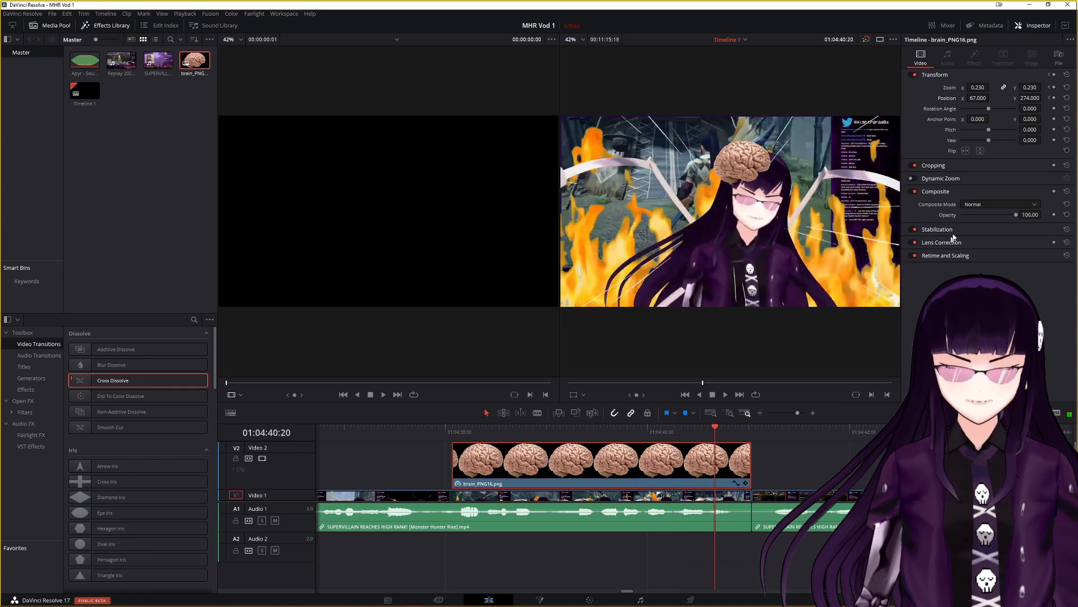
{"action": "left_click_drag", "start_coordinate": [978, 98], "coordinate": [1037, 98]}
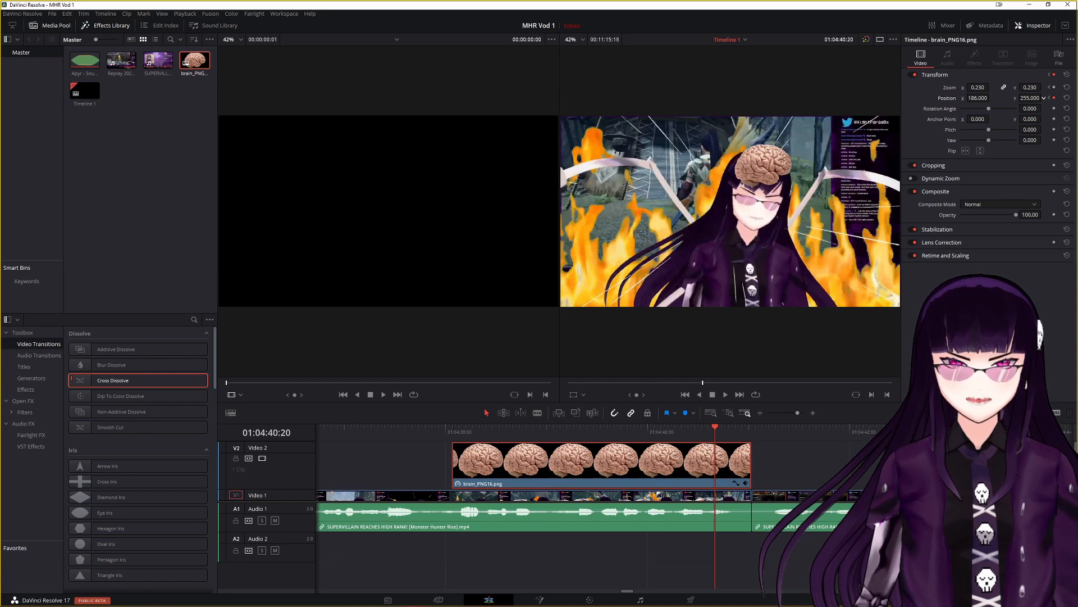
{"action": "left_click_drag", "start_coordinate": [716, 426], "coordinate": [669, 430]}
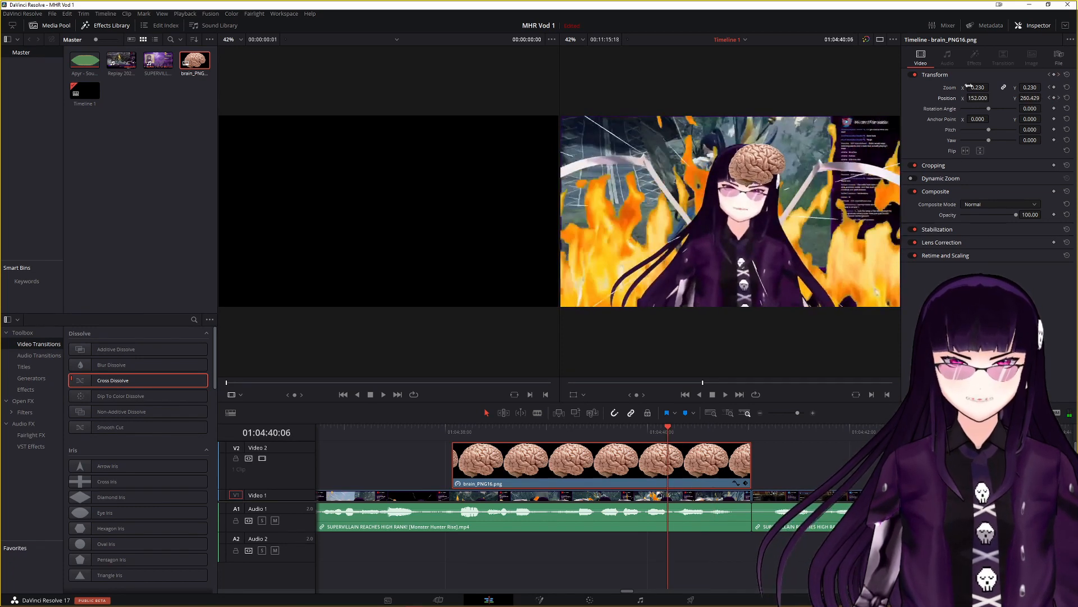
{"action": "left_click_drag", "start_coordinate": [979, 98], "coordinate": [1044, 98]}
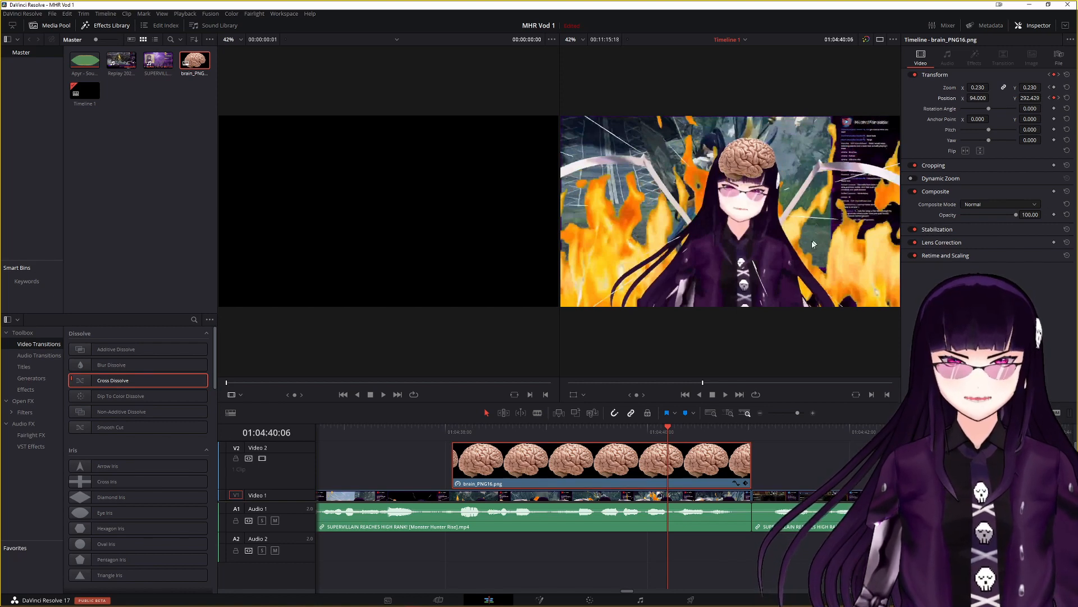
Step: Play back the brain image's animation from its start at 01:04:38:02
{"action": "left_click_drag", "start_coordinate": [668, 428], "coordinate": [450, 429]}
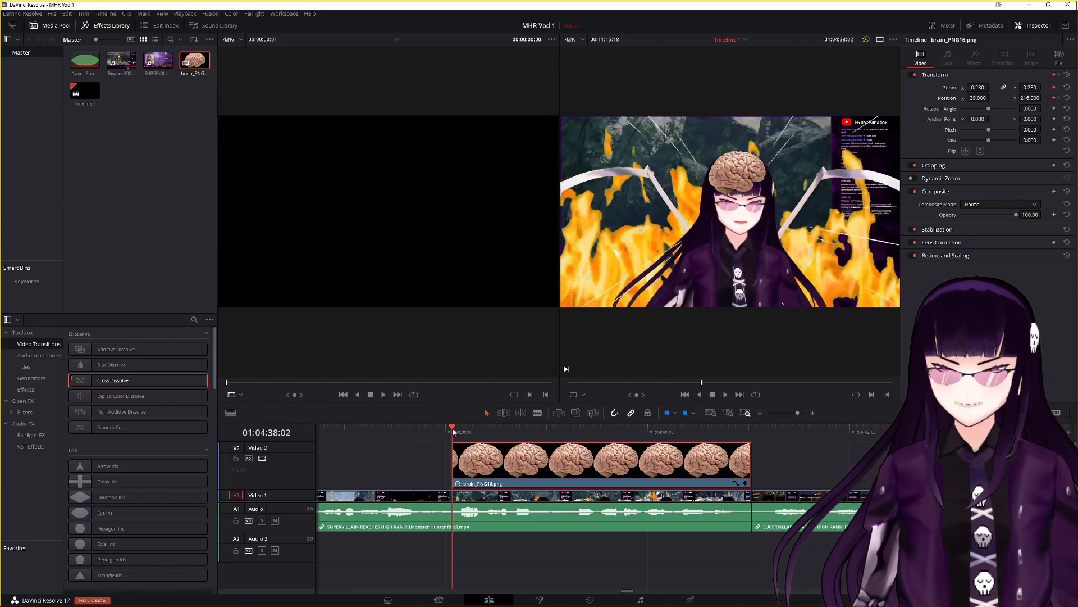
{"action": "left_click", "coordinate": [727, 396]}
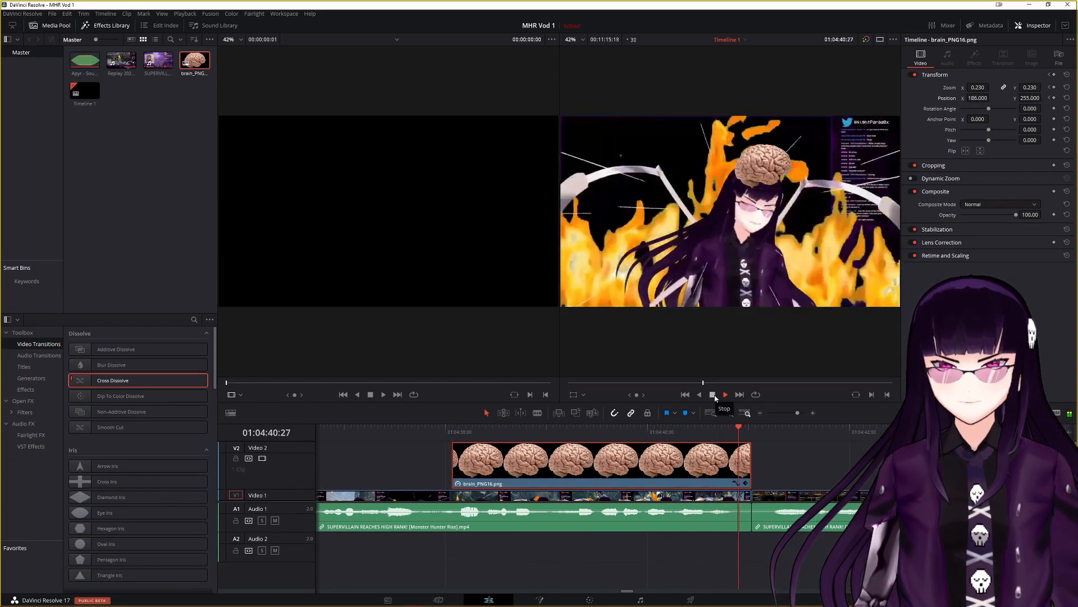
{"action": "left_click", "coordinate": [713, 395]}
Step: Place the playhead at 01:04:40:24, on the last frame before the gameplay behind the flames cuts away
{"action": "left_click_drag", "start_coordinate": [785, 428], "coordinate": [724, 432]}
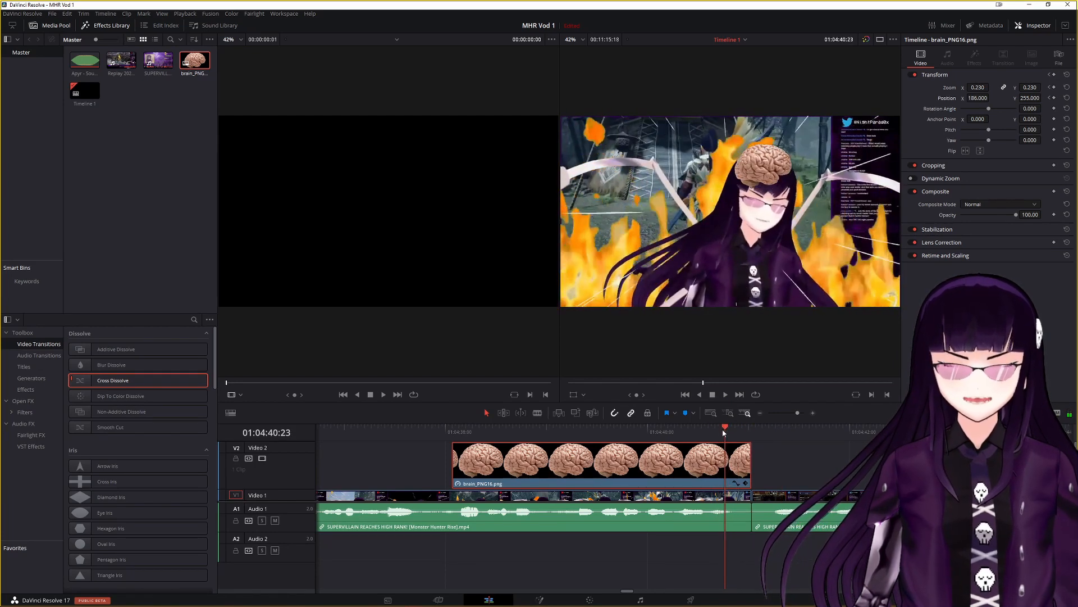
{"action": "key", "text": "Right"}
{"action": "key", "text": "Right"}
{"action": "key", "text": "Right"}
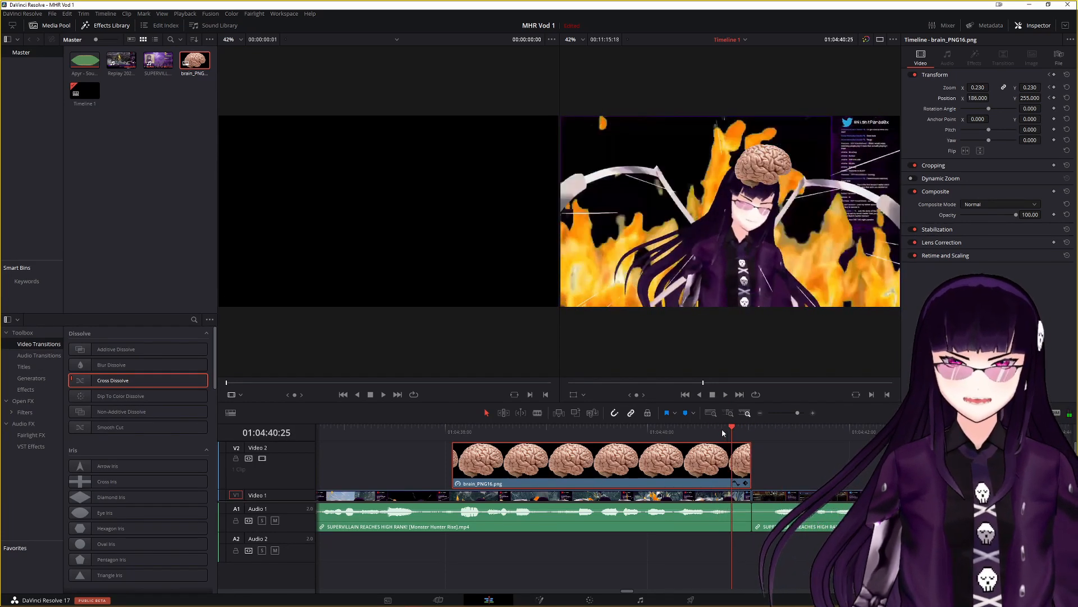
{"action": "key", "text": "Left"}
{"action": "key", "text": "Left"}
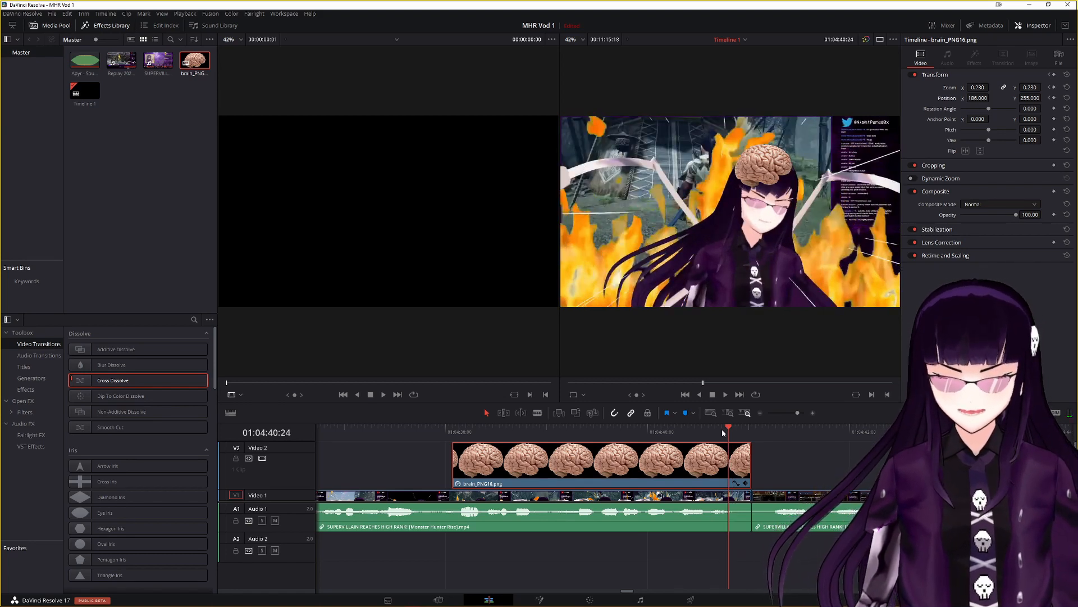
Step: Split the brain clip on Video 2 at 01:04:40:25, delete the leftover piece after the cut, and play from there
{"action": "key", "text": "Right"}
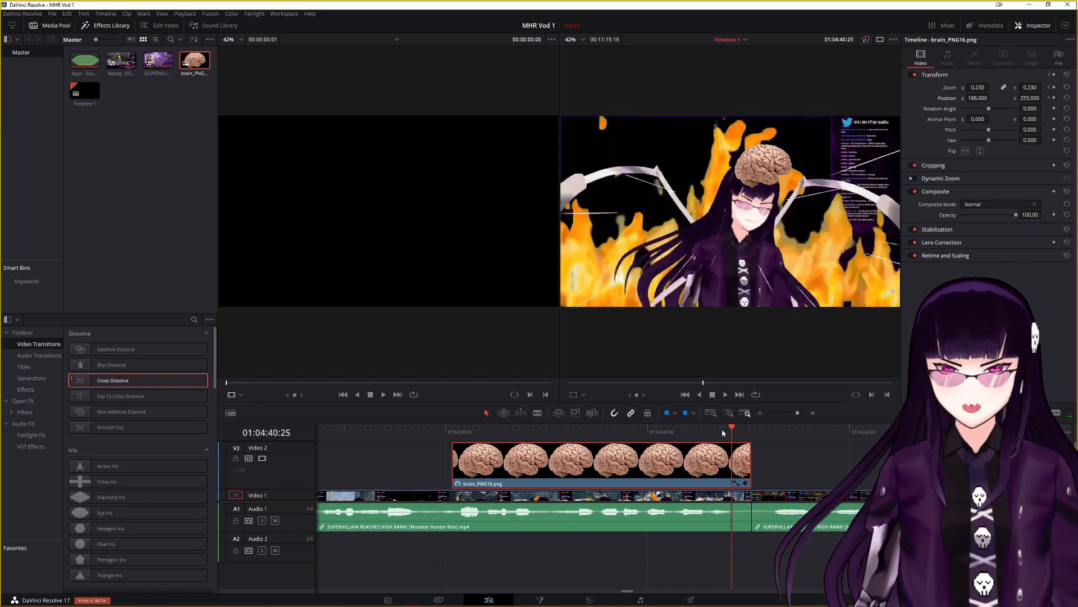
{"action": "key", "text": "b"}
{"action": "left_click", "coordinate": [732, 462]}
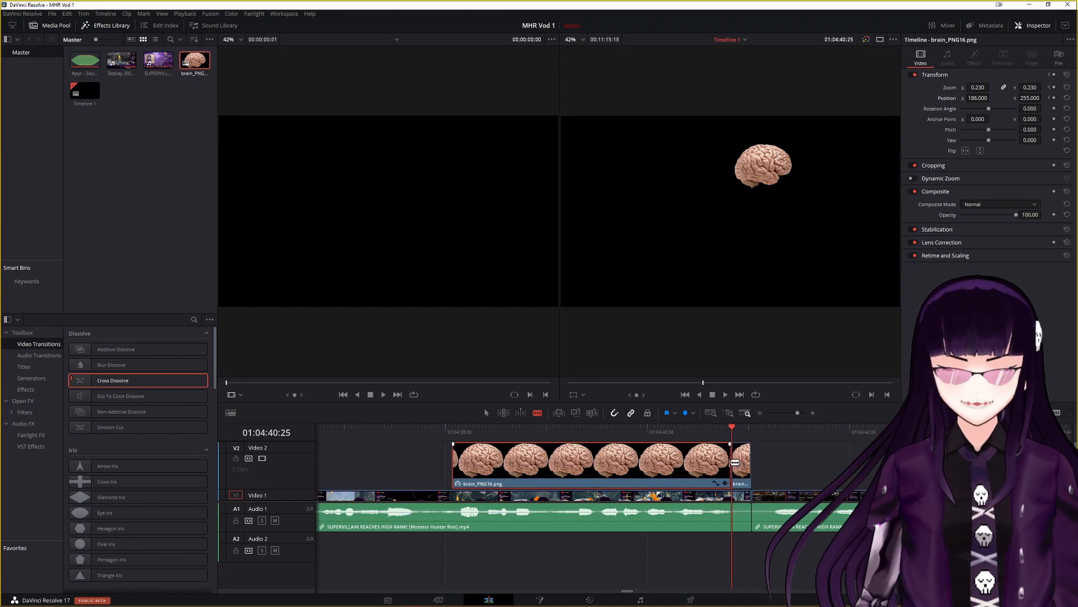
{"action": "left_click", "coordinate": [486, 413]}
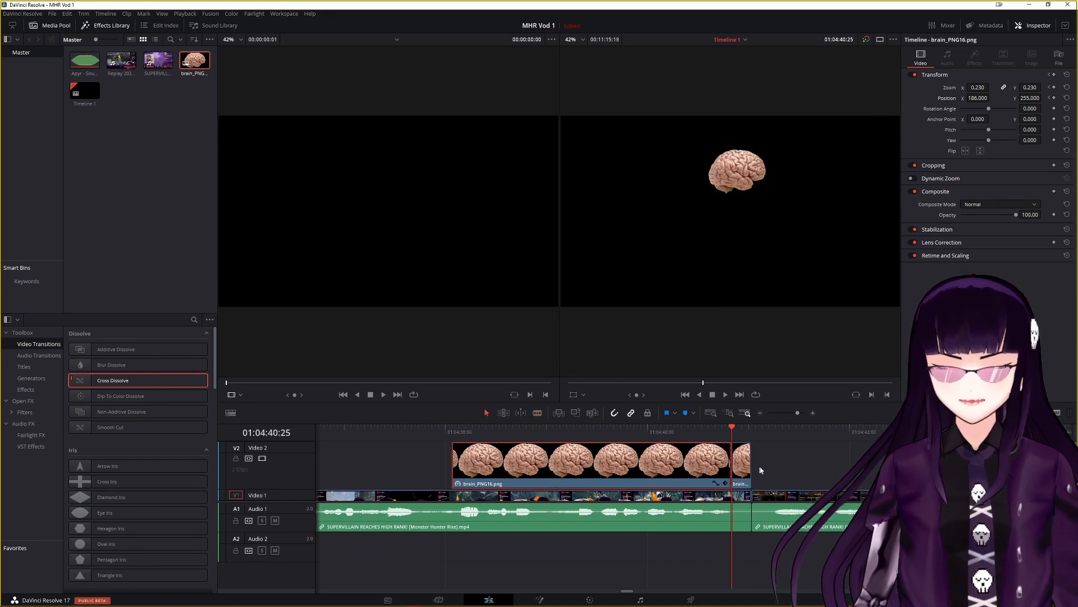
{"action": "key", "text": "Delete"}
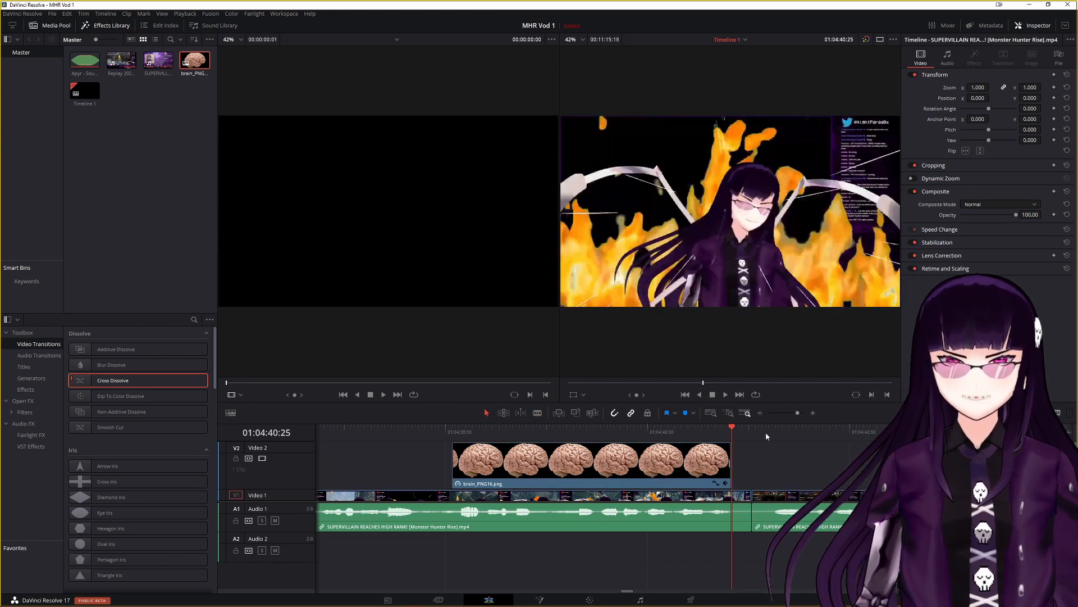
{"action": "key", "text": "Left"}
{"action": "key", "text": "Right"}
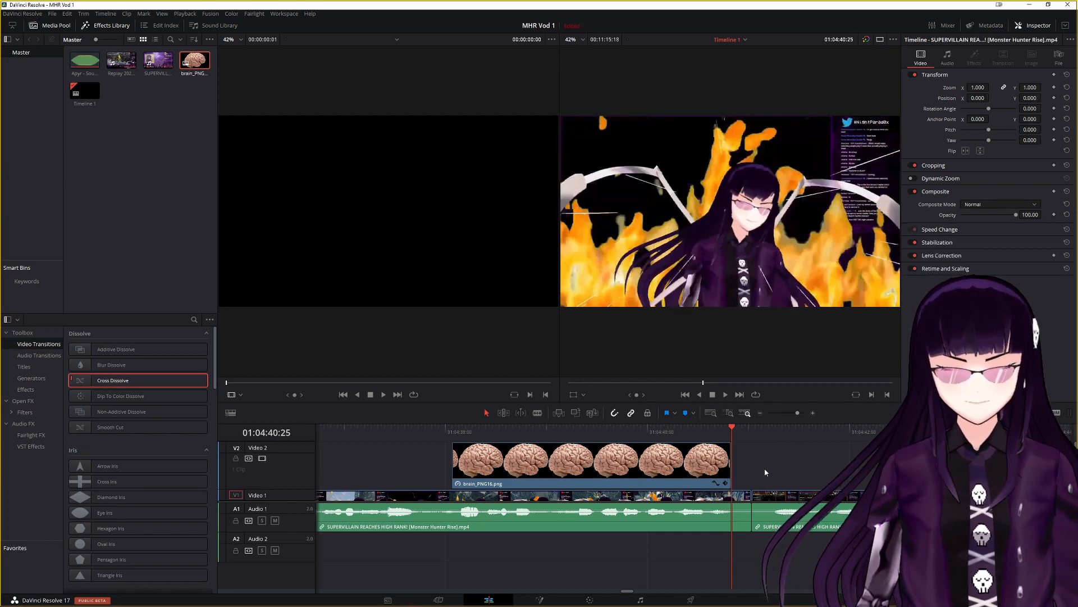
{"action": "key", "text": "space"}
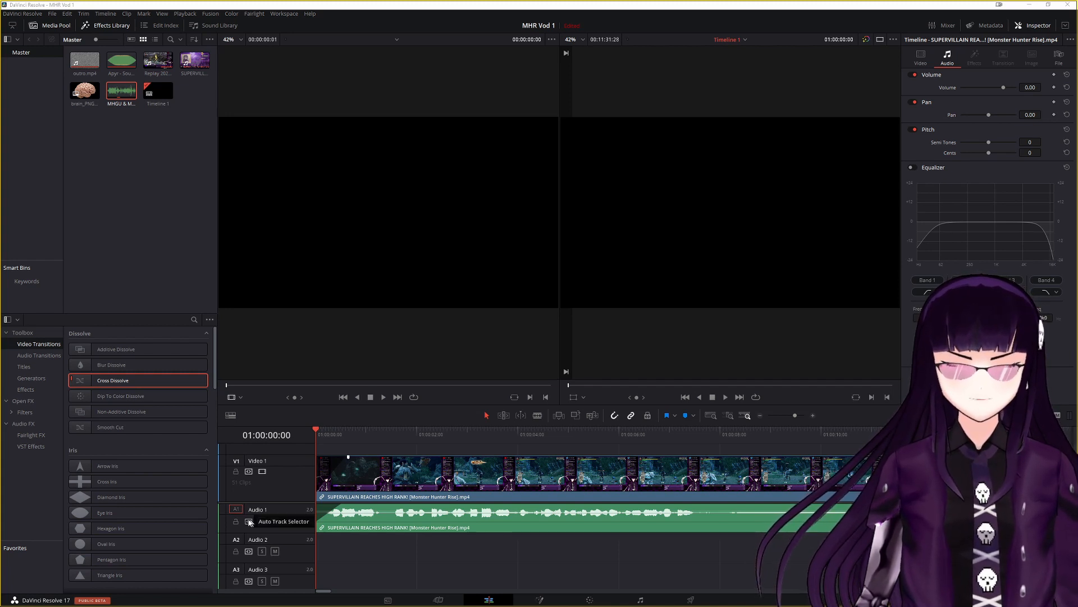
Step: Add a subtitle track above the Video 1 track
{"action": "scroll", "coordinate": [526, 491], "scroll_direction": "up", "scroll_amount": 1}
{"action": "scroll", "coordinate": [526, 491], "scroll_direction": "up", "scroll_amount": 2}
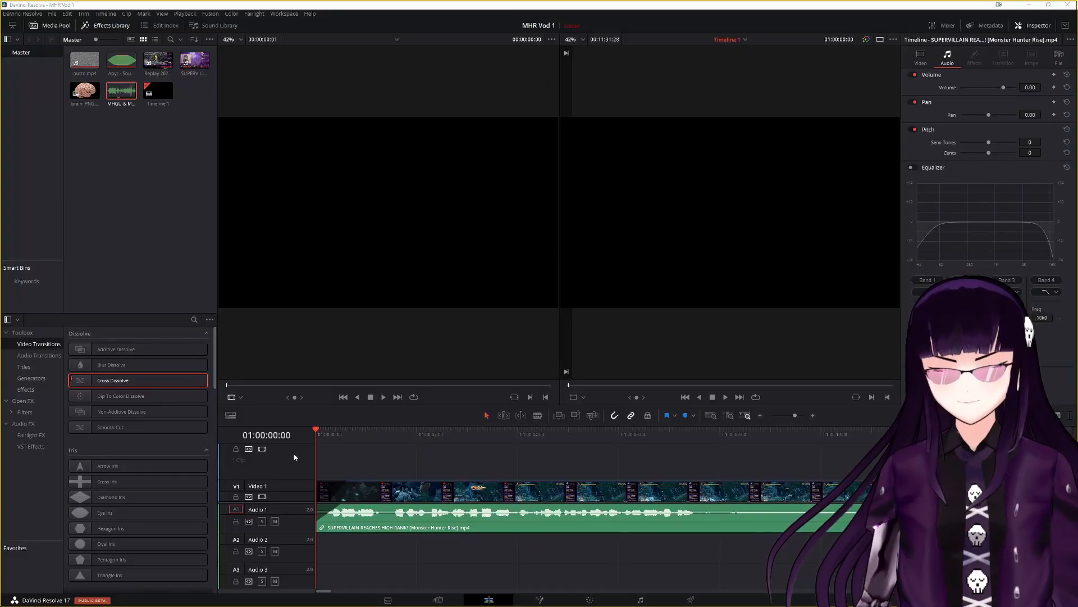
{"action": "scroll", "coordinate": [337, 462], "scroll_direction": "down", "scroll_amount": 2}
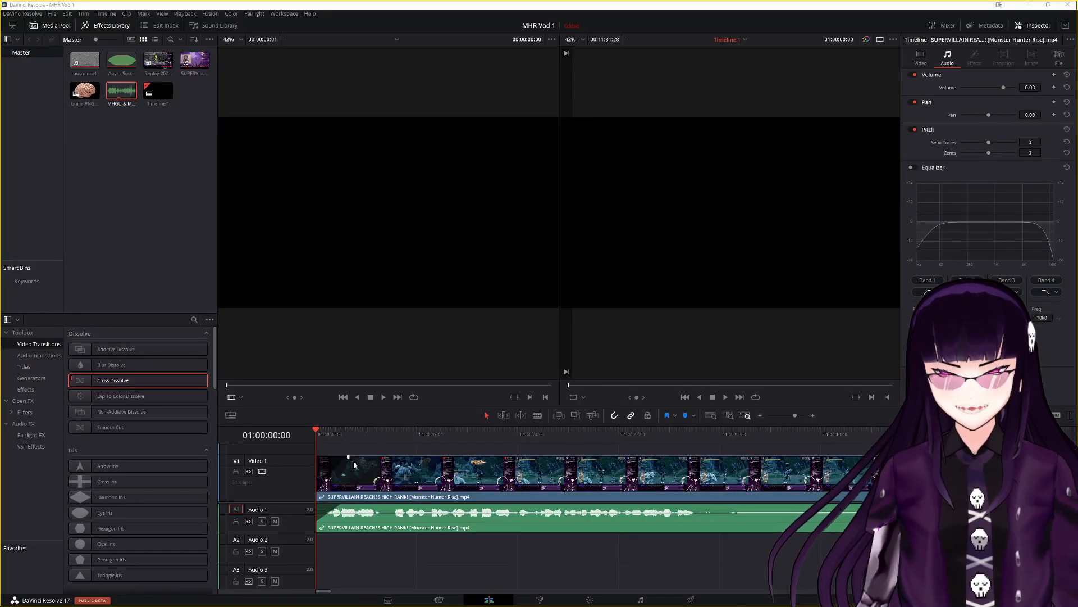
{"action": "right_click", "coordinate": [295, 466]}
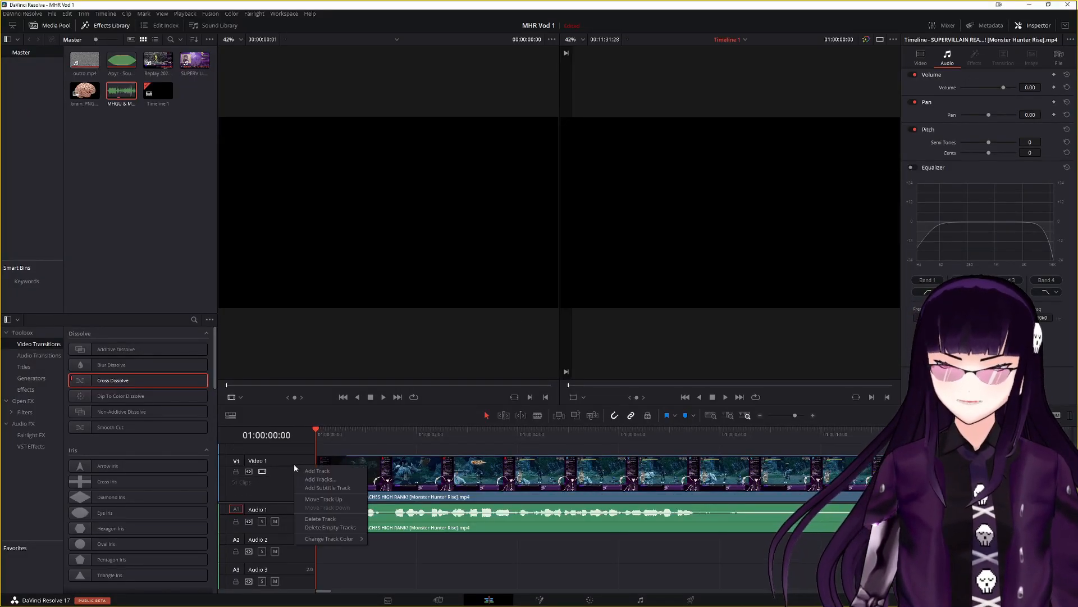
{"action": "left_click", "coordinate": [326, 488]}
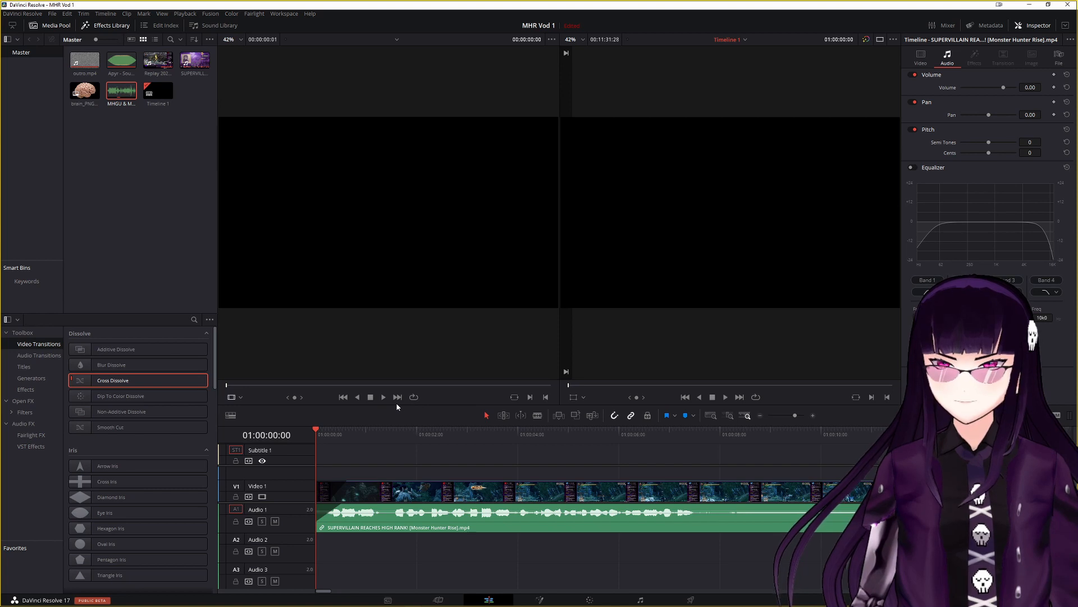
Step: Add a subtitle starting at 01:00:00:05 on the Subtitle 1 track and extend its end to 01:00:03:27
{"action": "left_click_drag", "start_coordinate": [398, 406], "coordinate": [409, 347]}
{"action": "scroll", "coordinate": [354, 426], "scroll_direction": "up", "scroll_amount": 2}
{"action": "scroll", "coordinate": [354, 421], "scroll_direction": "down", "scroll_amount": 3}
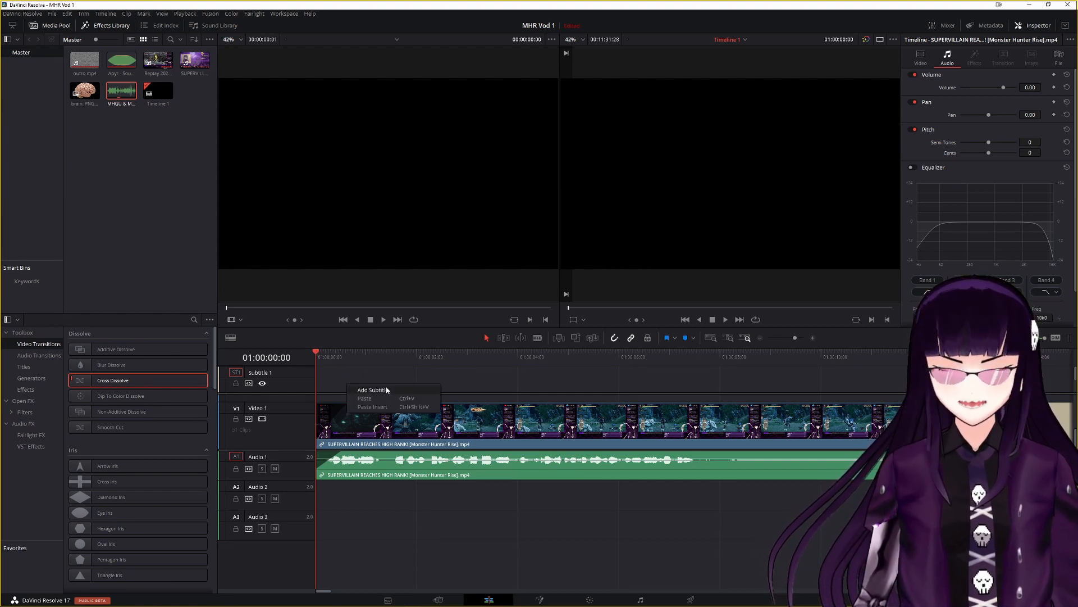
{"action": "left_click_drag", "start_coordinate": [365, 383], "coordinate": [375, 384]}
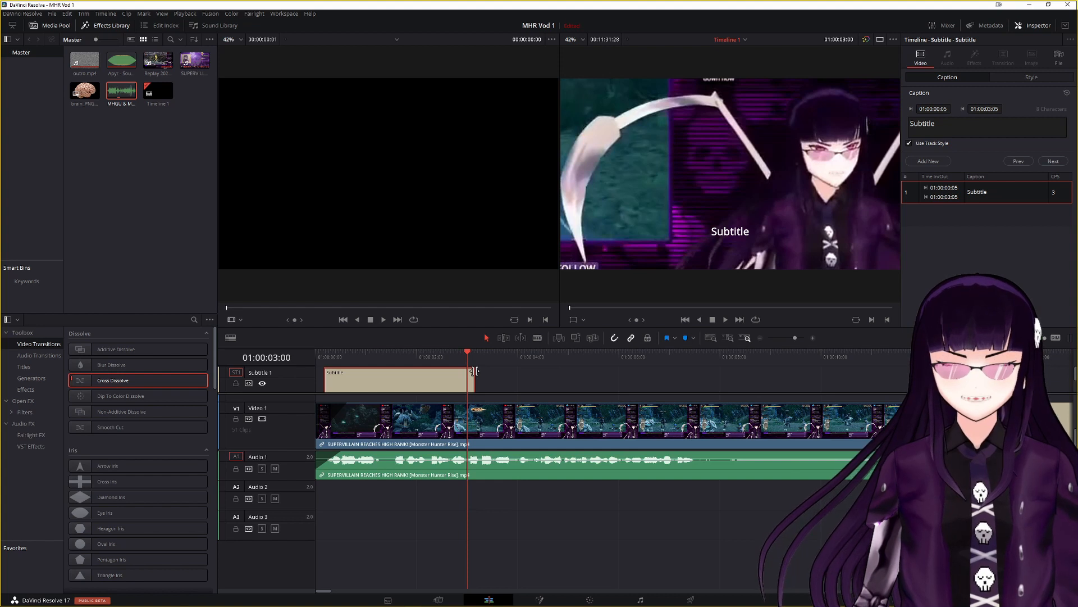
{"action": "left_click_drag", "start_coordinate": [473, 372], "coordinate": [324, 352]}
Step: Switch to the browser and examine the caption style in the Nyanners Bloodborne Highlights video on YouTube
{"action": "left_click", "coordinate": [273, 600]}
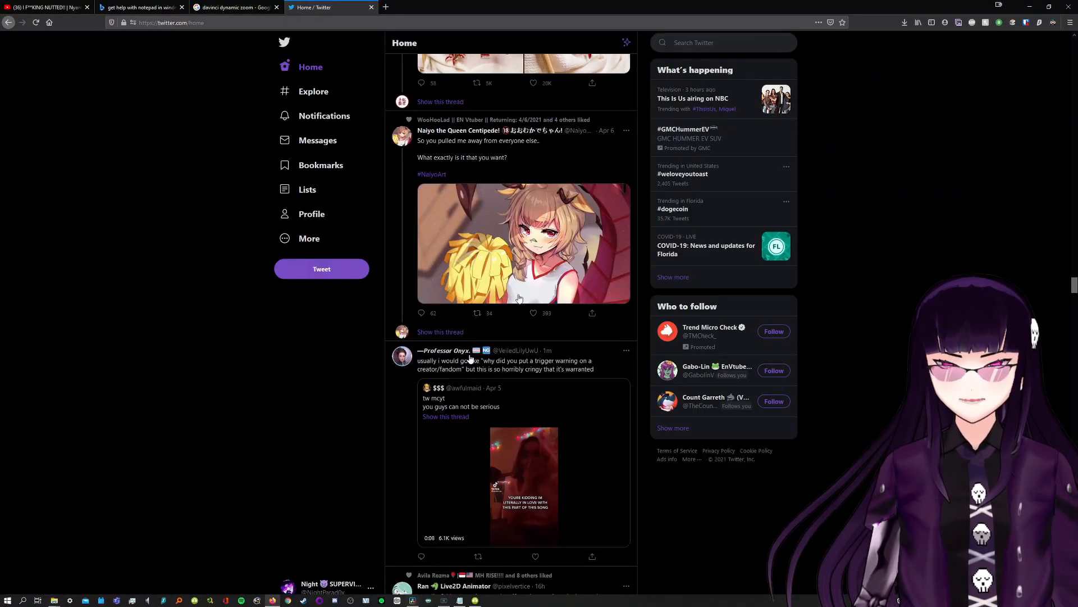
{"action": "left_click", "coordinate": [236, 7]}
{"action": "left_click", "coordinate": [45, 7]}
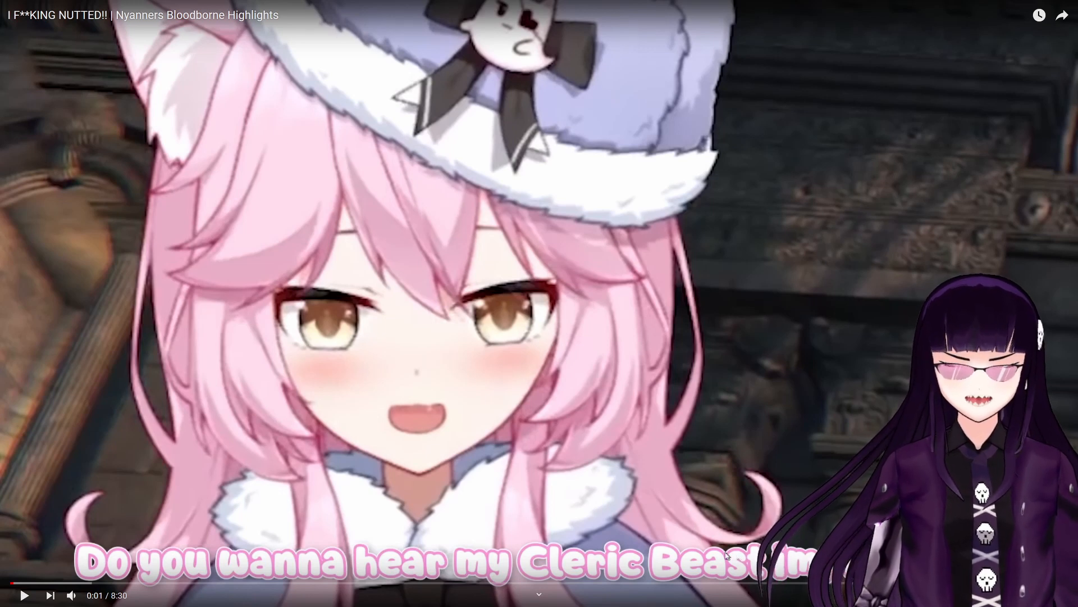
{"action": "key", "text": "Escape"}
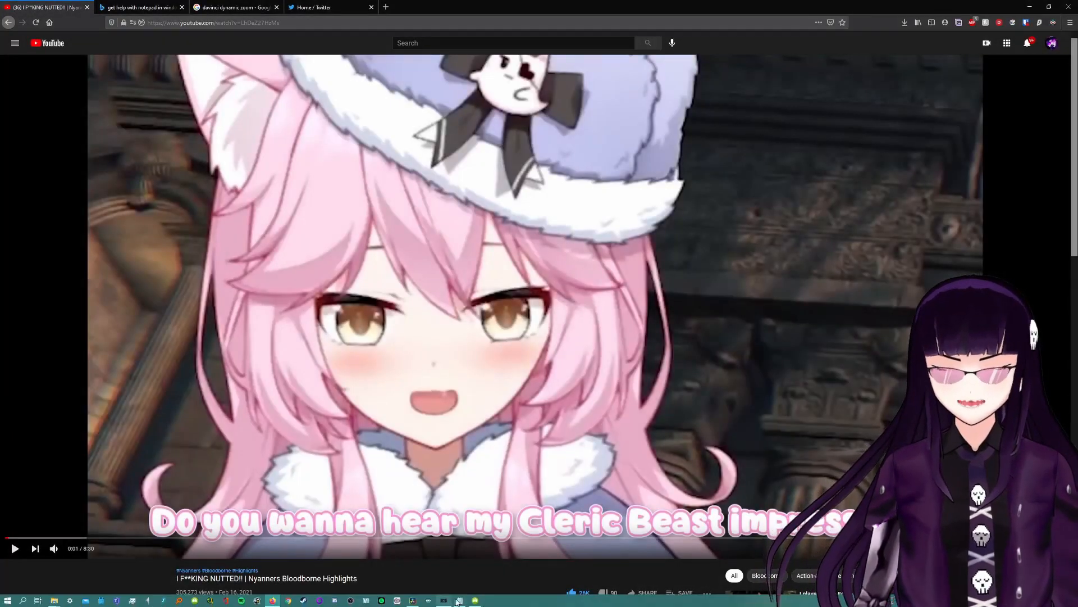
{"action": "left_click", "coordinate": [412, 600]}
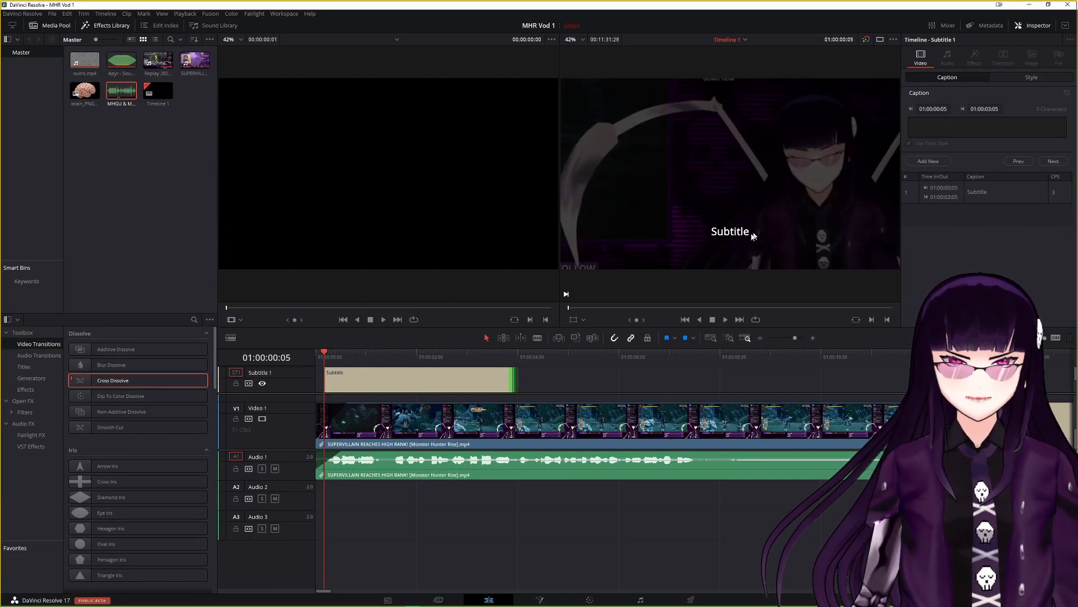
Step: Play the opening speech under the subtitle and replace its placeholder caption with "See guys, watch..."
{"action": "left_click", "coordinate": [720, 222]}
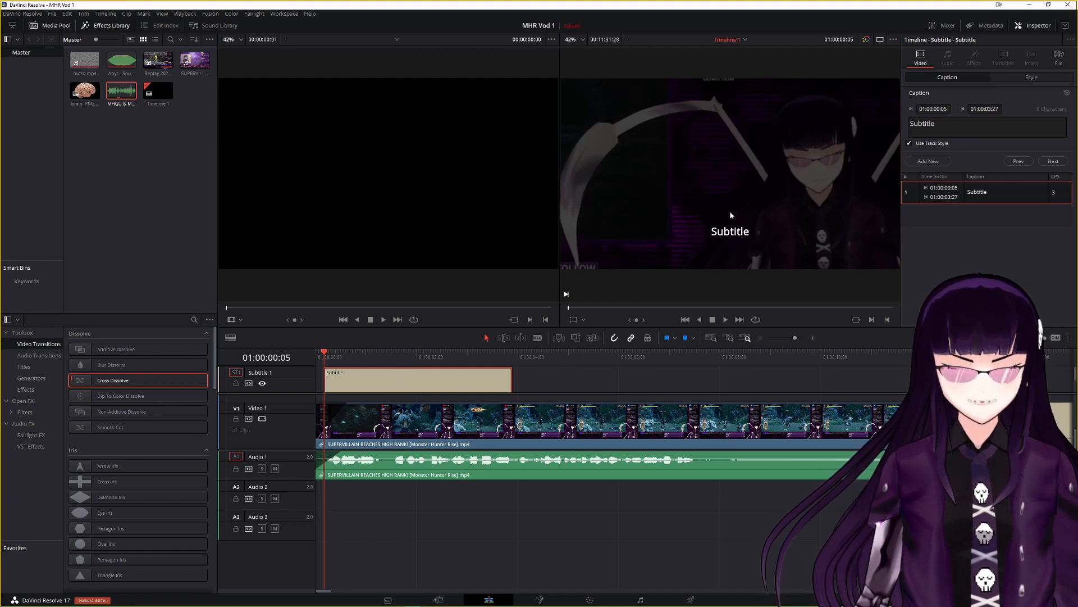
{"action": "left_click", "coordinate": [725, 318]}
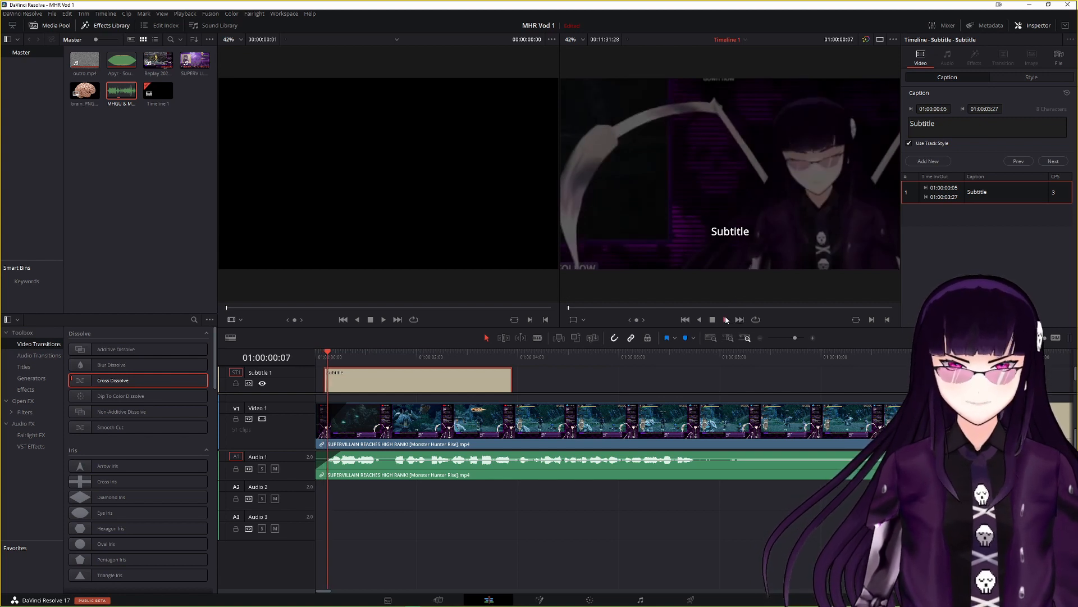
{"action": "left_click", "coordinate": [713, 319]}
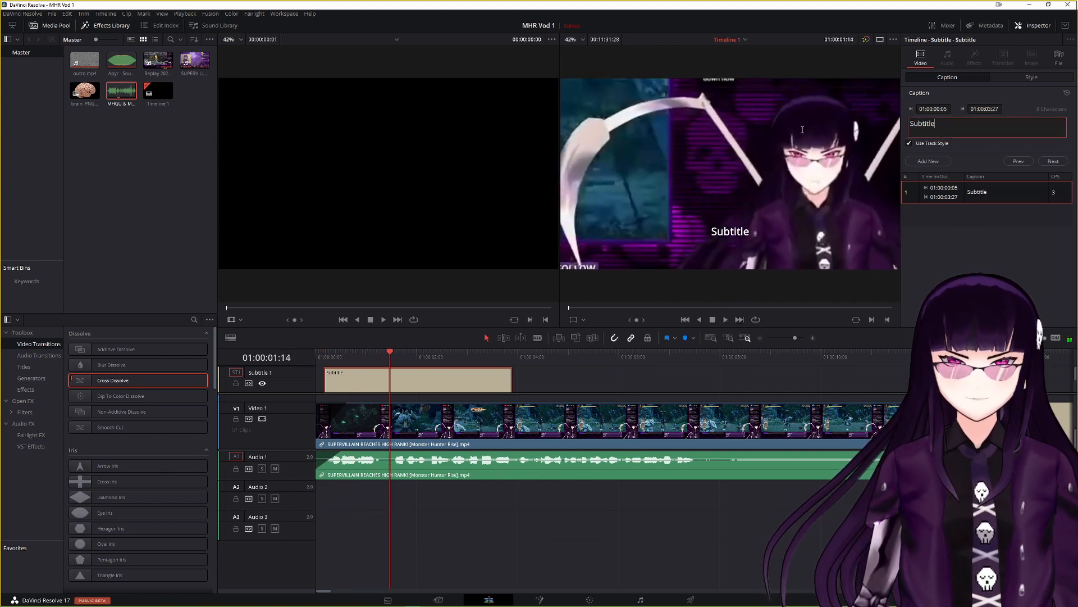
{"action": "type", "text": "See gu"}
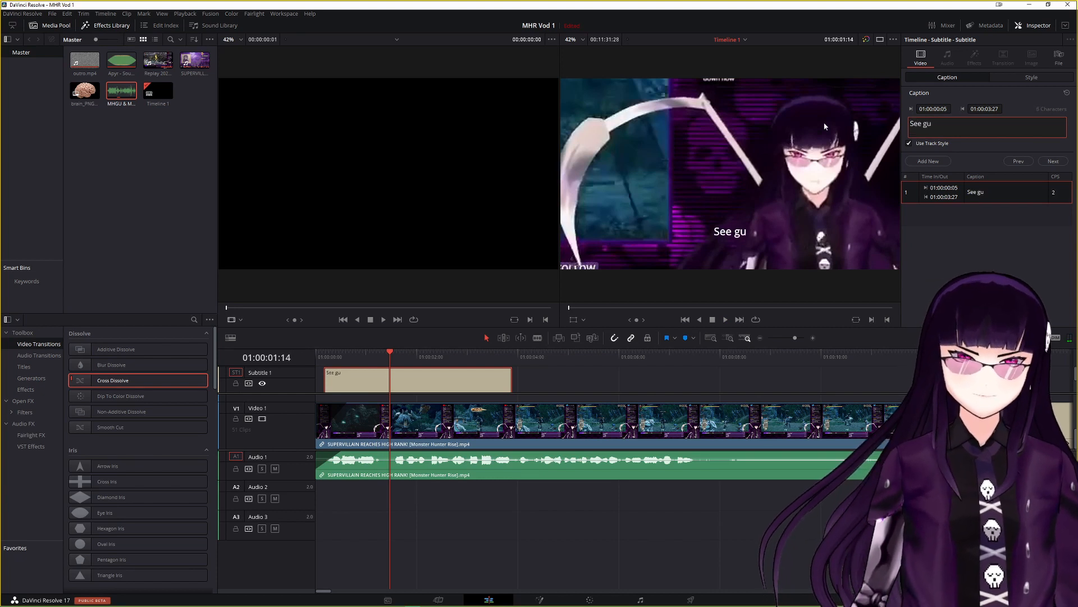
{"action": "type", "text": "ys, watch..."}
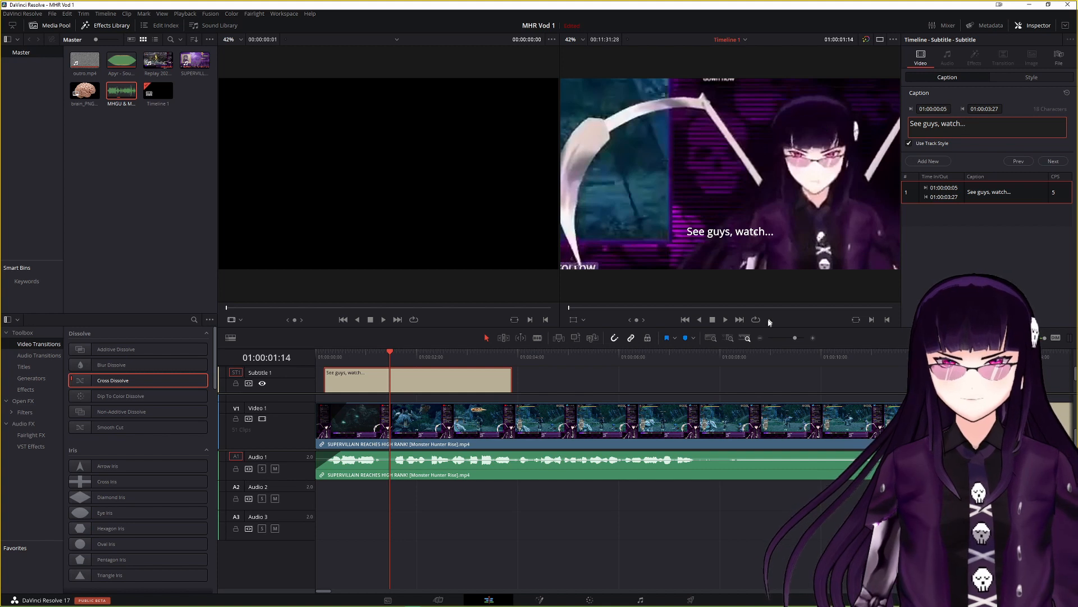
Step: Listen to the rest of the line and append "Isn't it funny when I say bad words" to the subtitle's caption
{"action": "left_click", "coordinate": [726, 319]}
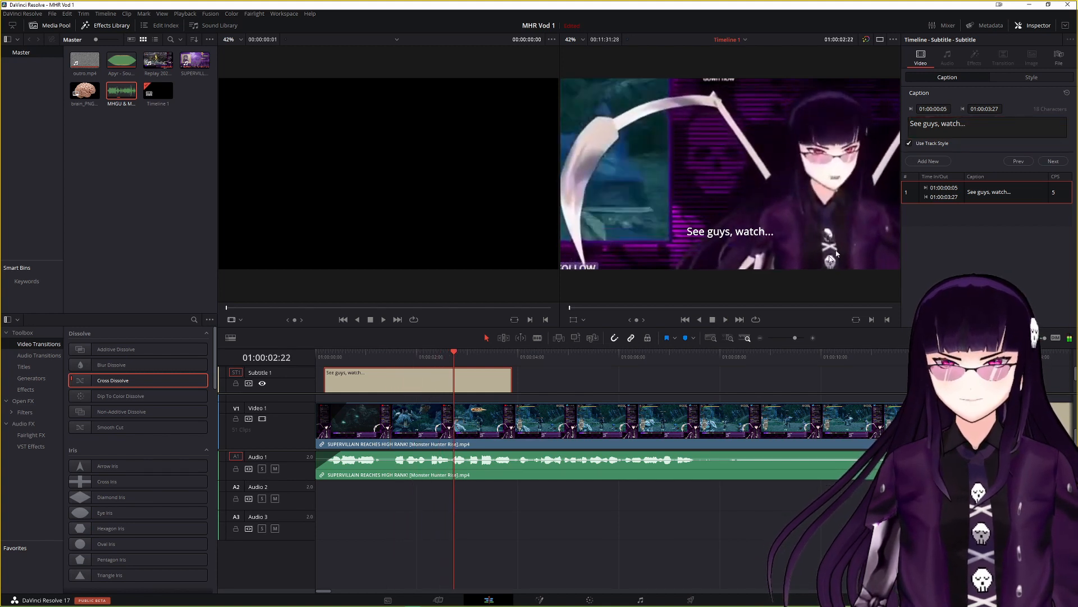
{"action": "left_click", "coordinate": [992, 133]}
{"action": "type", "text": "watch... Isn"}
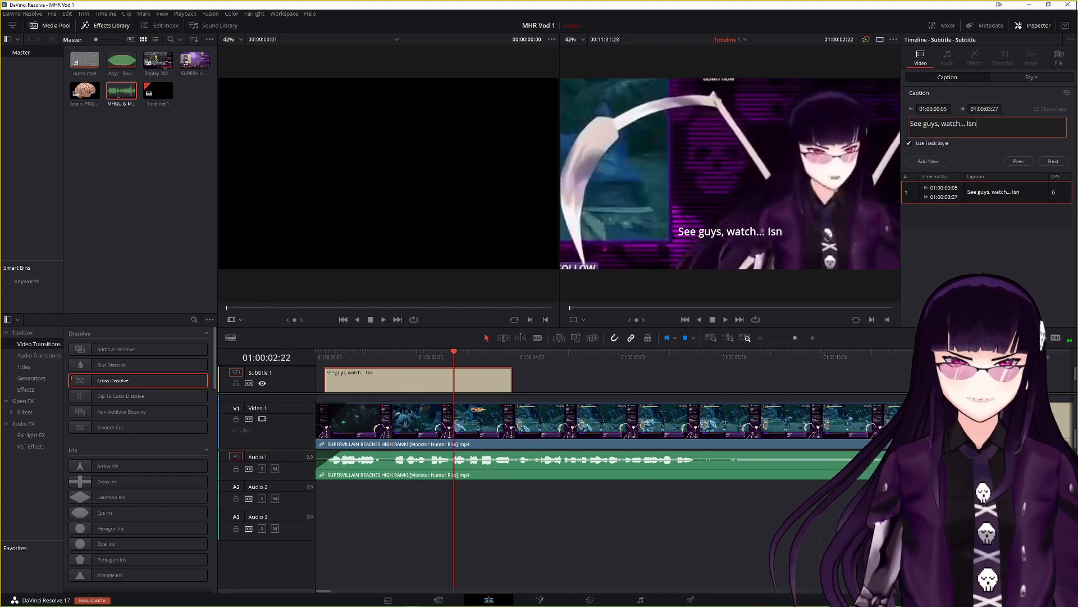
{"action": "type", "text": "'t it funny when"}
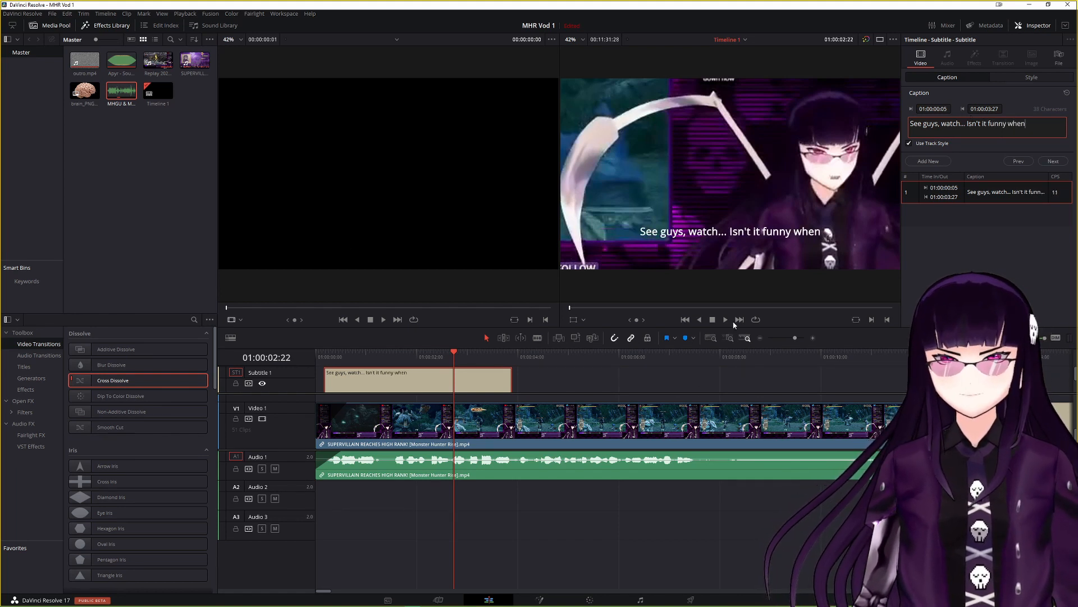
{"action": "left_click", "coordinate": [726, 319]}
{"action": "left_click", "coordinate": [712, 319]}
{"action": "left_click", "coordinate": [1024, 131]}
{"action": "type", "text": "I"}
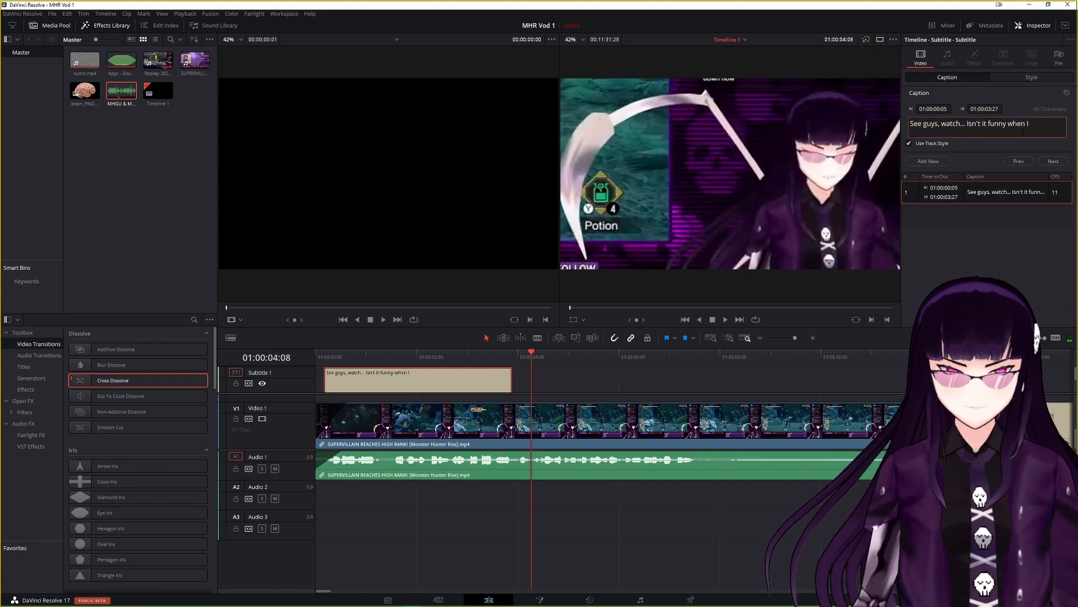
{"action": "type", "text": " say bad words"}
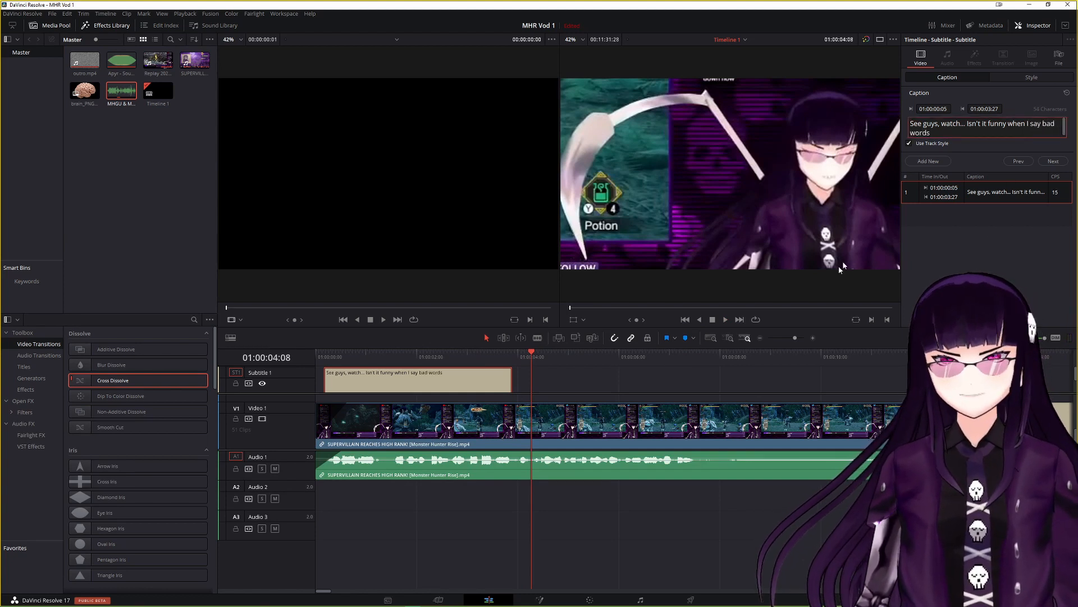
Step: With the playhead at 01:00:03:00, set the subtitle's text size to 70 and its font to Open Sans Extrabold
{"action": "left_click_drag", "start_coordinate": [536, 356], "coordinate": [469, 359]}
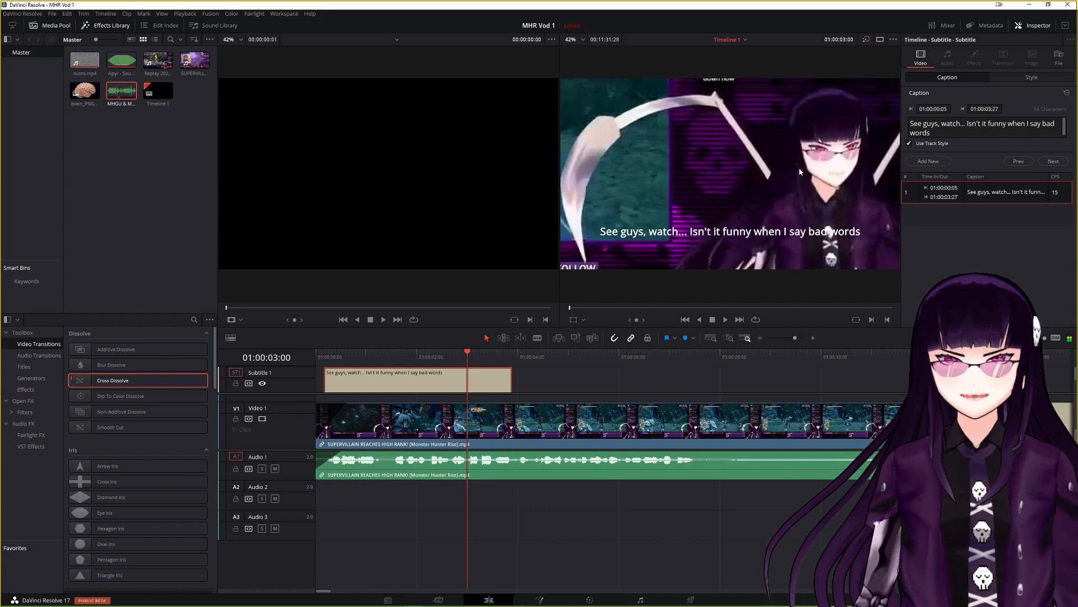
{"action": "left_click_drag", "start_coordinate": [1023, 133], "coordinate": [744, 95]}
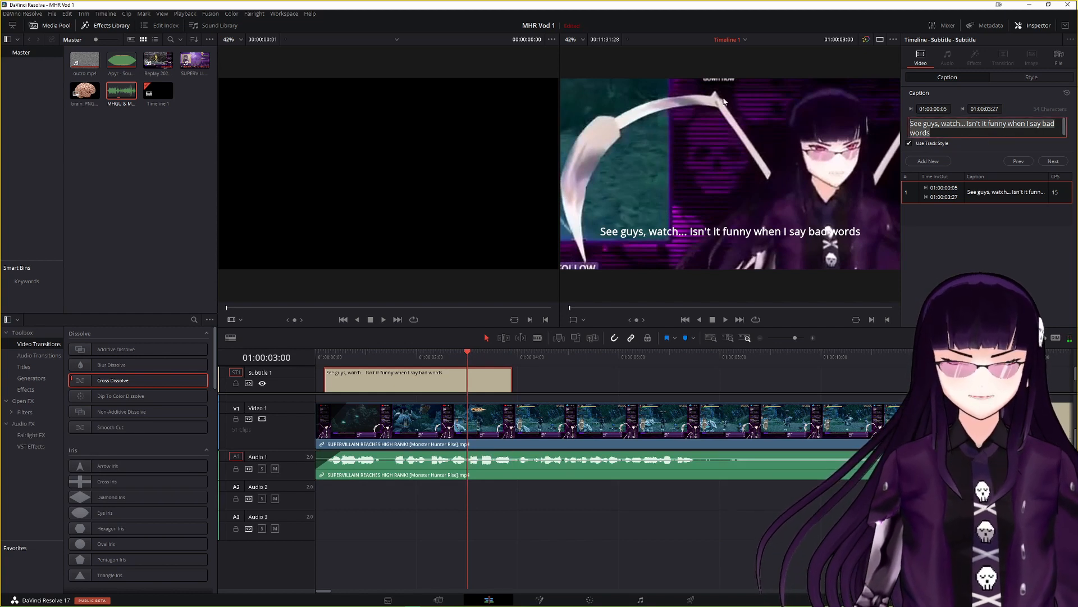
{"action": "left_click", "coordinate": [1001, 77]}
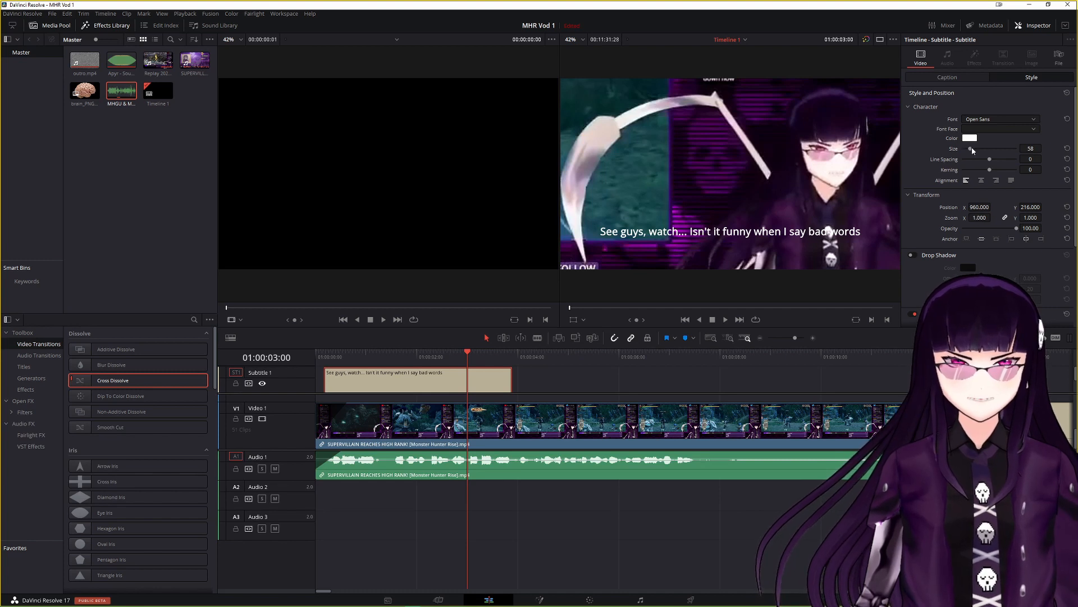
{"action": "left_click_drag", "start_coordinate": [972, 149], "coordinate": [973, 150]}
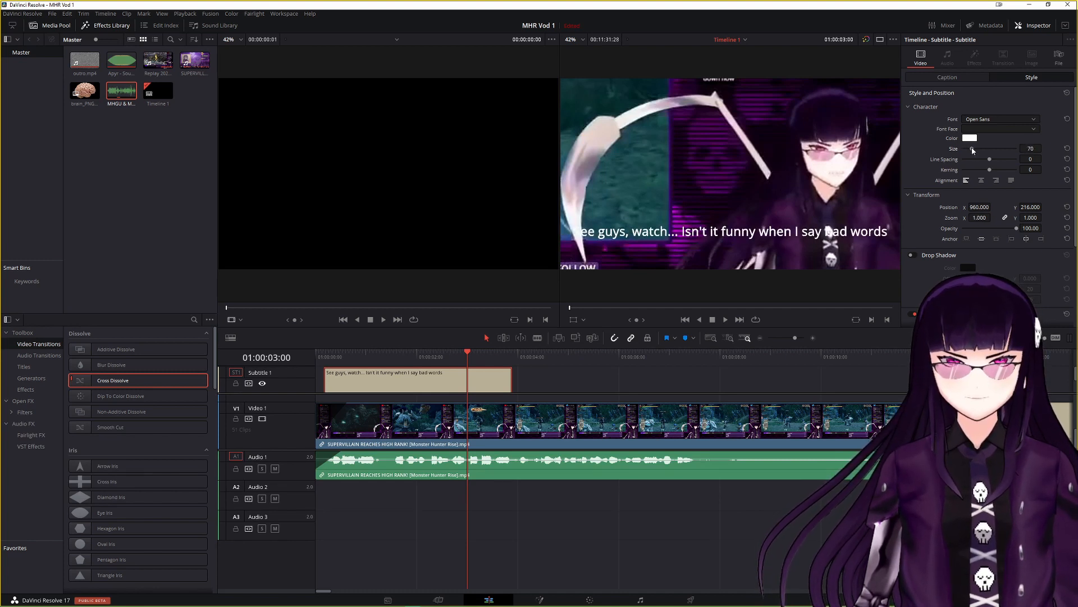
{"action": "left_click", "coordinate": [1007, 119]}
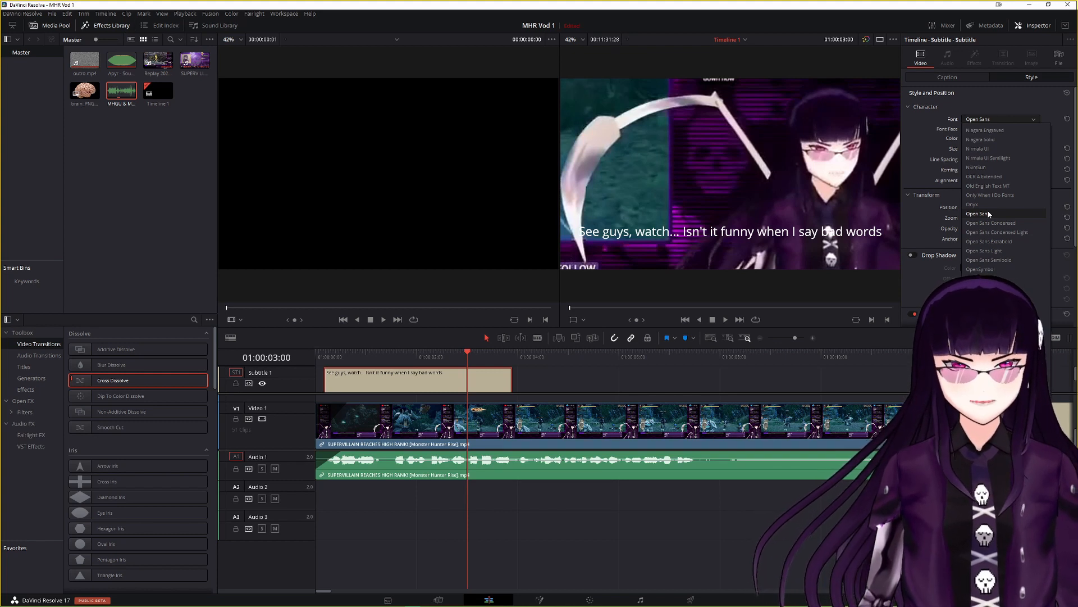
{"action": "scroll", "coordinate": [998, 200], "scroll_direction": "up", "scroll_amount": 5}
{"action": "scroll", "coordinate": [1032, 255], "scroll_direction": "up", "scroll_amount": 4}
{"action": "scroll", "coordinate": [1006, 199], "scroll_direction": "up", "scroll_amount": 4}
{"action": "scroll", "coordinate": [1006, 199], "scroll_direction": "down", "scroll_amount": 10}
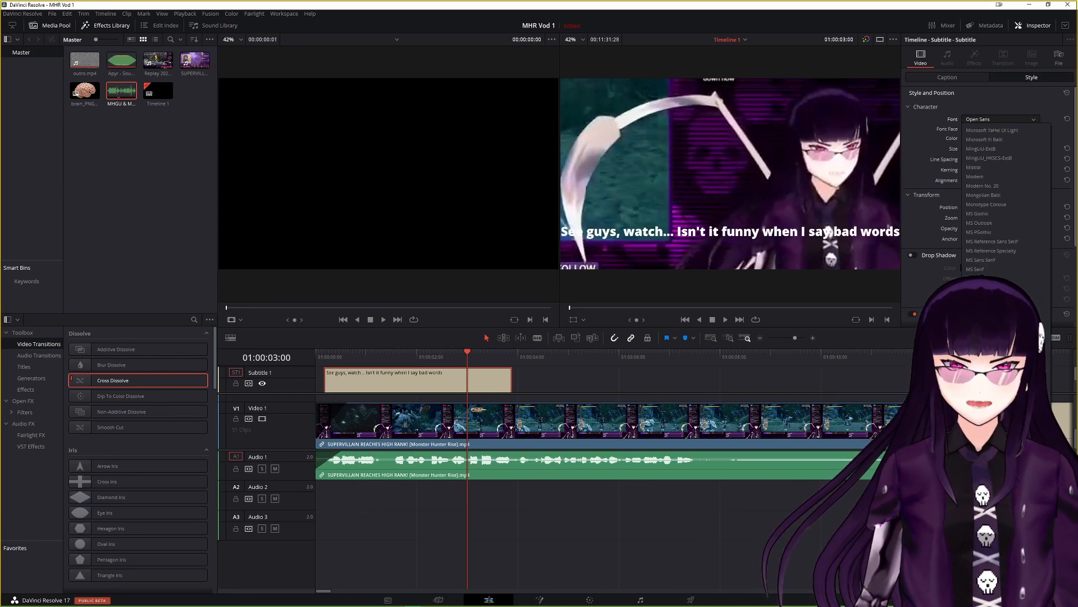
{"action": "left_click", "coordinate": [989, 398]}
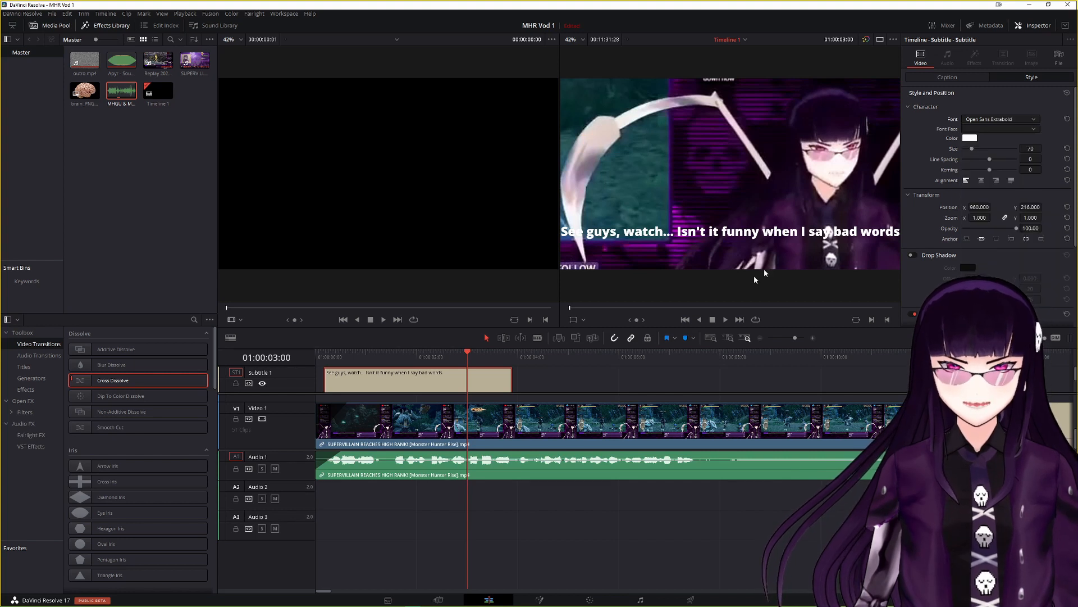
Step: Set the subtitle's text size to 60 and return the playhead to the subtitle's start at 01:00:00:05
{"action": "left_click_drag", "start_coordinate": [972, 149], "coordinate": [971, 150]}
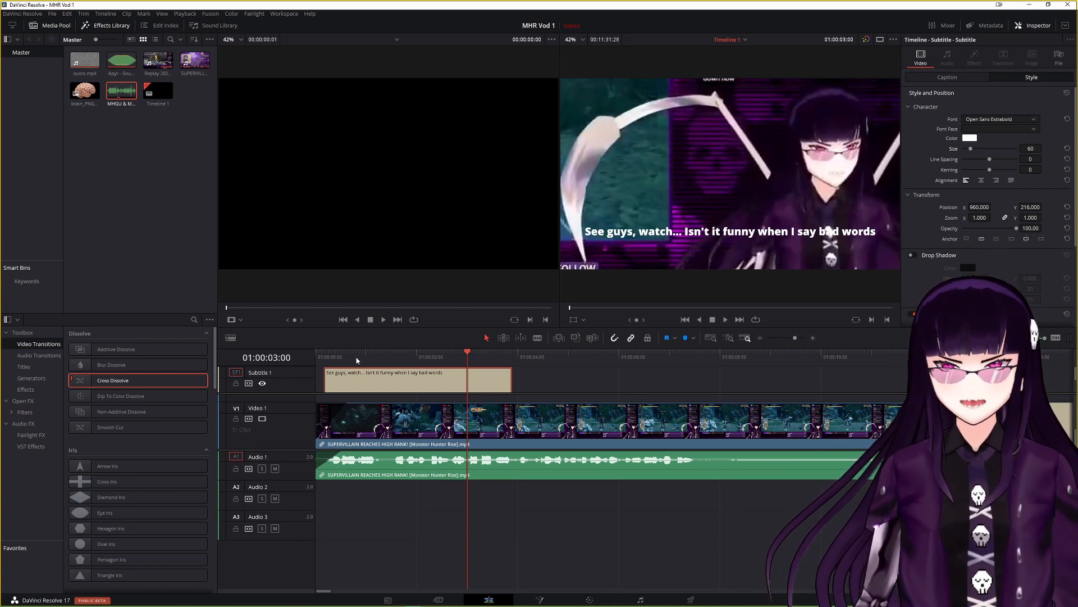
{"action": "left_click", "coordinate": [323, 356]}
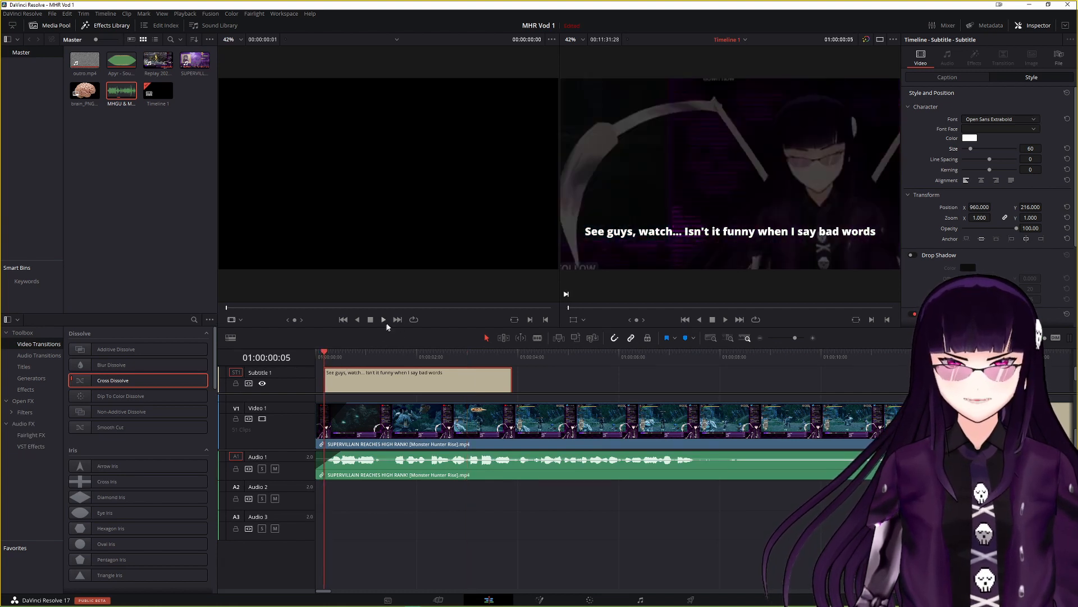
Step: Try teal and purple as the subtitle's text color and set it back to white (#ffffff)
{"action": "left_click", "coordinate": [971, 138]}
{"action": "left_click", "coordinate": [478, 244]}
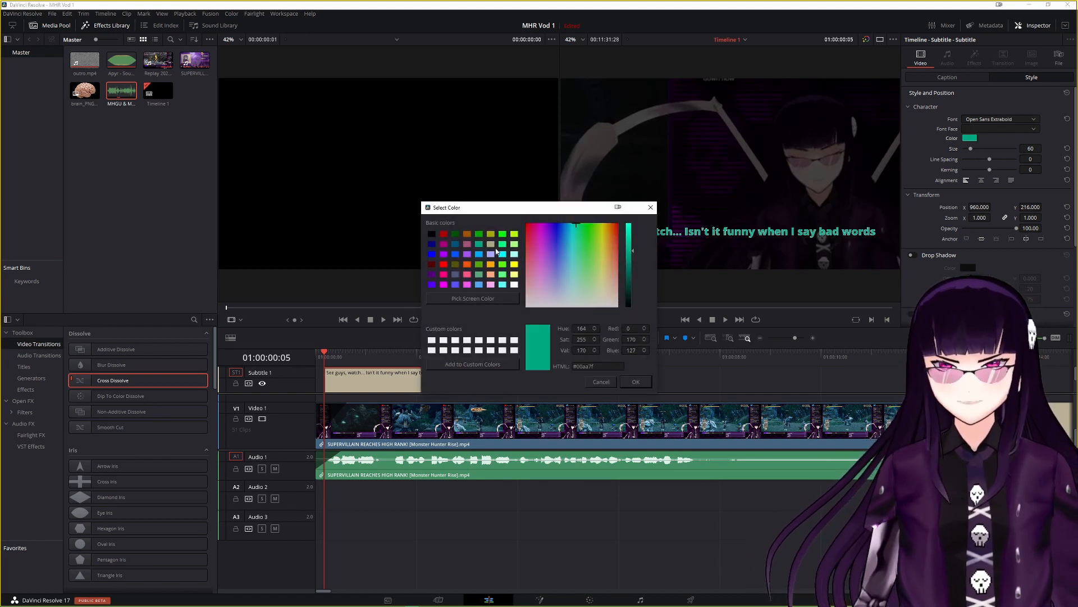
{"action": "left_click", "coordinate": [467, 254]}
{"action": "left_click", "coordinate": [455, 274]}
{"action": "left_click", "coordinate": [443, 254]}
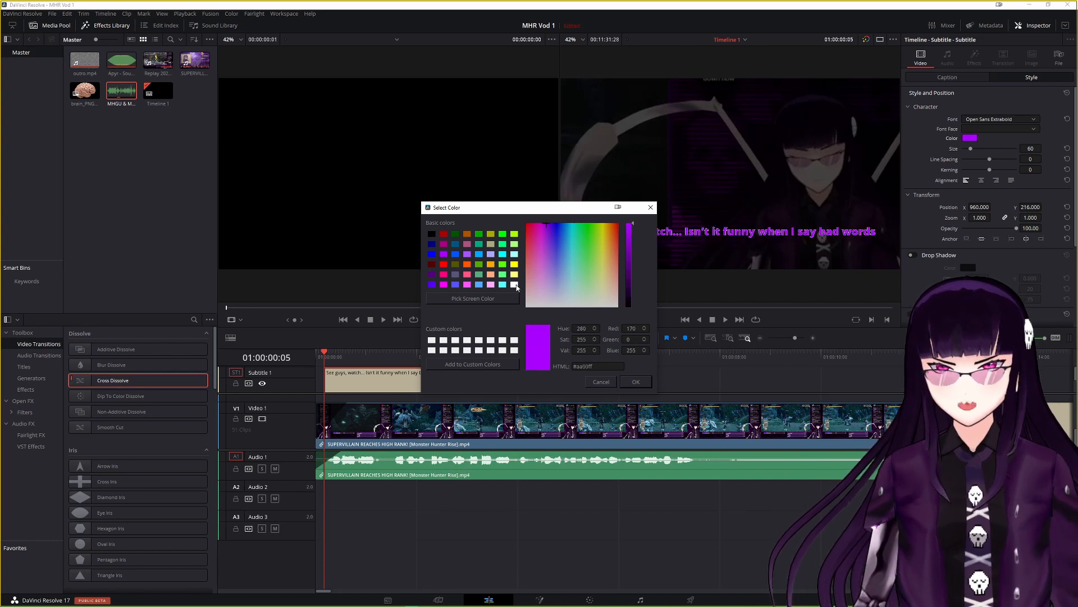
{"action": "left_click", "coordinate": [514, 284]}
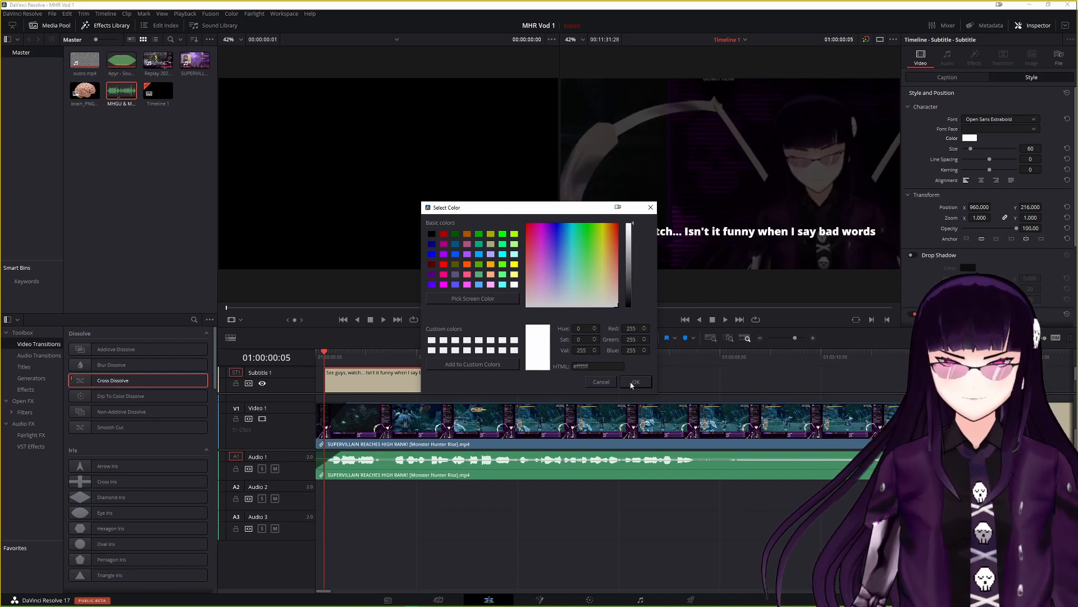
{"action": "left_click", "coordinate": [634, 383]}
Step: Change the subtitle's stroke color to purple (#aa00ff)
{"action": "scroll", "coordinate": [965, 257], "scroll_direction": "down", "scroll_amount": 2}
{"action": "scroll", "coordinate": [960, 259], "scroll_direction": "down", "scroll_amount": 1}
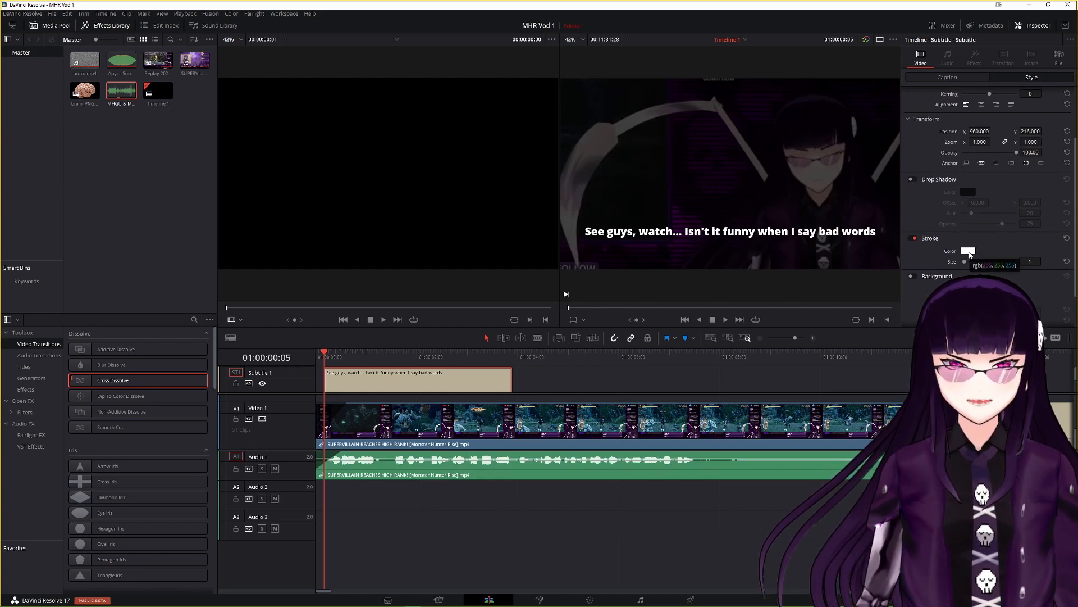
{"action": "scroll", "coordinate": [972, 236], "scroll_direction": "down", "scroll_amount": 2}
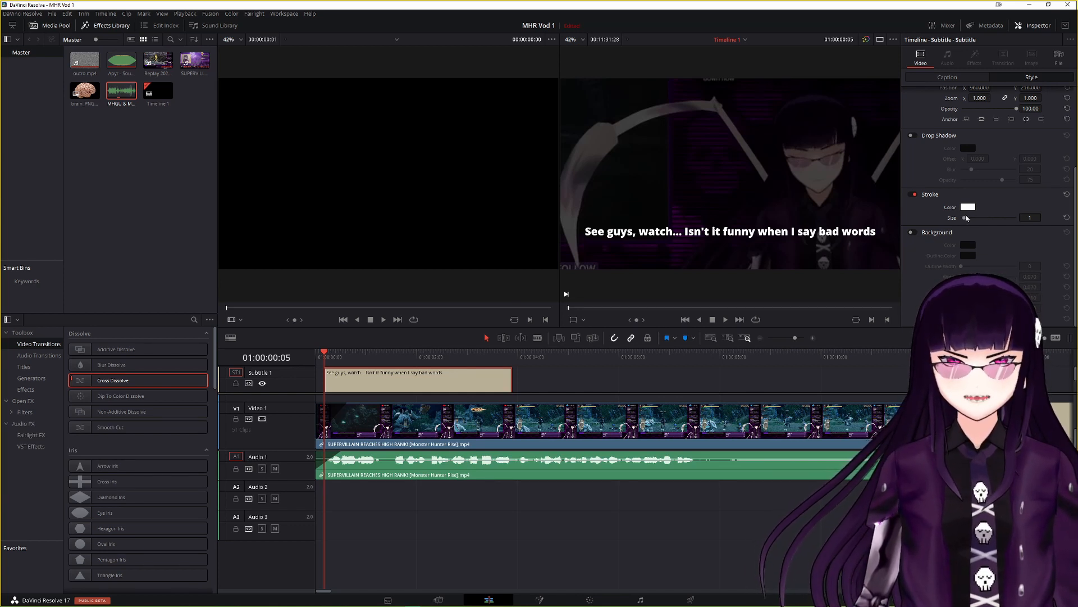
{"action": "left_click", "coordinate": [969, 208]}
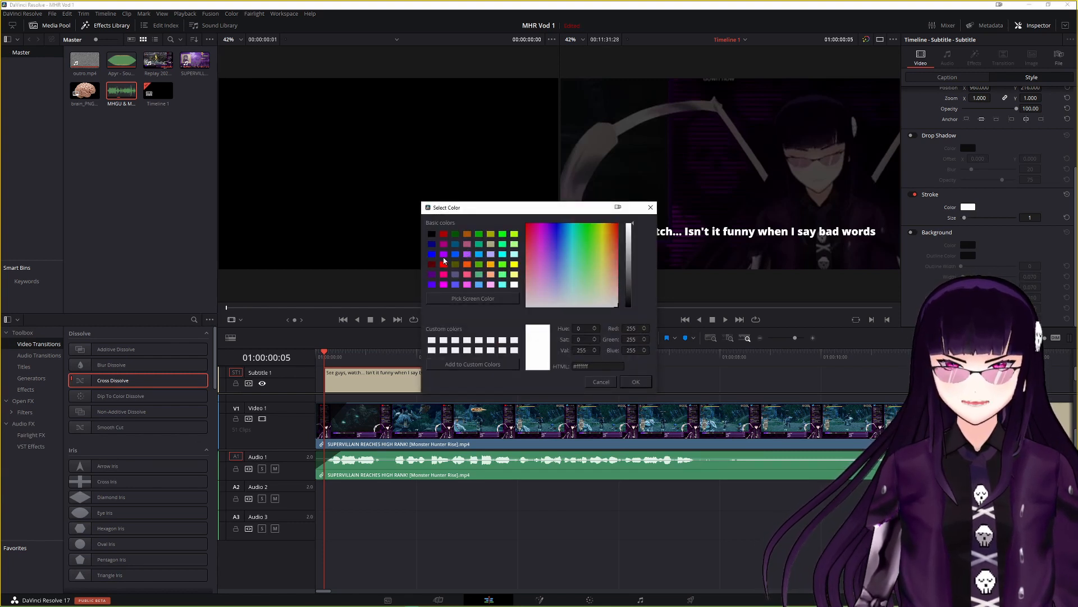
{"action": "left_click", "coordinate": [444, 257]}
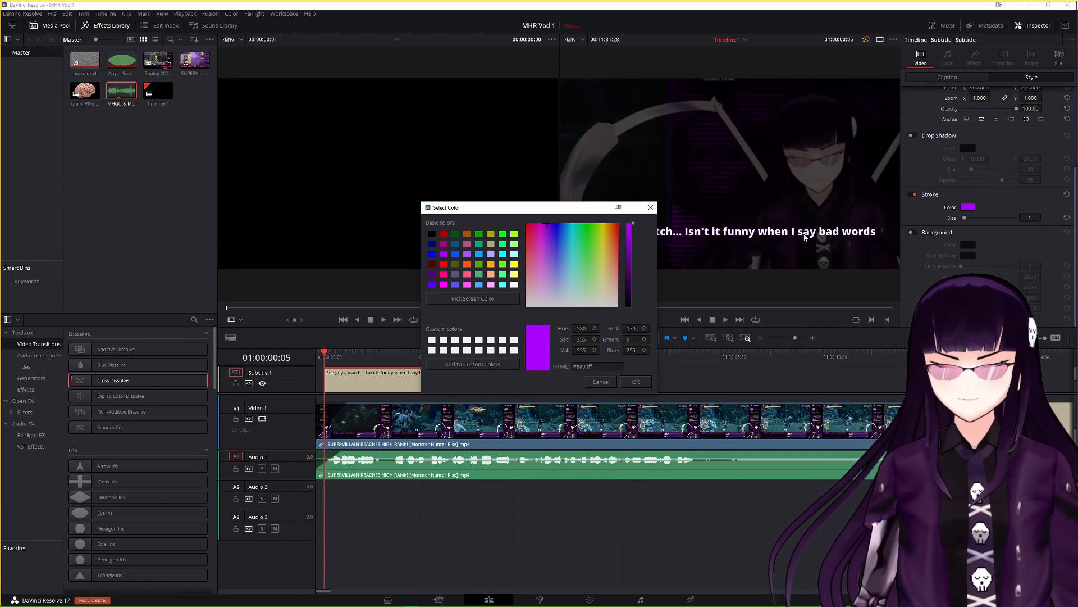
{"action": "left_click", "coordinate": [636, 383]}
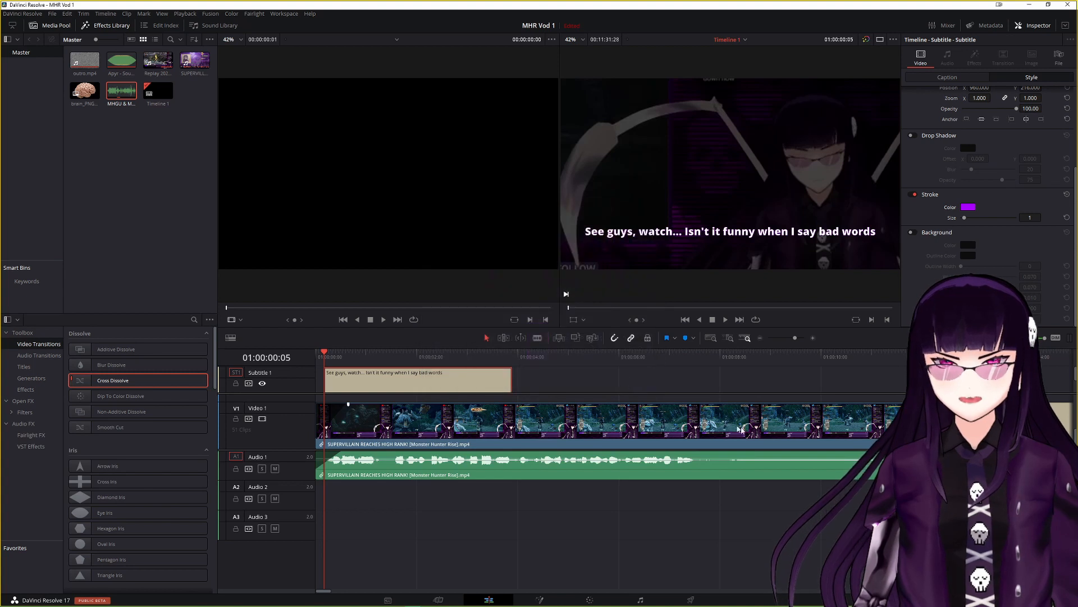
Step: Try a stroke size of 4 on the subtitle and reduce it to 2
{"action": "left_click", "coordinate": [1038, 217]}
{"action": "type", "text": "4"}
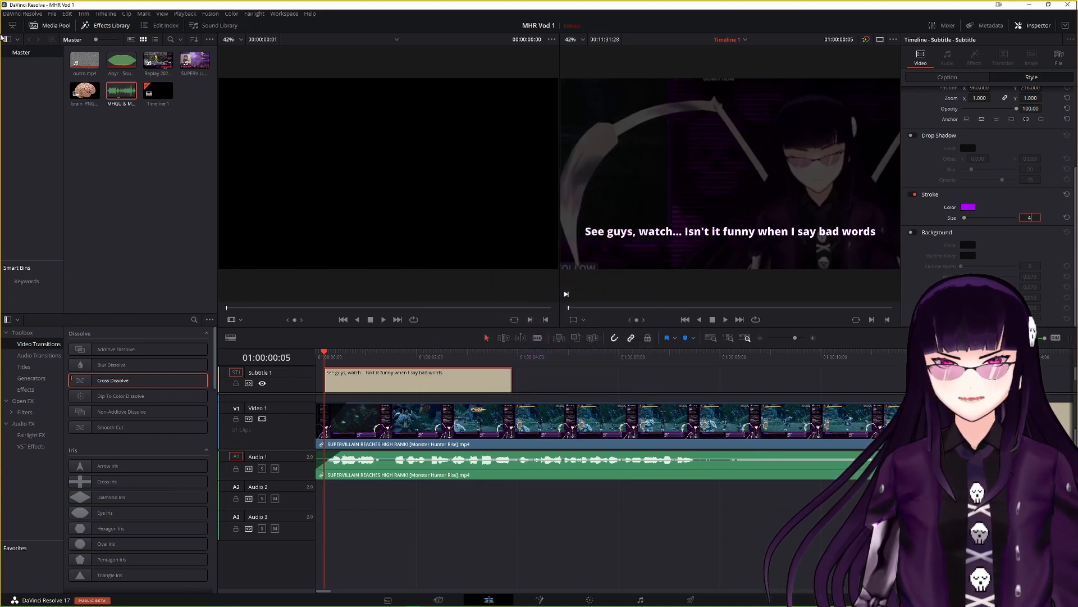
{"action": "key", "text": "Return"}
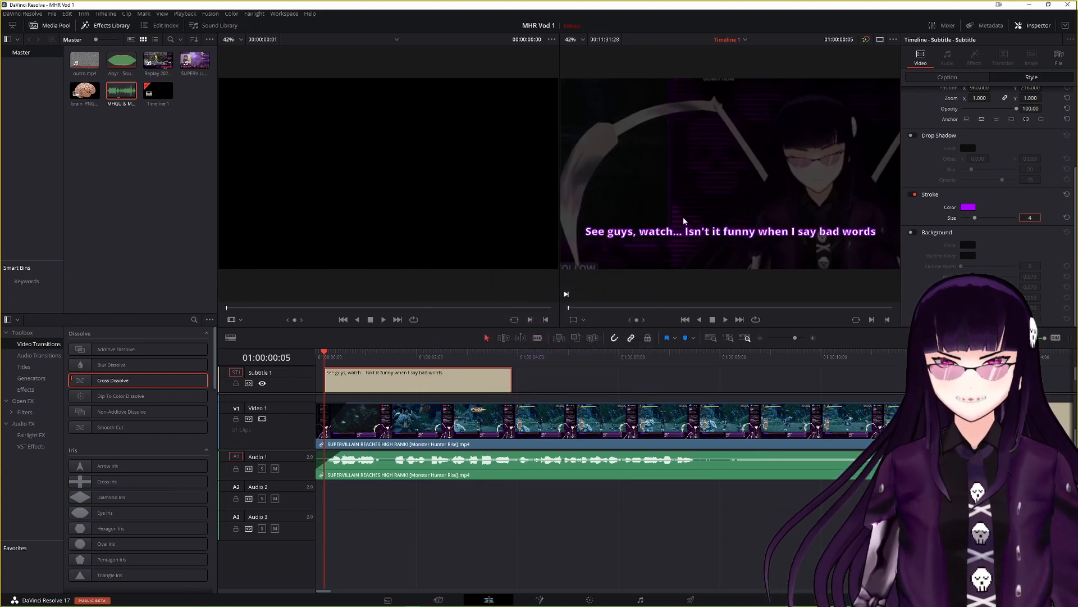
{"action": "left_click_drag", "start_coordinate": [1029, 217], "coordinate": [1027, 217]}
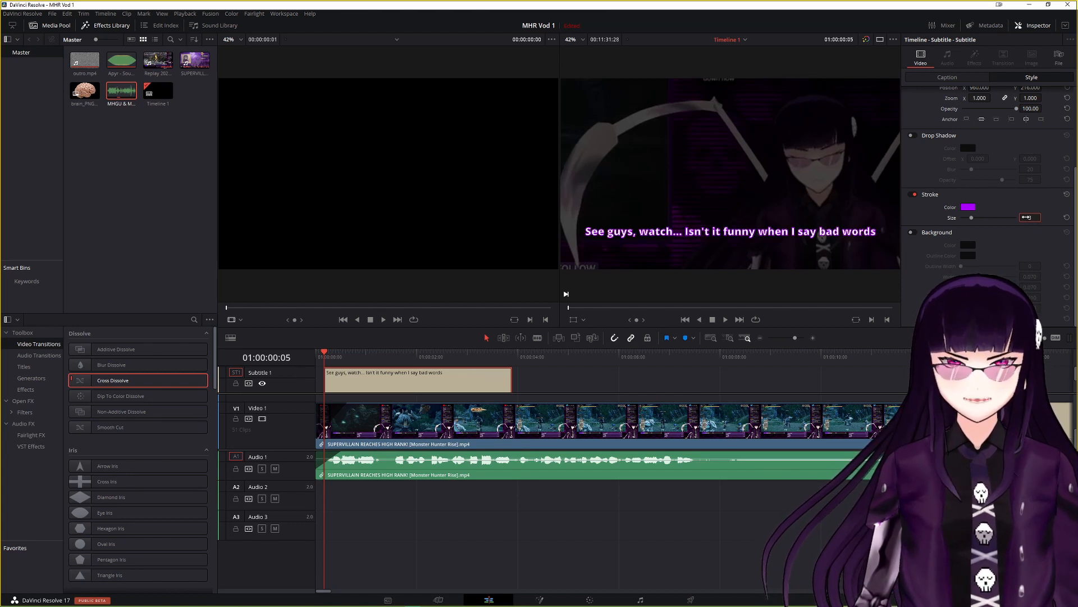
{"action": "key", "text": "Return"}
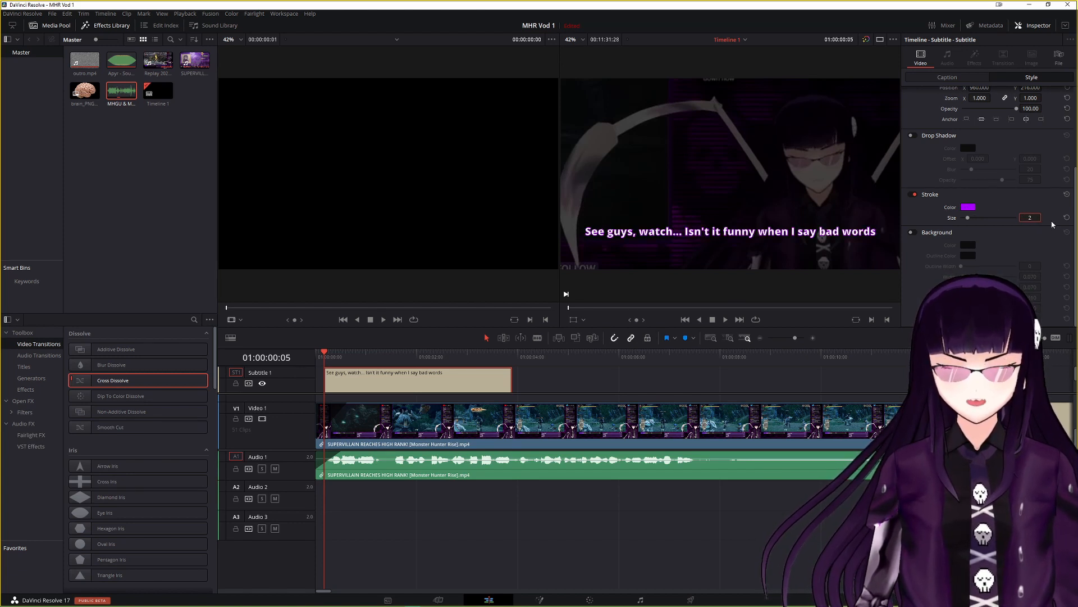
Step: Enlarge the subtitle's text to size 123 and shorten its caption to "See guys, watch... Isn't it funny"
{"action": "scroll", "coordinate": [965, 198], "scroll_direction": "up", "scroll_amount": 5}
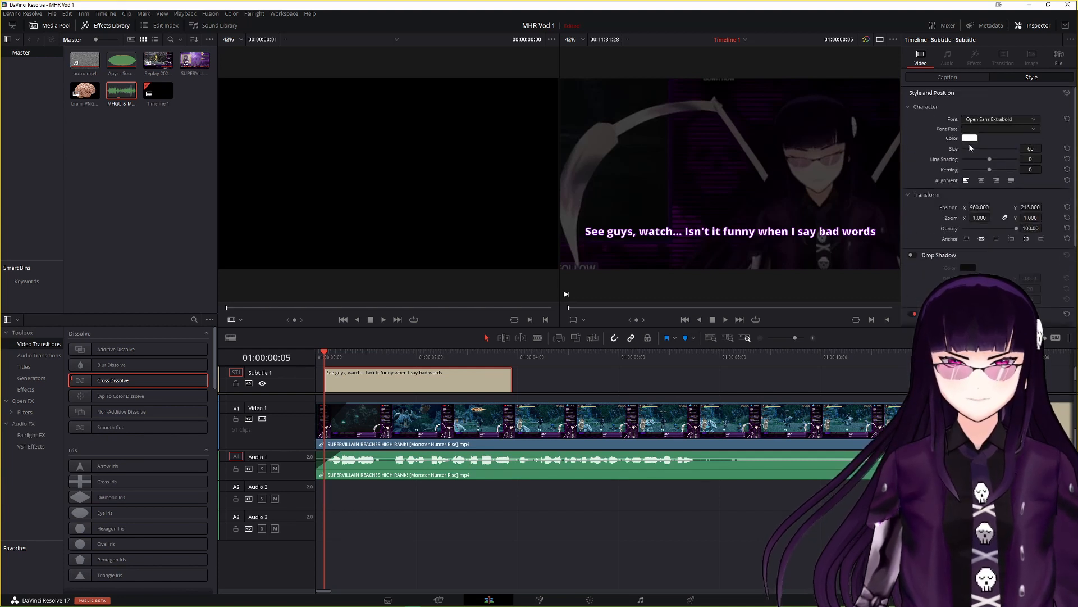
{"action": "left_click_drag", "start_coordinate": [971, 150], "coordinate": [980, 150]}
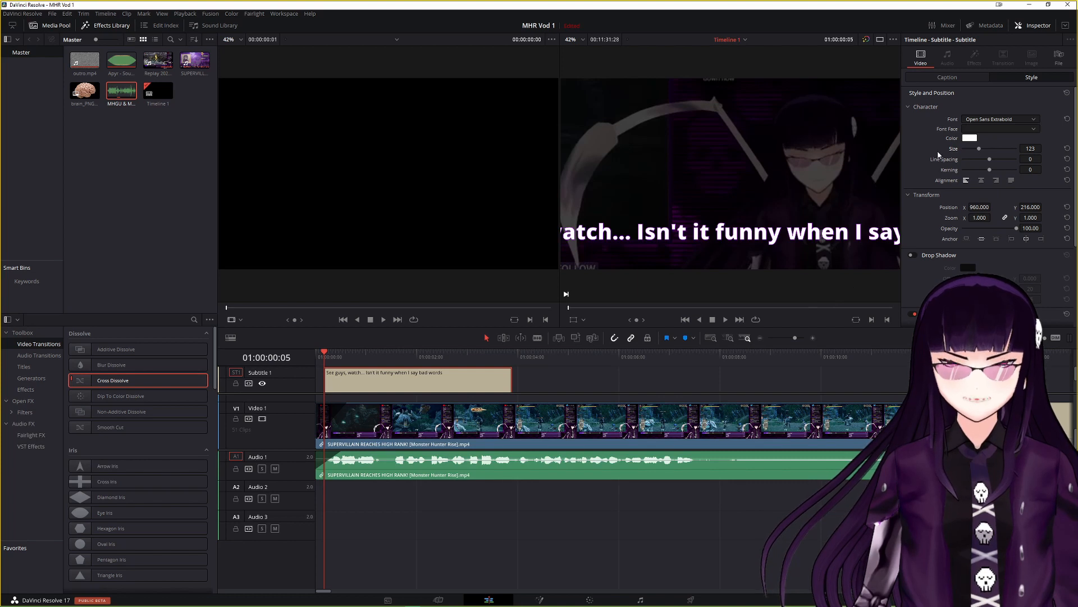
{"action": "left_click", "coordinate": [969, 77]}
{"action": "left_click_drag", "start_coordinate": [973, 128], "coordinate": [999, 125]}
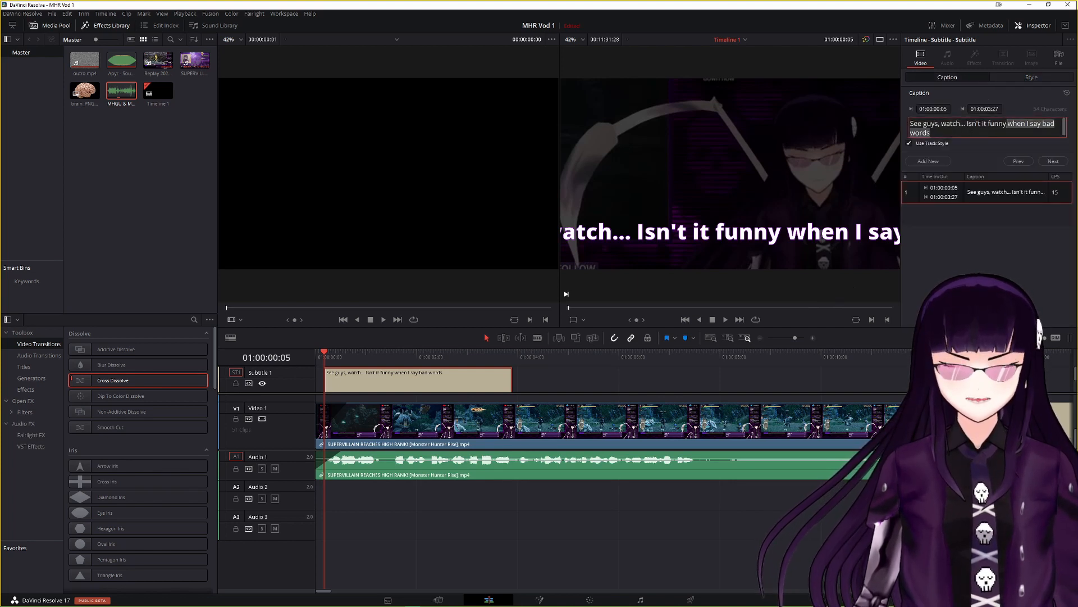
{"action": "key", "text": "BackSpace"}
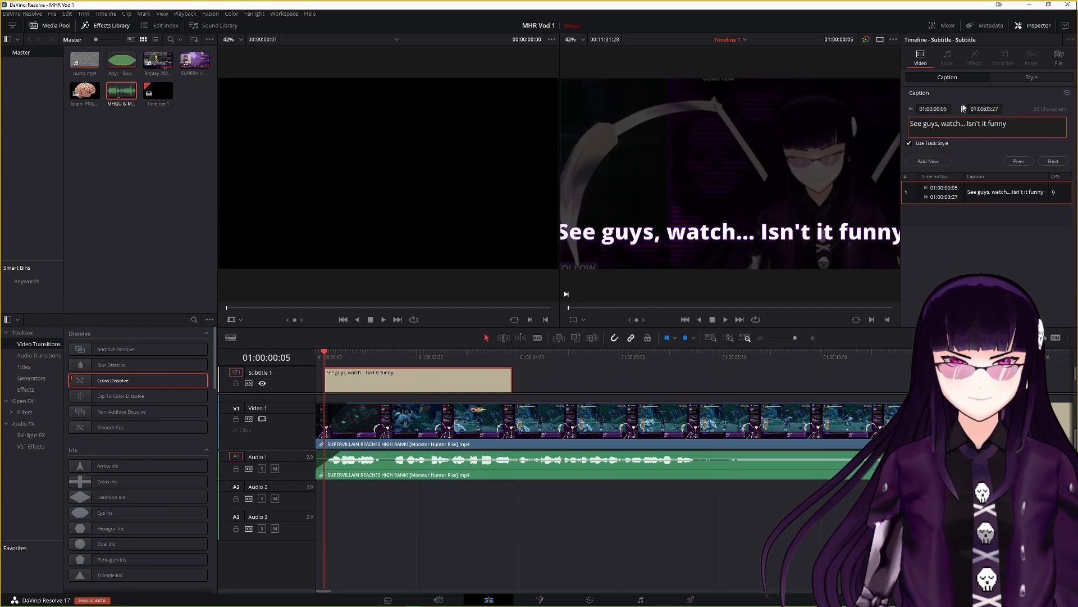
Step: Set the subtitle's text to size 110 with center alignment and preview the Black Italic font face
{"action": "left_click", "coordinate": [1021, 80]}
{"action": "left_click_drag", "start_coordinate": [979, 150], "coordinate": [977, 151]}
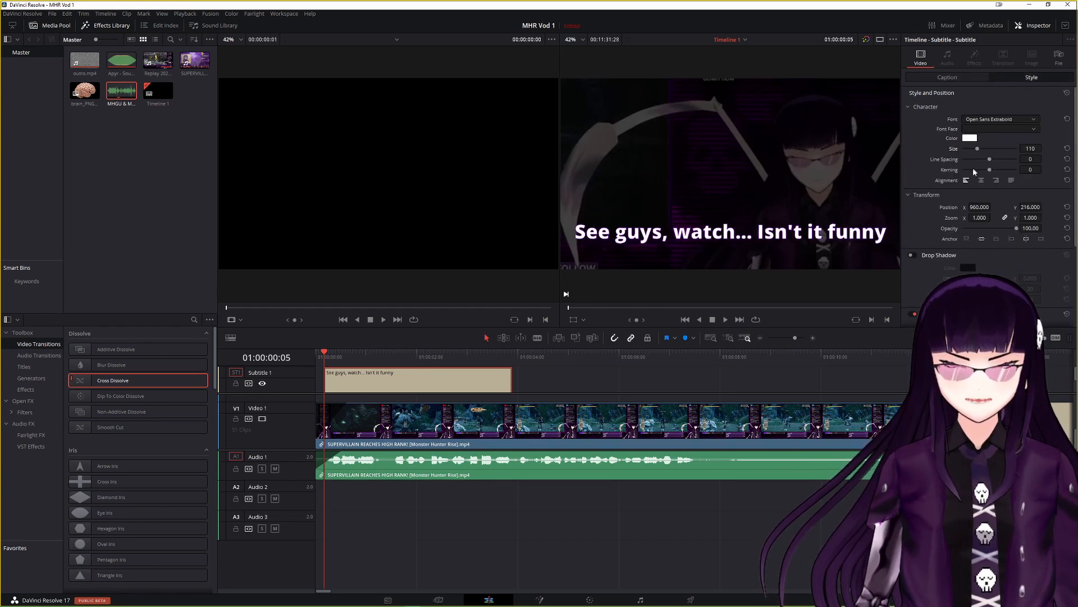
{"action": "left_click", "coordinate": [989, 131]}
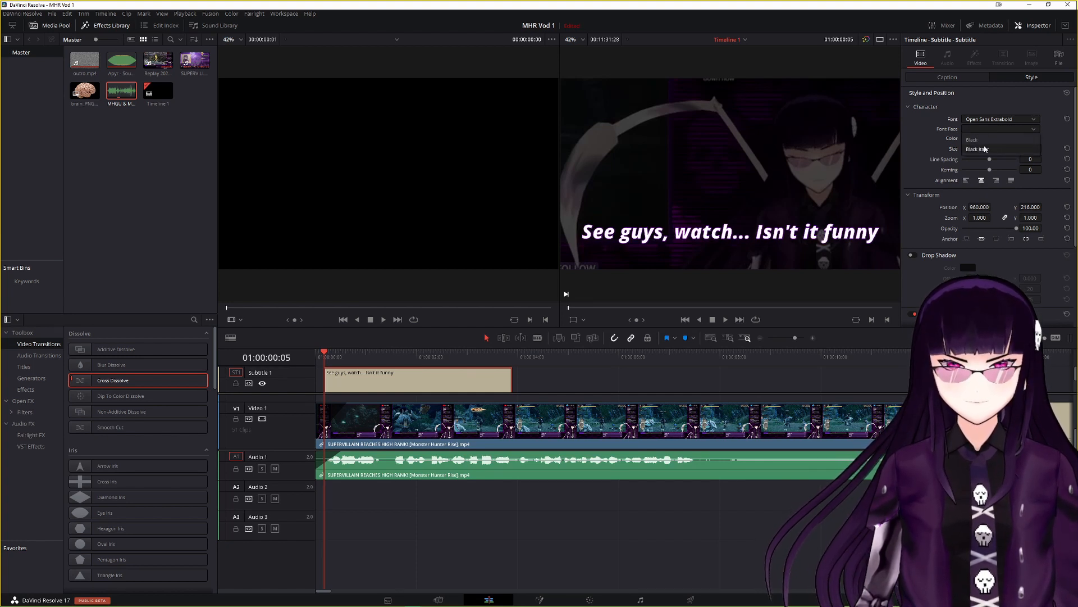
{"action": "left_click", "coordinate": [955, 140]}
Step: Lower the subtitle to a Y position of 91 and set its stroke size to 5
{"action": "scroll", "coordinate": [951, 141], "scroll_direction": "down", "scroll_amount": 2}
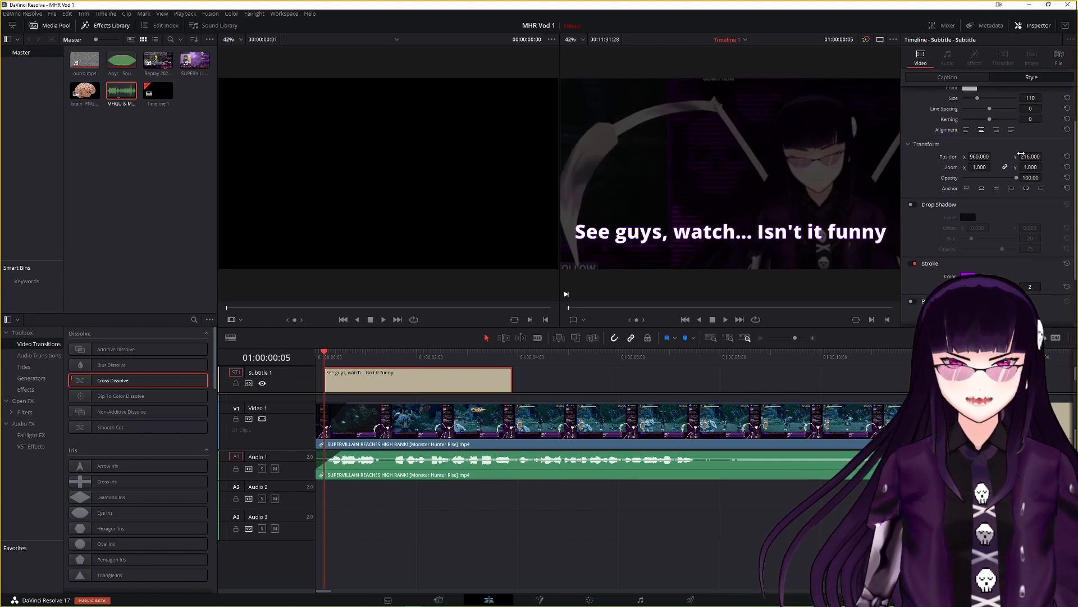
{"action": "mouse_move", "coordinate": [1031, 153]}
{"action": "left_mouse_down"}
{"action": "mouse_move", "coordinate": [974, 154]}
{"action": "mouse_move", "coordinate": [1031, 154]}
{"action": "left_mouse_up"}
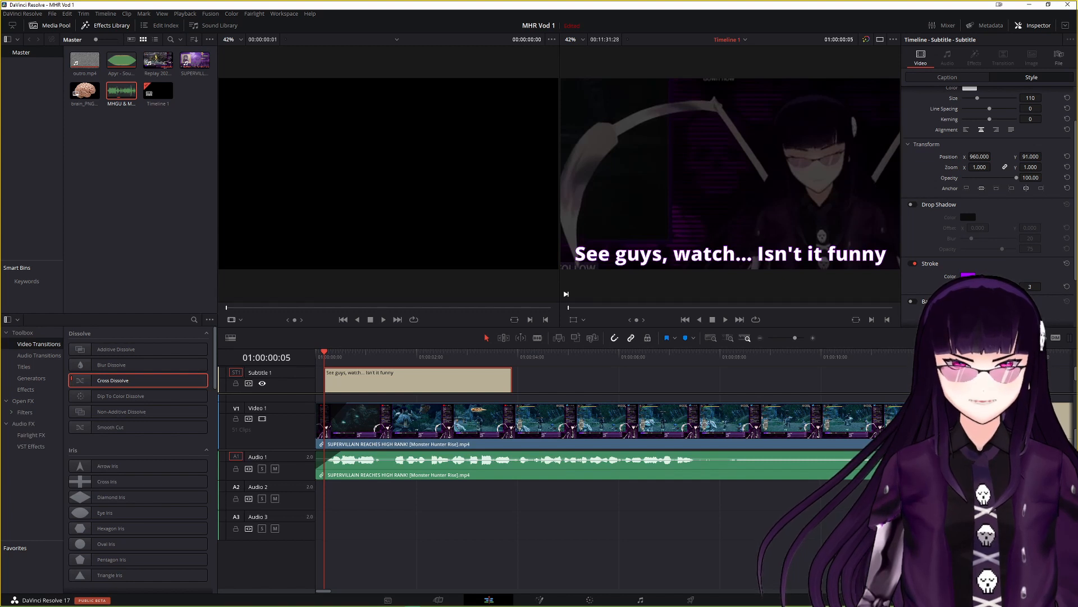
{"action": "left_click_drag", "start_coordinate": [978, 287], "coordinate": [984, 287]}
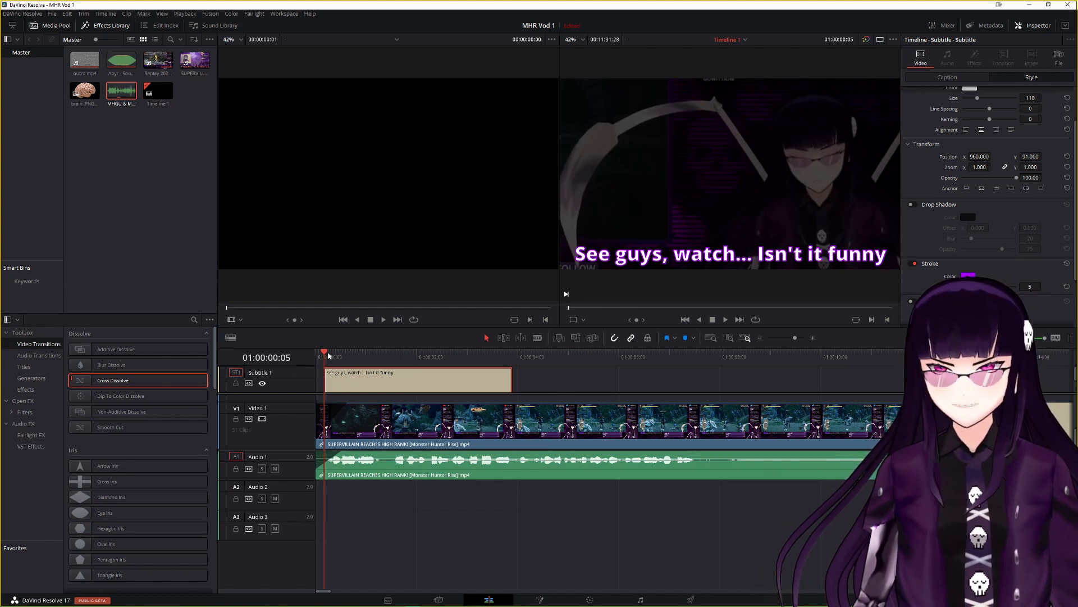
Step: Play the line to find where "funny" ends and trim the subtitle's end to 01:00:02:20
{"action": "left_click", "coordinate": [726, 320]}
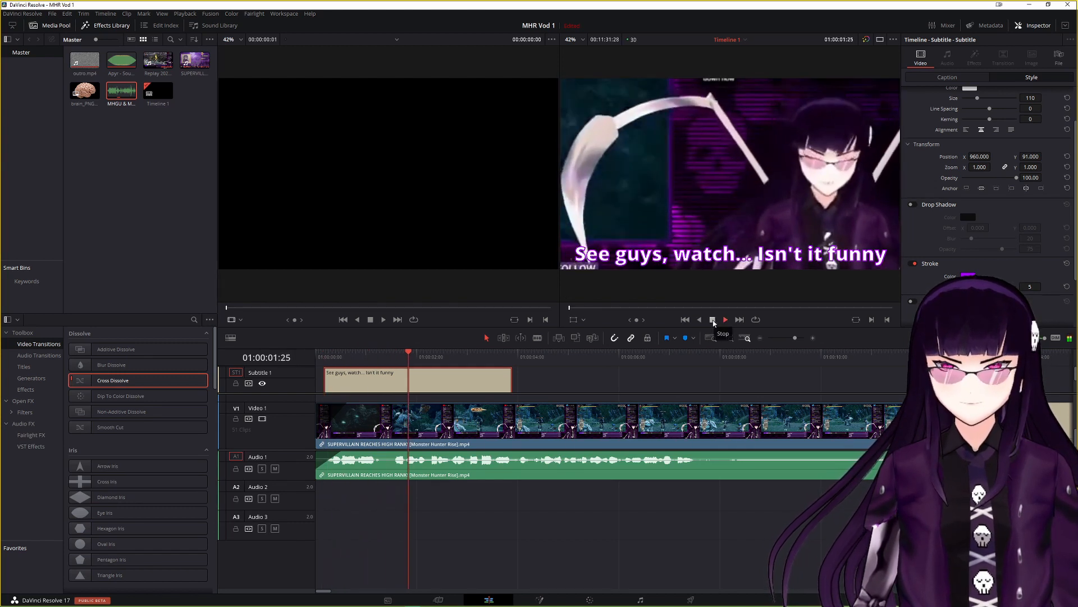
{"action": "left_click", "coordinate": [713, 320]}
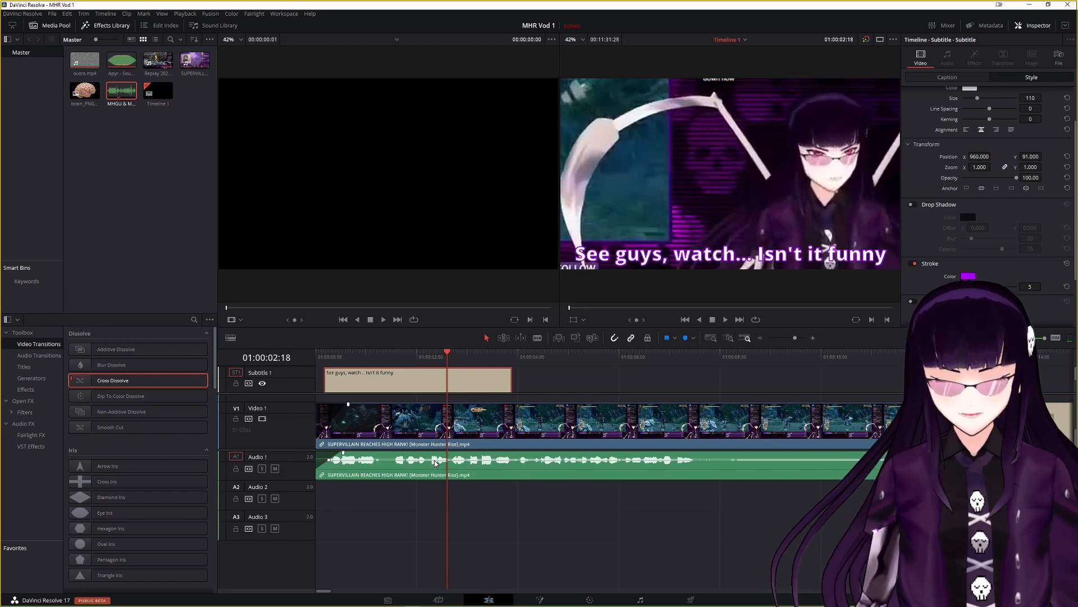
{"action": "scroll", "coordinate": [435, 463], "scroll_direction": "up", "scroll_amount": 4}
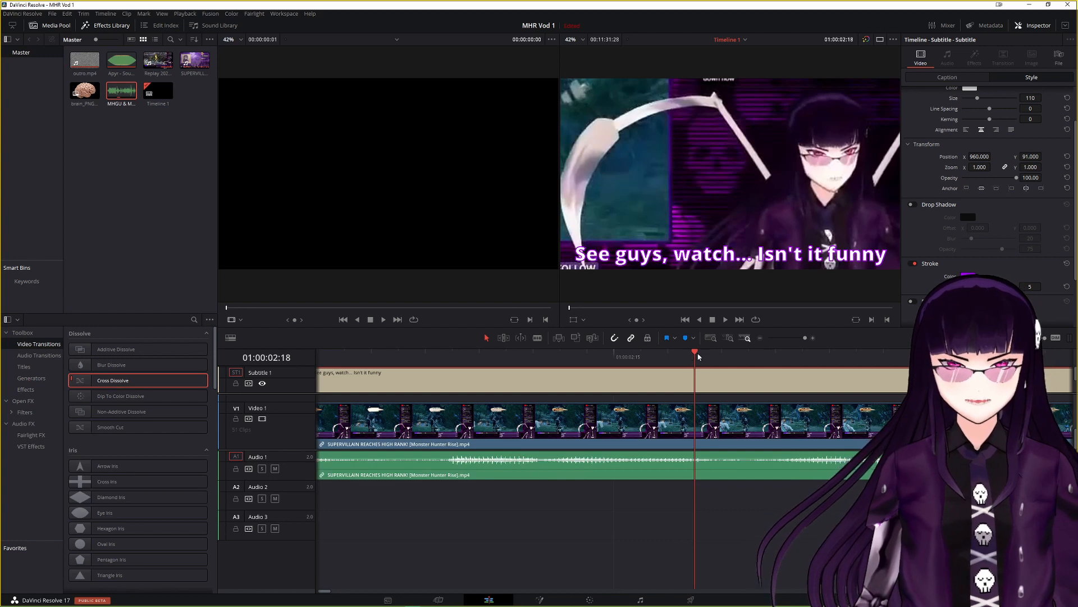
{"action": "left_click_drag", "start_coordinate": [695, 353], "coordinate": [750, 406]}
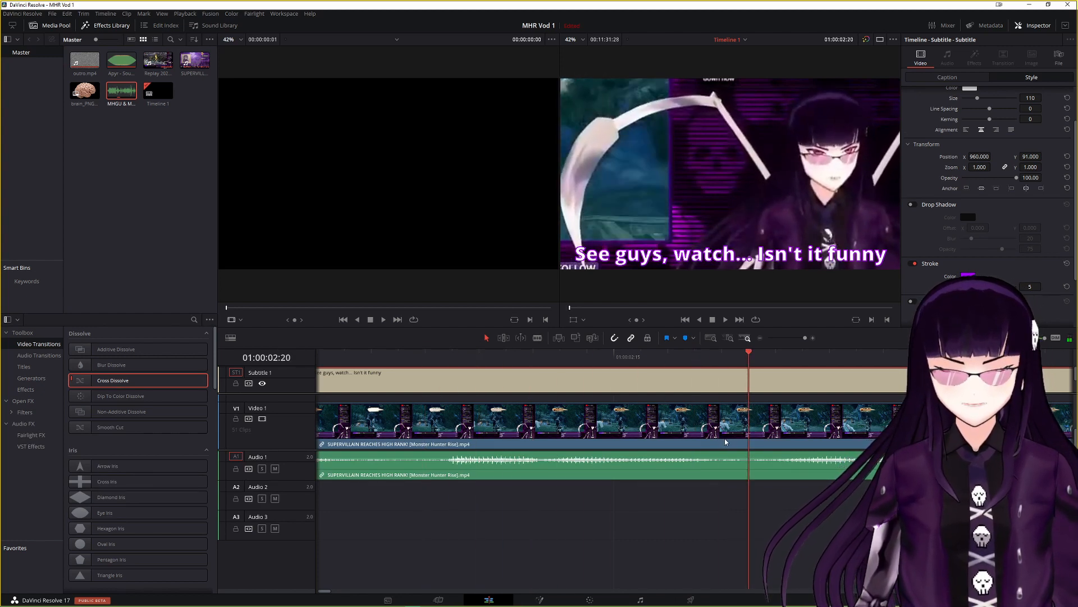
{"action": "scroll", "coordinate": [725, 441], "scroll_direction": "down", "scroll_amount": 4}
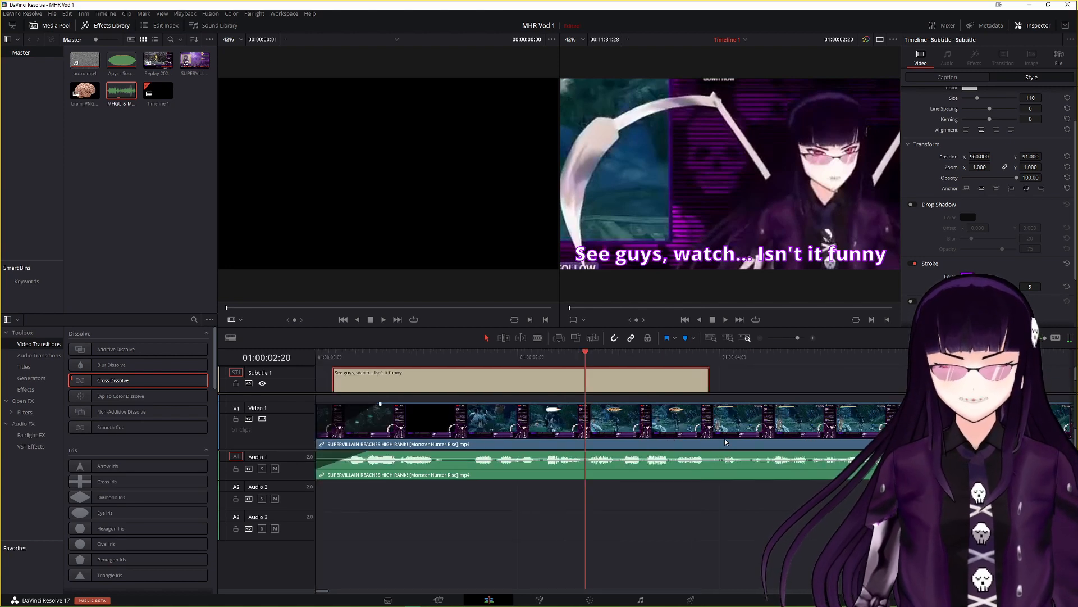
{"action": "left_click_drag", "start_coordinate": [709, 383], "coordinate": [585, 384]}
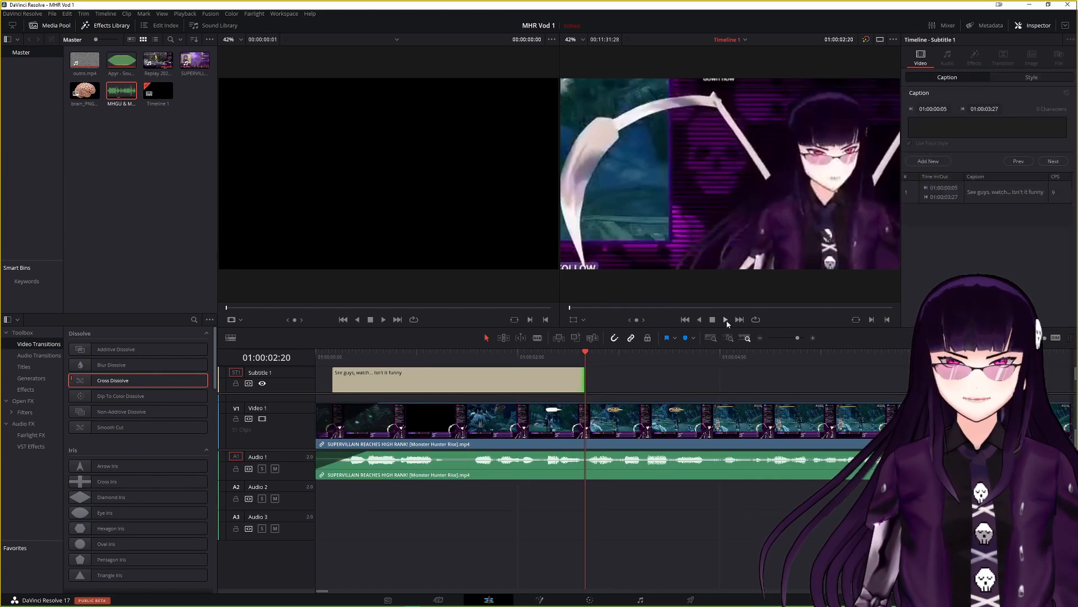
Step: Listen to the next words and add a second subtitle running from 01:00:02:20 to 01:00:03:28
{"action": "left_click", "coordinate": [725, 319]}
{"action": "left_click", "coordinate": [712, 319]}
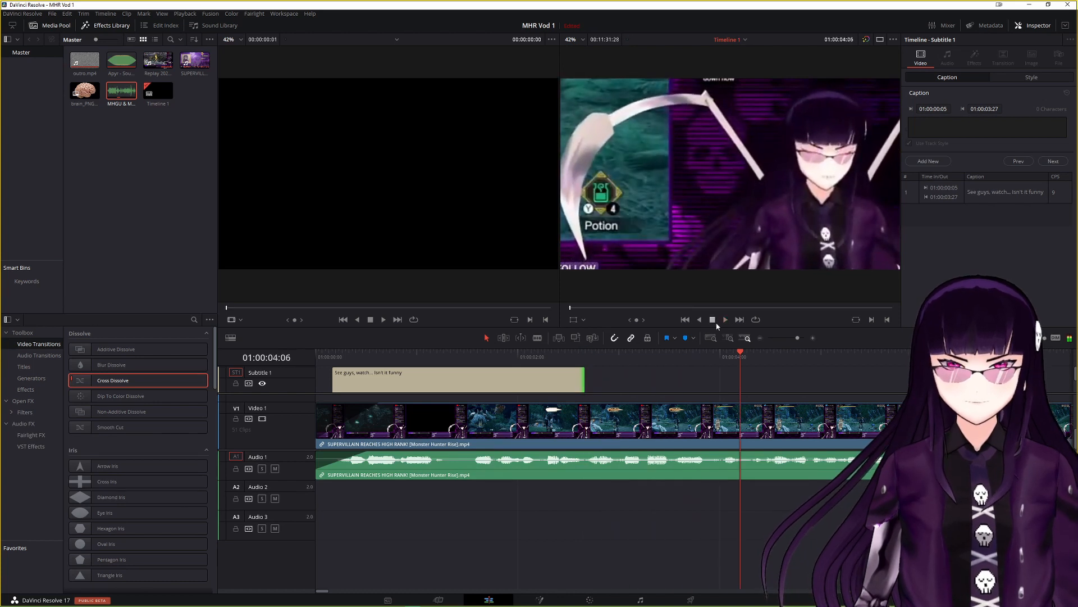
{"action": "left_click_drag", "start_coordinate": [742, 359], "coordinate": [586, 365]}
{"action": "right_click", "coordinate": [663, 380]}
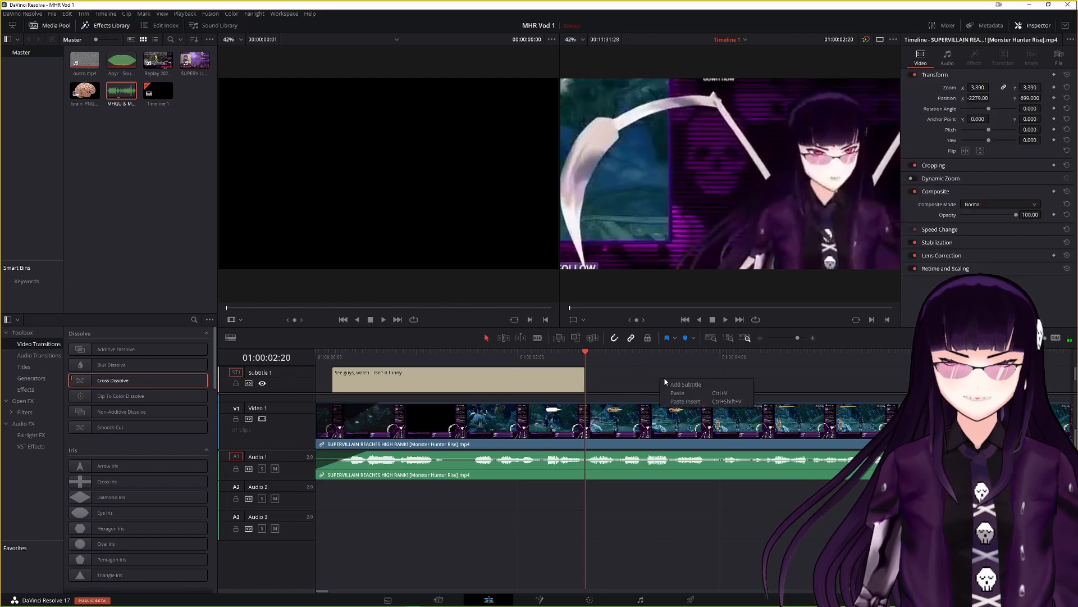
{"action": "left_click", "coordinate": [676, 386]}
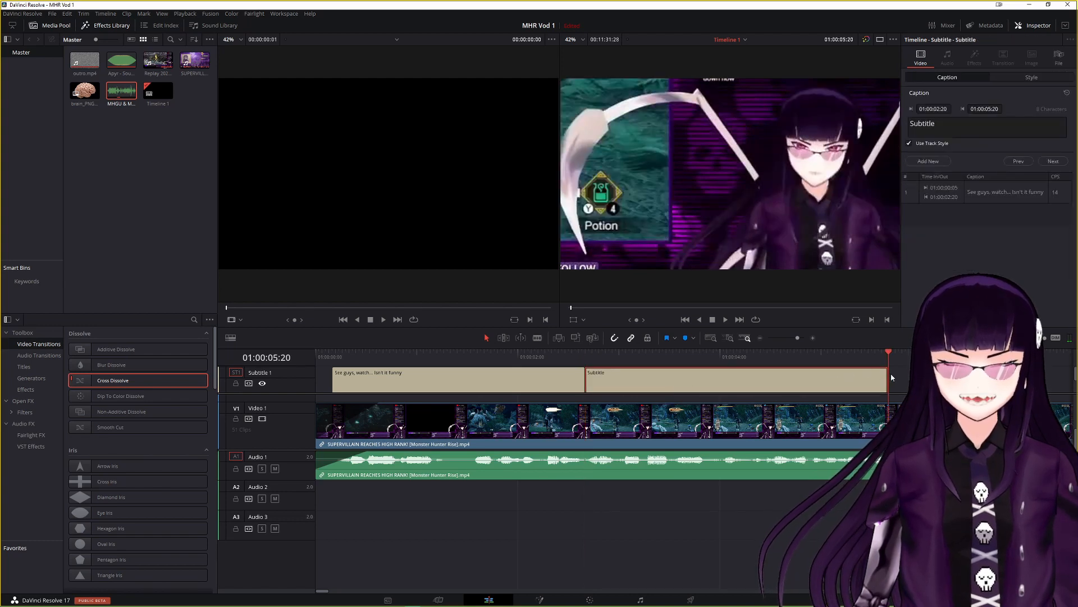
{"action": "left_click_drag", "start_coordinate": [885, 374], "coordinate": [712, 374]}
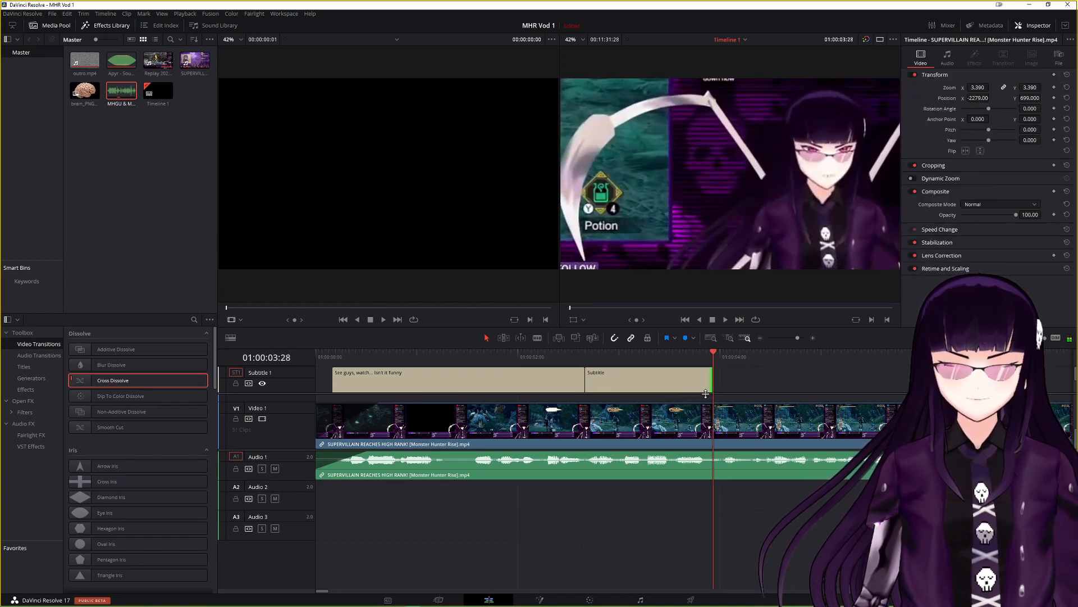
Step: Select the second subtitle and replay the speech beneath it to catch its words
{"action": "left_click", "coordinate": [649, 384]}
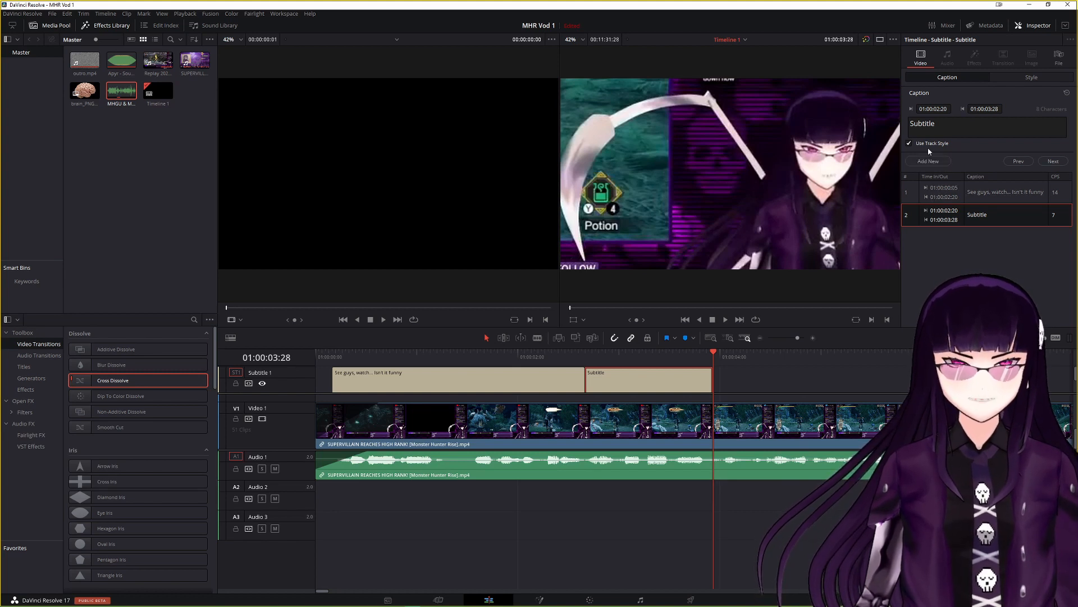
{"action": "double_click", "coordinate": [965, 120]}
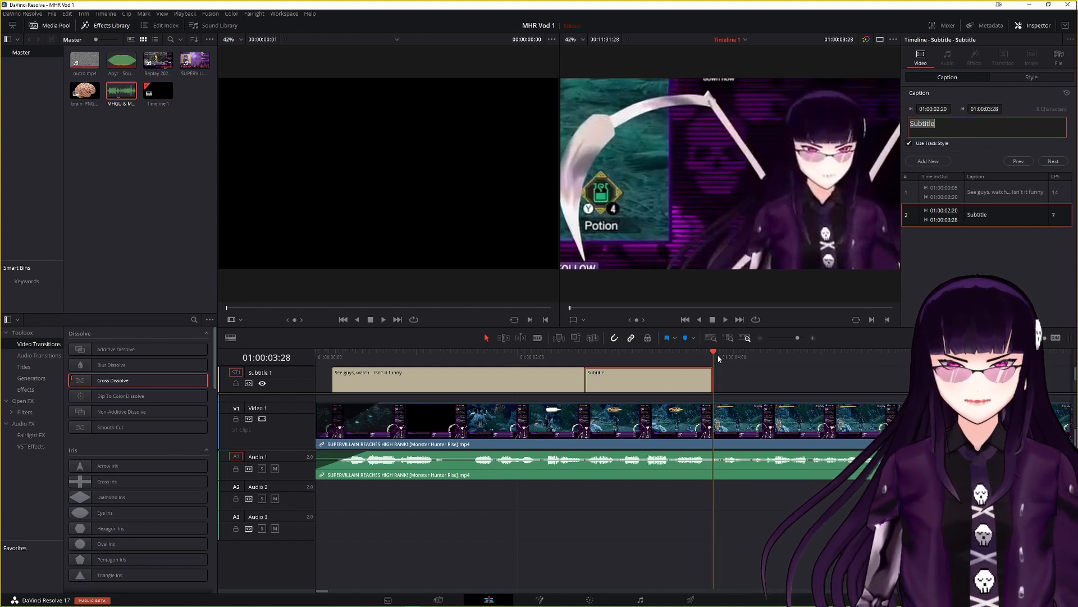
{"action": "left_click_drag", "start_coordinate": [715, 353], "coordinate": [586, 353]}
{"action": "left_click", "coordinate": [725, 319]}
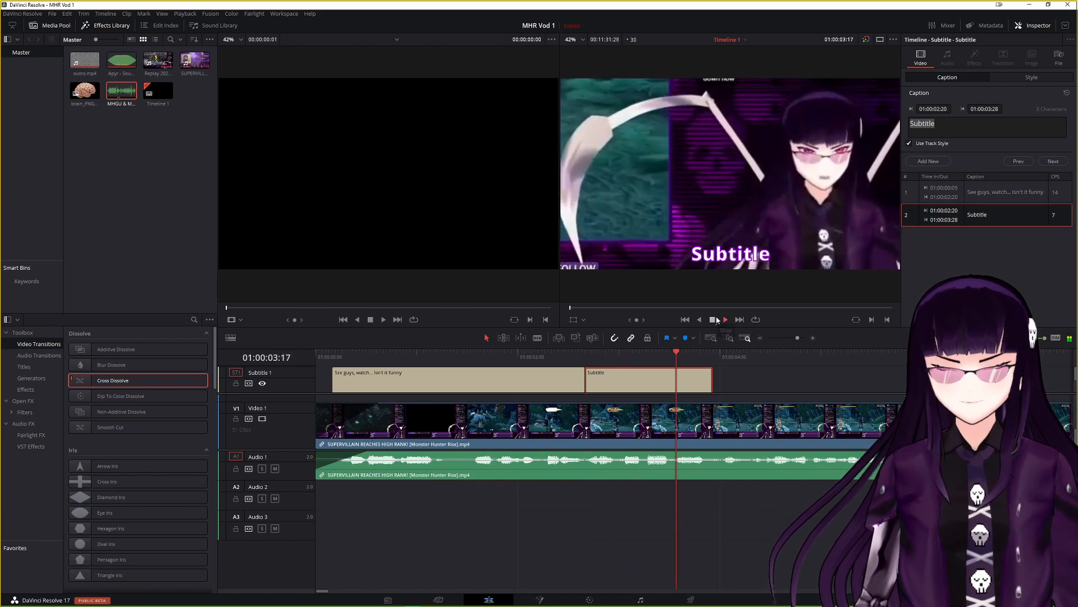
{"action": "left_click", "coordinate": [714, 319]}
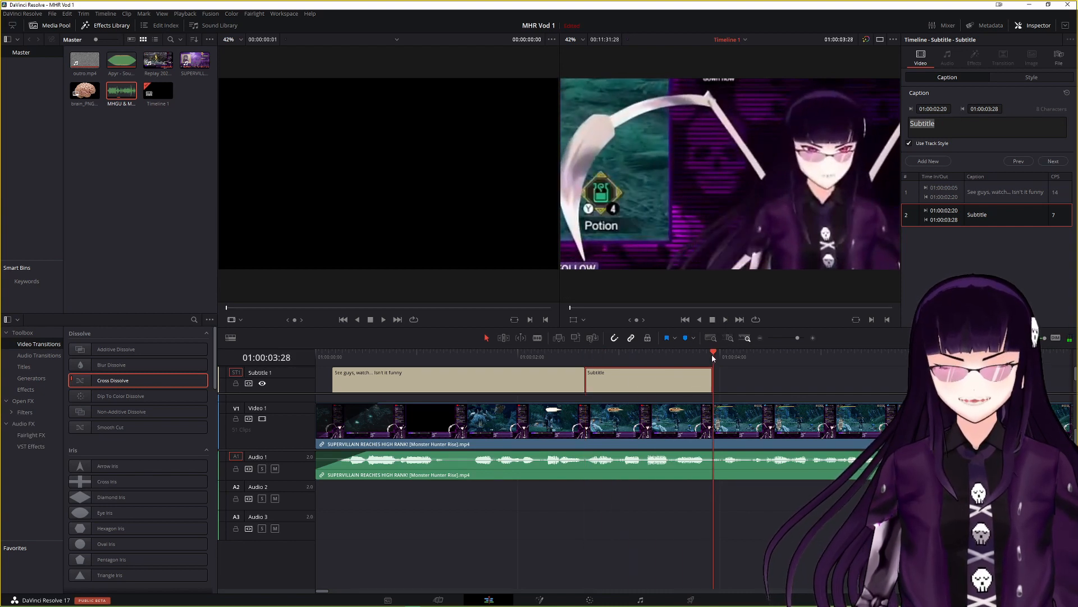
{"action": "left_click_drag", "start_coordinate": [710, 355], "coordinate": [660, 352]}
Step: Replace the second subtitle's placeholder text with "when I say bad words"
{"action": "double_click", "coordinate": [937, 123]}
{"action": "type", "text": "When"}
{"action": "key", "text": "BackSpace"}
{"action": "key", "text": "BackSpace"}
{"action": "key", "text": "BackSpace"}
{"action": "key", "text": "BackSpace"}
{"action": "type", "text": "when I say bad words"}
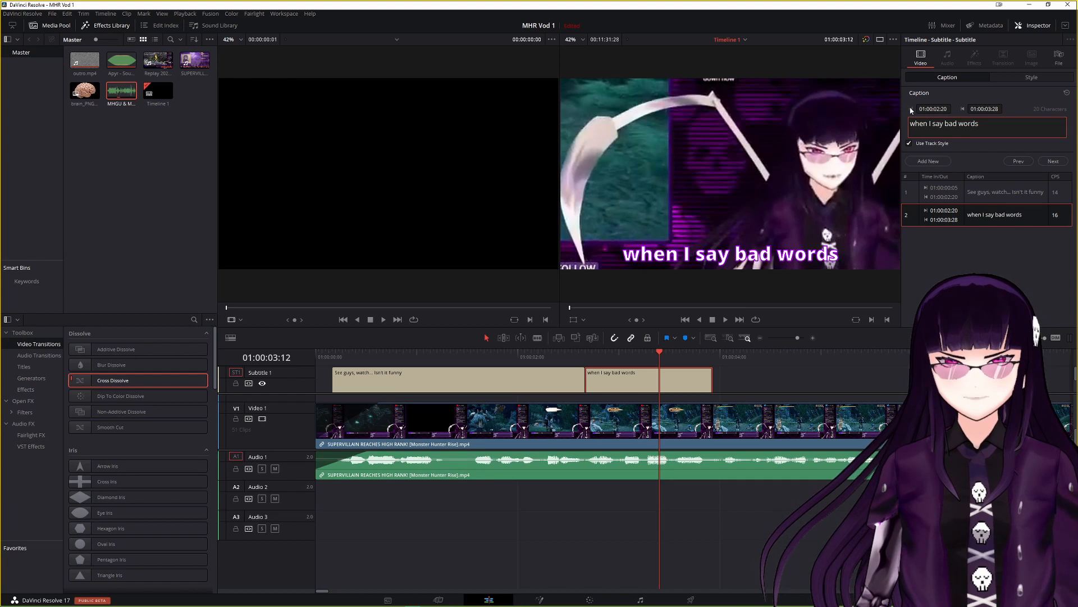
Step: Play the following speech and extend the second subtitle's end to 01:00:04:26
{"action": "left_click", "coordinate": [724, 320]}
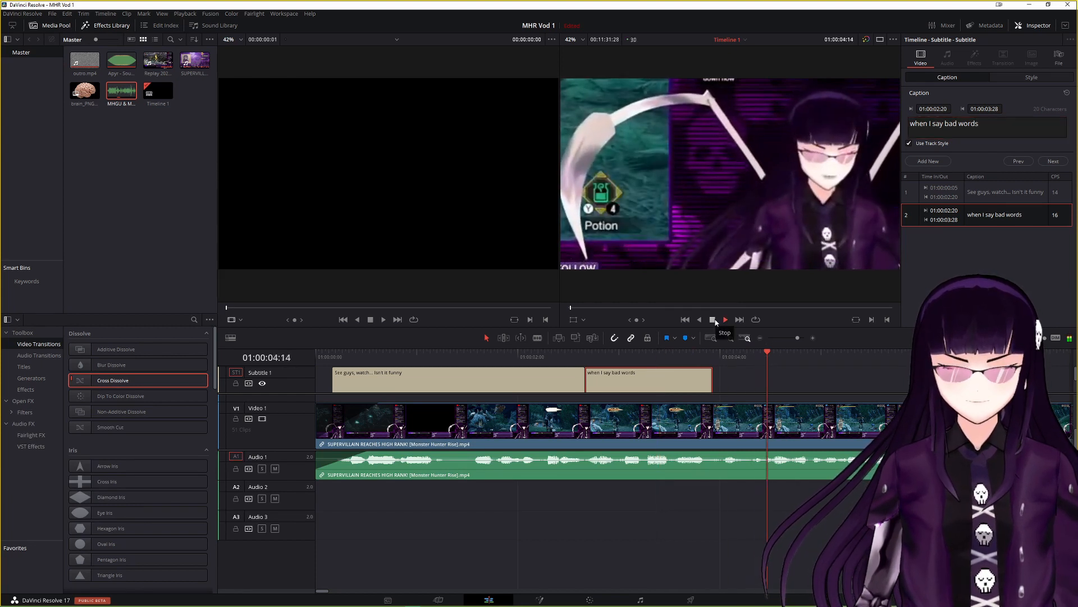
{"action": "left_click", "coordinate": [713, 320]}
{"action": "left_click_drag", "start_coordinate": [712, 375], "coordinate": [758, 354]}
{"action": "left_click", "coordinate": [773, 383]}
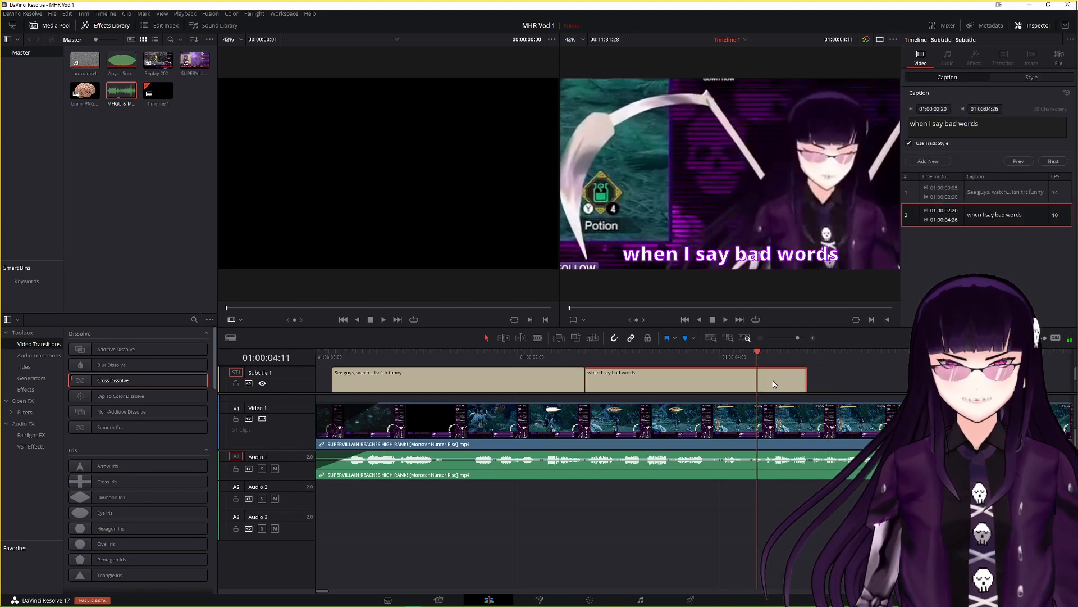
Step: Add "in" to the end of the second subtitle so it reads "when I say bad words in"
{"action": "left_click", "coordinate": [993, 126]}
{"action": "type", "text": "in c"}
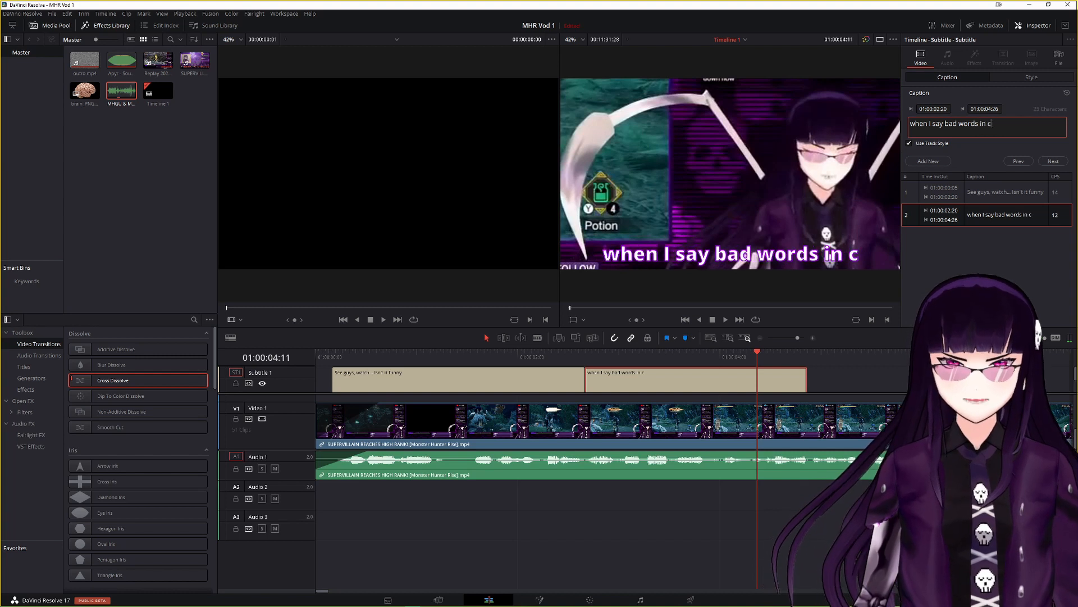
{"action": "type", "text": "omplete"}
{"action": "key", "text": "BackSpace"}
{"action": "key", "text": "BackSpace"}
{"action": "key", "text": "BackSpace"}
{"action": "key", "text": "BackSpace"}
{"action": "key", "text": "BackSpace"}
{"action": "key", "text": "BackSpace"}
{"action": "key", "text": "BackSpace"}
{"action": "key", "text": "BackSpace"}
{"action": "key", "text": "BackSpace"}
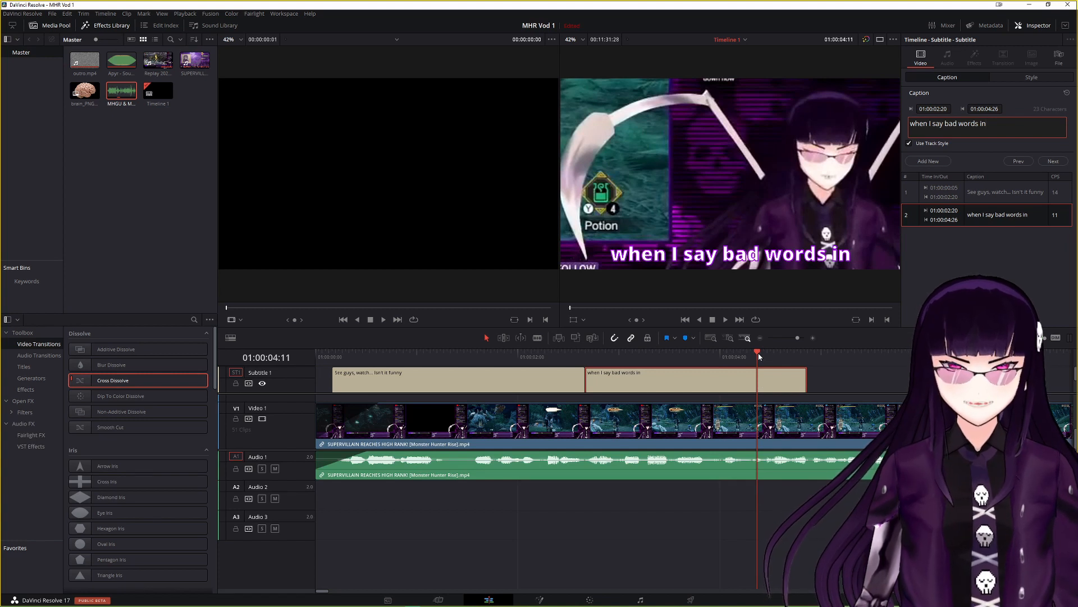
{"action": "scroll", "coordinate": [686, 426], "scroll_direction": "up", "scroll_amount": 3}
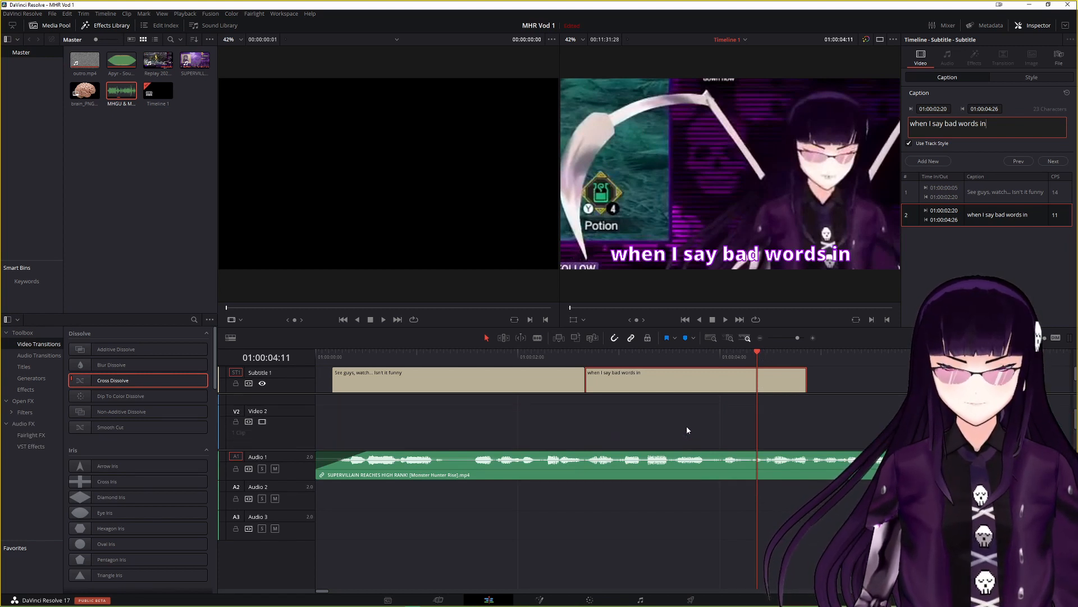
{"action": "scroll", "coordinate": [686, 426], "scroll_direction": "down", "scroll_amount": 3}
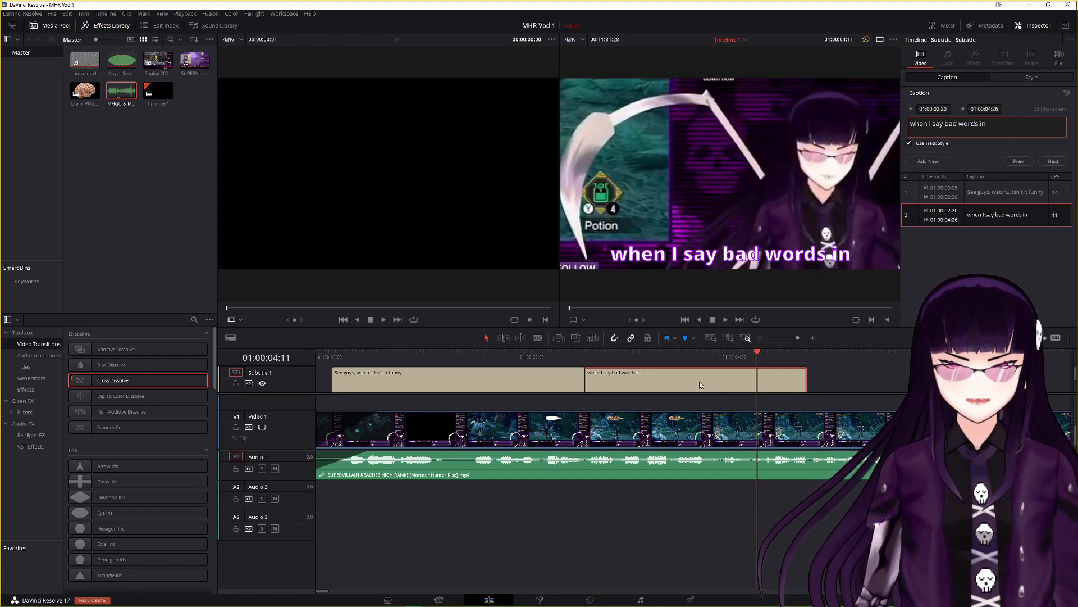
{"action": "scroll", "coordinate": [699, 383], "scroll_direction": "down", "scroll_amount": 2}
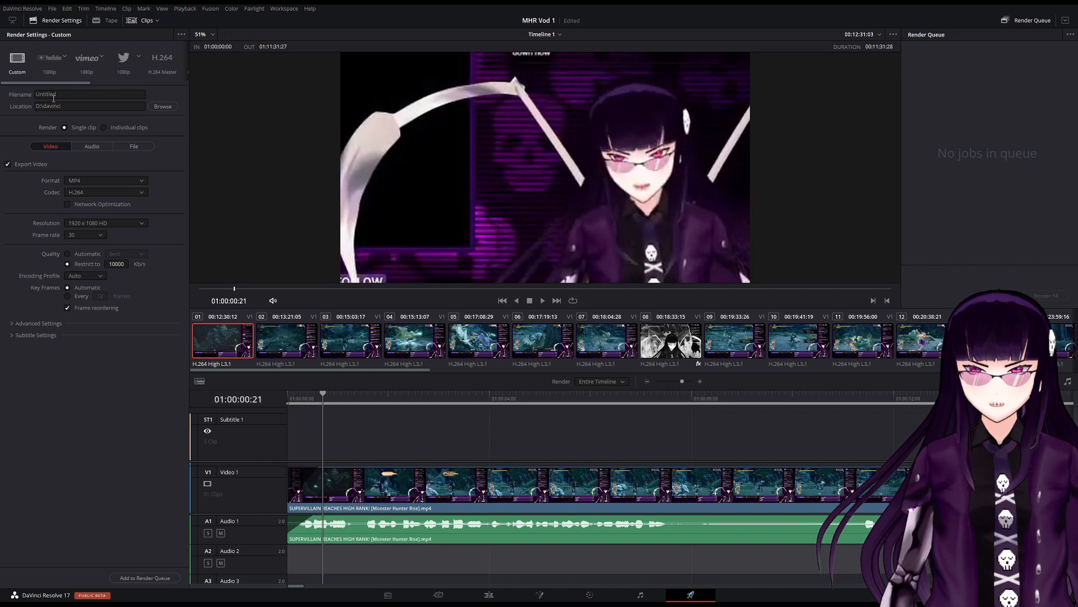
Step: Name the render file "mhr highlights 1" and check its output location
{"action": "double_click", "coordinate": [51, 94]}
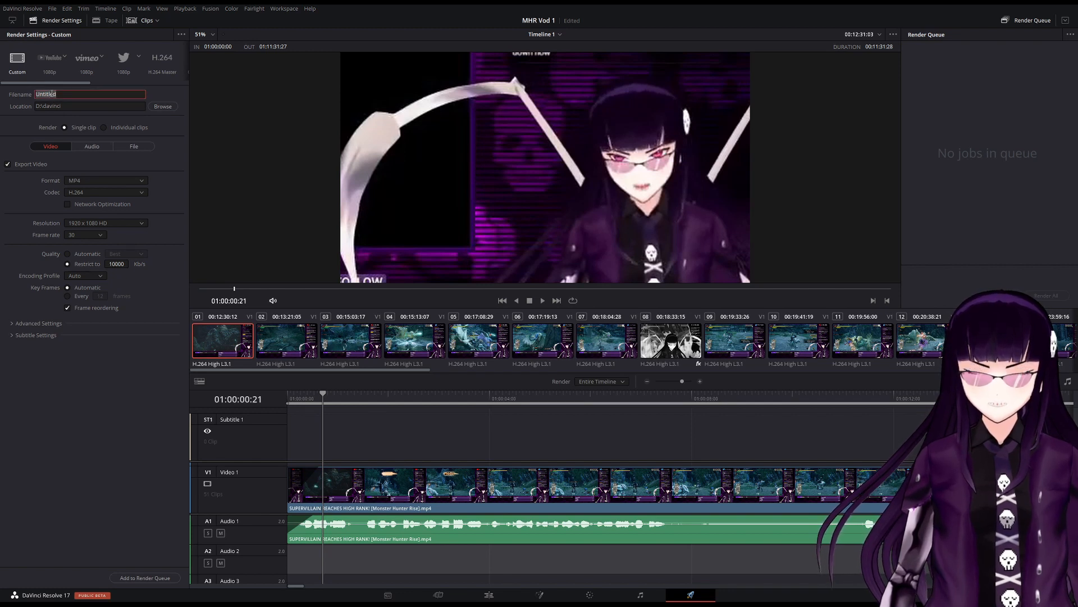
{"action": "type", "text": "mhr highlights 1"}
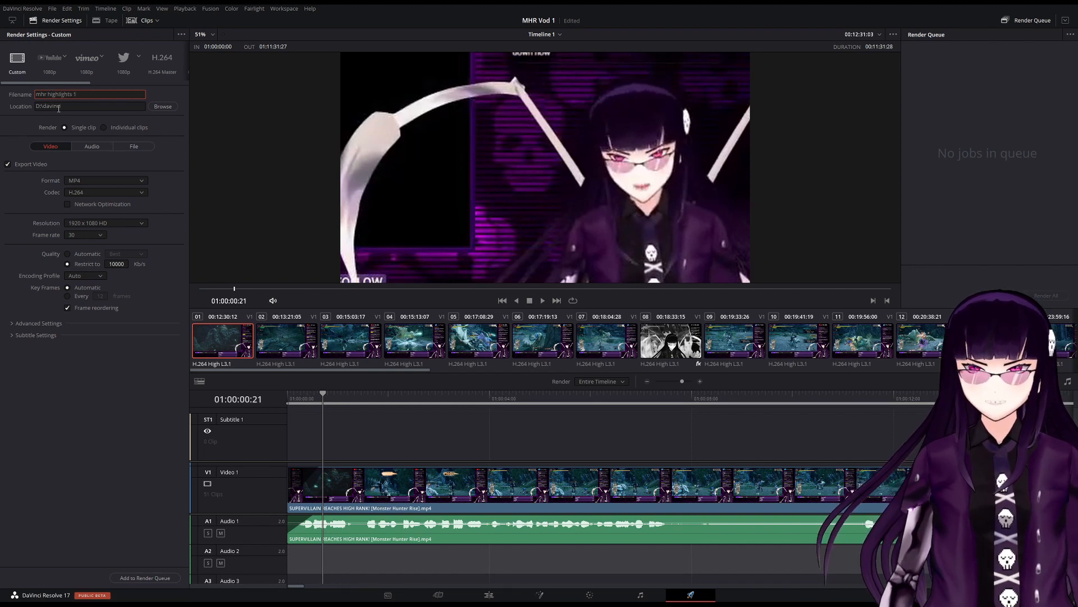
{"action": "left_click", "coordinate": [71, 107]}
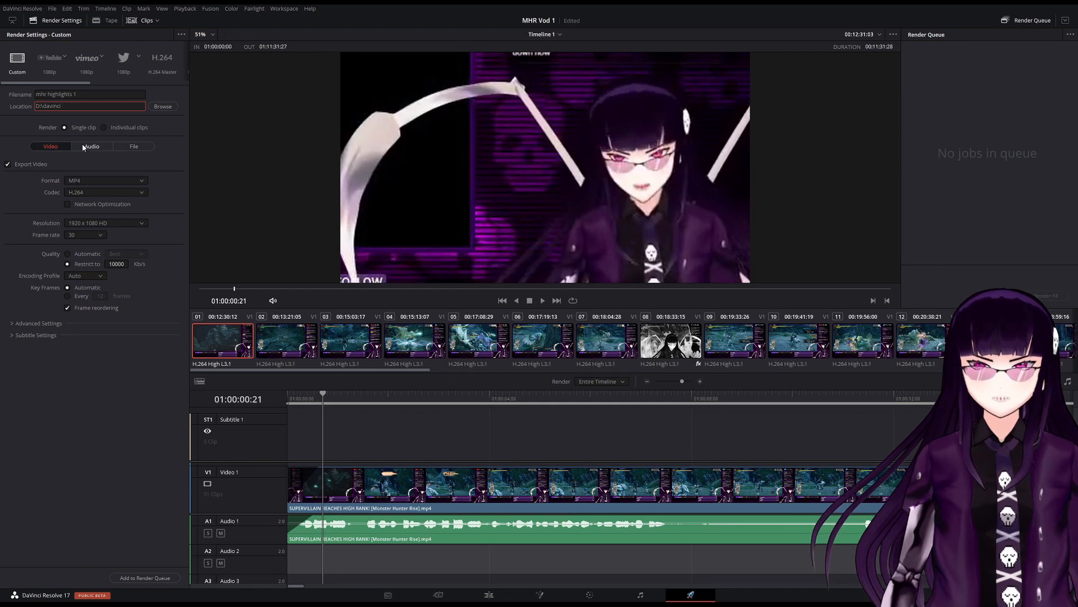
{"action": "left_click", "coordinate": [124, 147]}
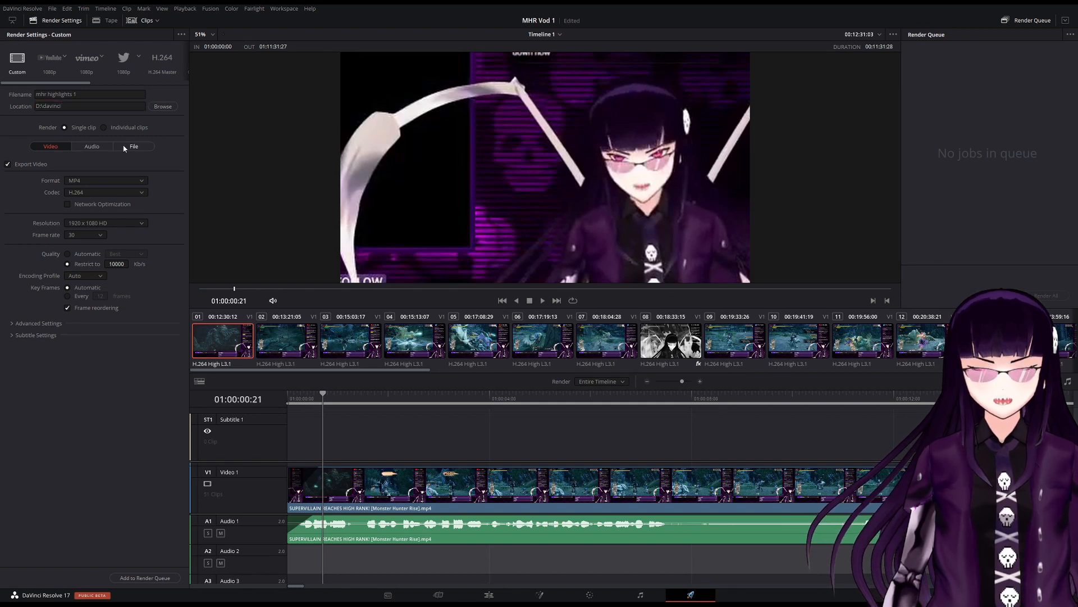
{"action": "left_click", "coordinate": [64, 147]}
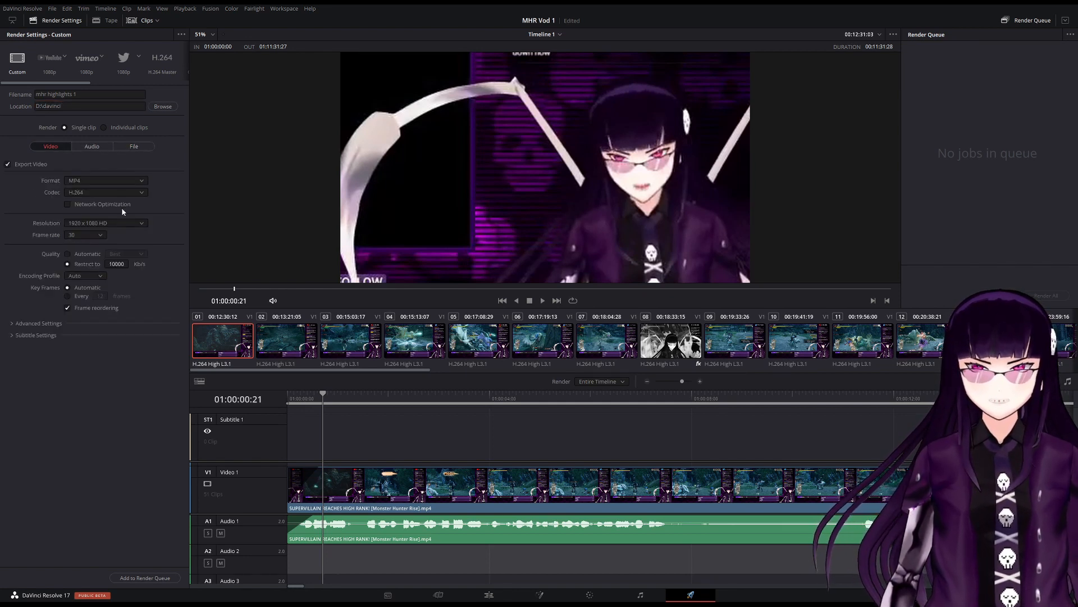
Step: Enable subtitle export with the format Burn into video and expand the advanced render settings
{"action": "left_click", "coordinate": [15, 337]}
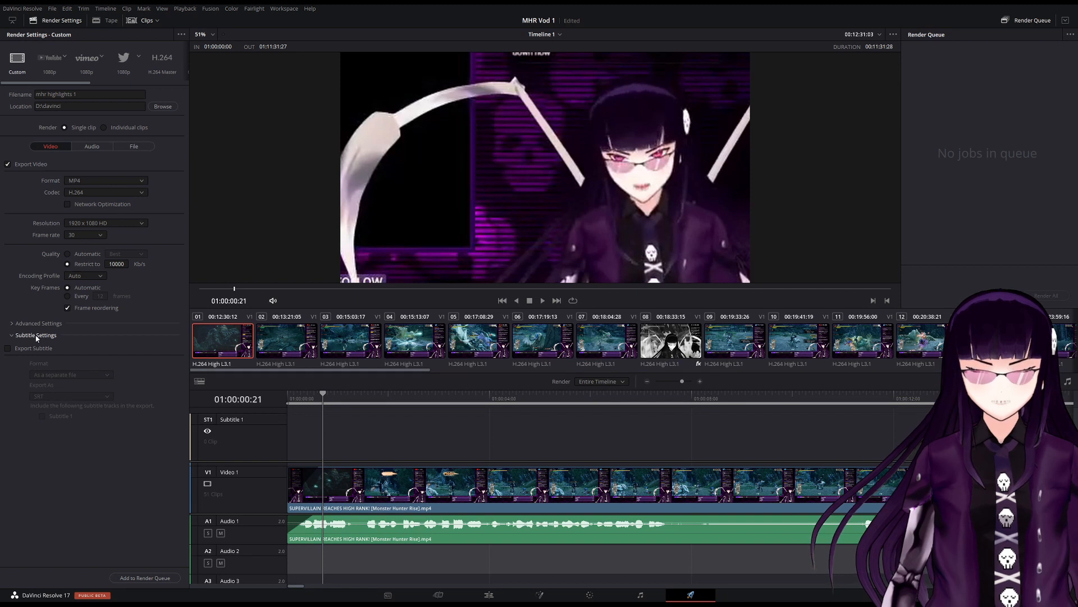
{"action": "left_click", "coordinate": [7, 348]}
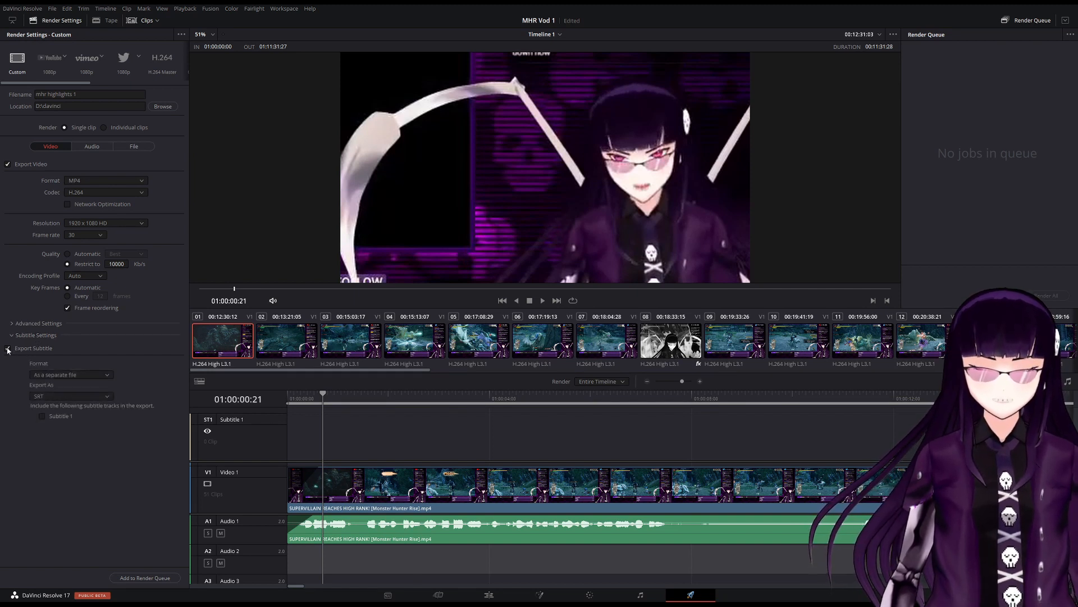
{"action": "left_click", "coordinate": [57, 375]}
{"action": "left_click", "coordinate": [50, 390]}
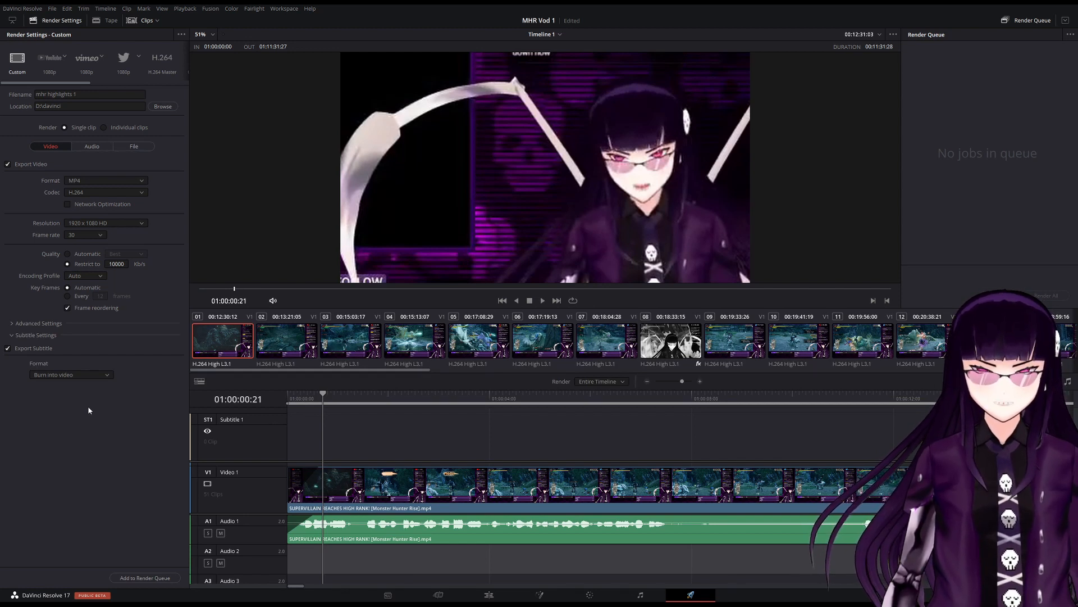
{"action": "left_click", "coordinate": [35, 324]}
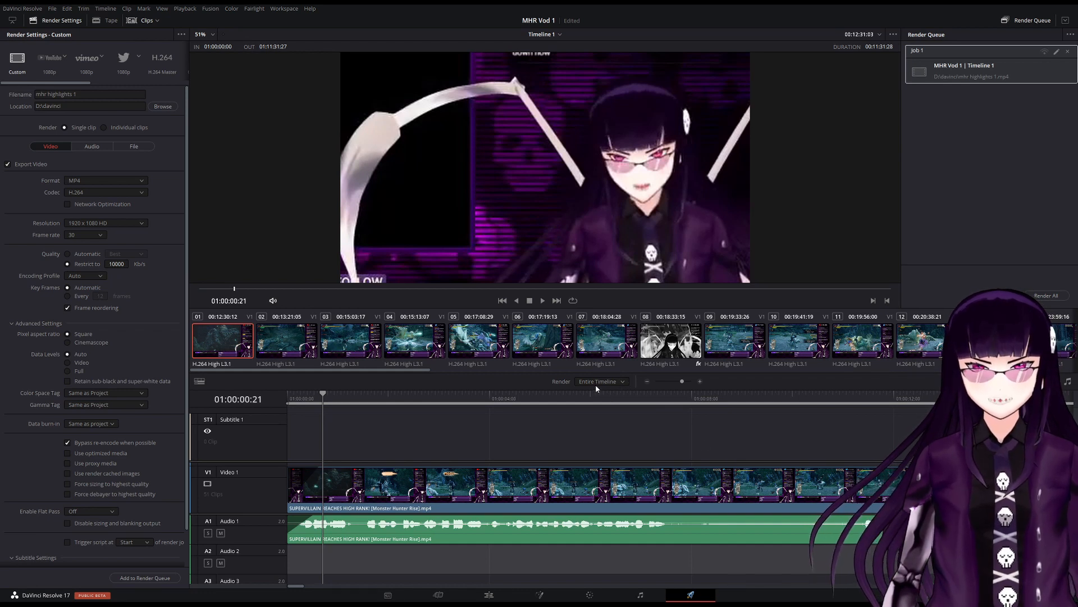
Step: Limit the render to an In/Out range ending at 01:00:13:18 and return the playhead to the timeline's start
{"action": "left_click", "coordinate": [601, 403]}
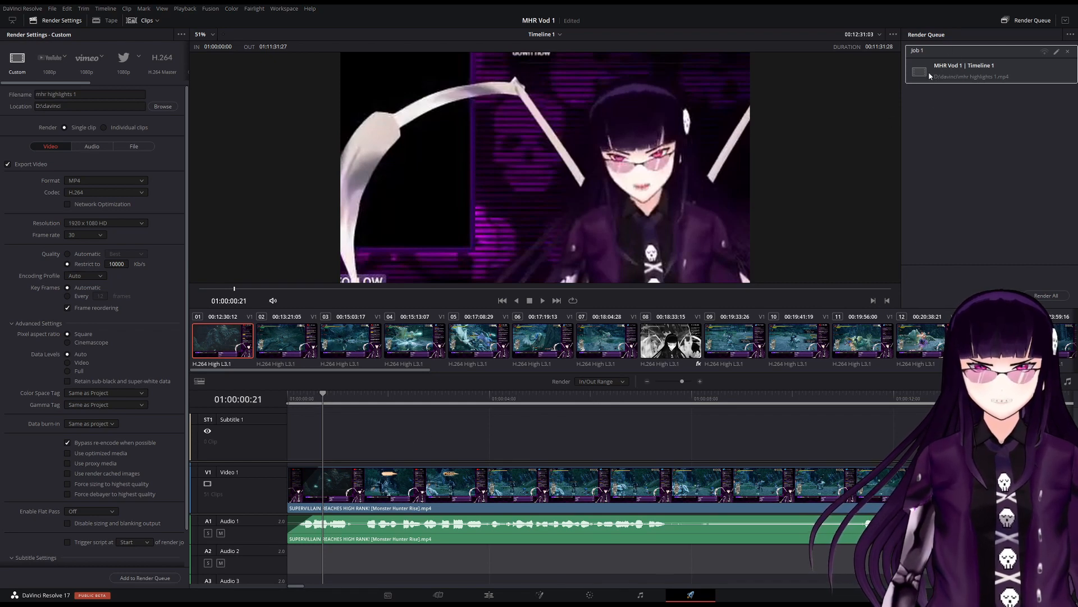
{"action": "left_click_drag", "start_coordinate": [325, 396], "coordinate": [288, 396]}
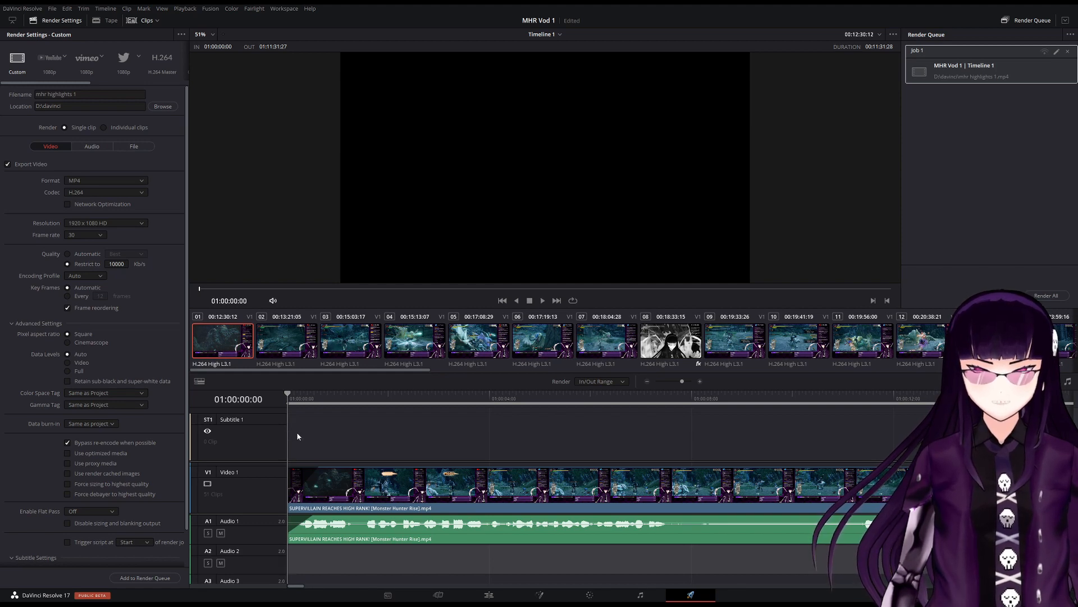
{"action": "left_click_drag", "start_coordinate": [289, 395], "coordinate": [979, 396]}
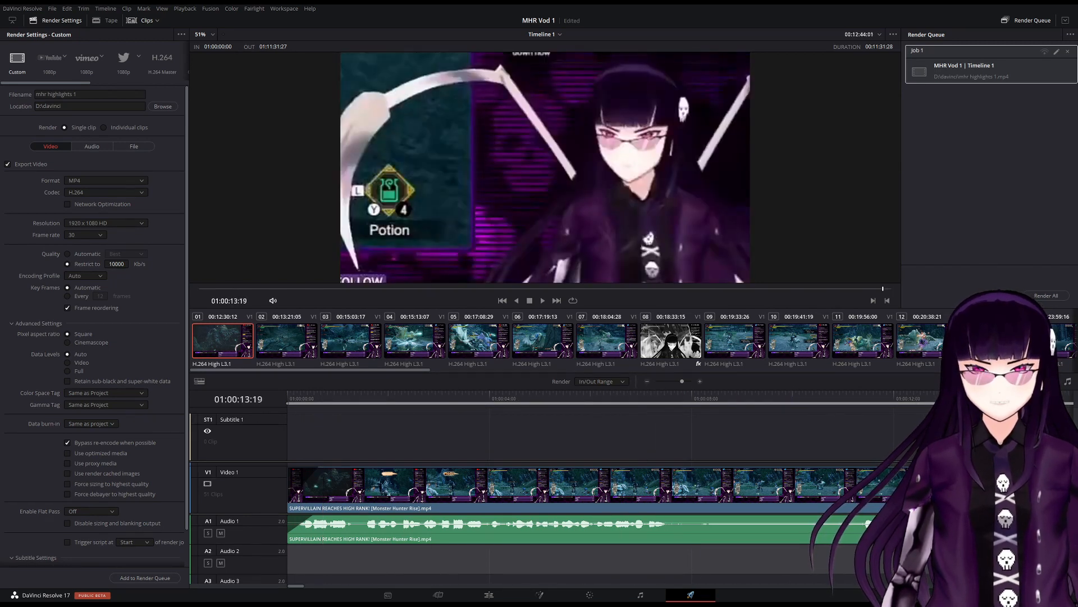
{"action": "key", "text": "Left"}
{"action": "key", "text": "o"}
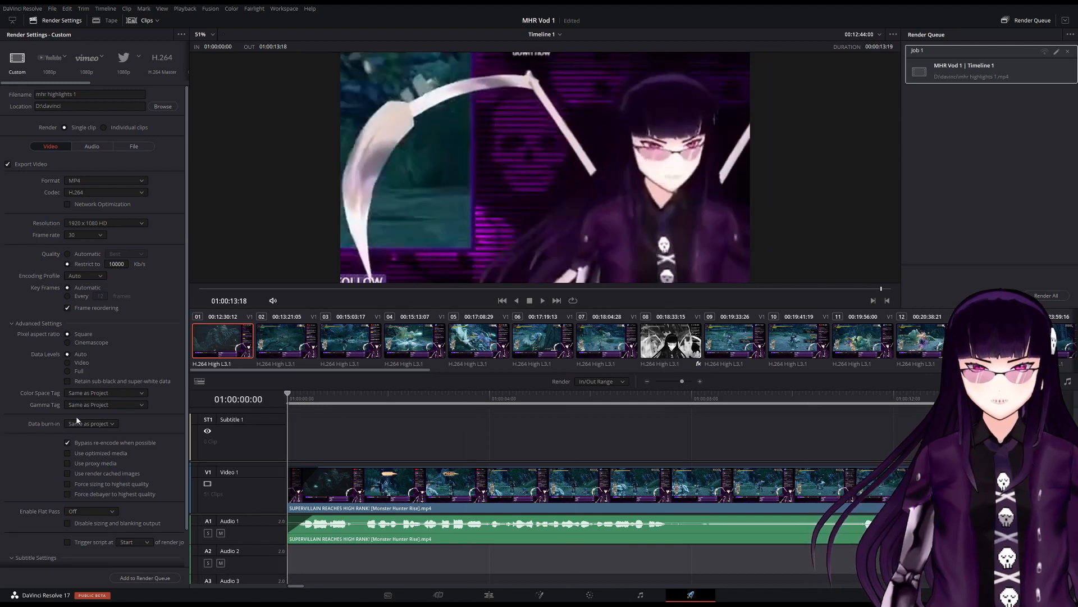
{"action": "key", "text": "Home"}
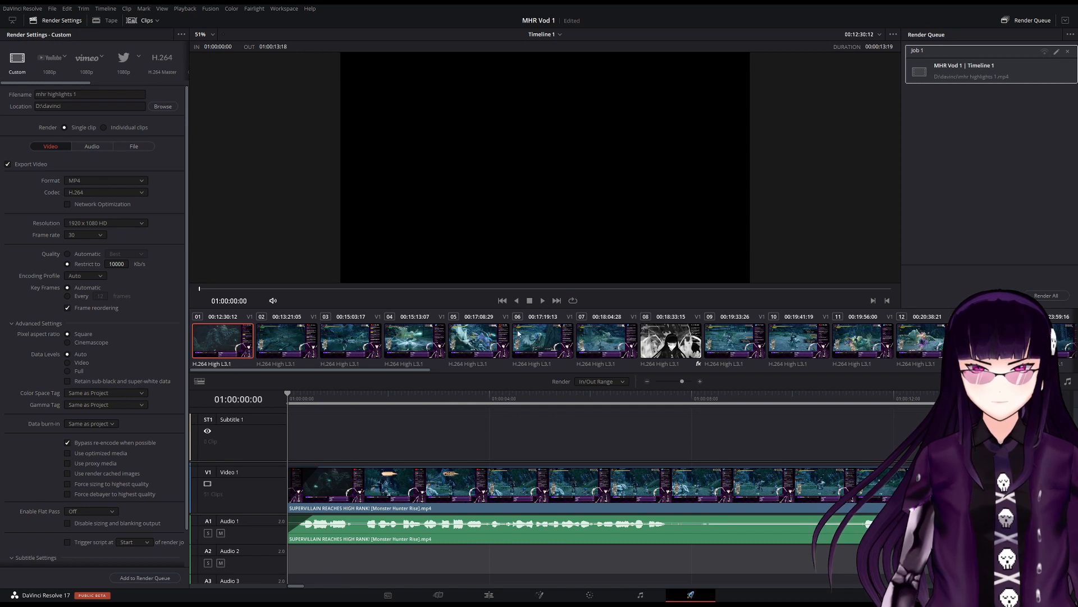
Step: Rename the render file "mhr clip 1" and add the short range to the render queue
{"action": "left_click", "coordinate": [75, 97]}
{"action": "double_click", "coordinate": [66, 94]}
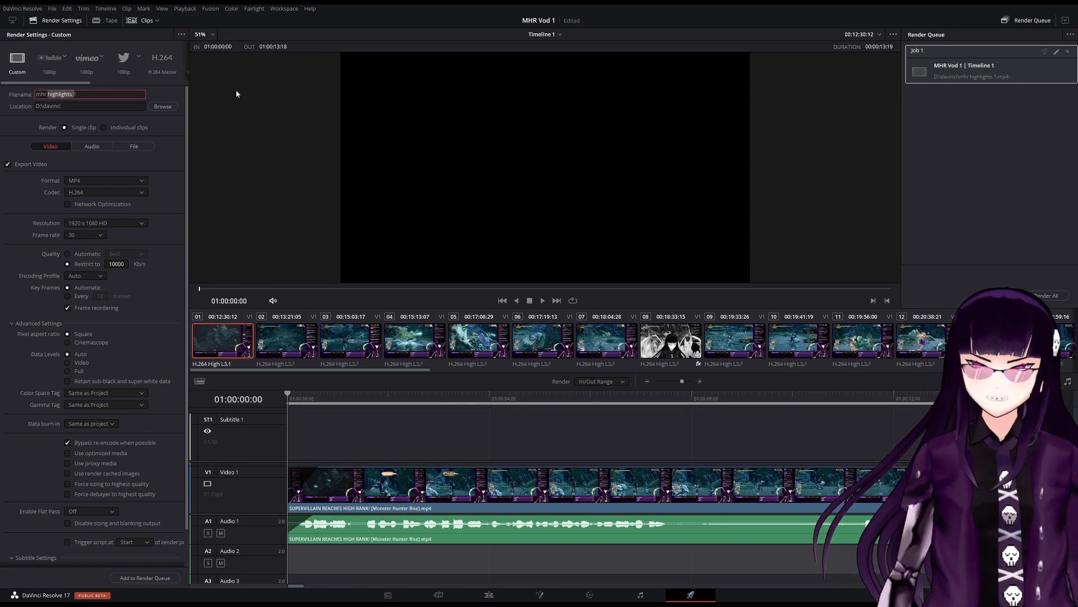
{"action": "key", "text": "BackSpace"}
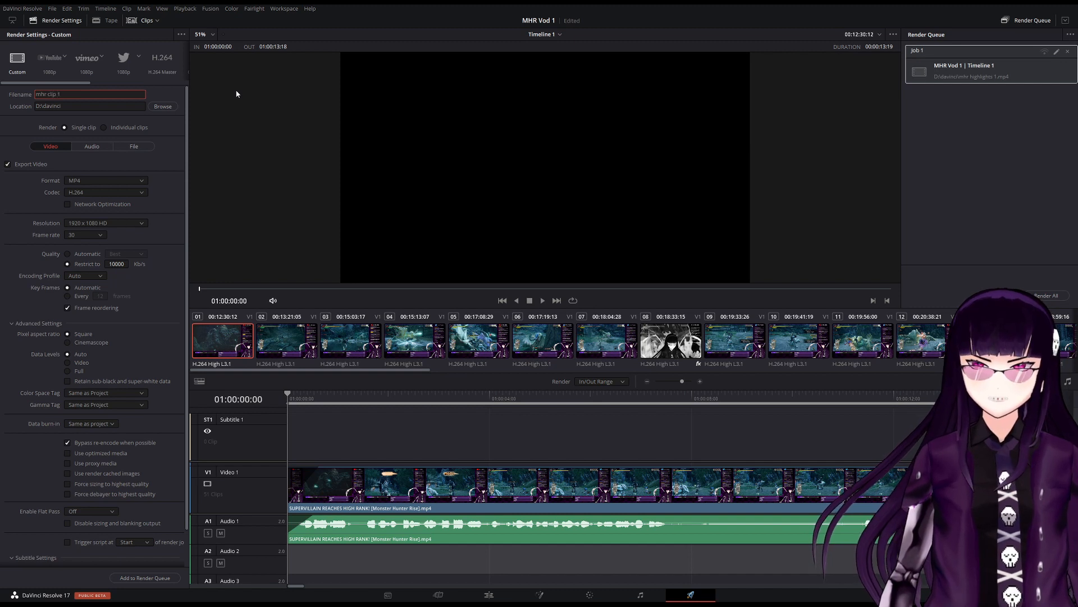
{"action": "left_click", "coordinate": [146, 578]}
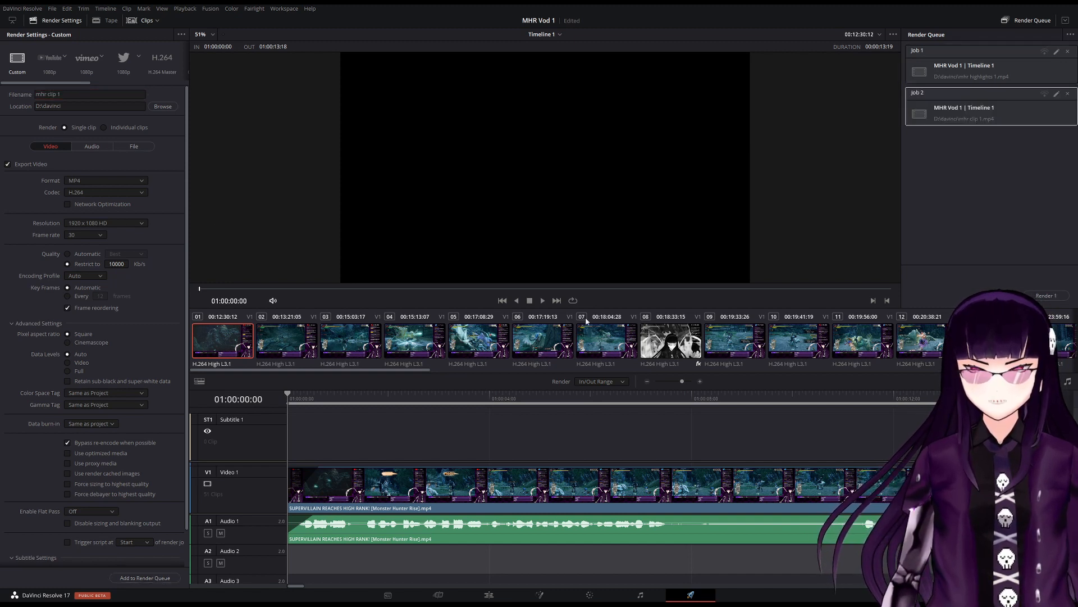
Step: Select both queued render jobs together and clear the selection again
{"action": "left_click", "coordinate": [966, 82]}
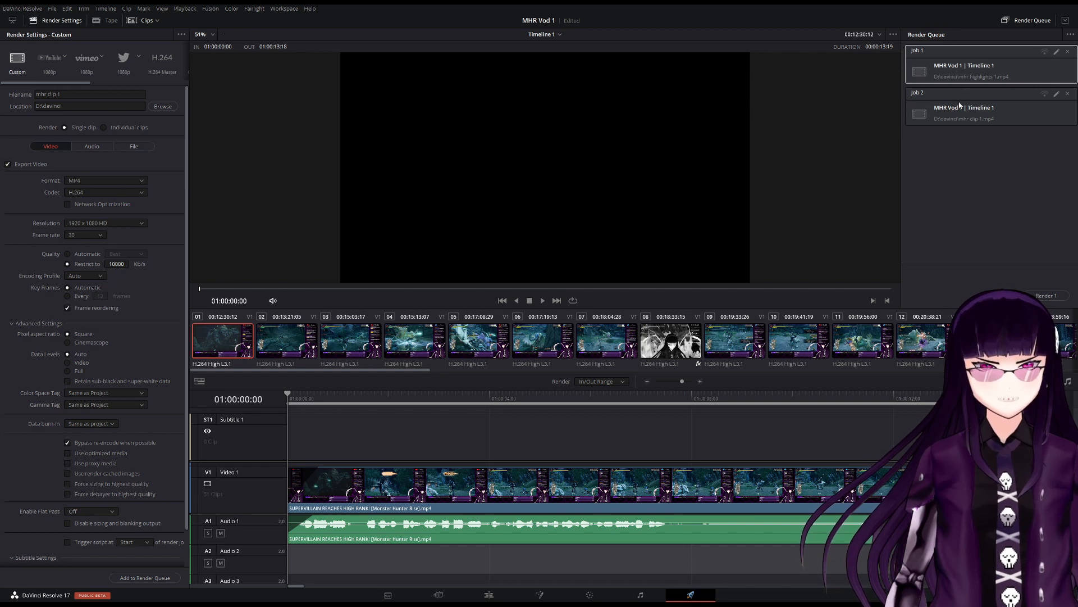
{"action": "left_click", "coordinate": [965, 101]}
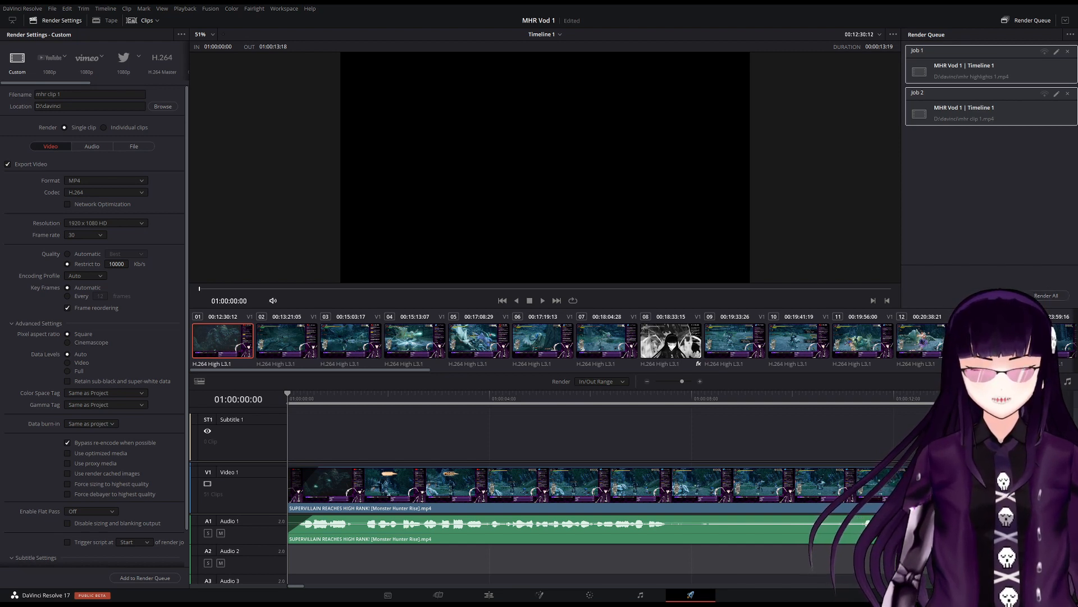
{"action": "left_click", "coordinate": [958, 197]}
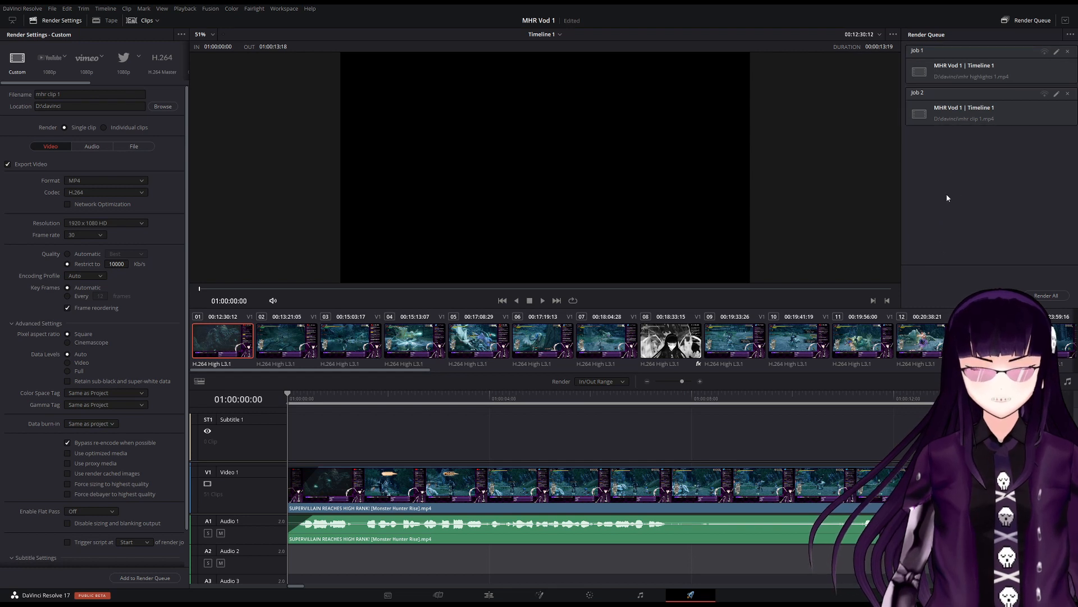